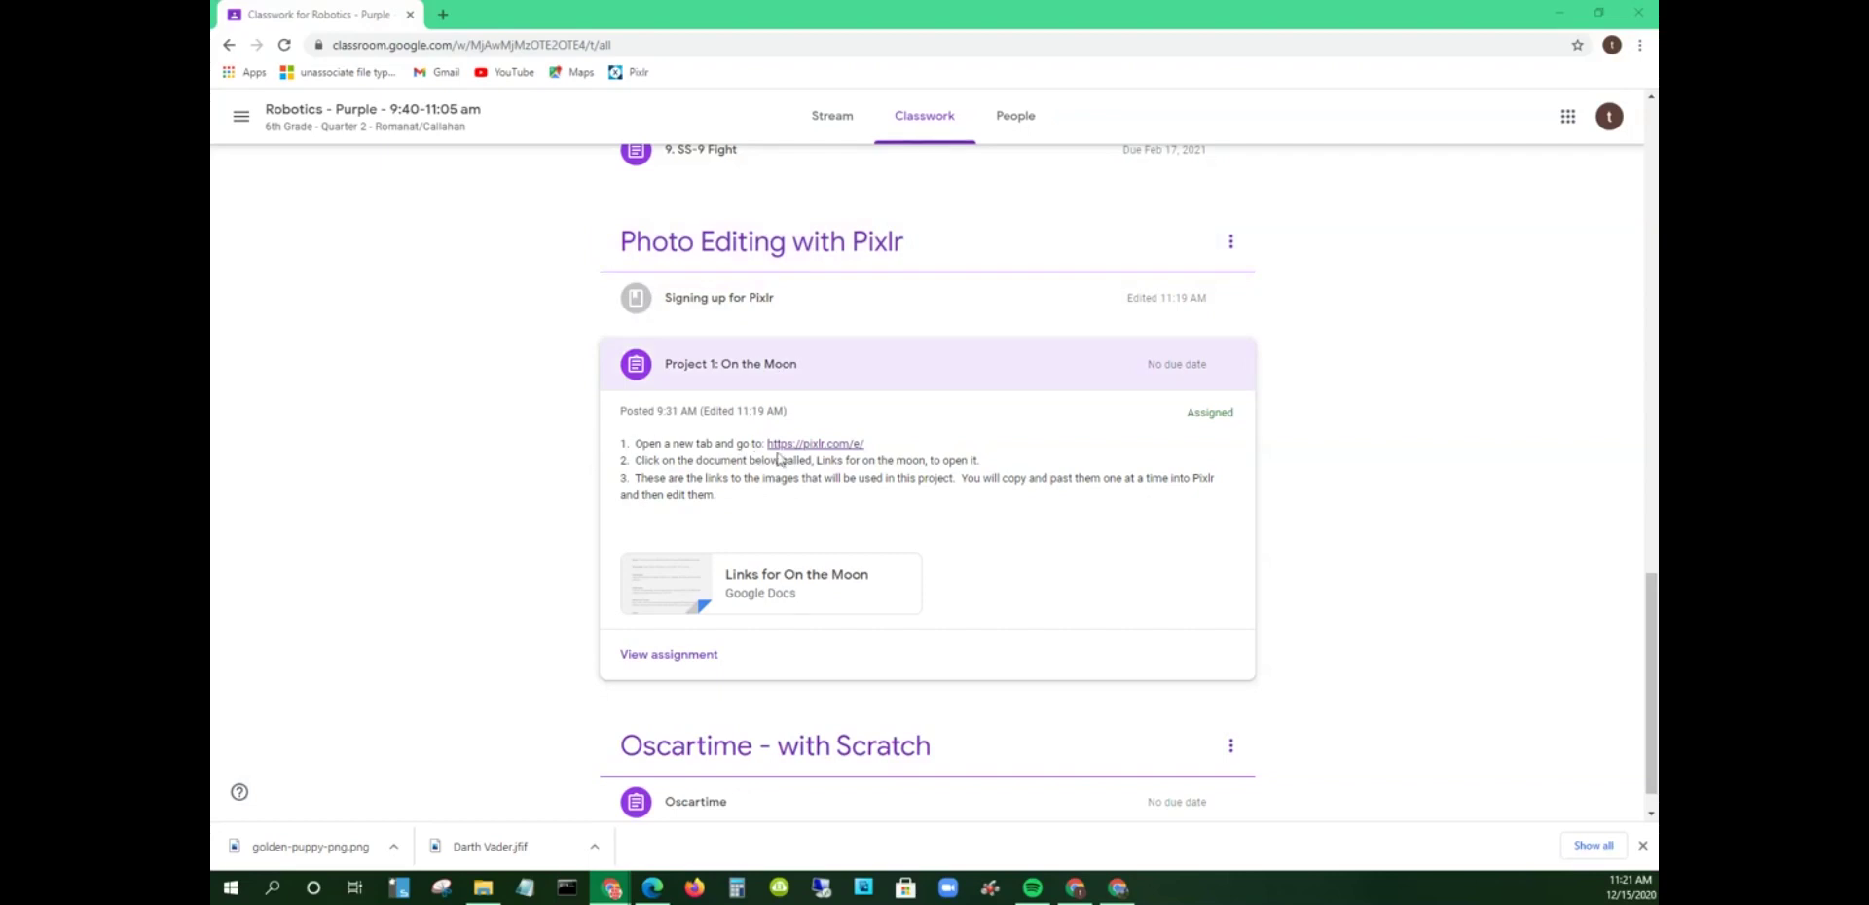
# Step: Open the pixlr.com/e/ editor from the assignment, then return to the Classroom assignment page
pyautogui.click(808, 444)
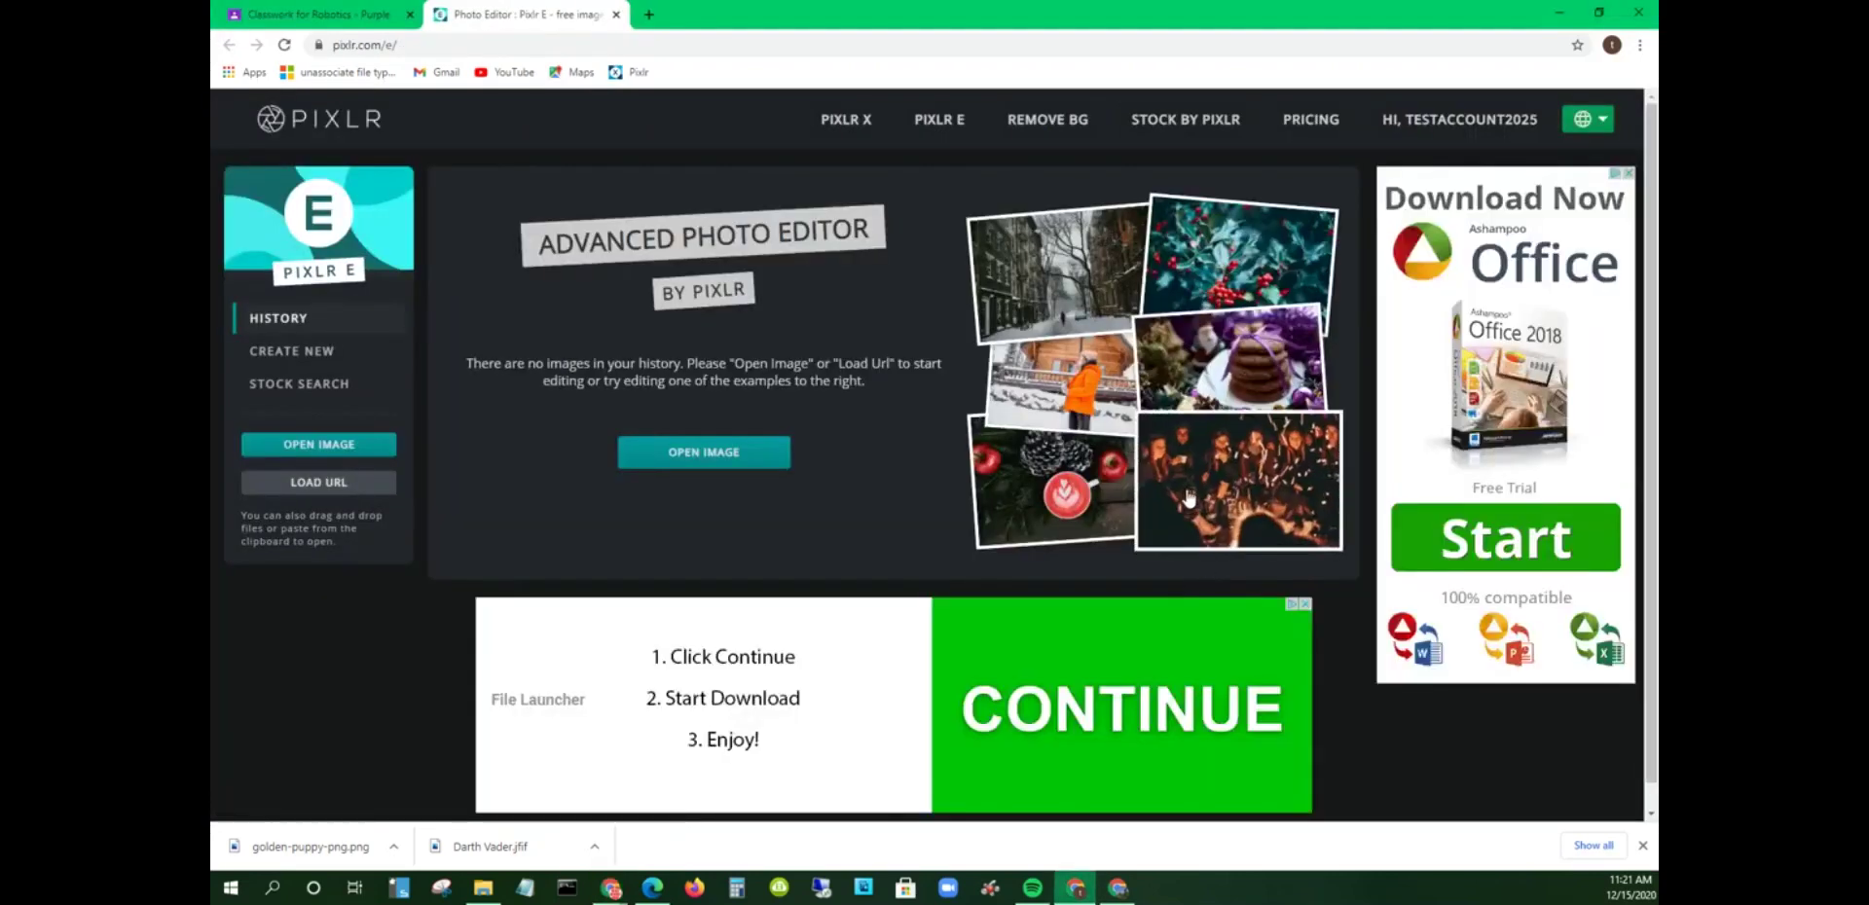
pyautogui.click(316, 14)
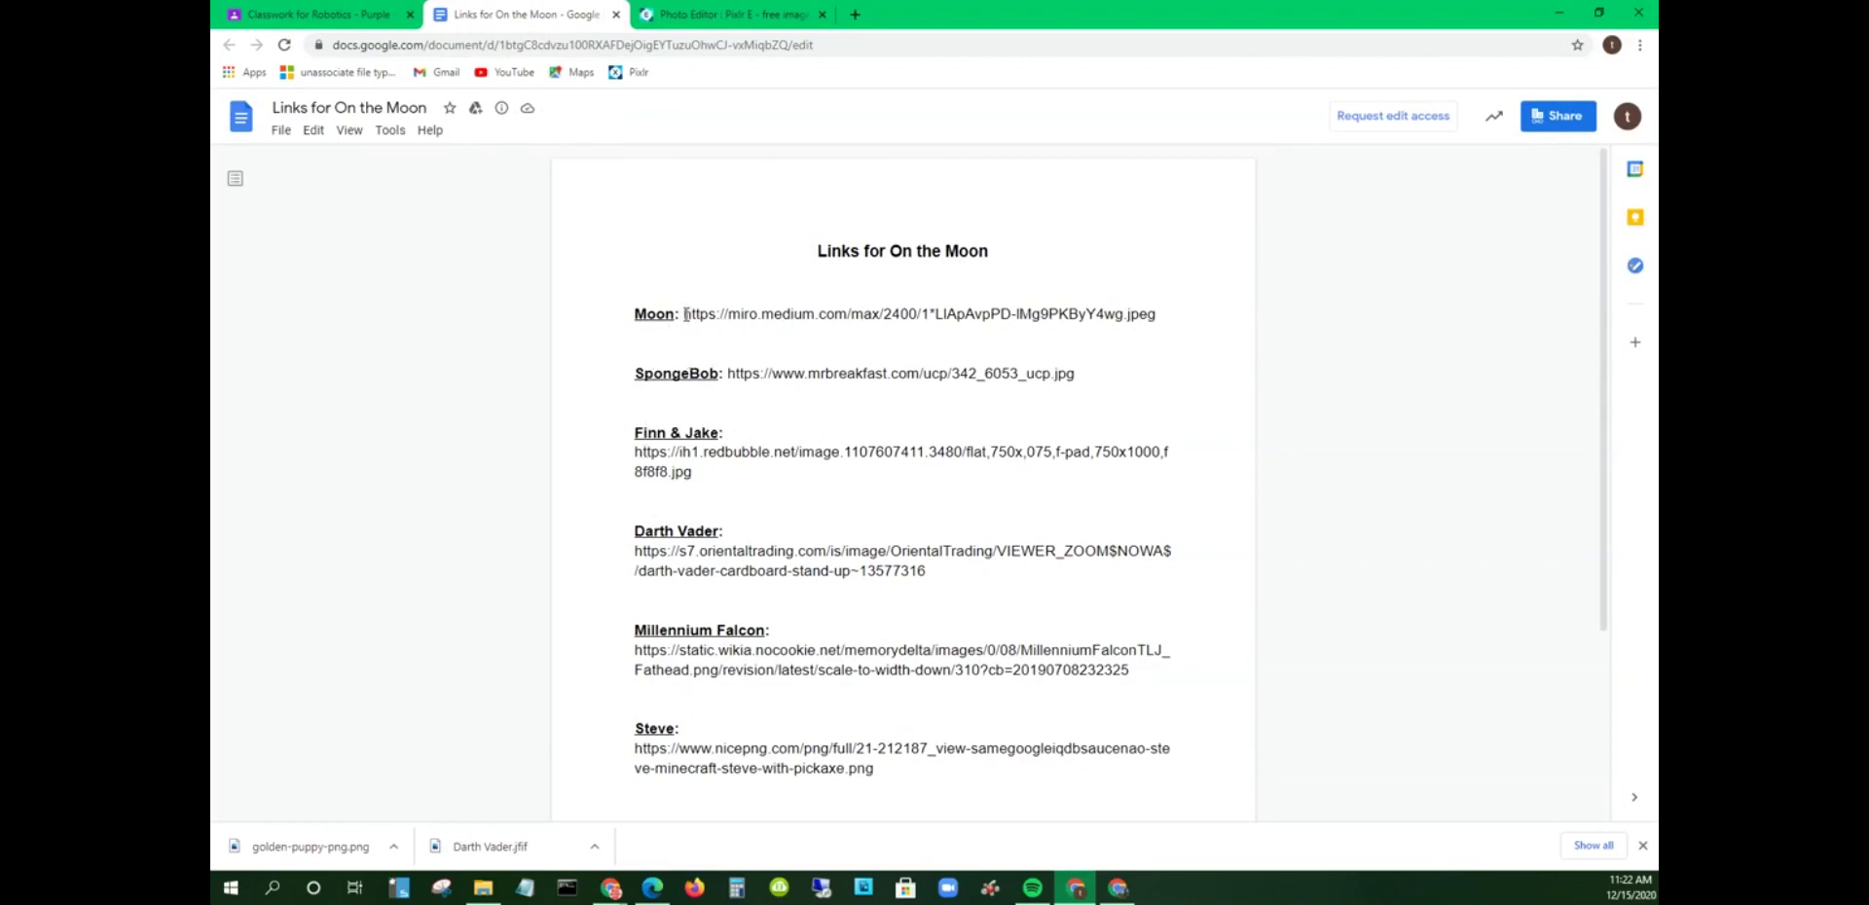
# Step: Copy the Moon image URL from the links document
pyautogui.moveTo(685, 314); pyautogui.dragTo(1158, 323)
pyautogui.rightClick(1117, 313)
pyautogui.click(1144, 331)
# Step: Load the moon-landing photo in Pixlr E by pasting the Moon URL into Image URL
pyautogui.click(681, 19)
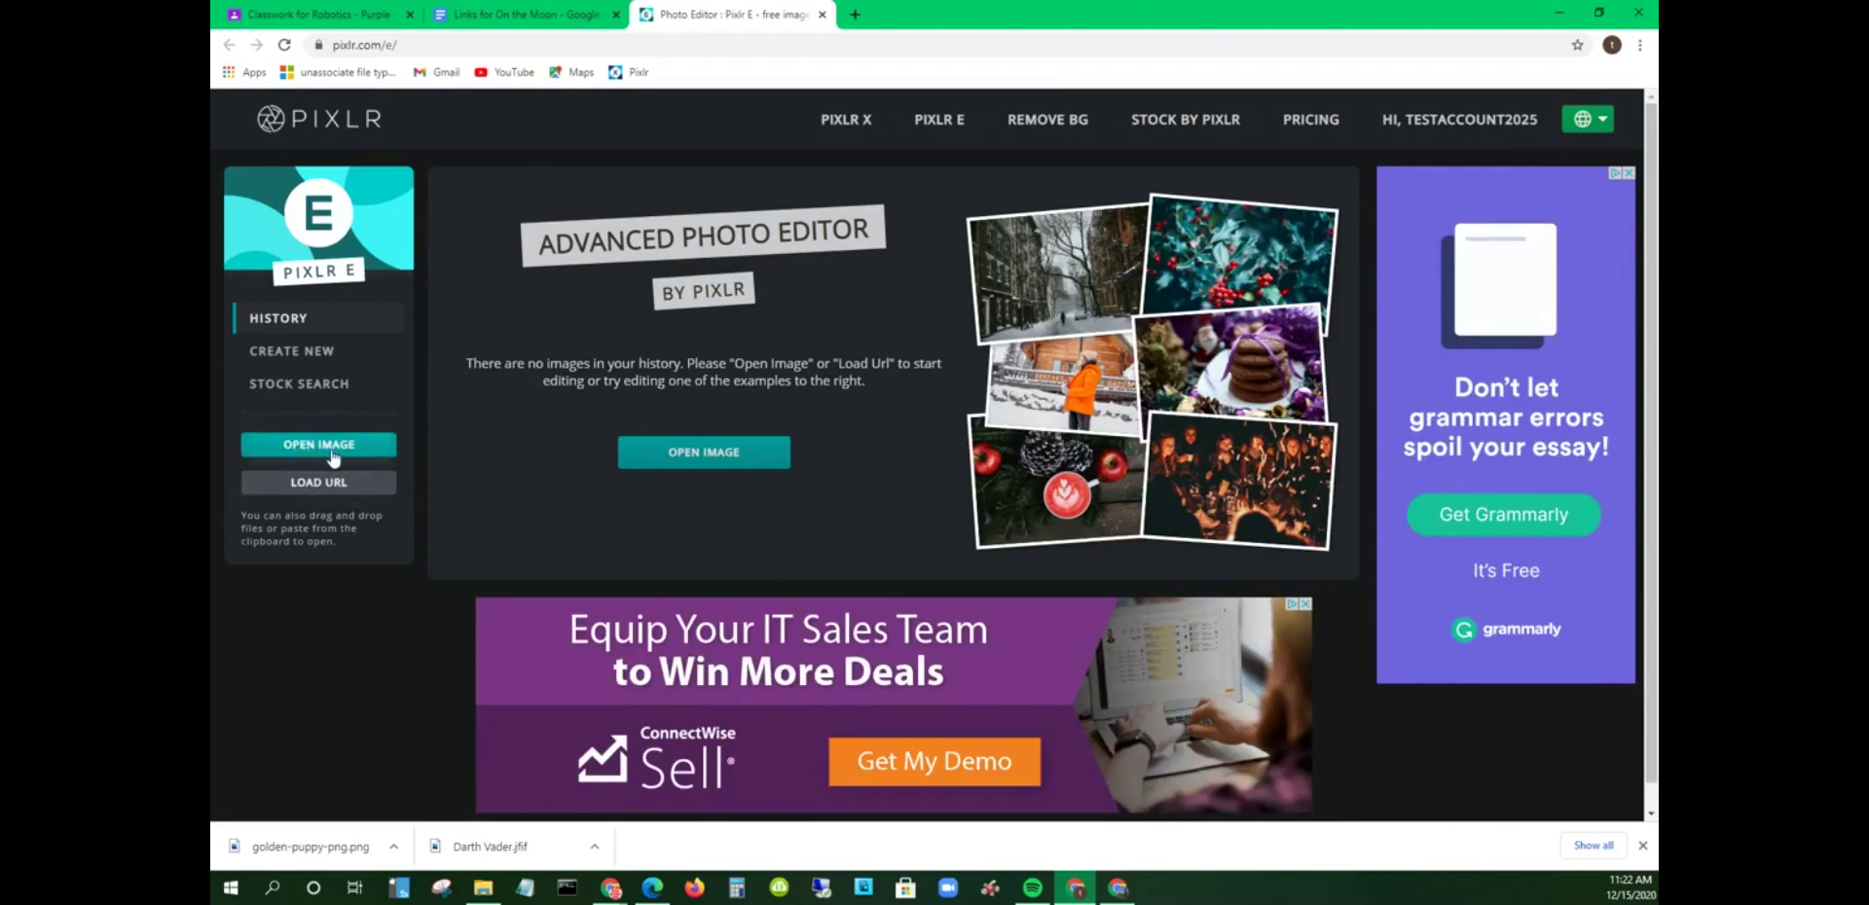
pyautogui.click(331, 448)
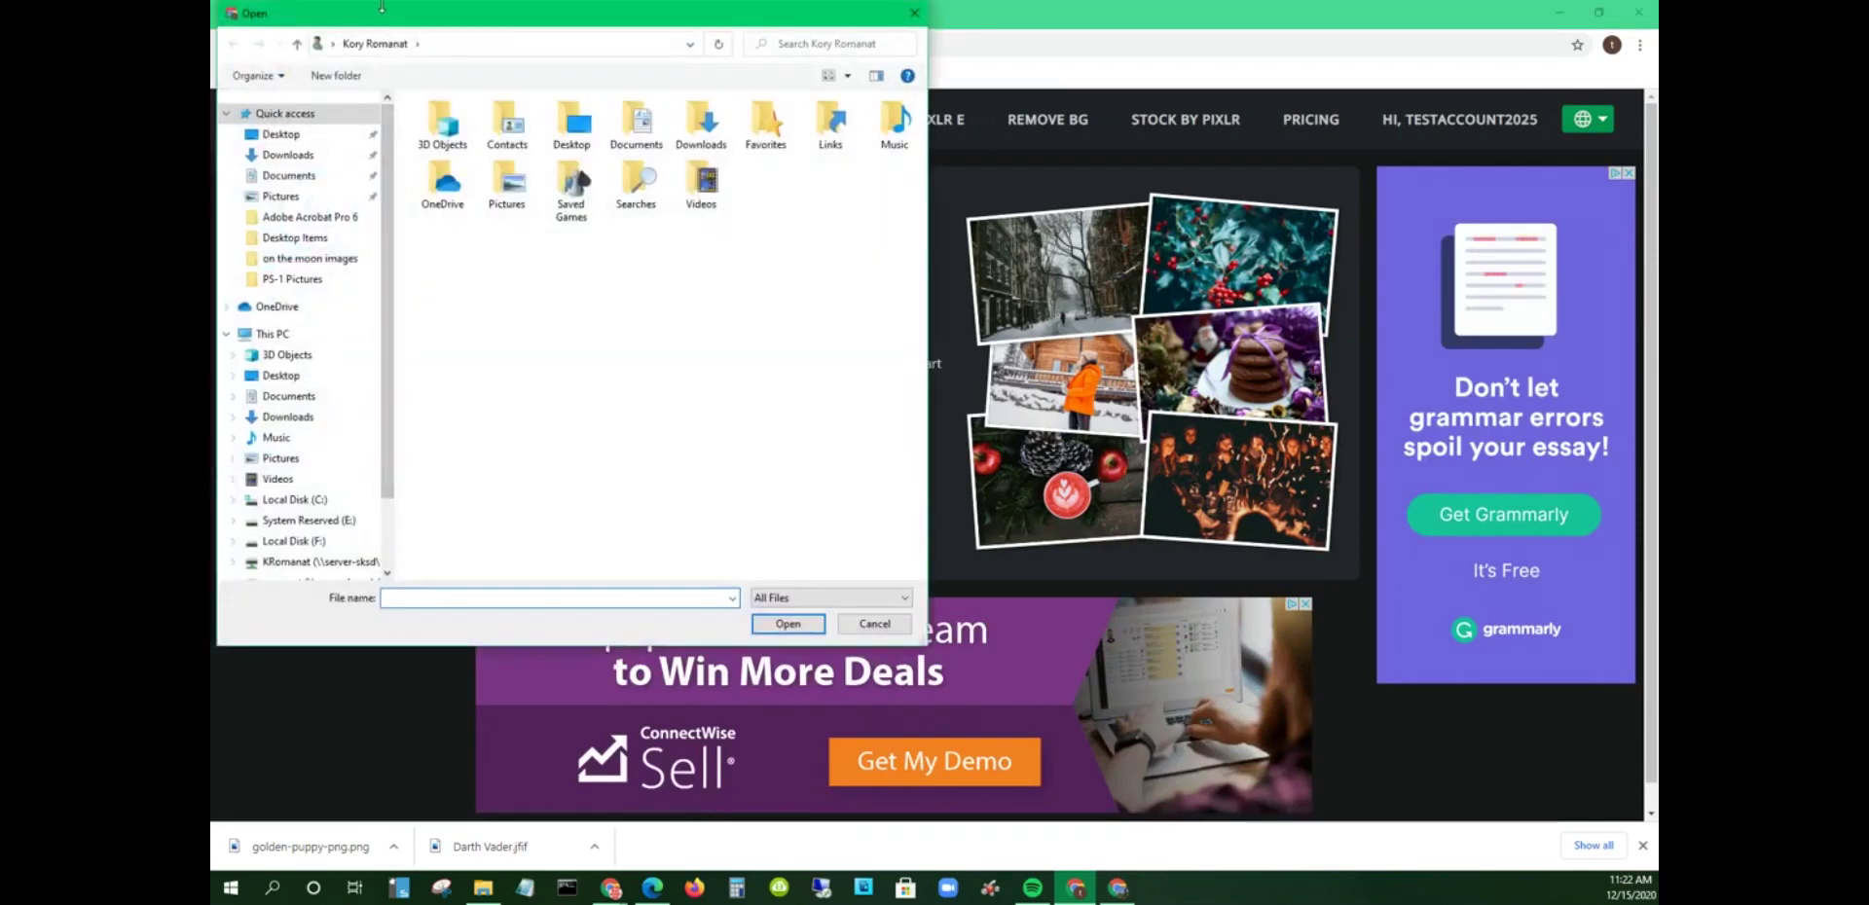
pyautogui.moveTo(766, 30); pyautogui.dragTo(804, 156)
pyautogui.click(949, 139)
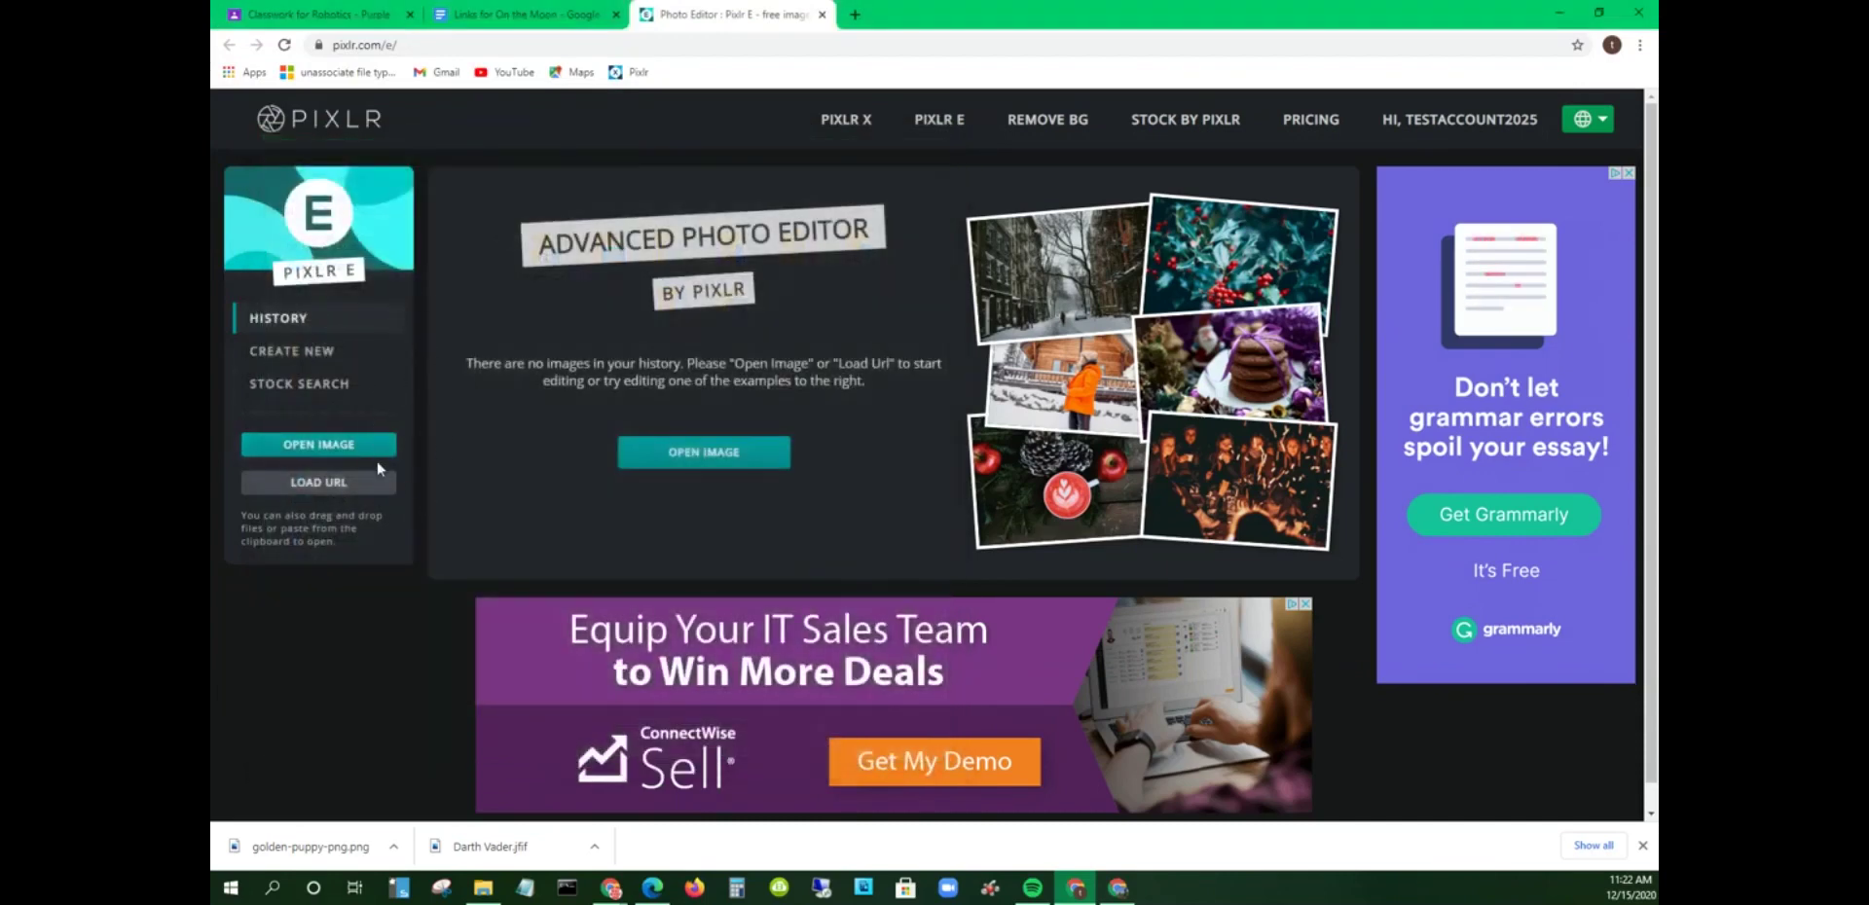
pyautogui.click(318, 483)
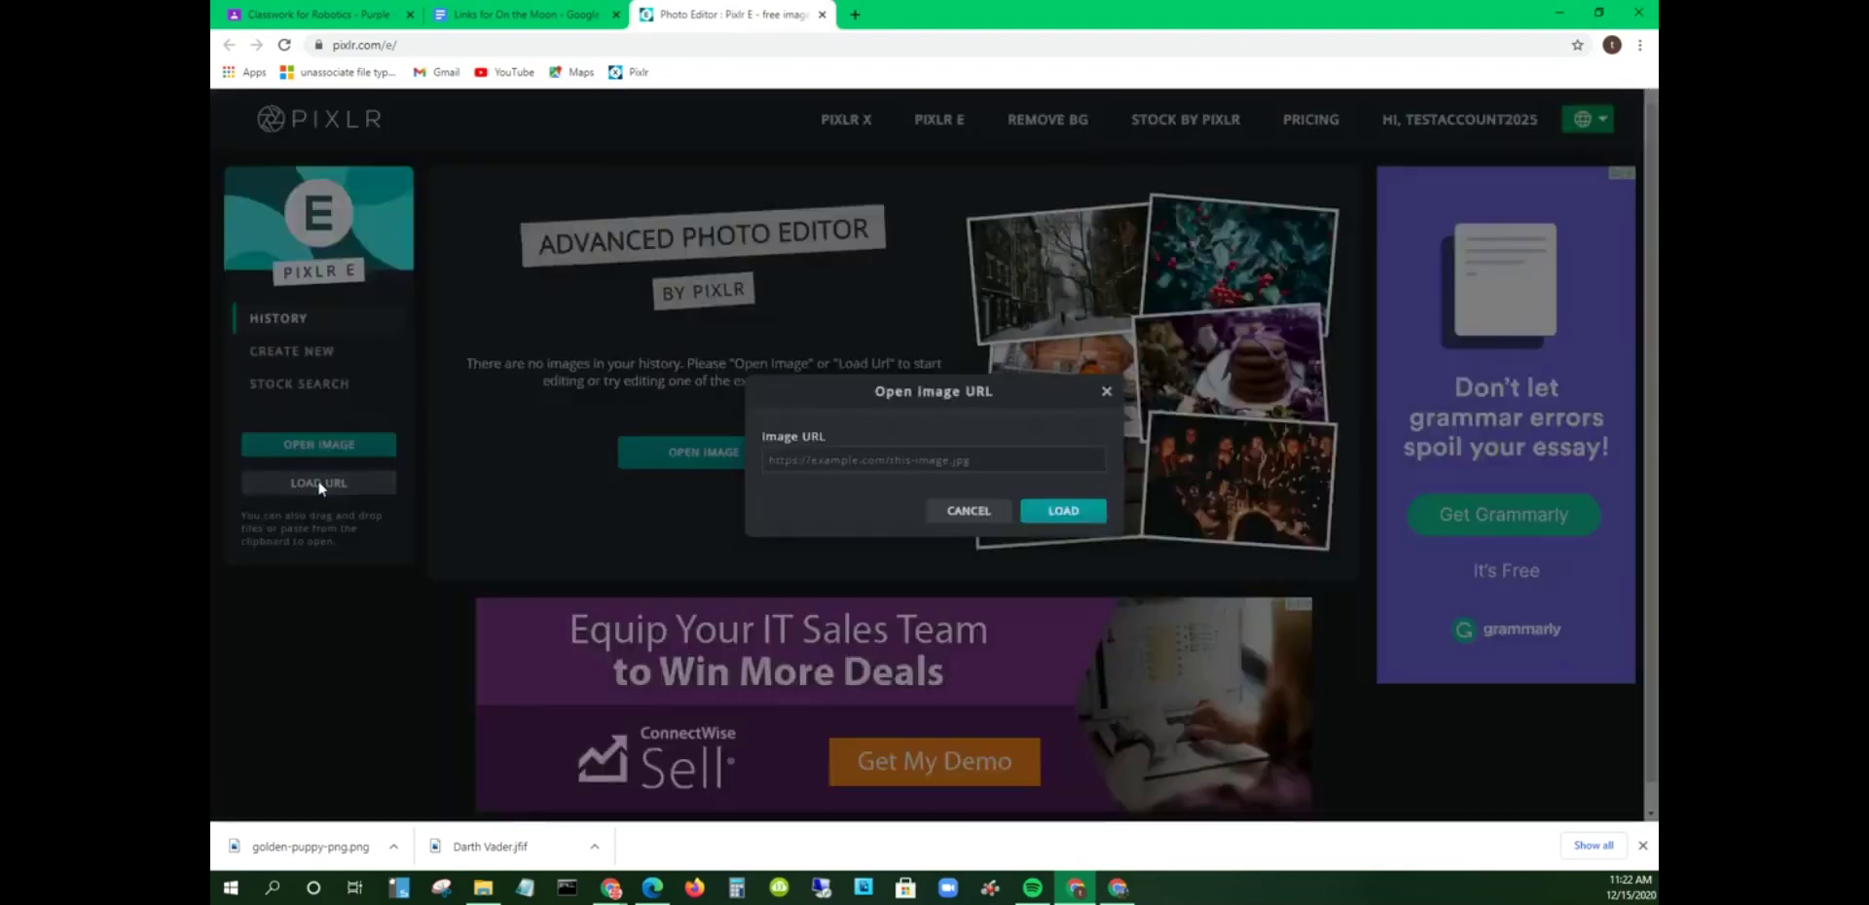
pyautogui.click(793, 459)
pyautogui.rightClick(800, 459)
pyautogui.click(848, 596)
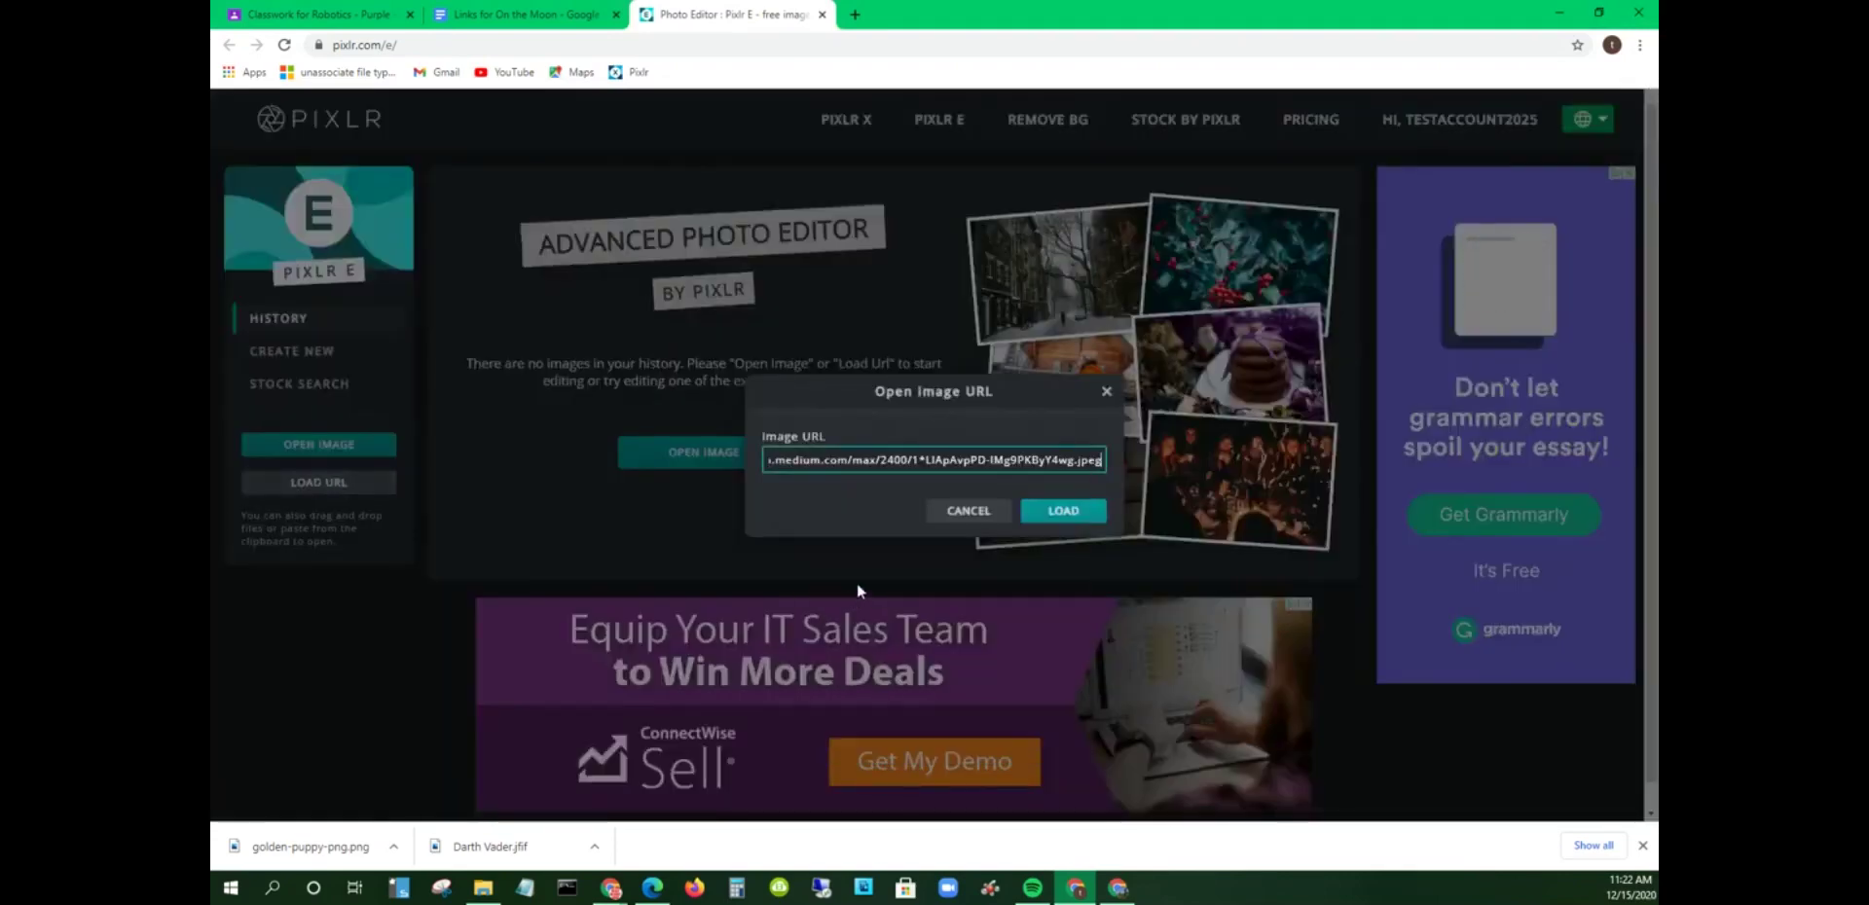
pyautogui.click(1042, 513)
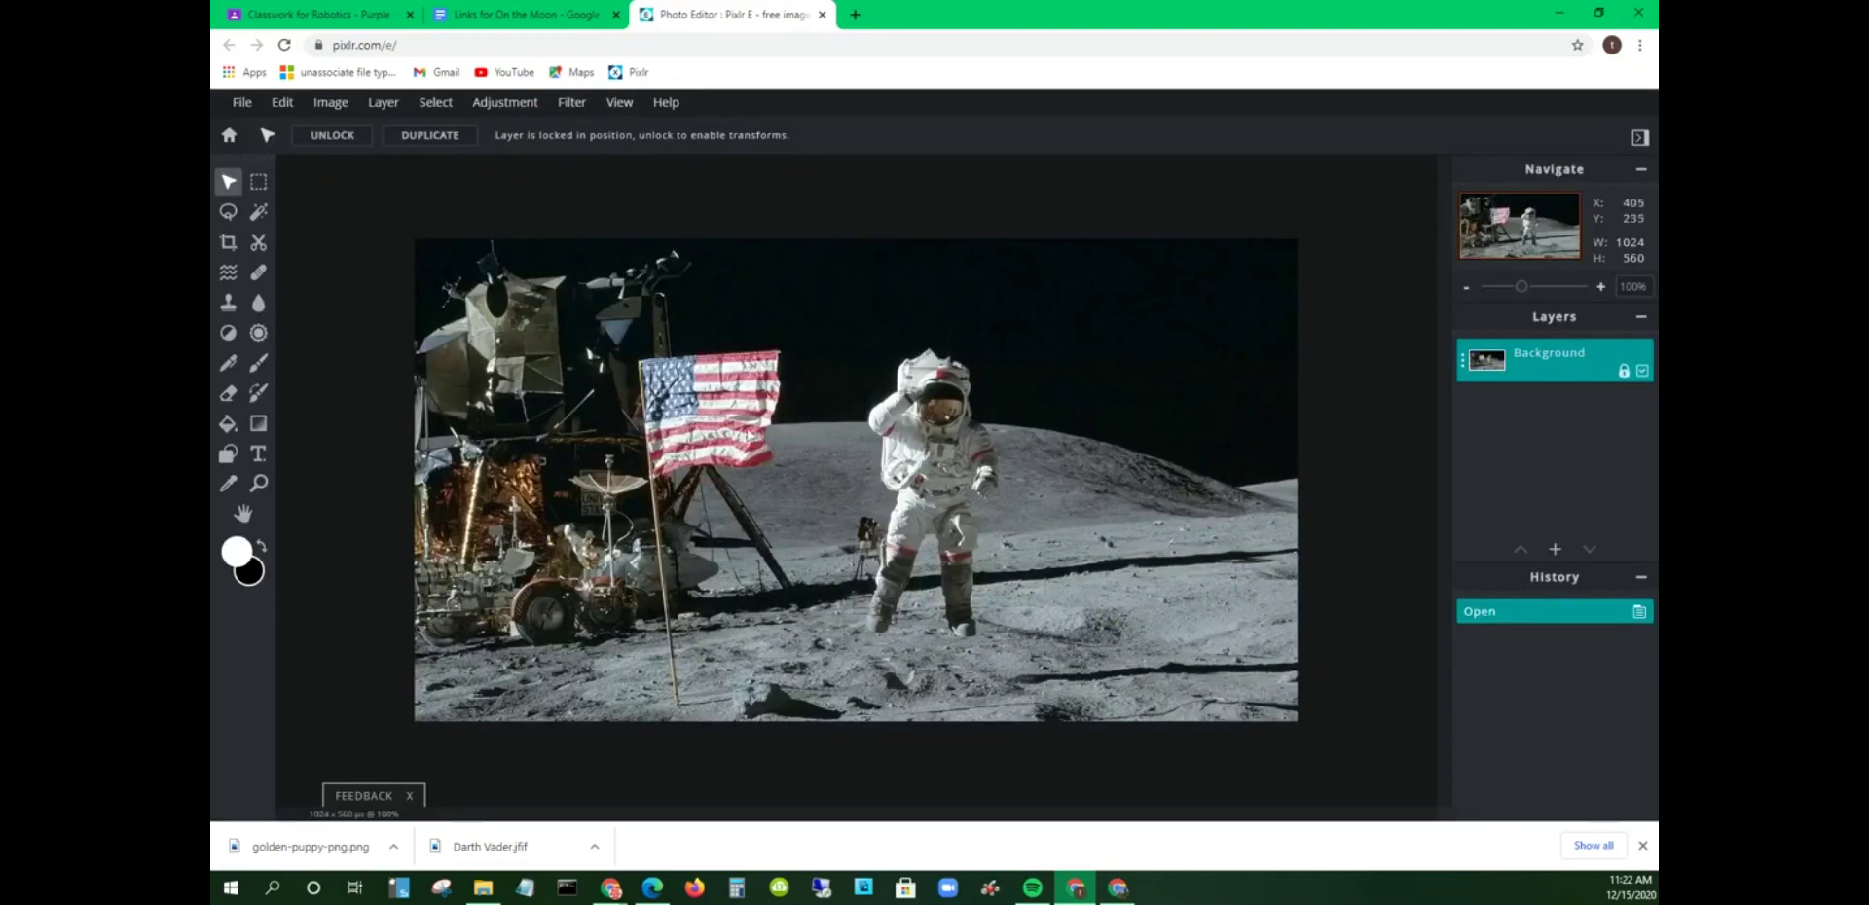
# Step: Copy the SpongeBob URL and open it in Pixlr E via File > Open image URL
pyautogui.click(506, 18)
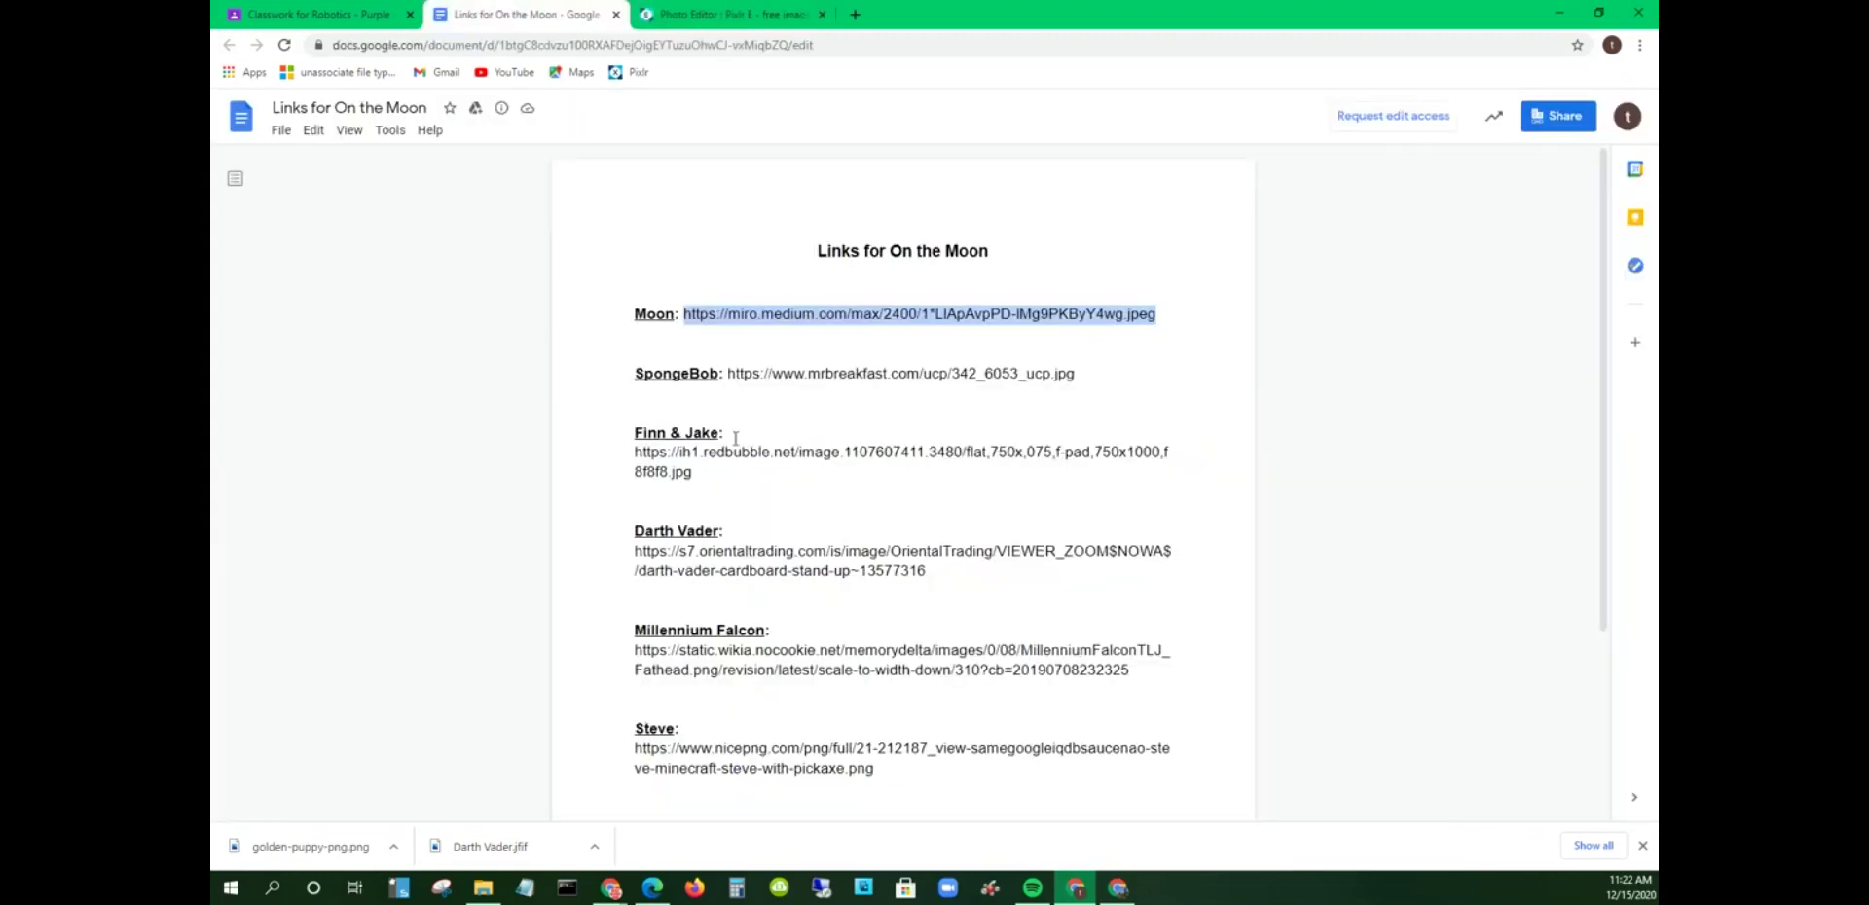
pyautogui.moveTo(732, 378); pyautogui.dragTo(1064, 387)
pyautogui.rightClick(1046, 376)
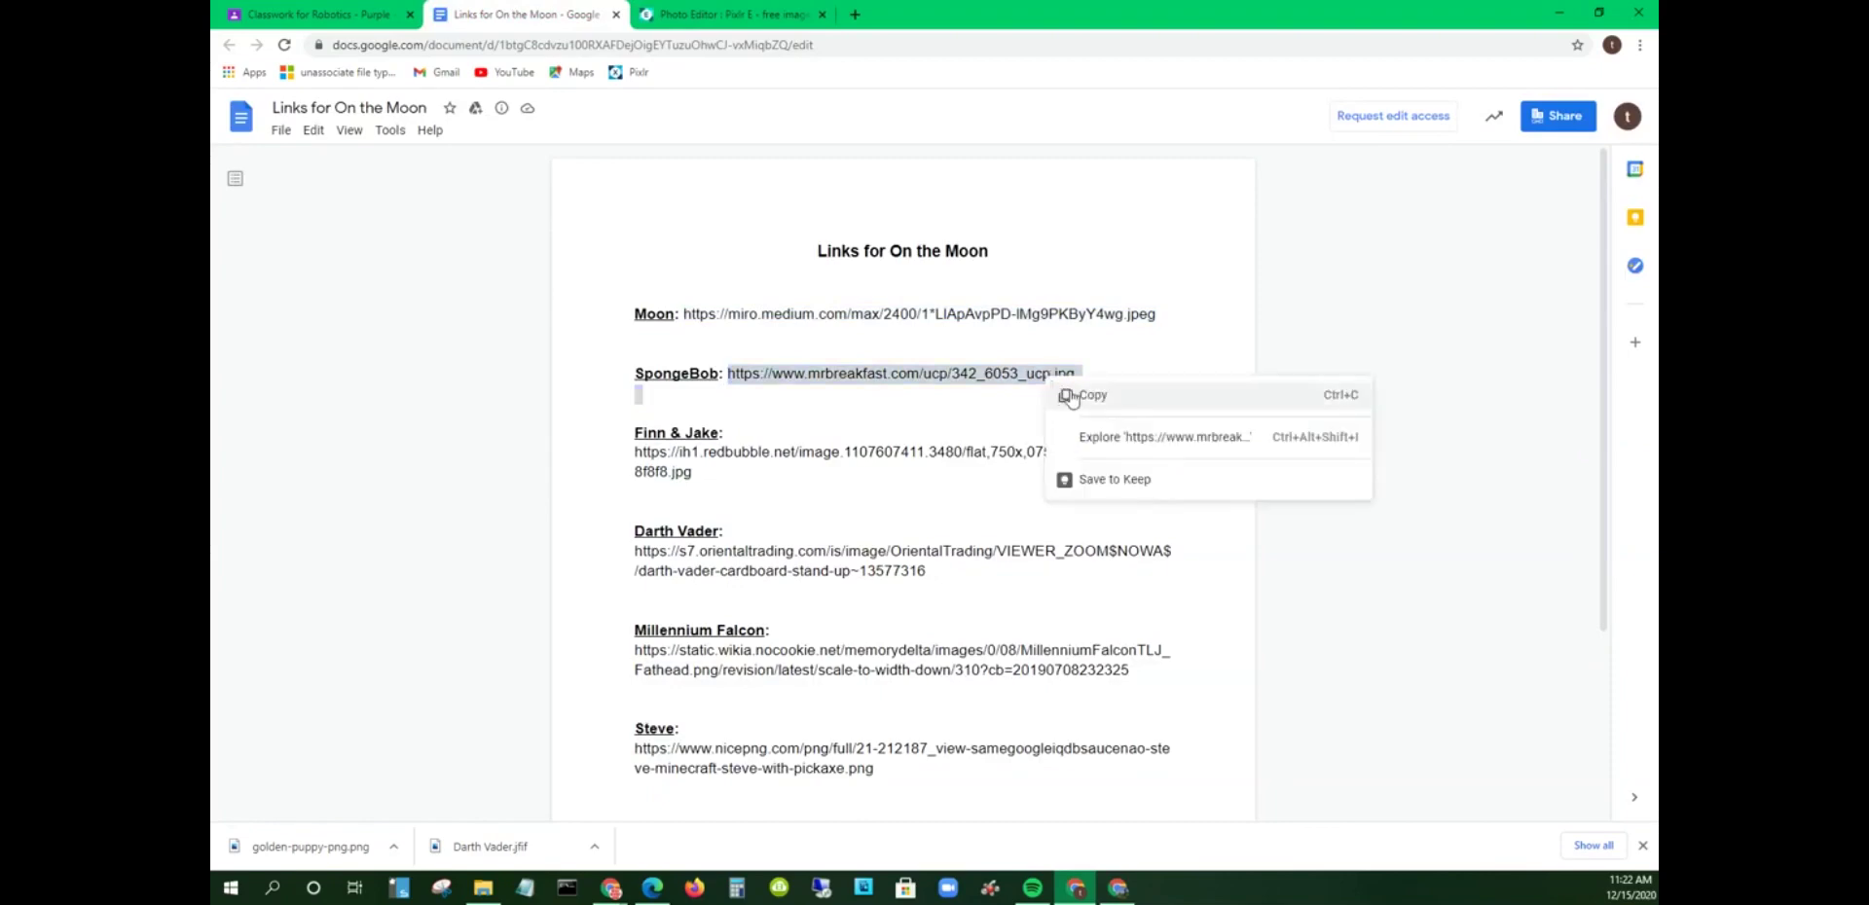
pyautogui.click(1070, 394)
pyautogui.click(723, 18)
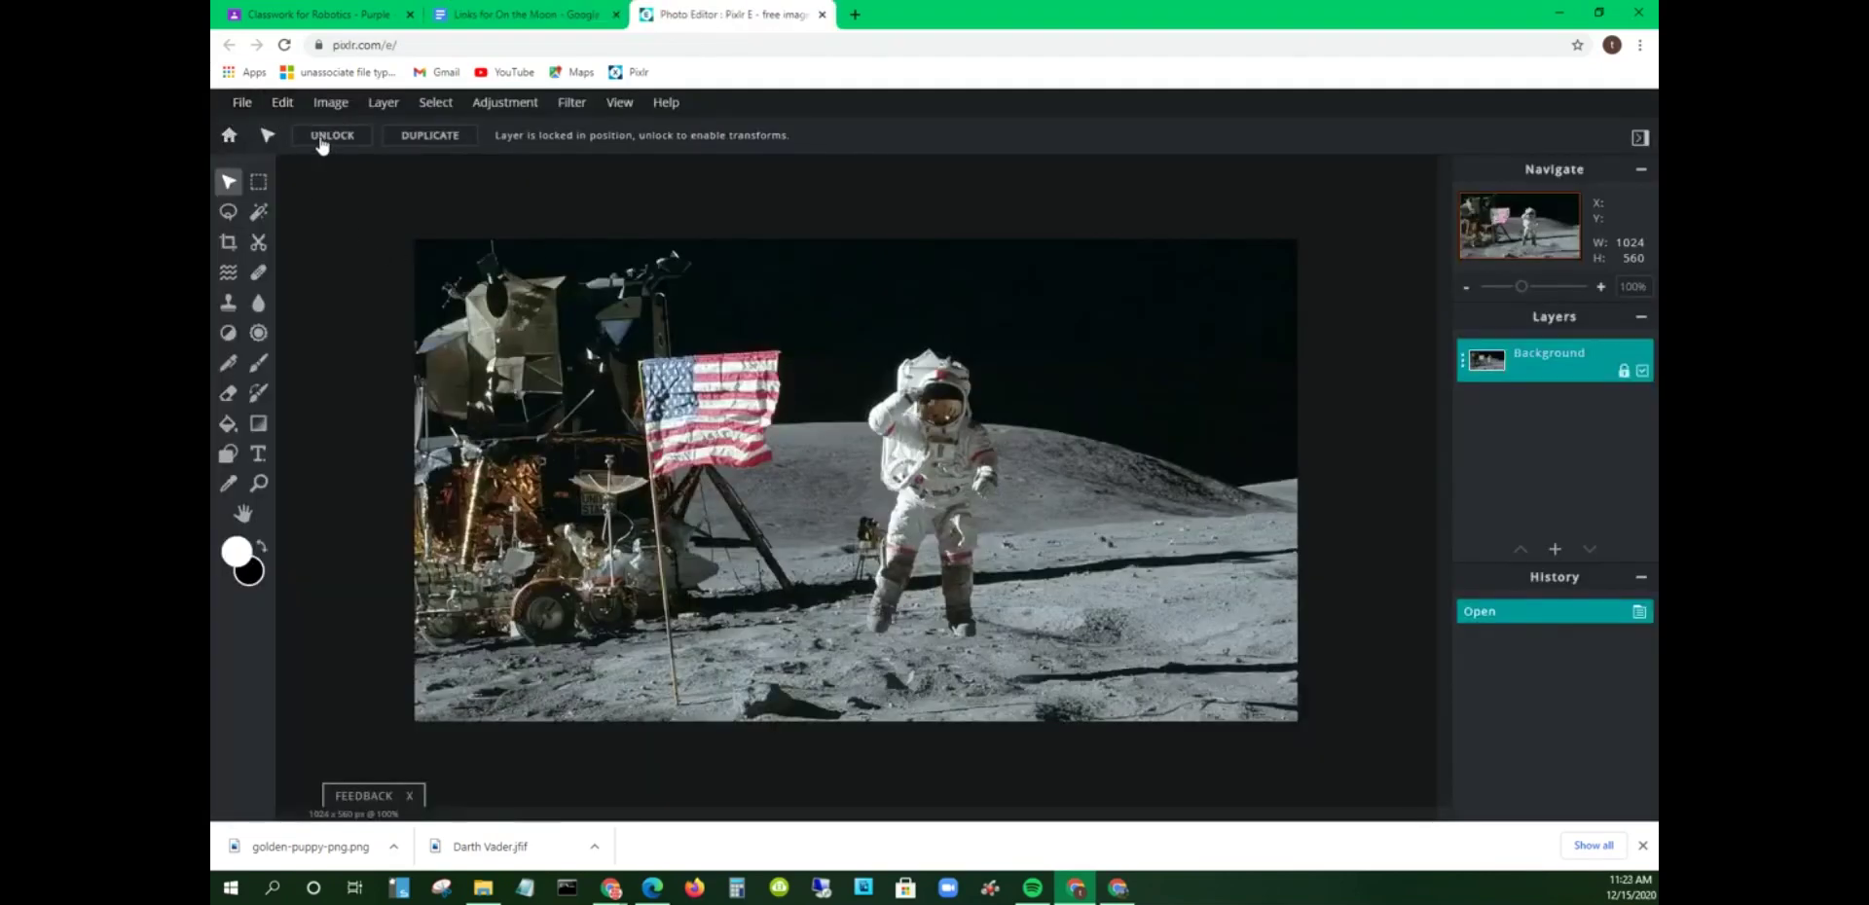
pyautogui.click(241, 102)
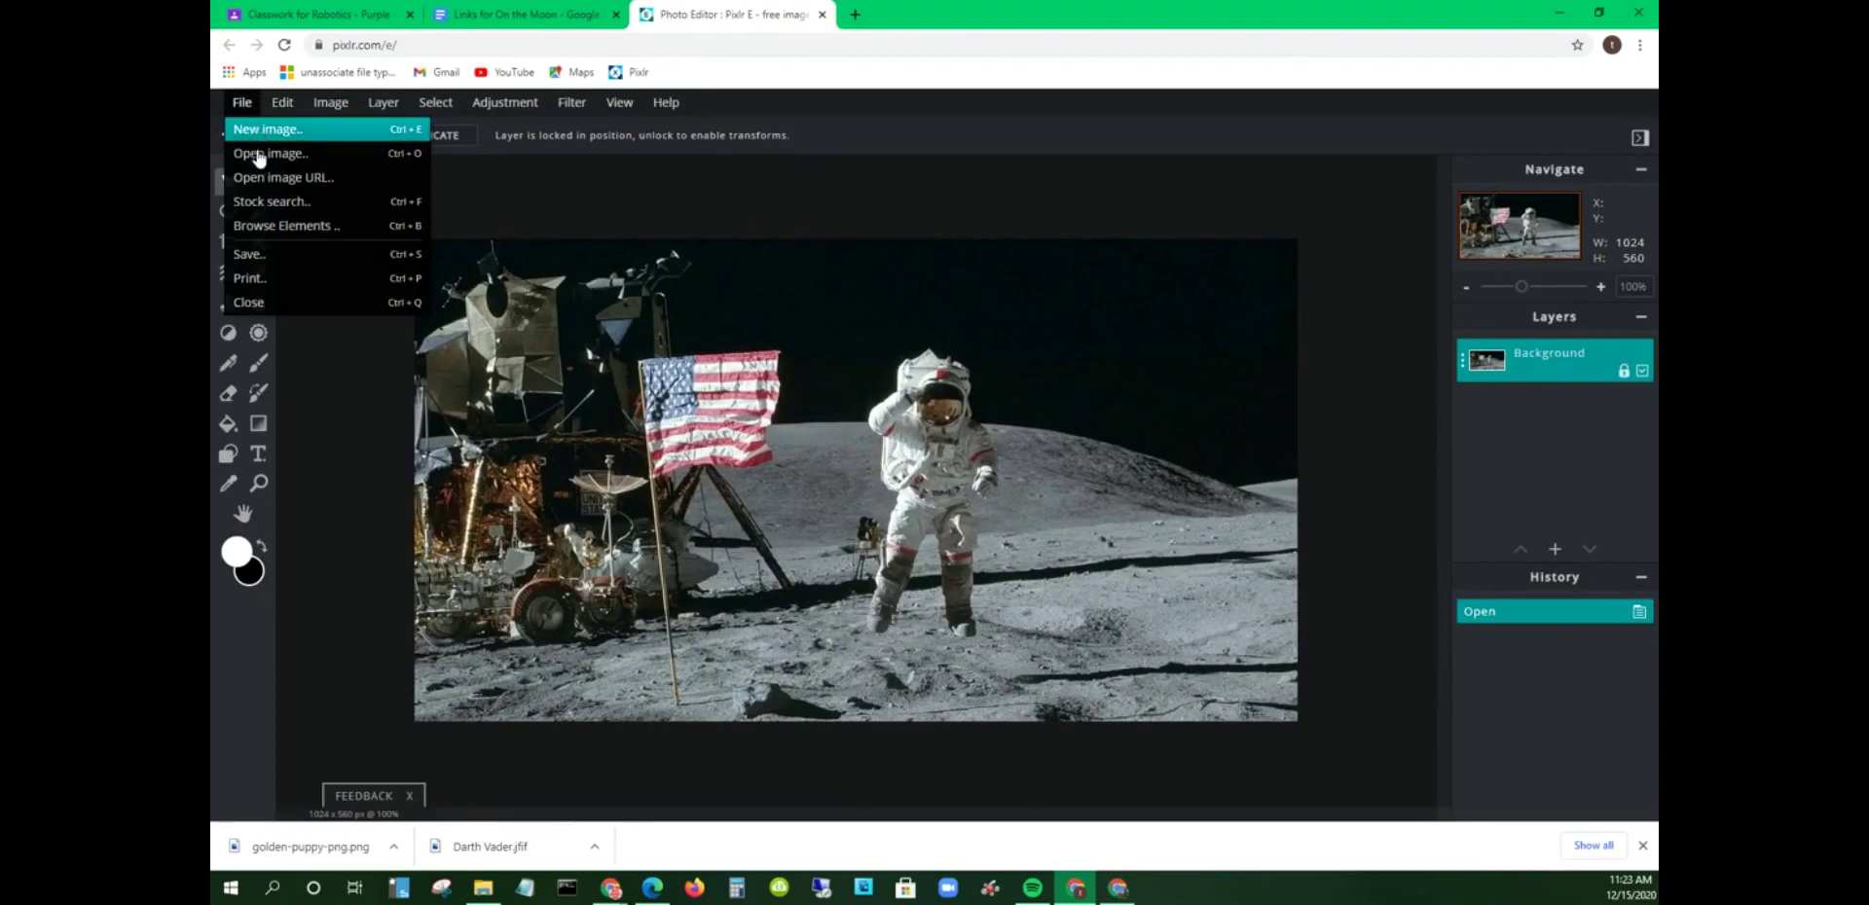
pyautogui.click(322, 185)
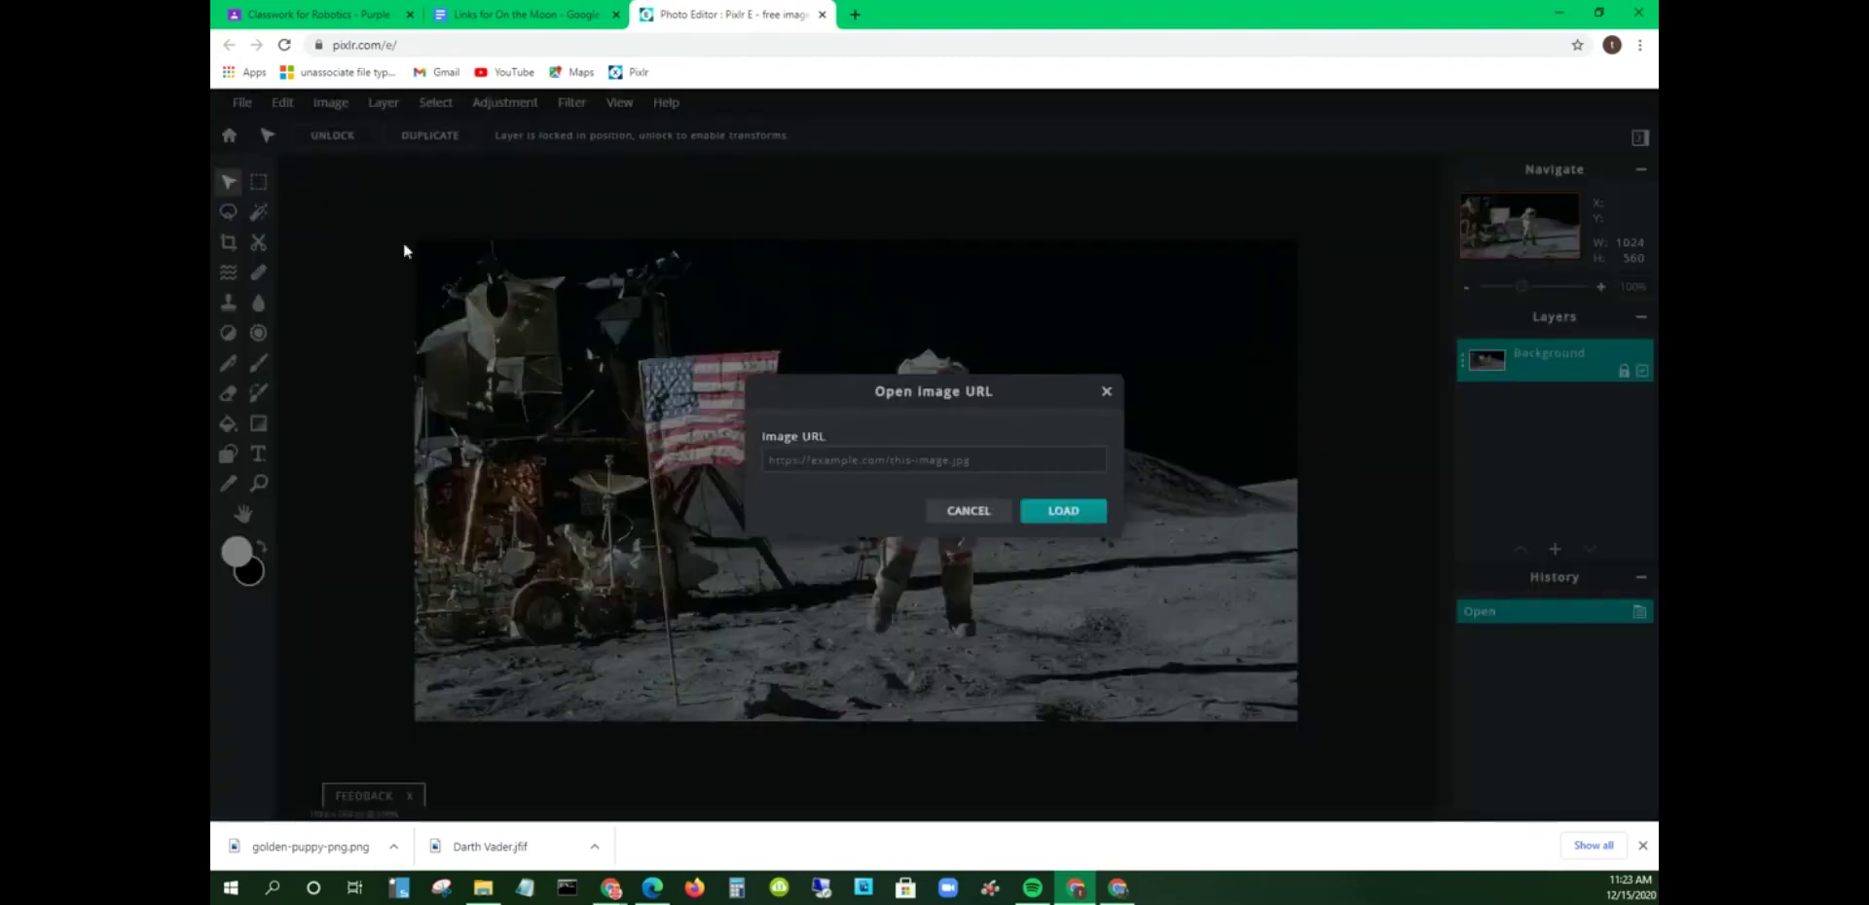
pyautogui.rightClick(831, 460)
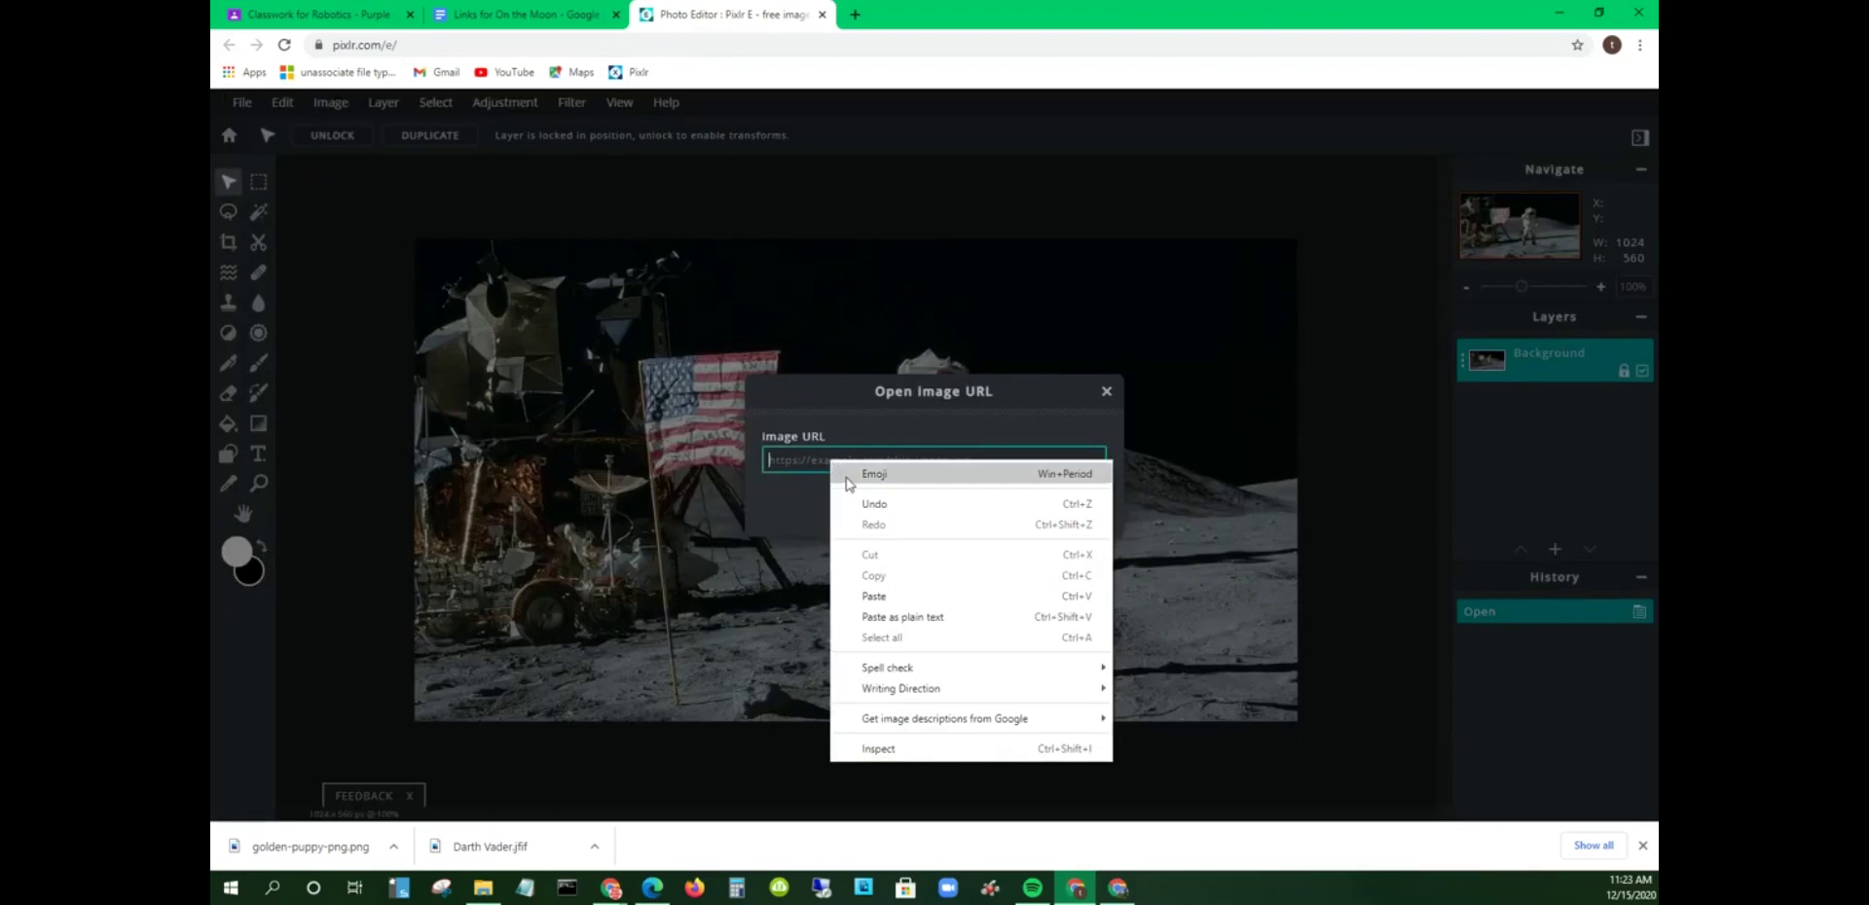
pyautogui.click(894, 601)
pyautogui.click(1038, 522)
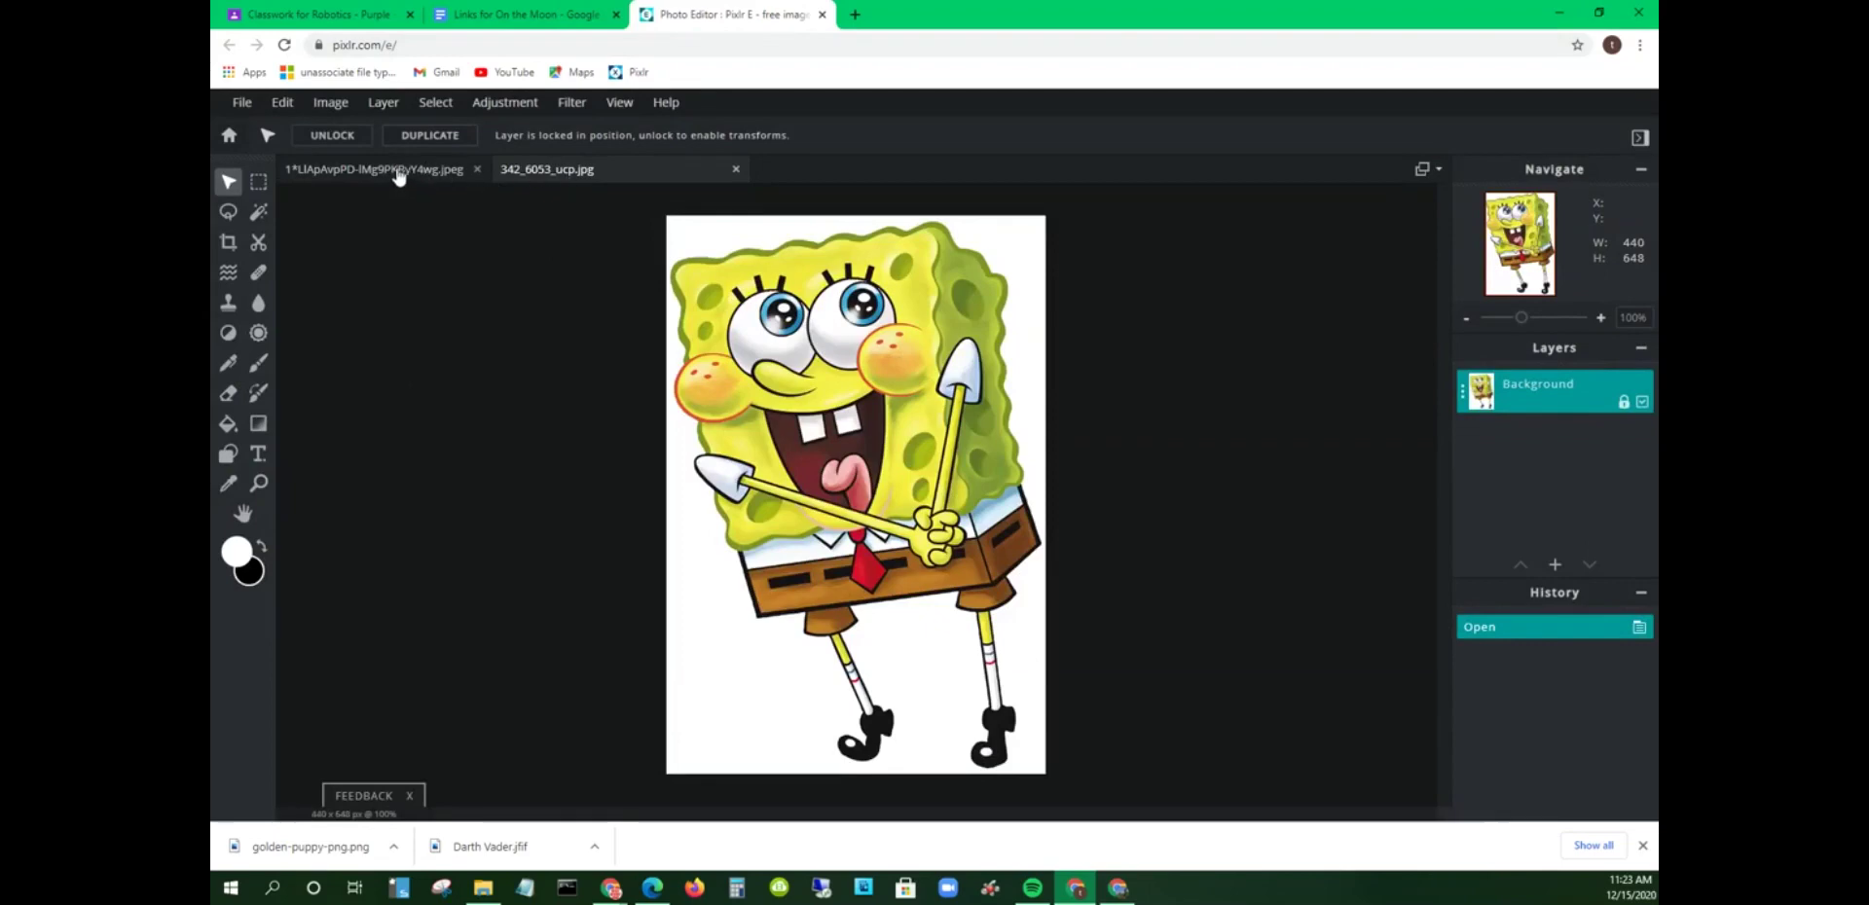
pyautogui.click(399, 171)
pyautogui.click(592, 171)
# Step: Copy the Finn & Jake URL and open it as another document via Open image URL
pyautogui.click(516, 15)
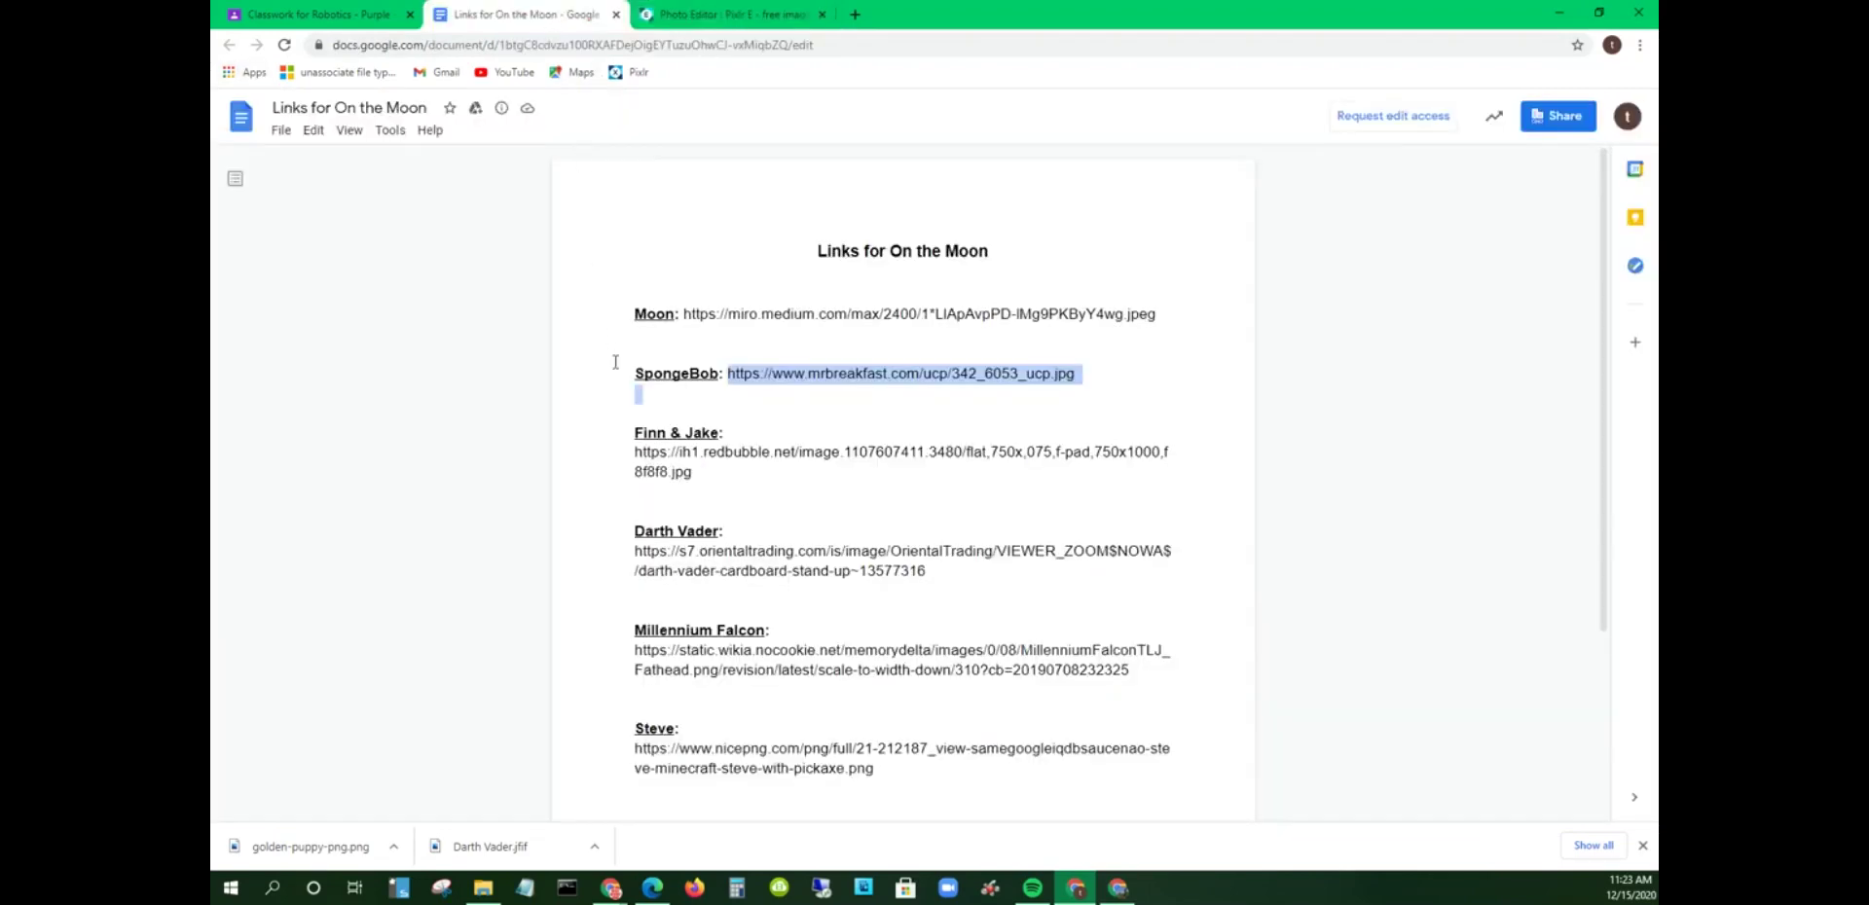
pyautogui.moveTo(692, 473); pyautogui.dragTo(643, 455)
pyautogui.rightClick(650, 455)
pyautogui.click(683, 472)
pyautogui.click(740, 14)
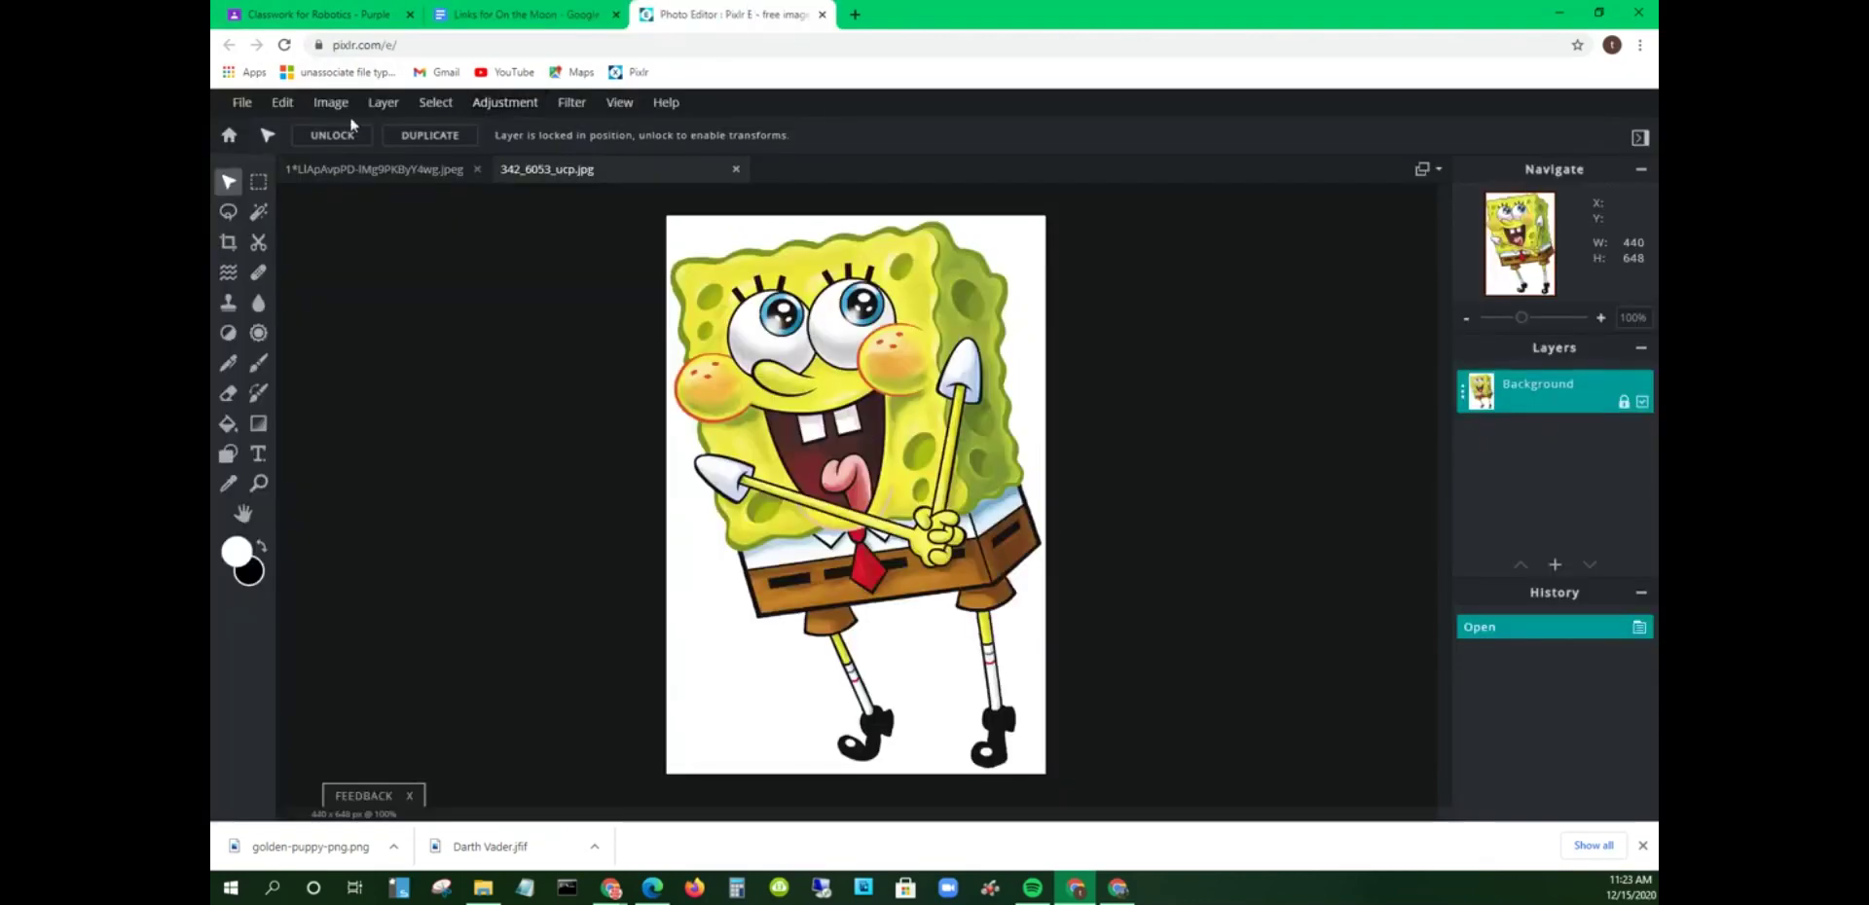
pyautogui.click(243, 104)
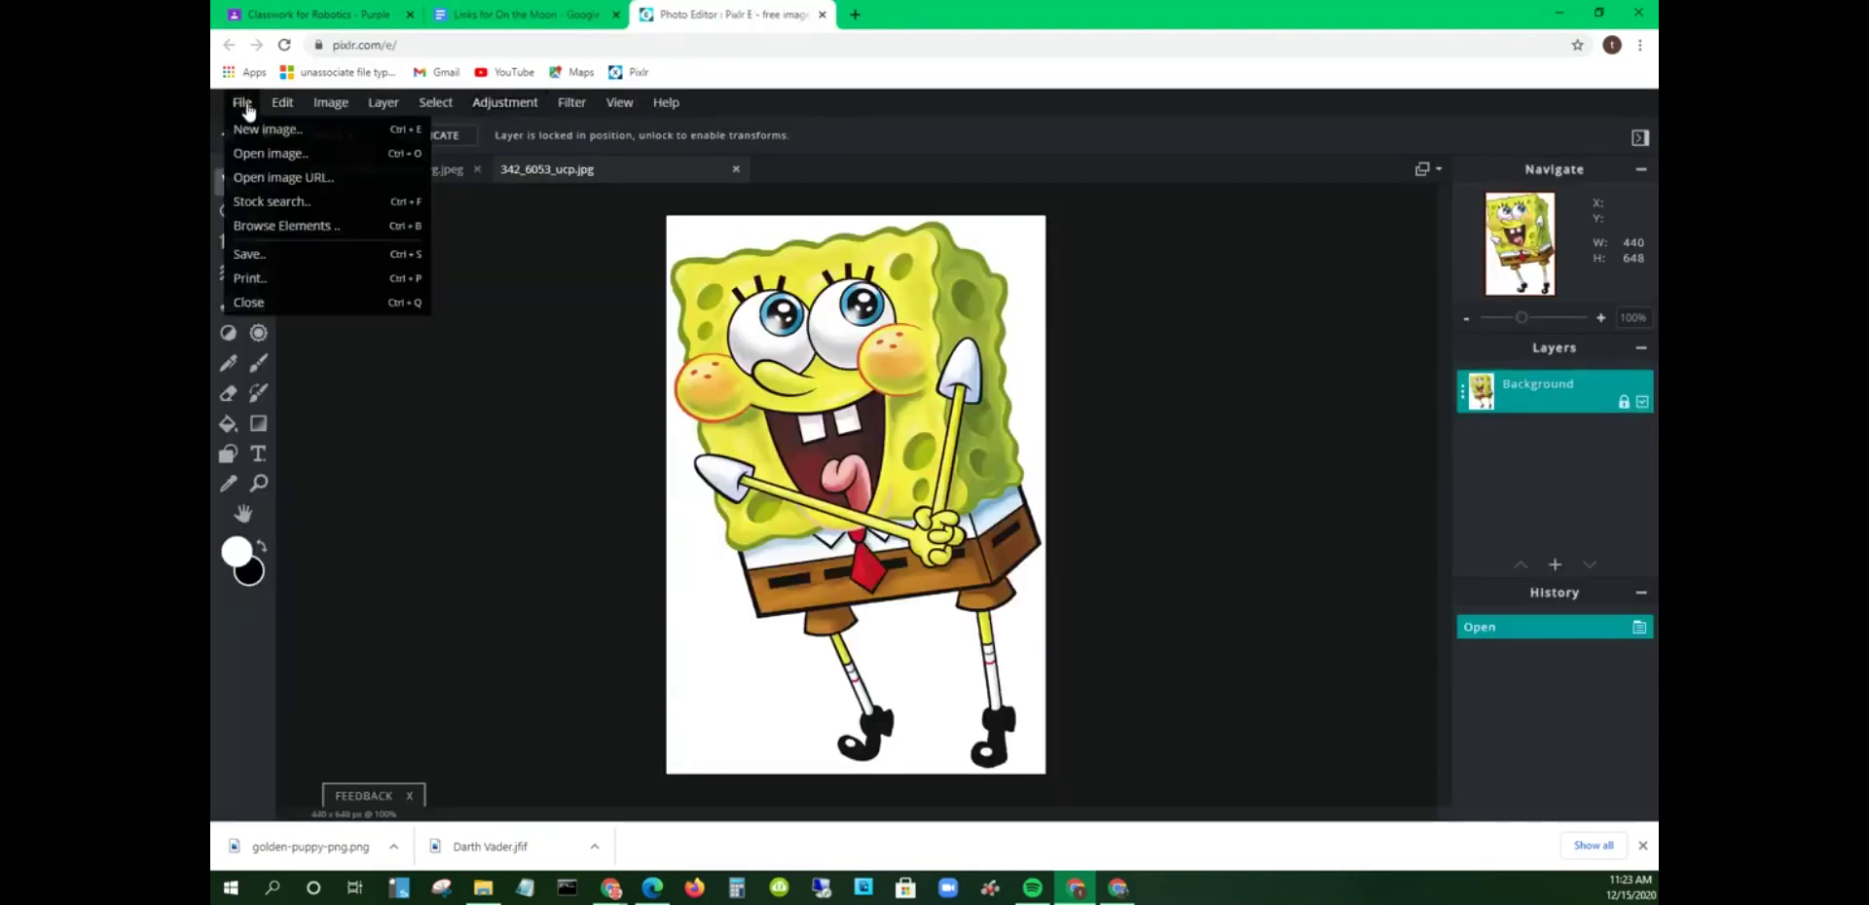
pyautogui.click(307, 179)
pyautogui.rightClick(845, 460)
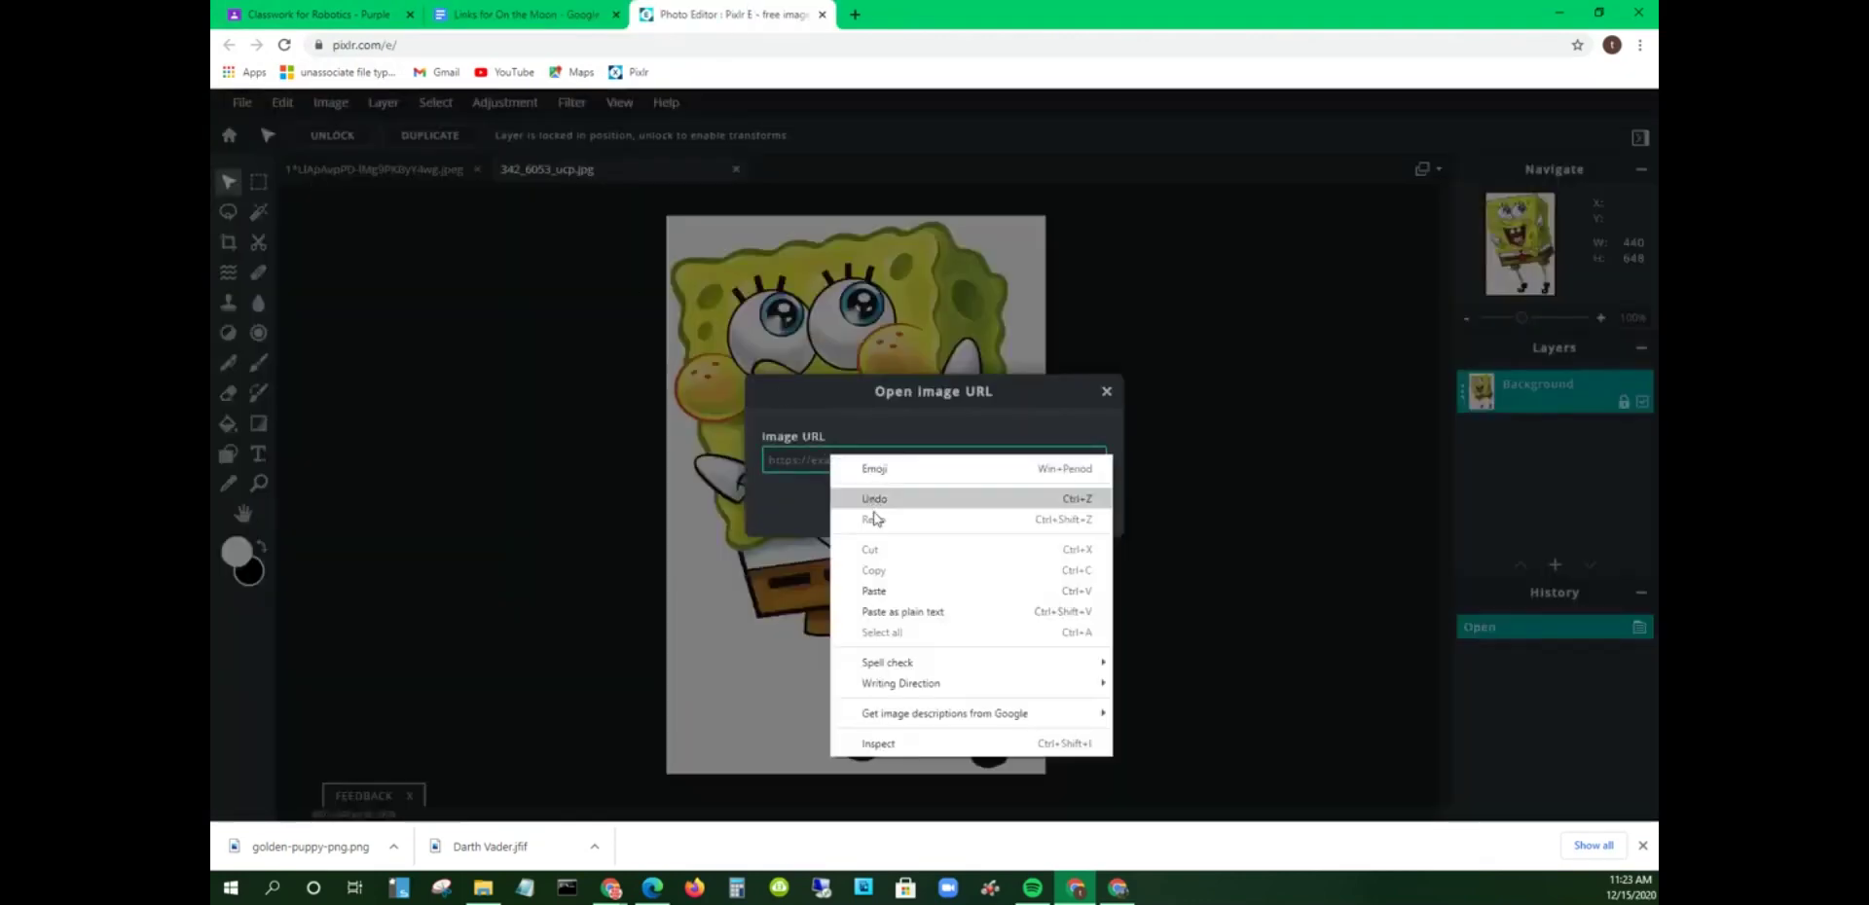
pyautogui.click(882, 584)
pyautogui.click(1057, 511)
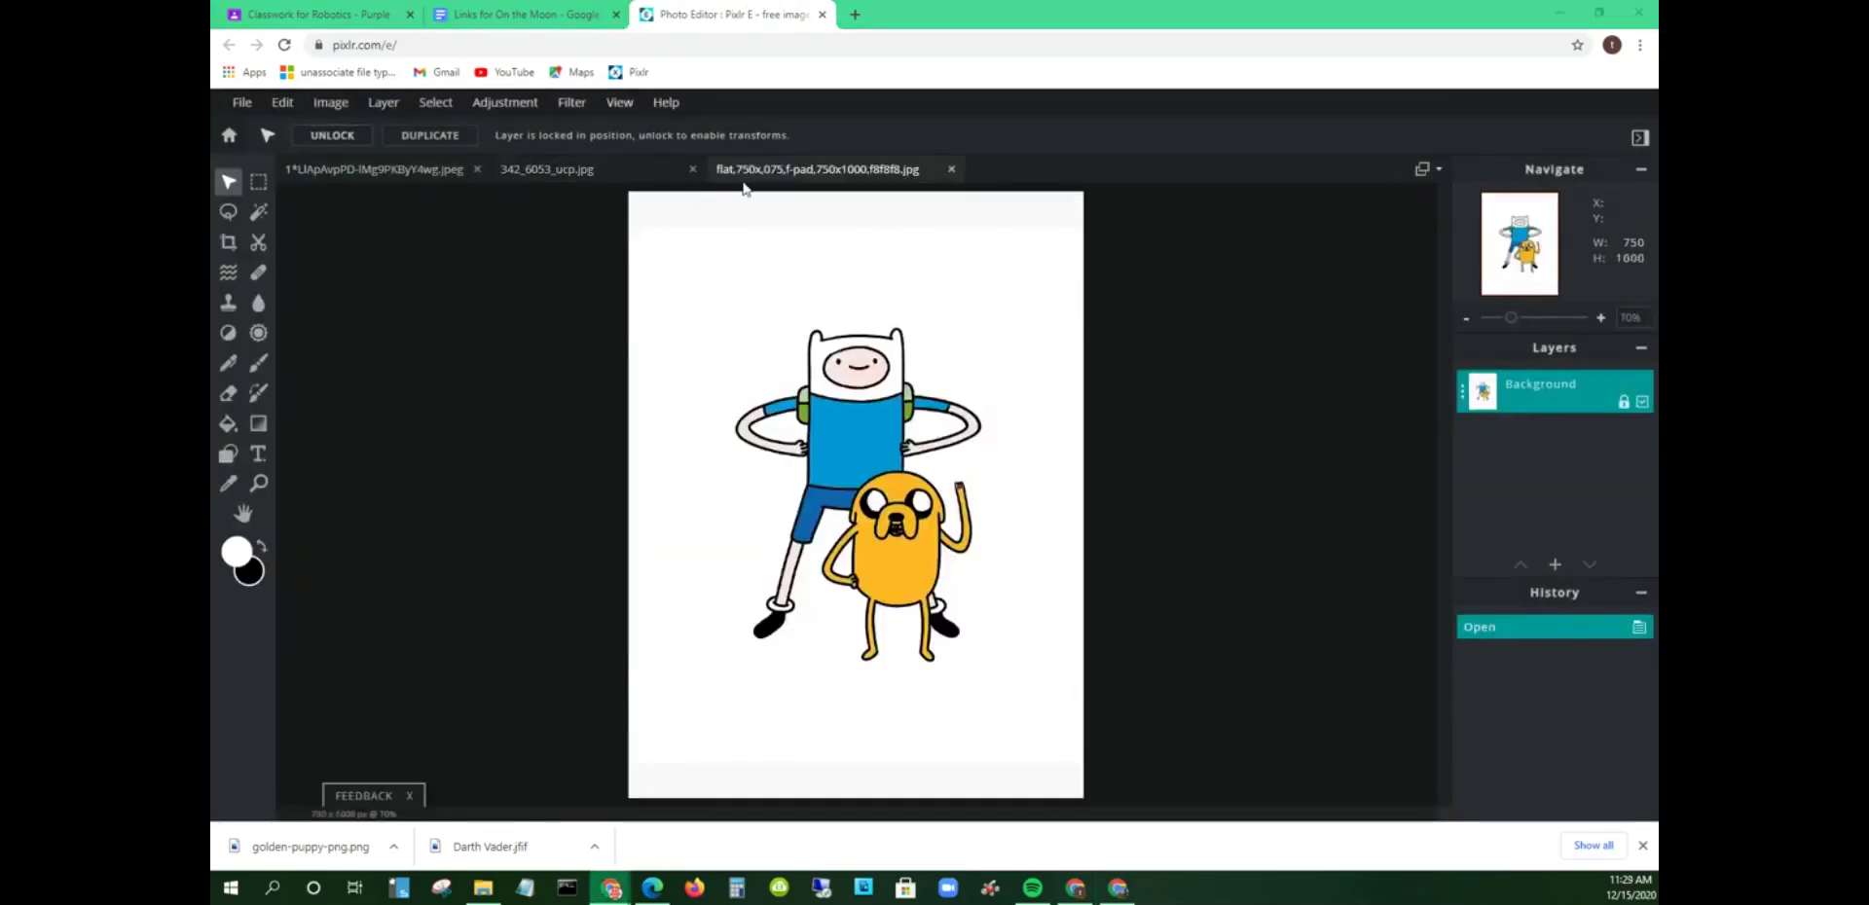
# Step: Copy the Darth Vader URL and open it in Pixlr E as a new document
pyautogui.click(506, 8)
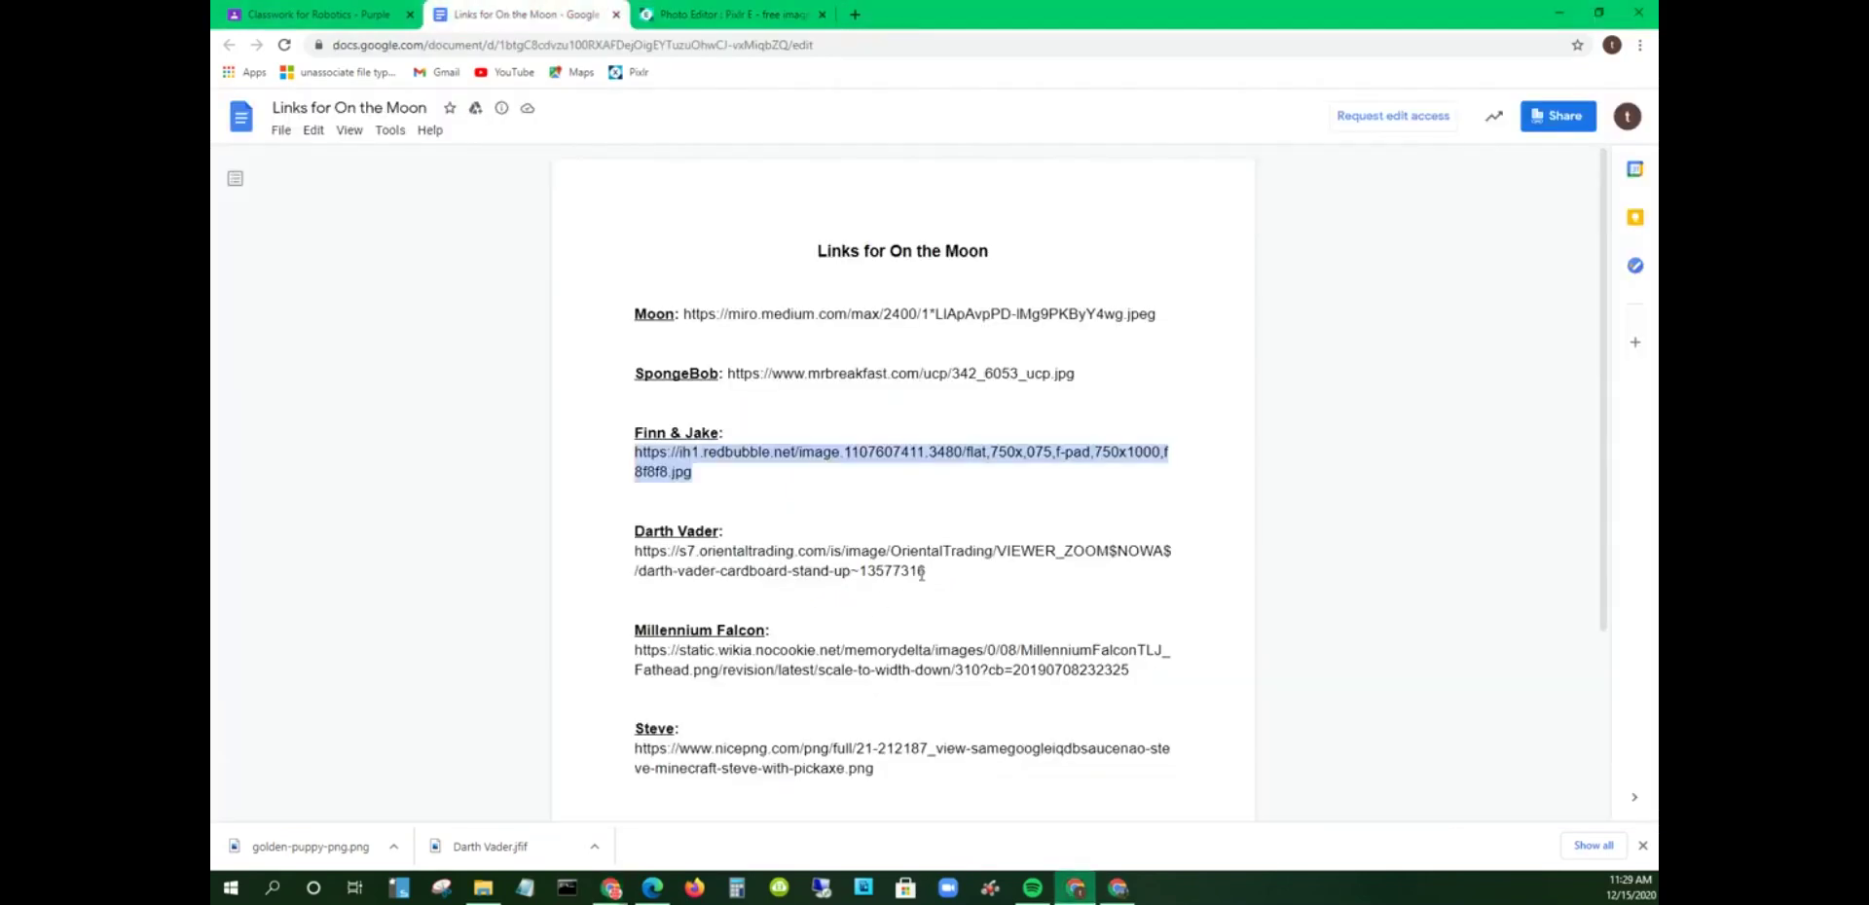
pyautogui.moveTo(925, 574); pyautogui.dragTo(616, 561)
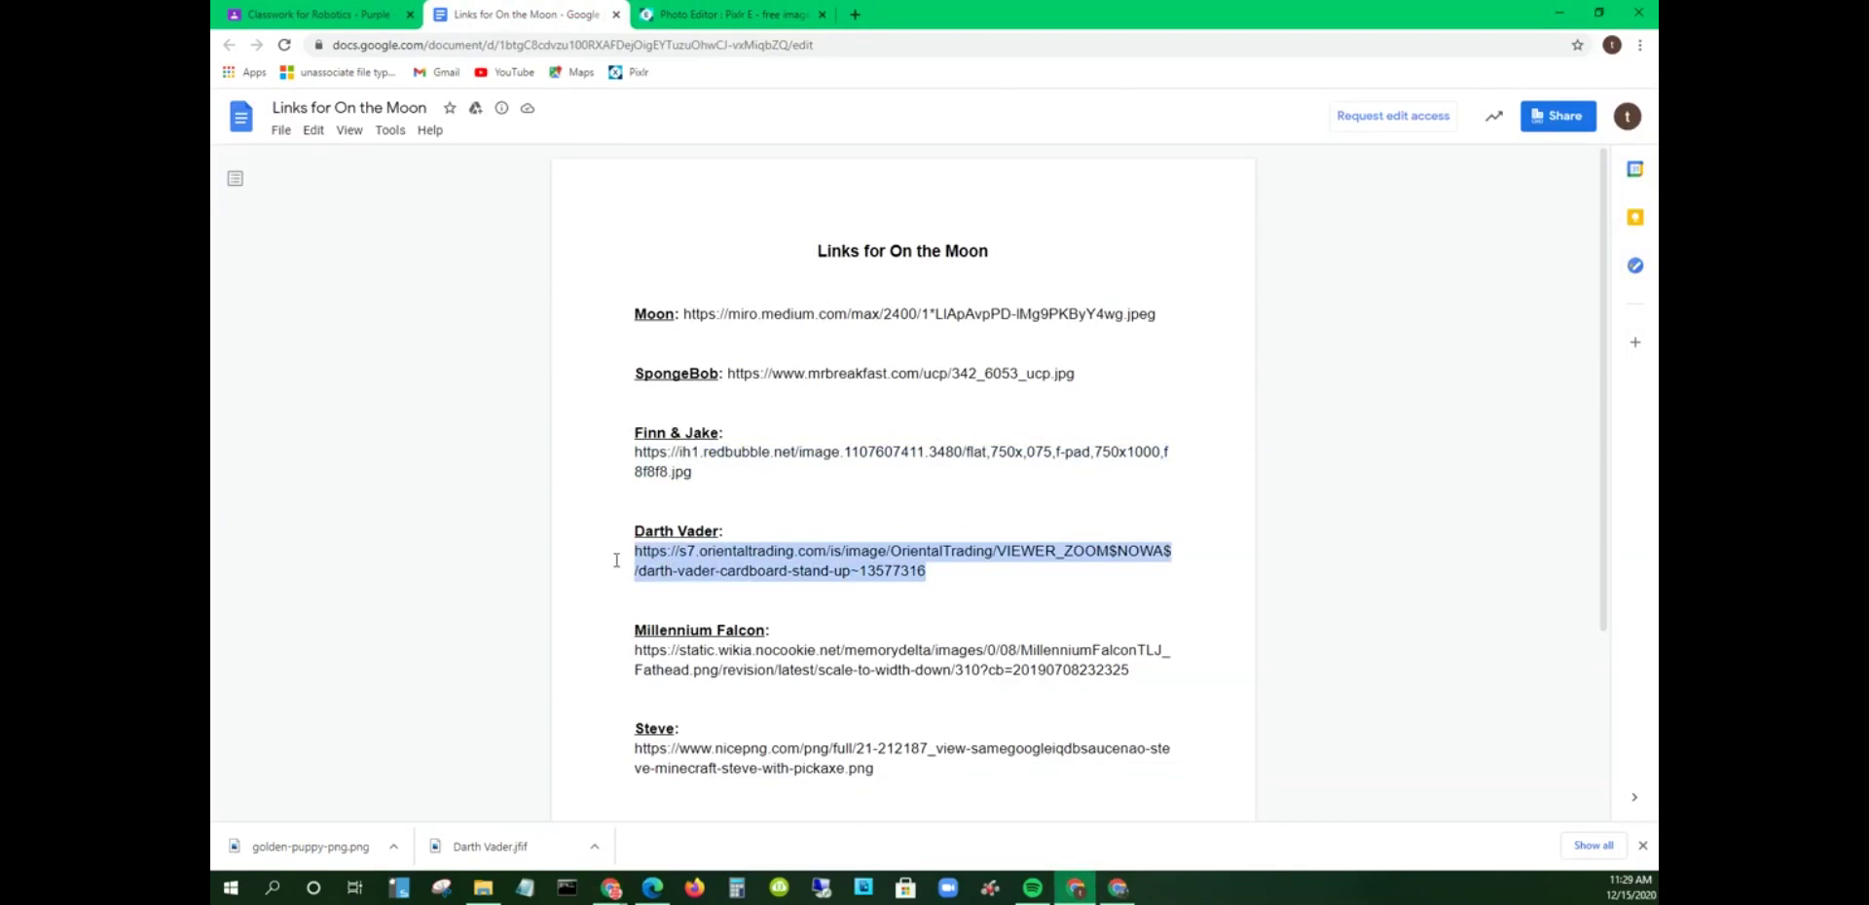
pyautogui.rightClick(669, 566)
pyautogui.click(706, 584)
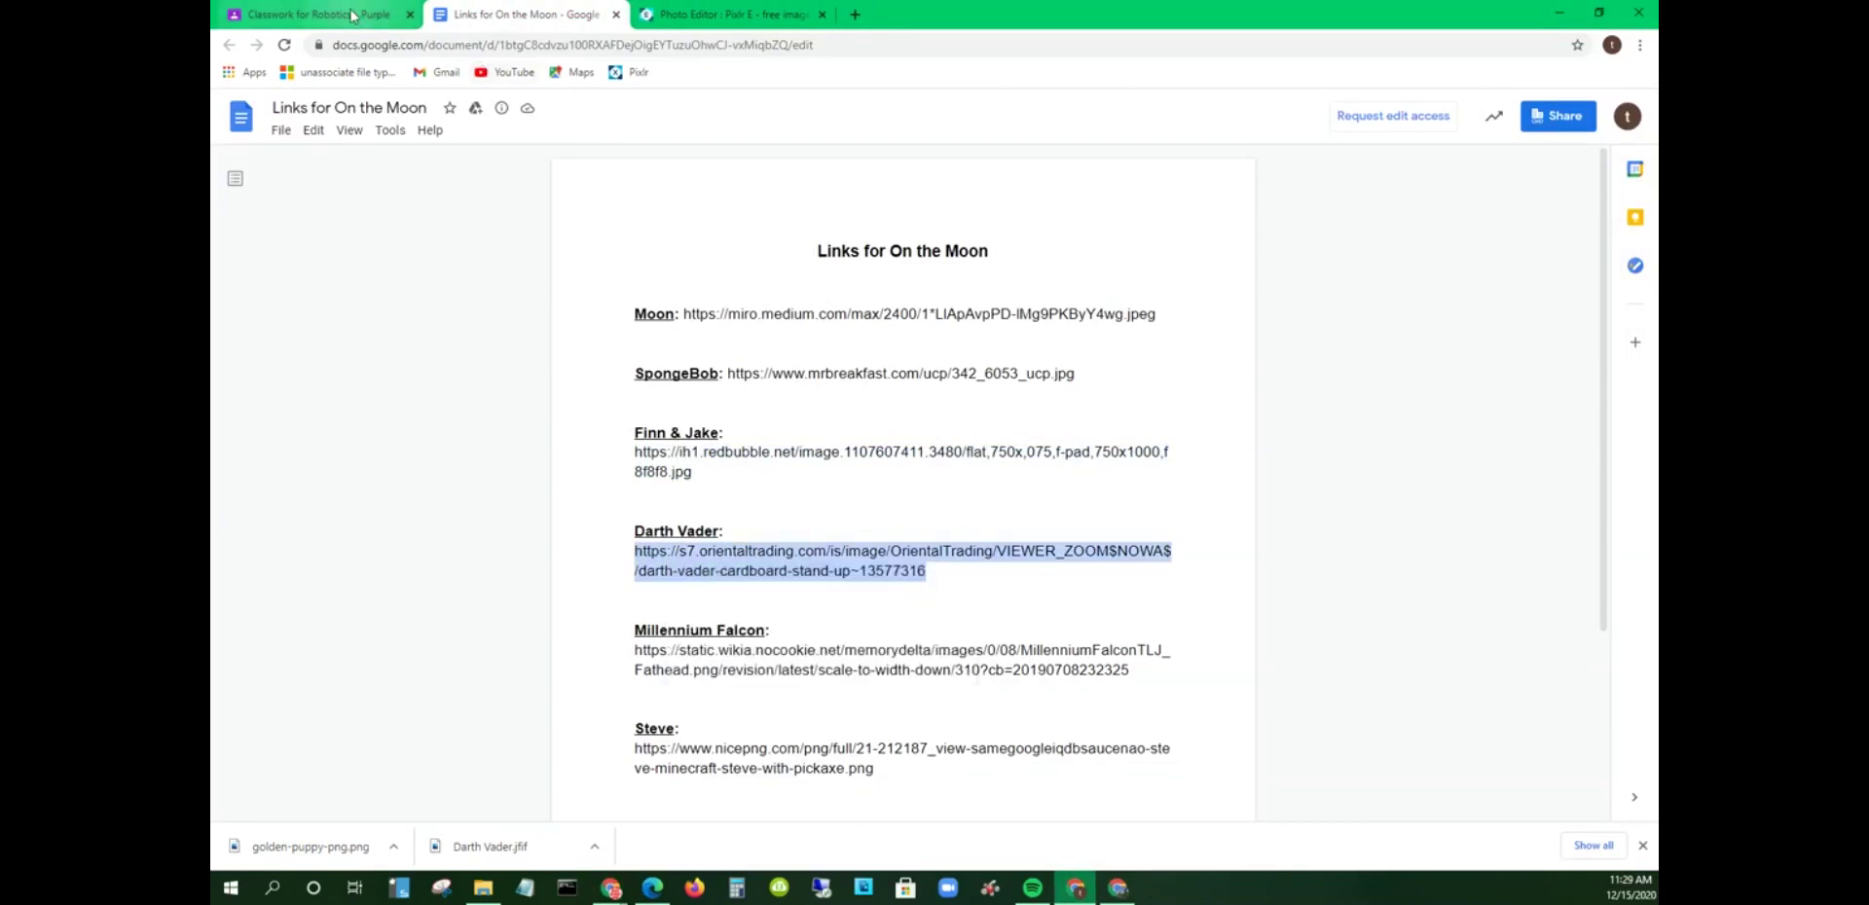
pyautogui.click(730, 14)
pyautogui.click(241, 102)
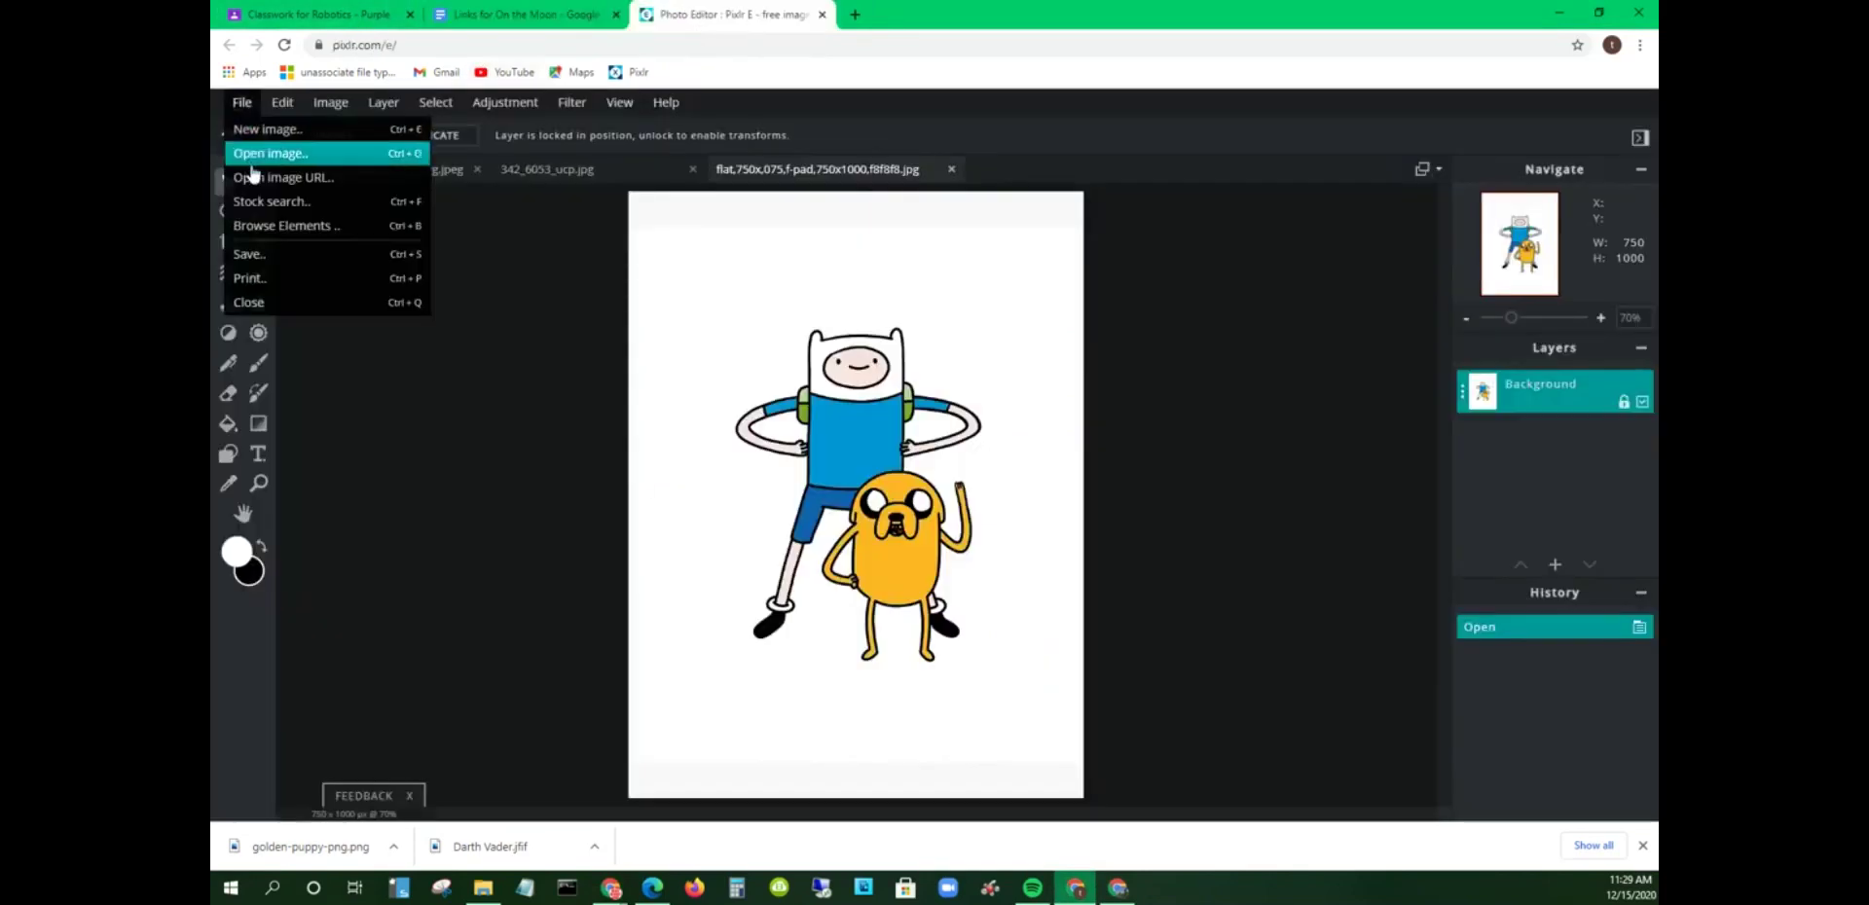
pyautogui.click(309, 178)
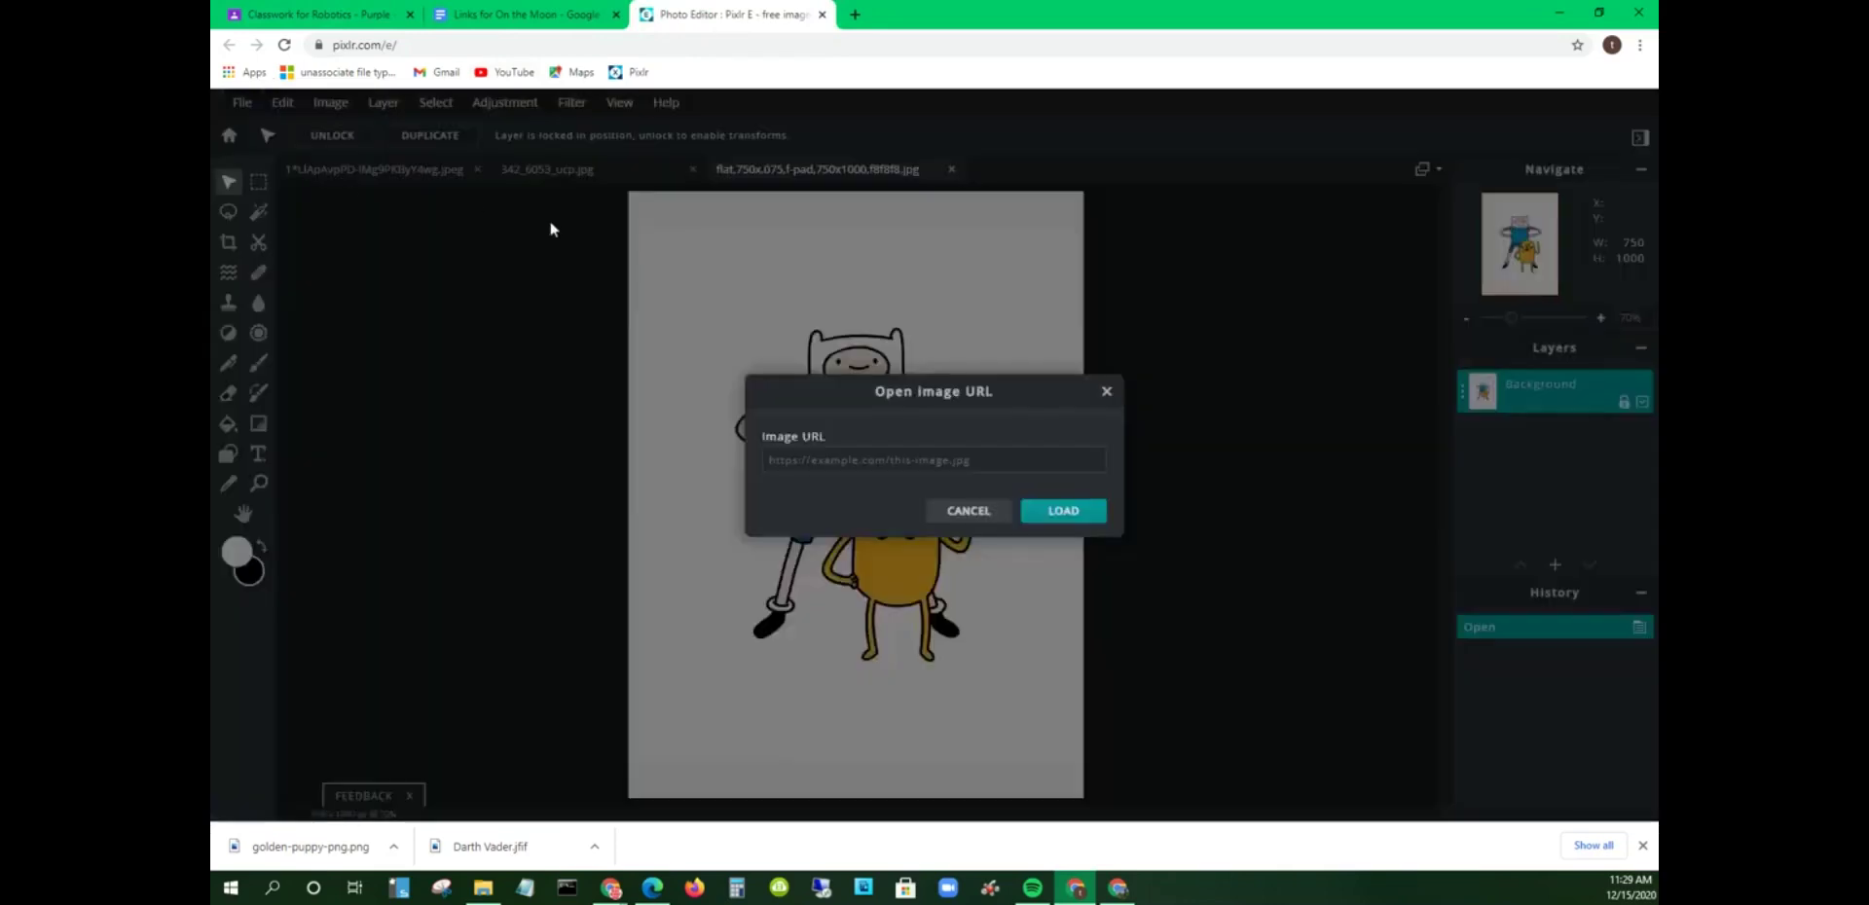
pyautogui.click(839, 458)
pyautogui.rightClick(837, 457)
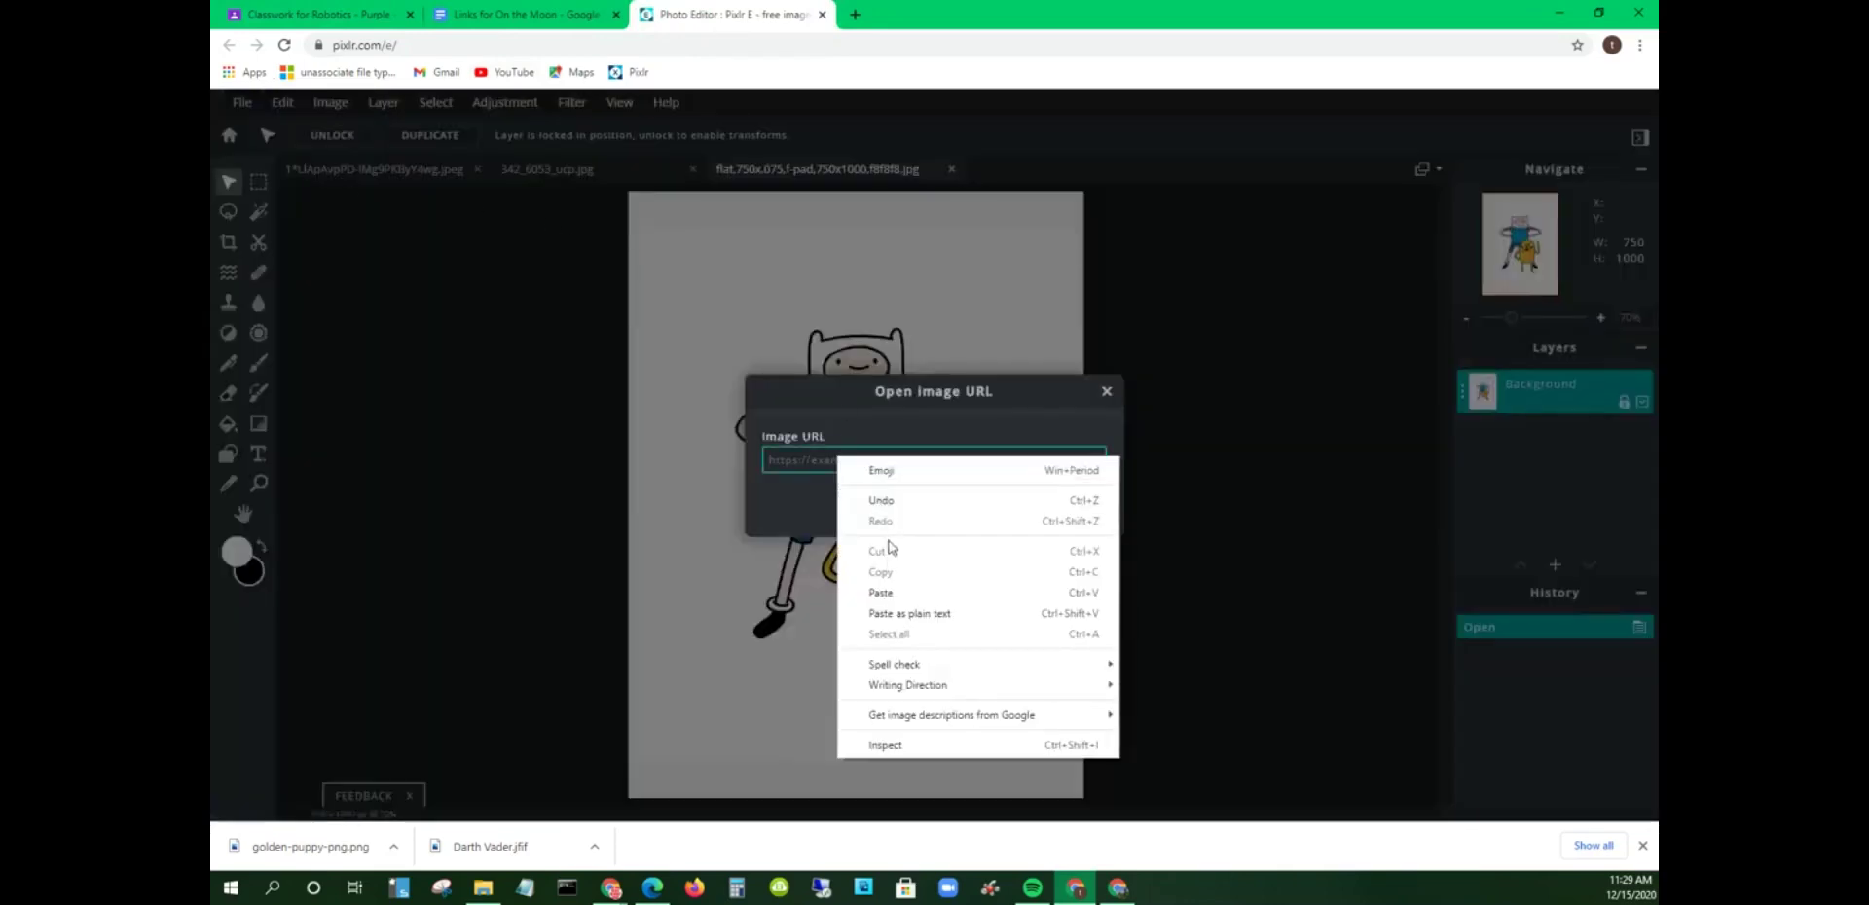
pyautogui.click(886, 593)
pyautogui.click(1030, 514)
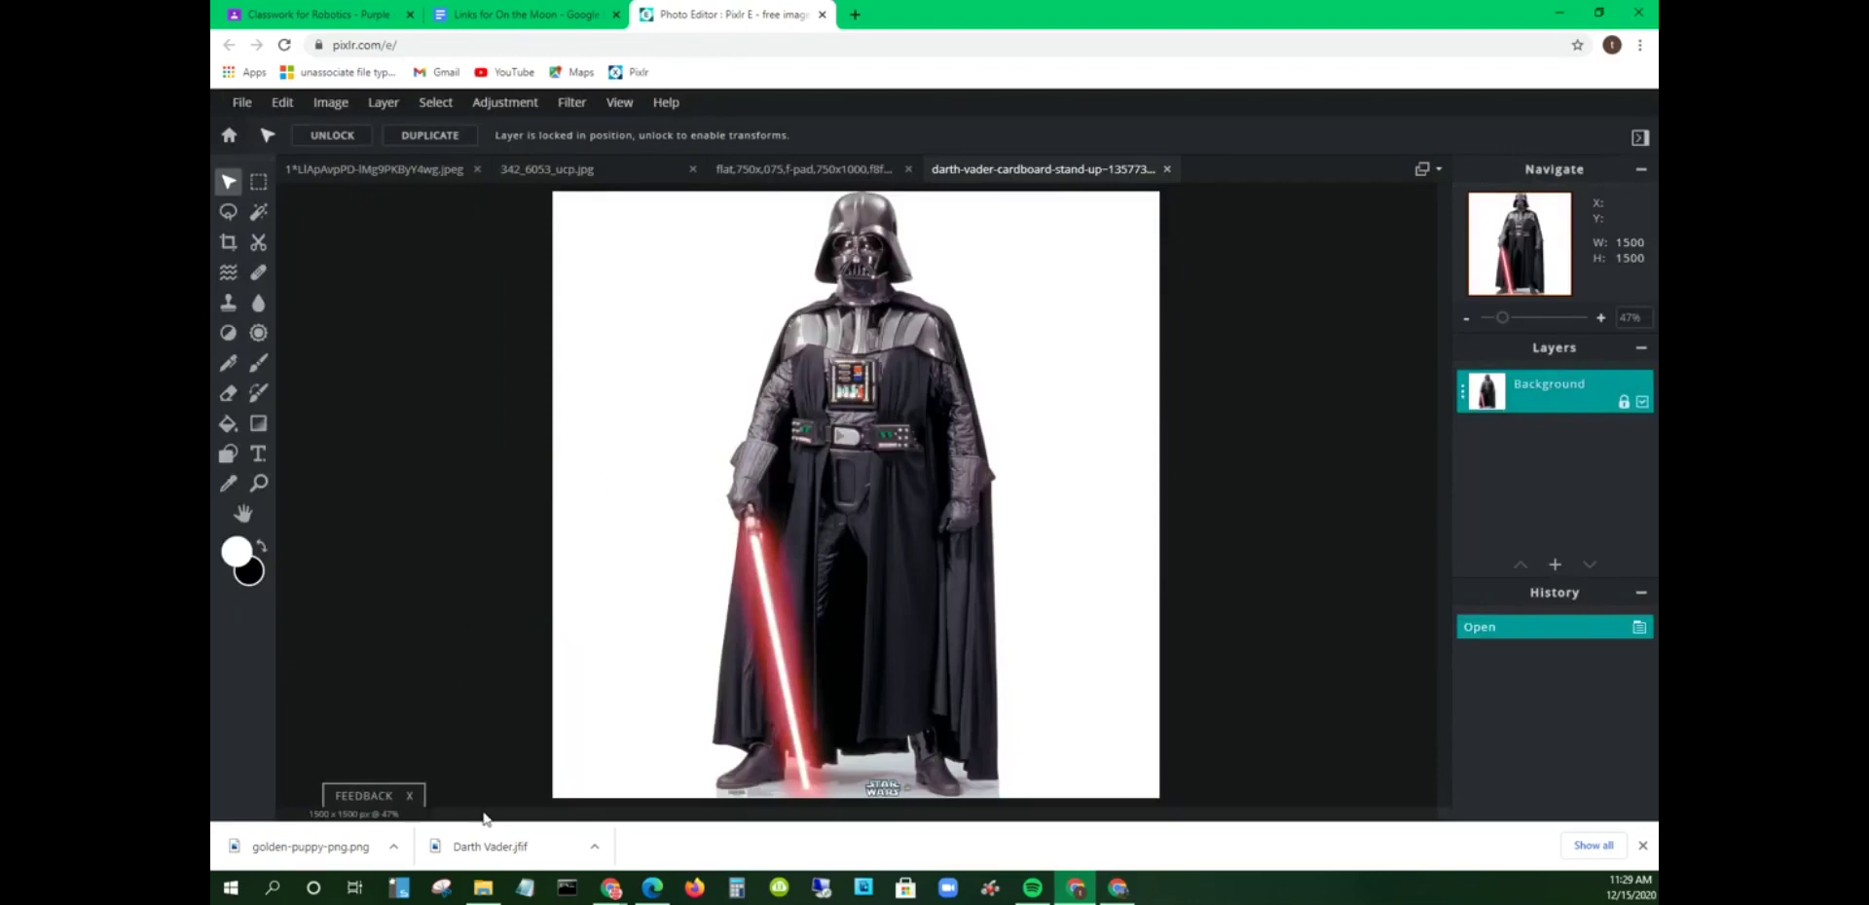
# Step: Copy the Millennium Falcon URL and open it in Pixlr E as a new document
pyautogui.click(545, 15)
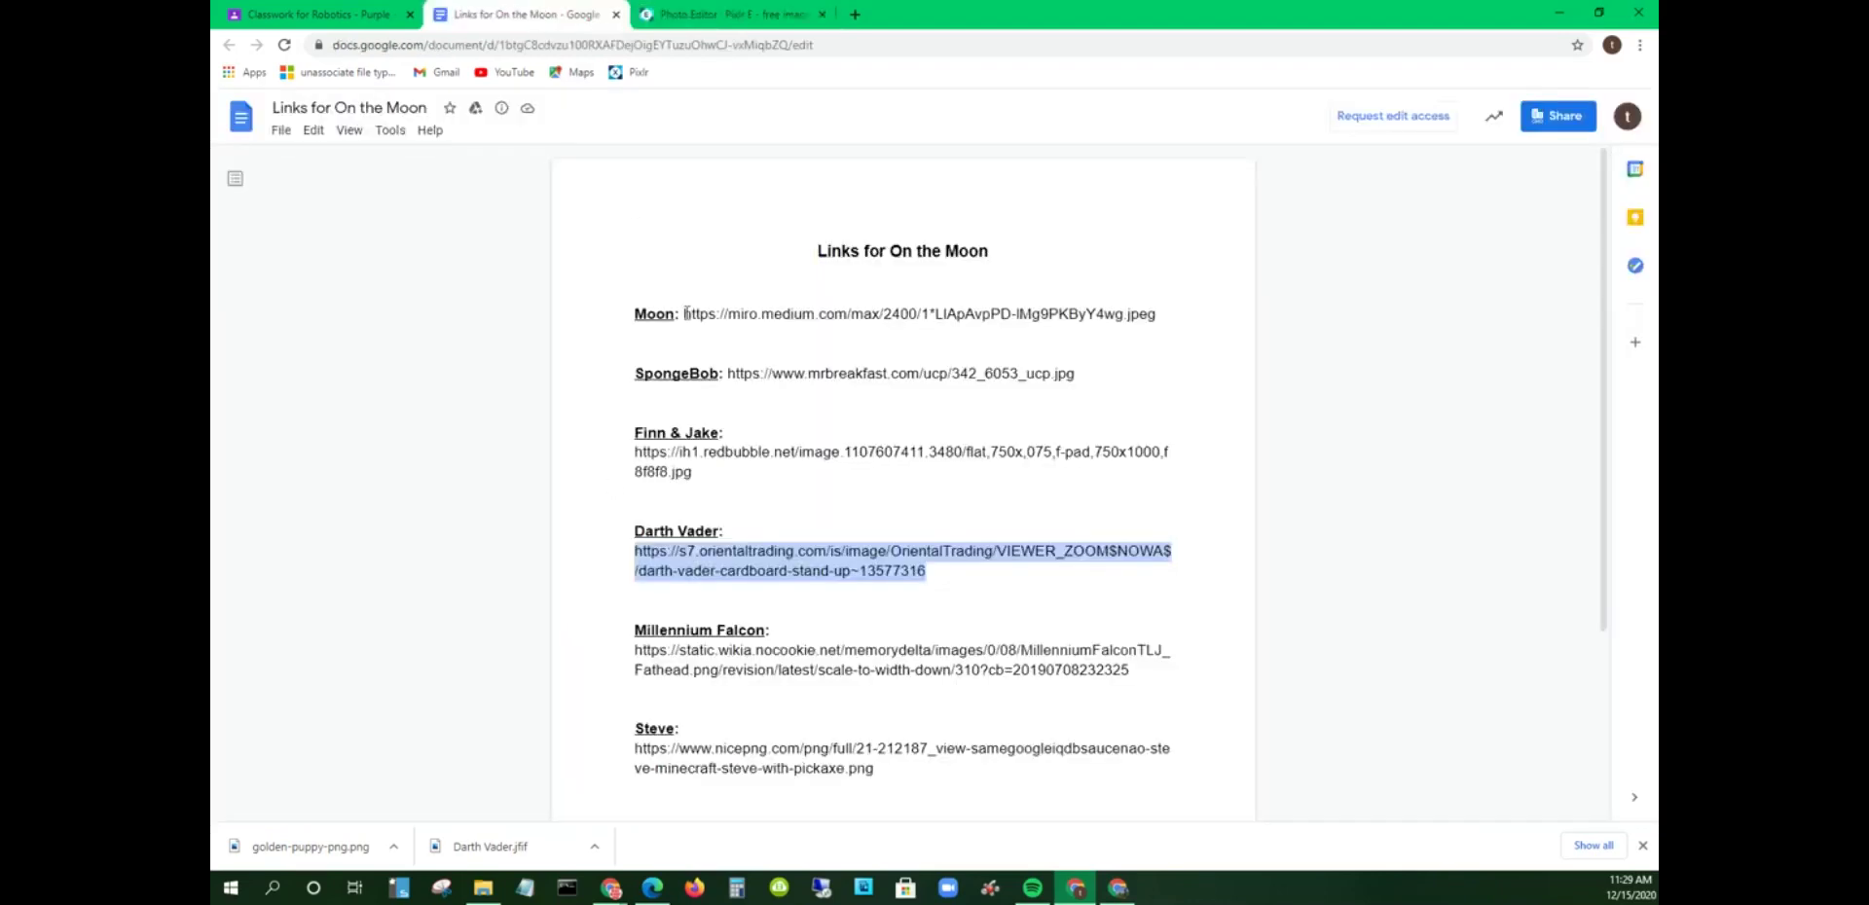
pyautogui.moveTo(1137, 669); pyautogui.dragTo(631, 651)
pyautogui.rightClick(680, 660)
pyautogui.click(719, 681)
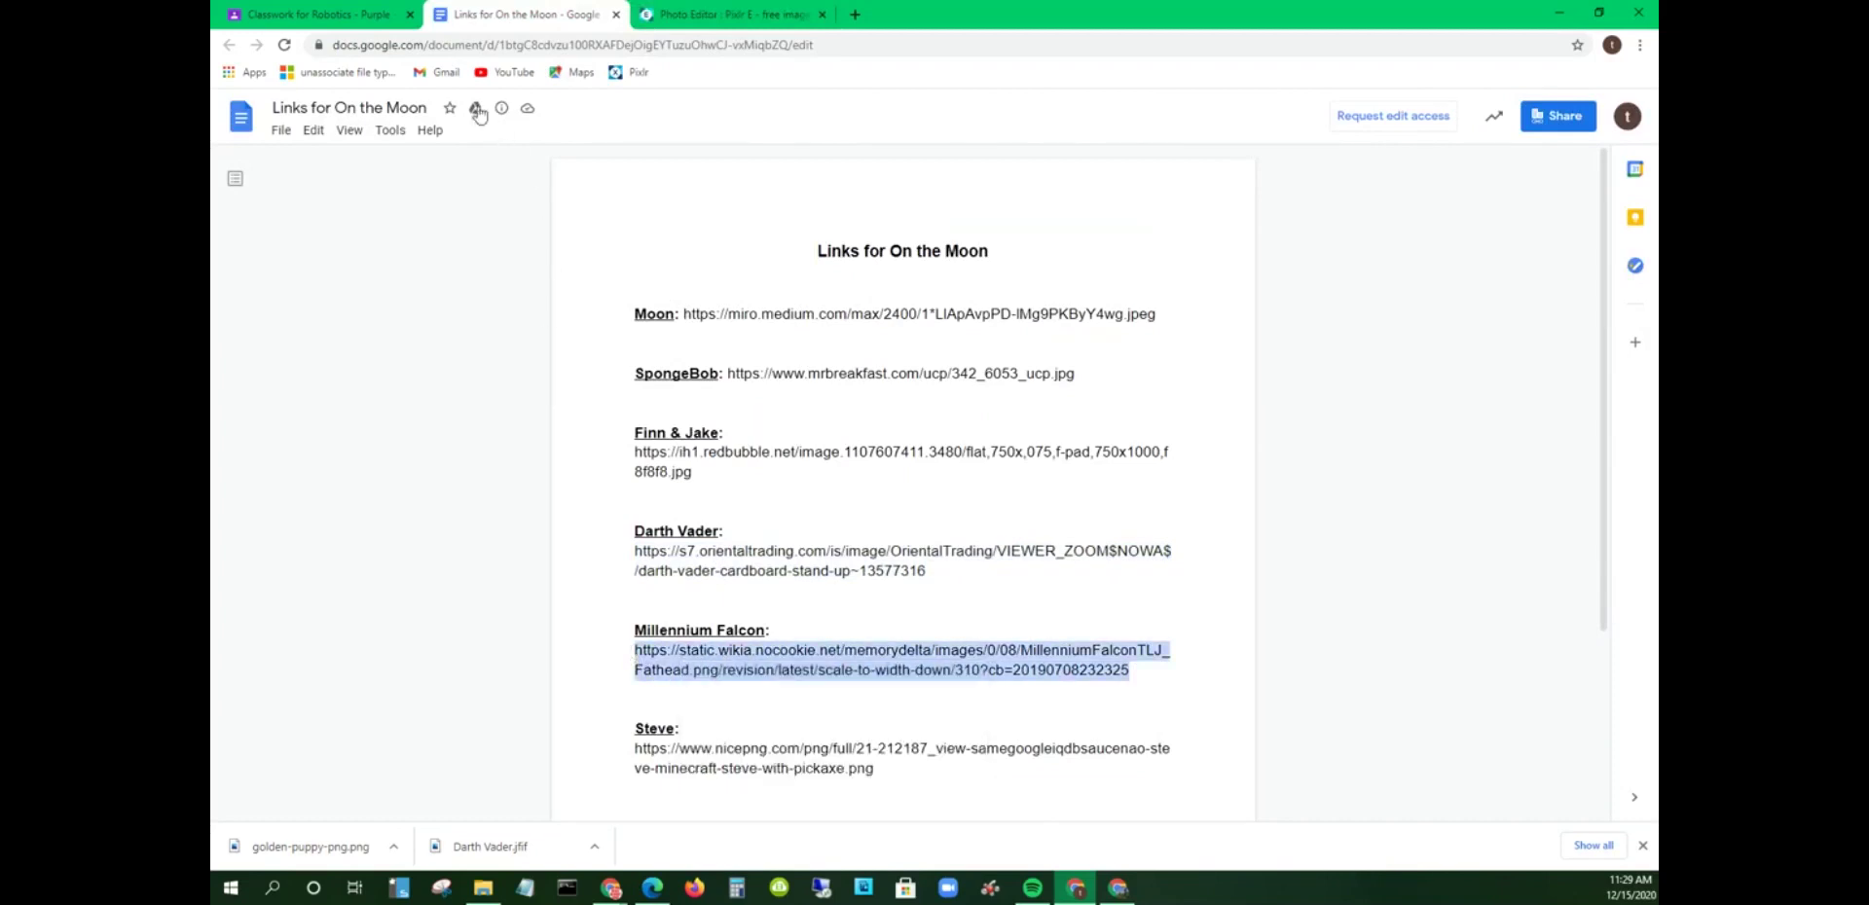
pyautogui.click(728, 15)
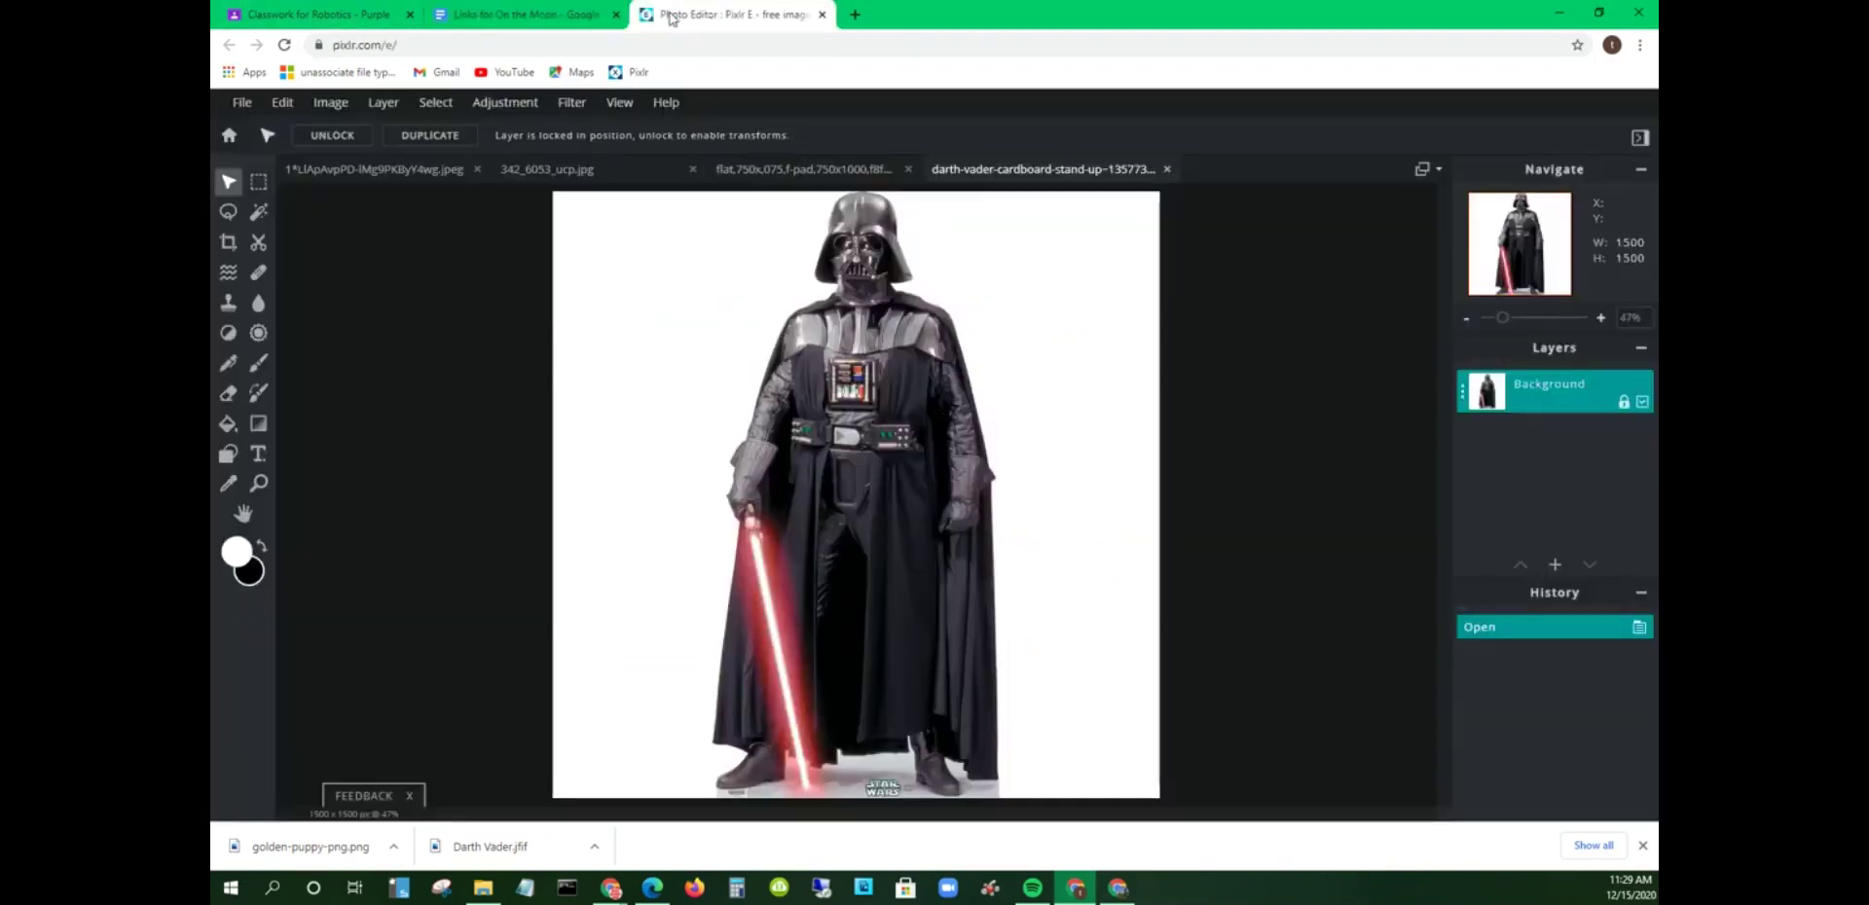
pyautogui.click(241, 102)
pyautogui.click(269, 179)
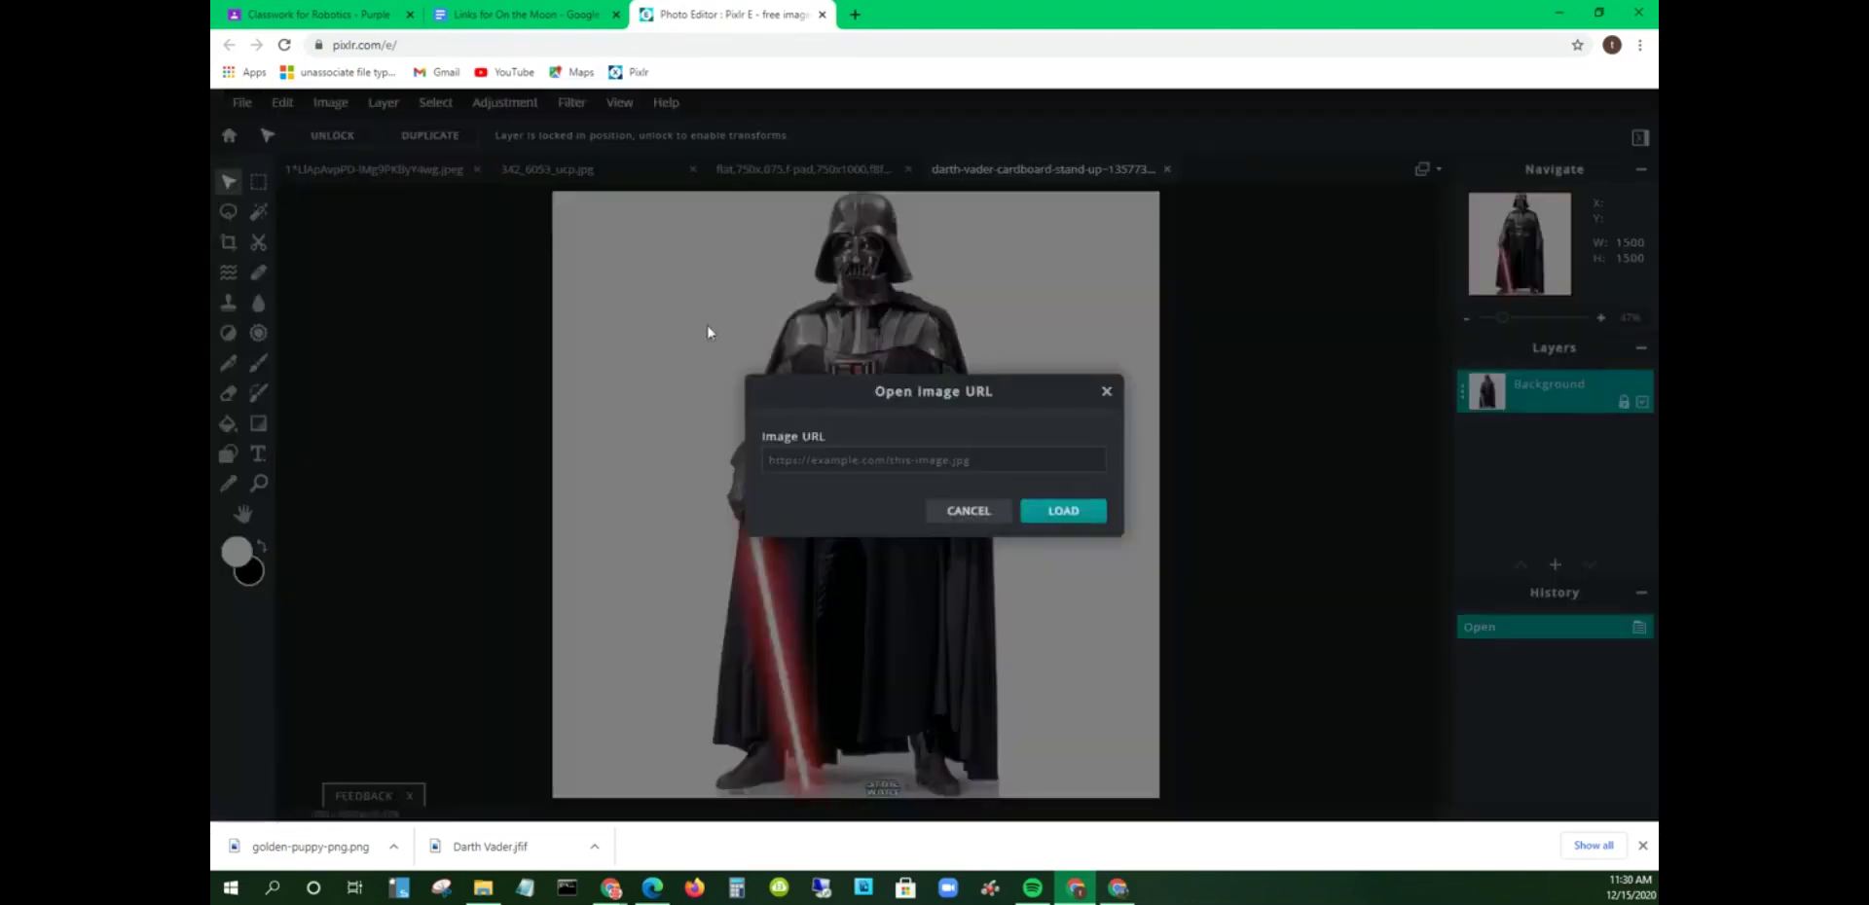
pyautogui.rightClick(854, 455)
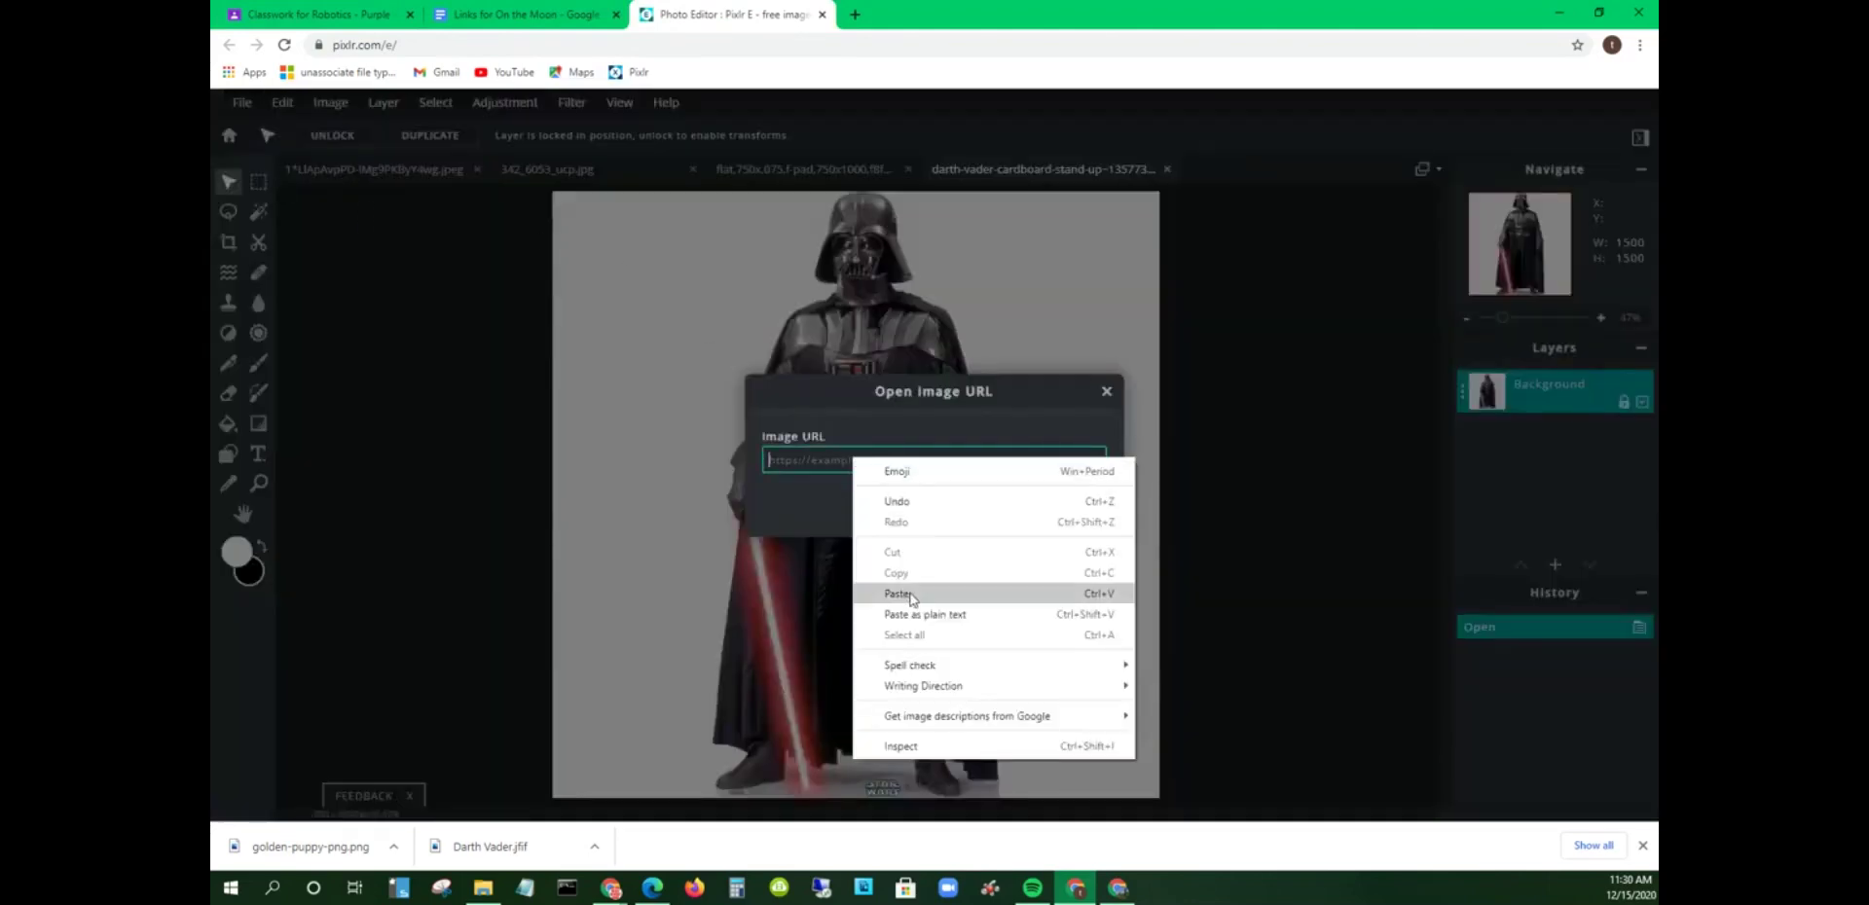
pyautogui.click(912, 594)
pyautogui.click(1049, 510)
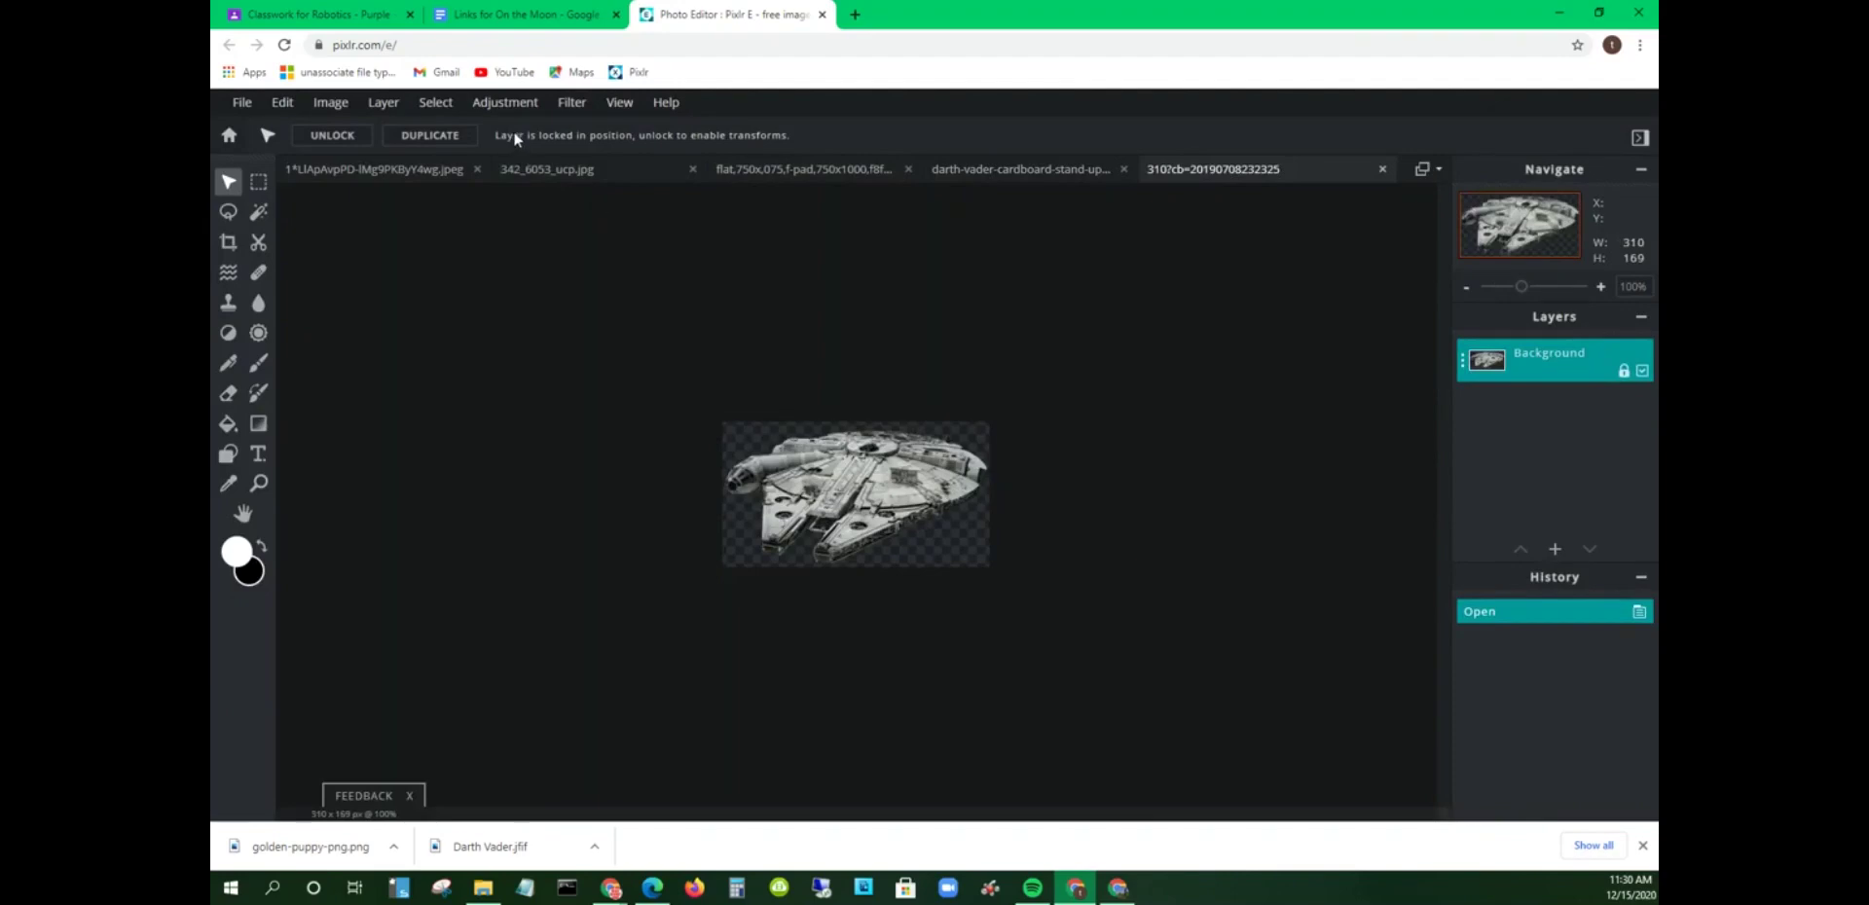
# Step: Copy Steve's image URL and bring up the Open image URL prompt in Pixlr E
pyautogui.click(465, 11)
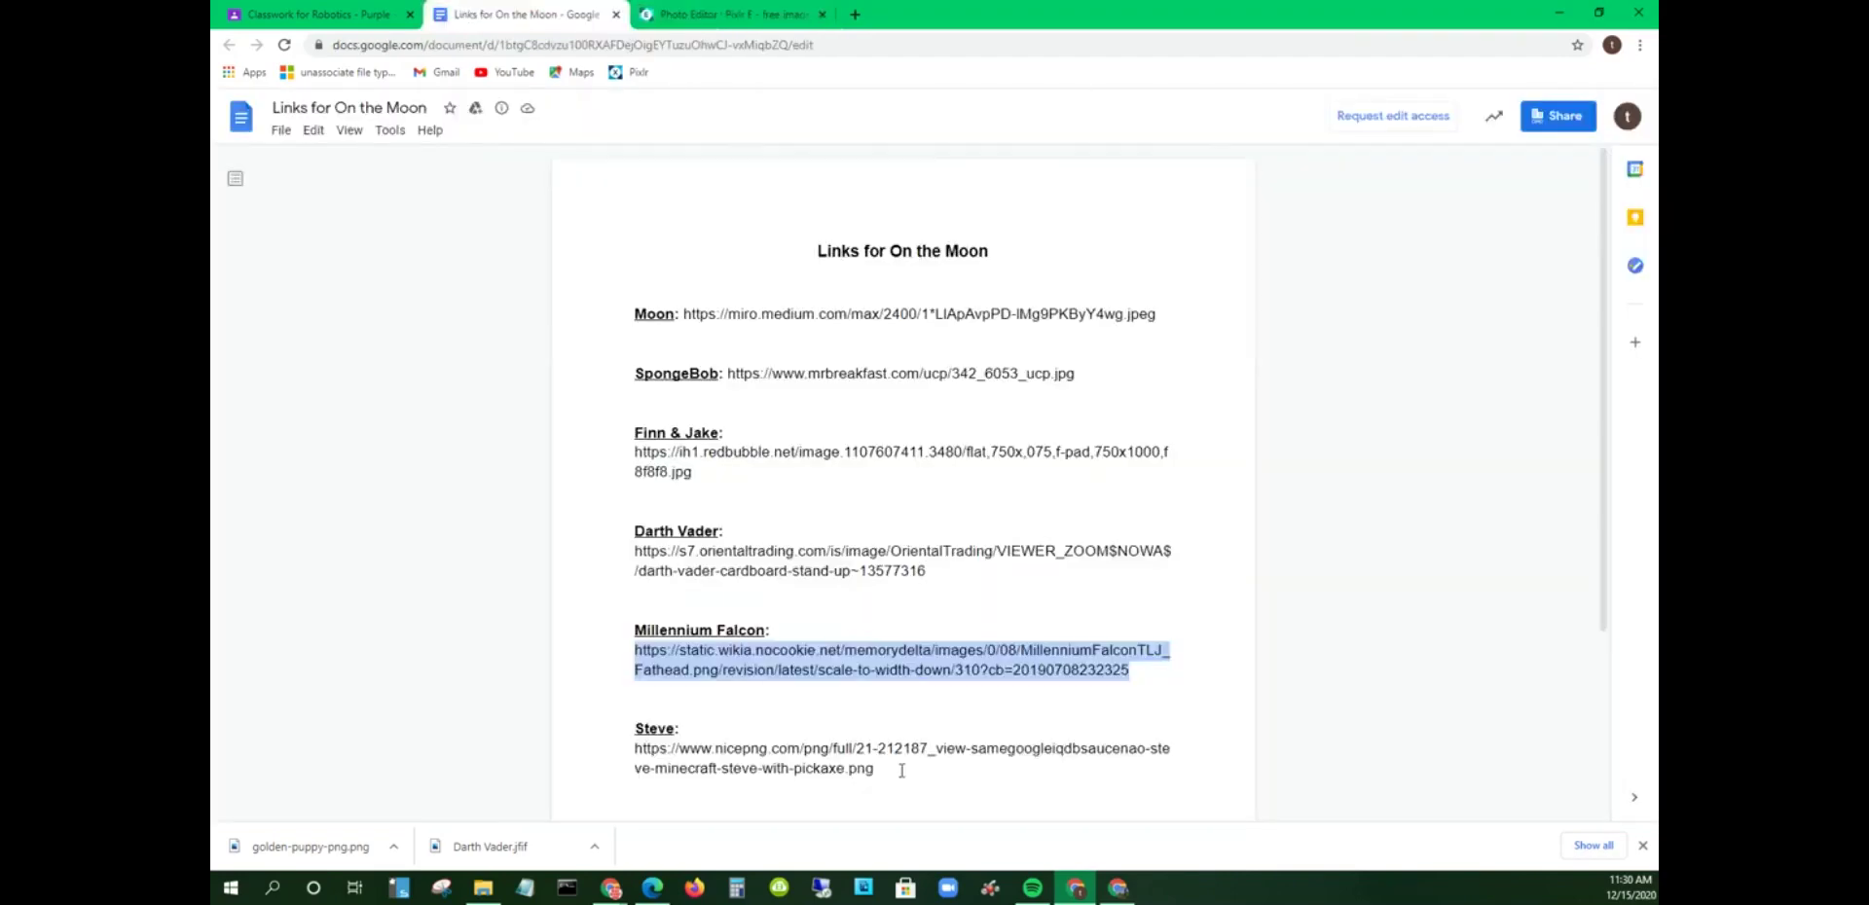
pyautogui.moveTo(883, 767); pyautogui.dragTo(633, 750)
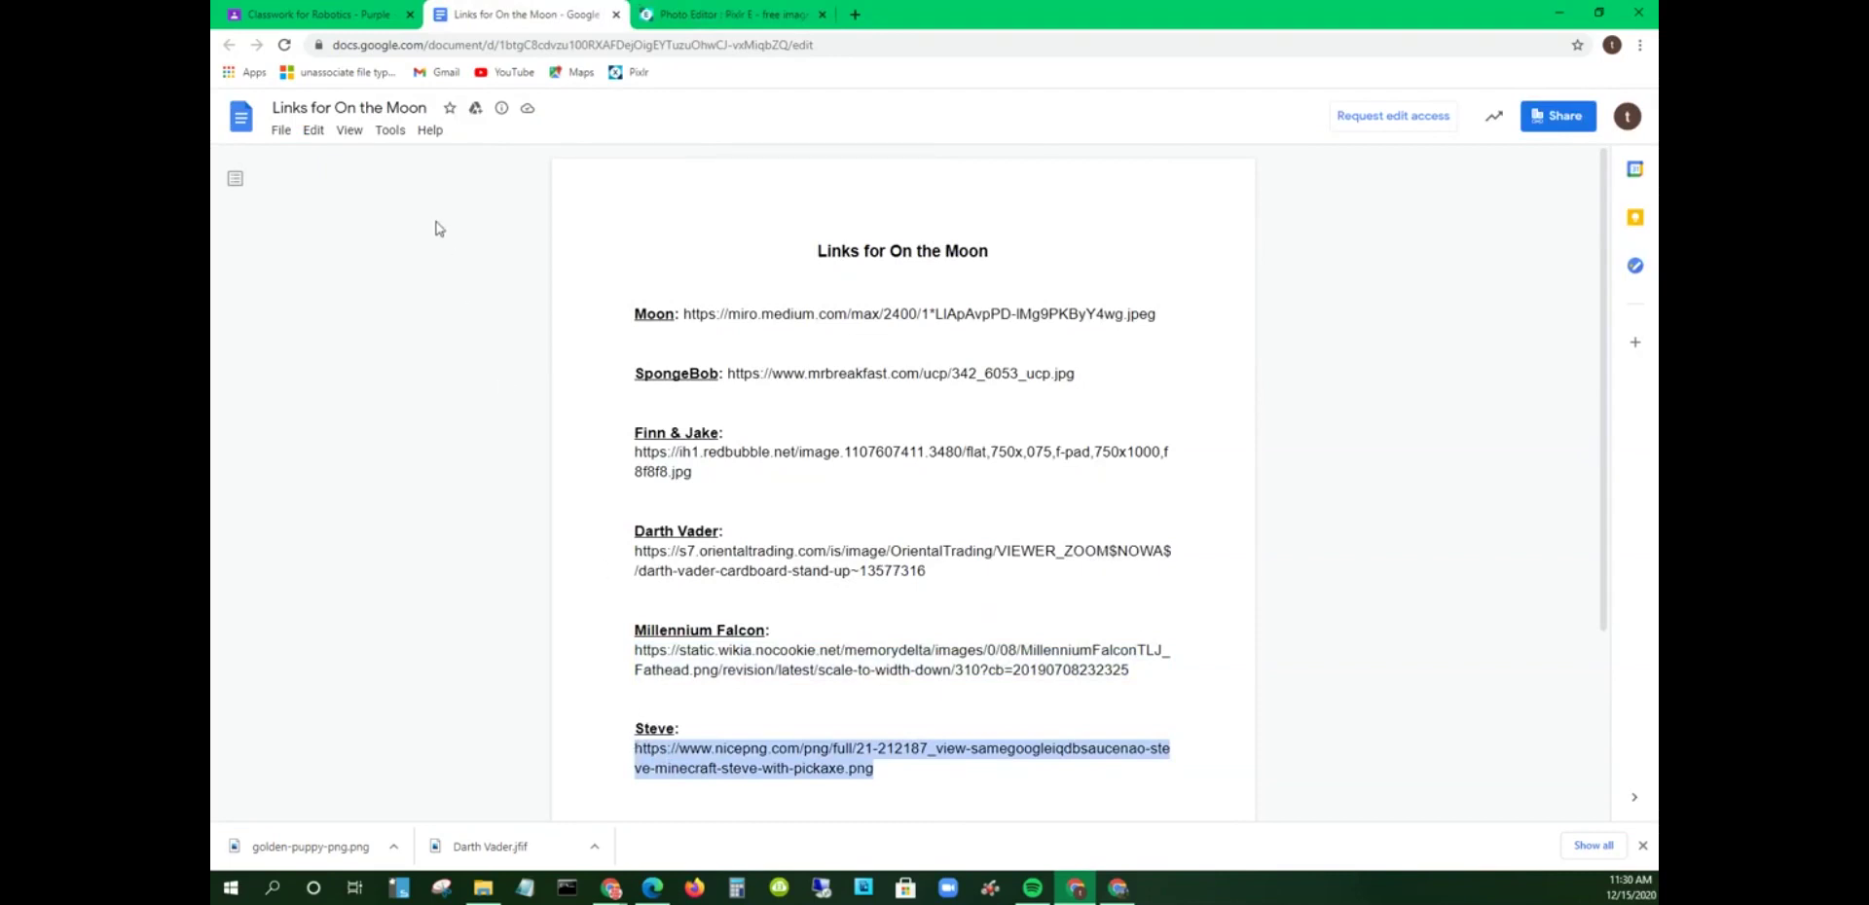
pyautogui.rightClick(762, 742)
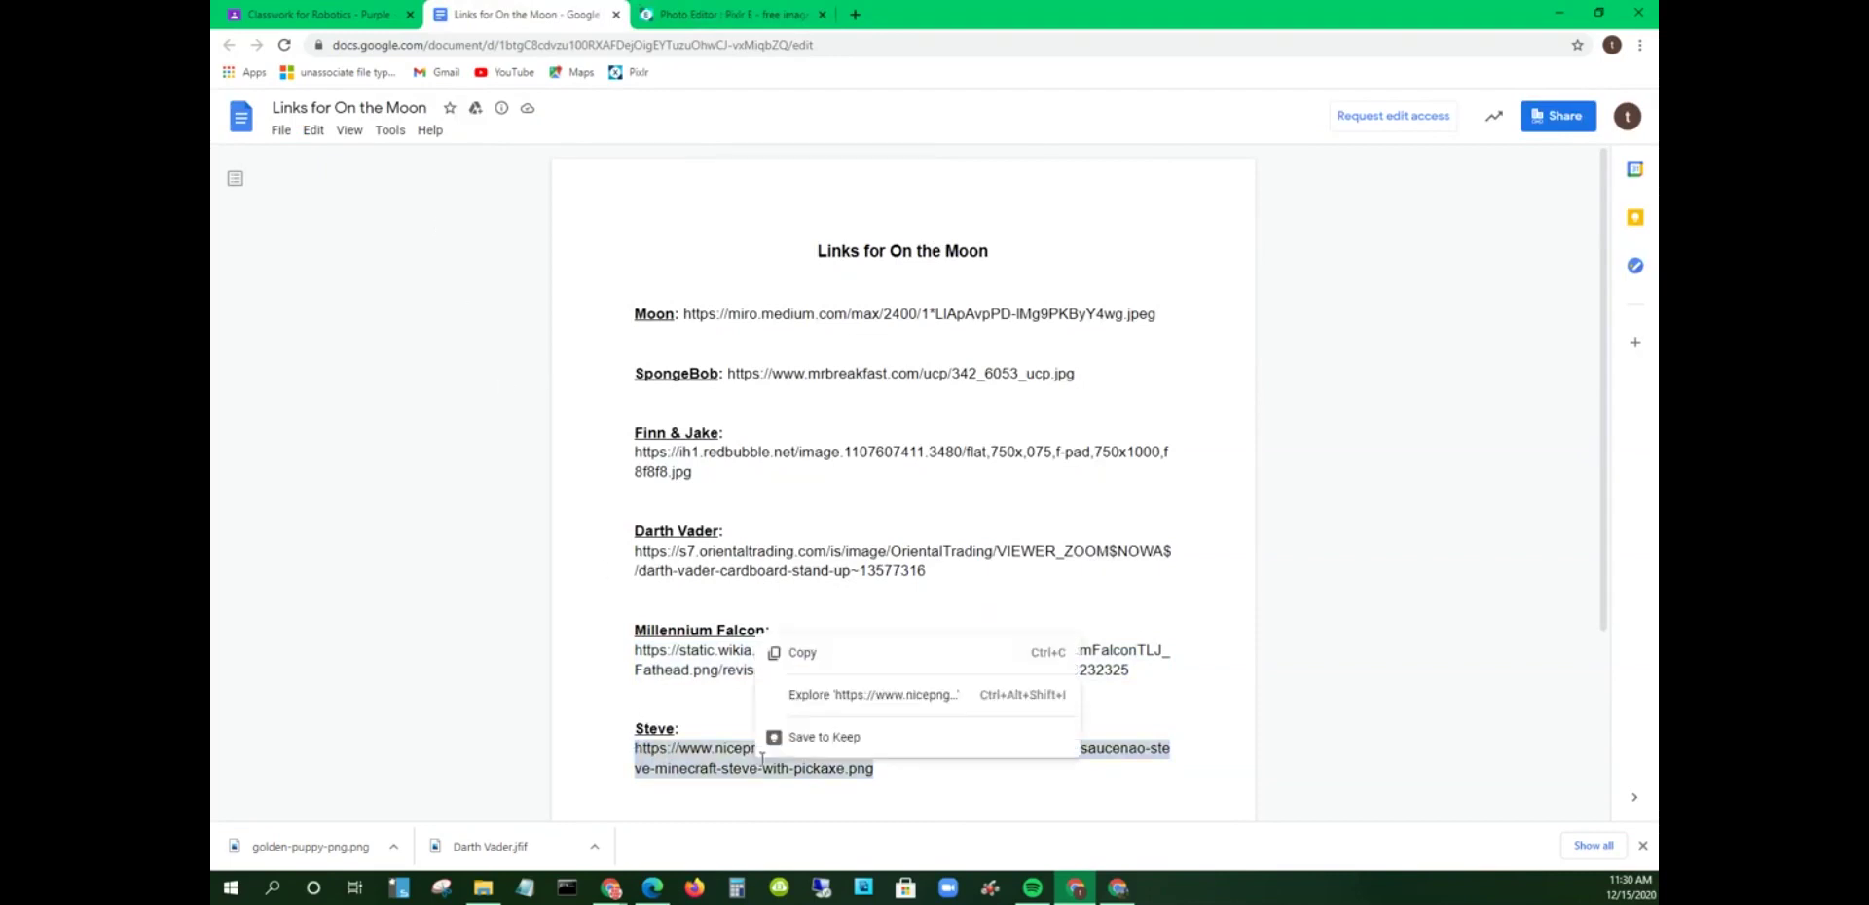
pyautogui.click(788, 654)
pyautogui.click(651, 24)
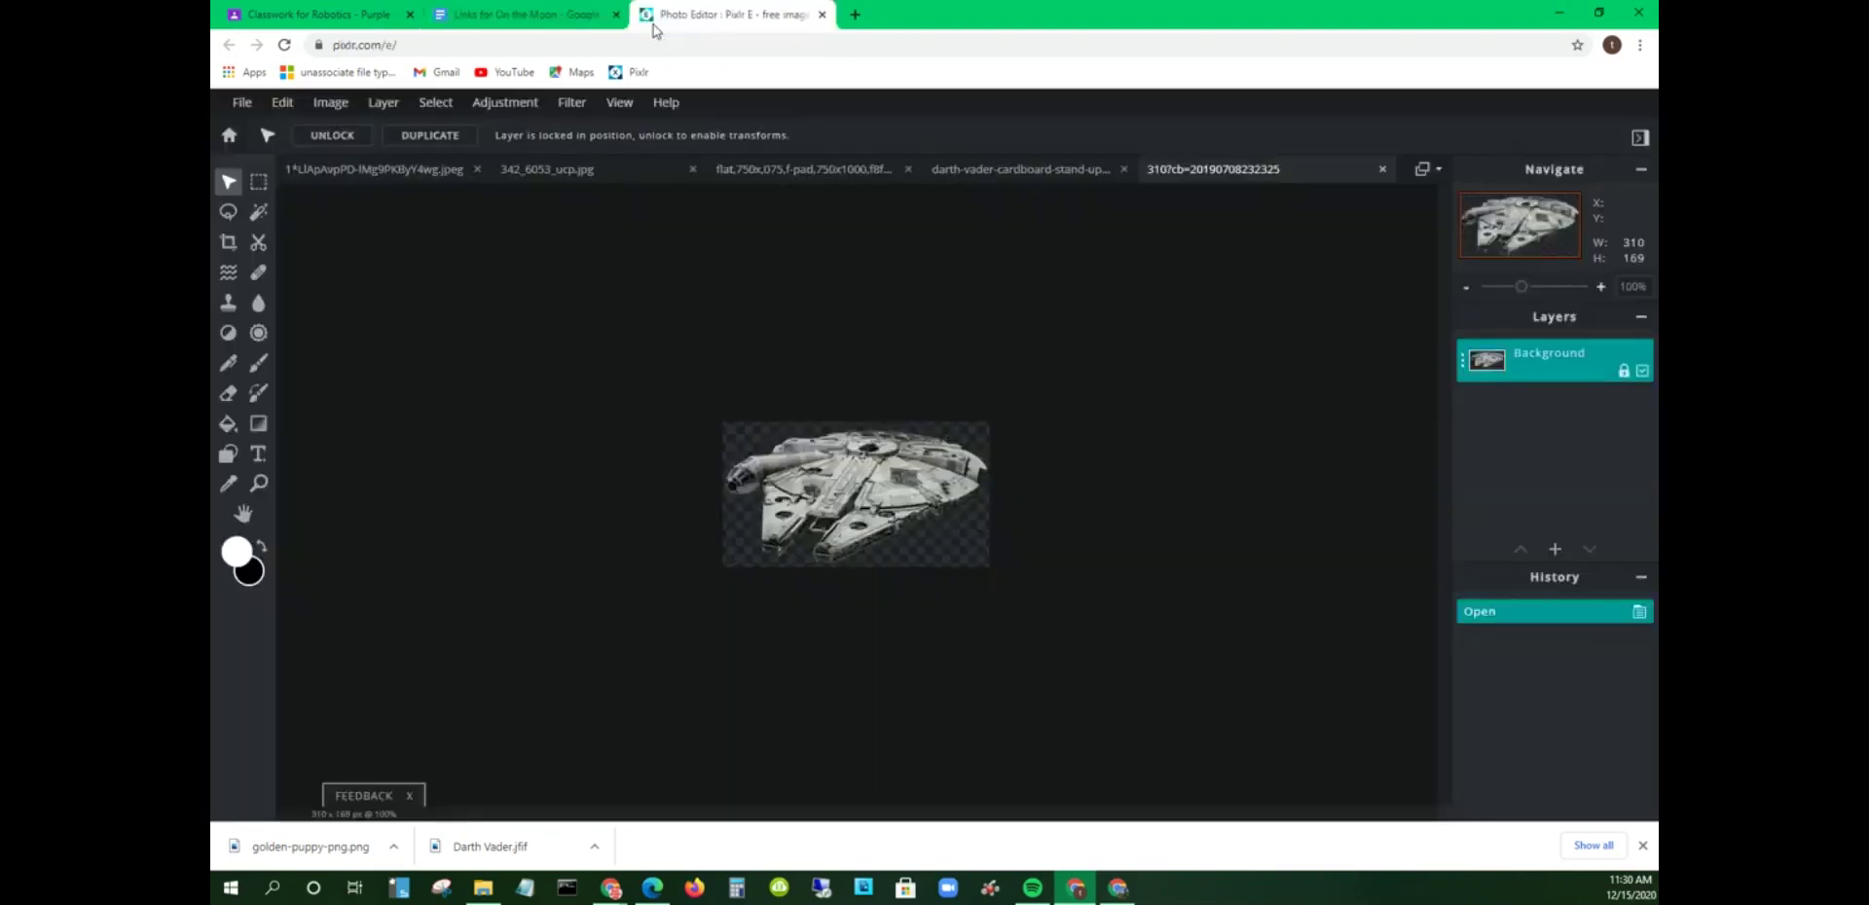
pyautogui.click(241, 102)
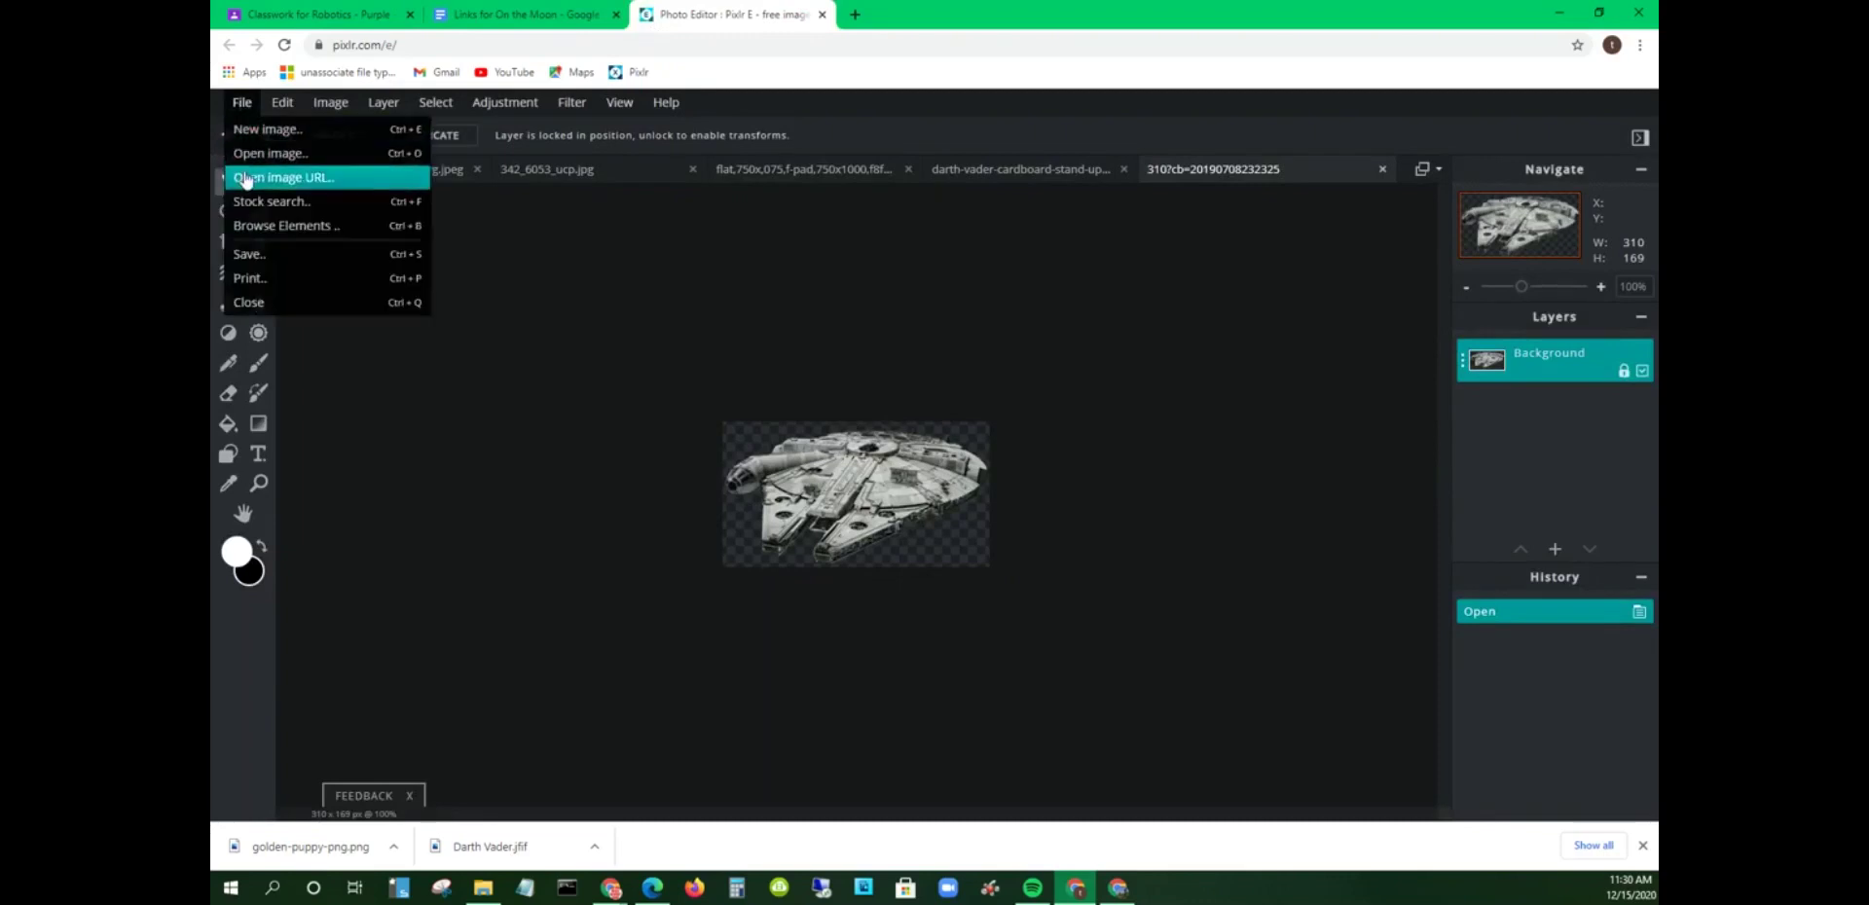
pyautogui.click(259, 178)
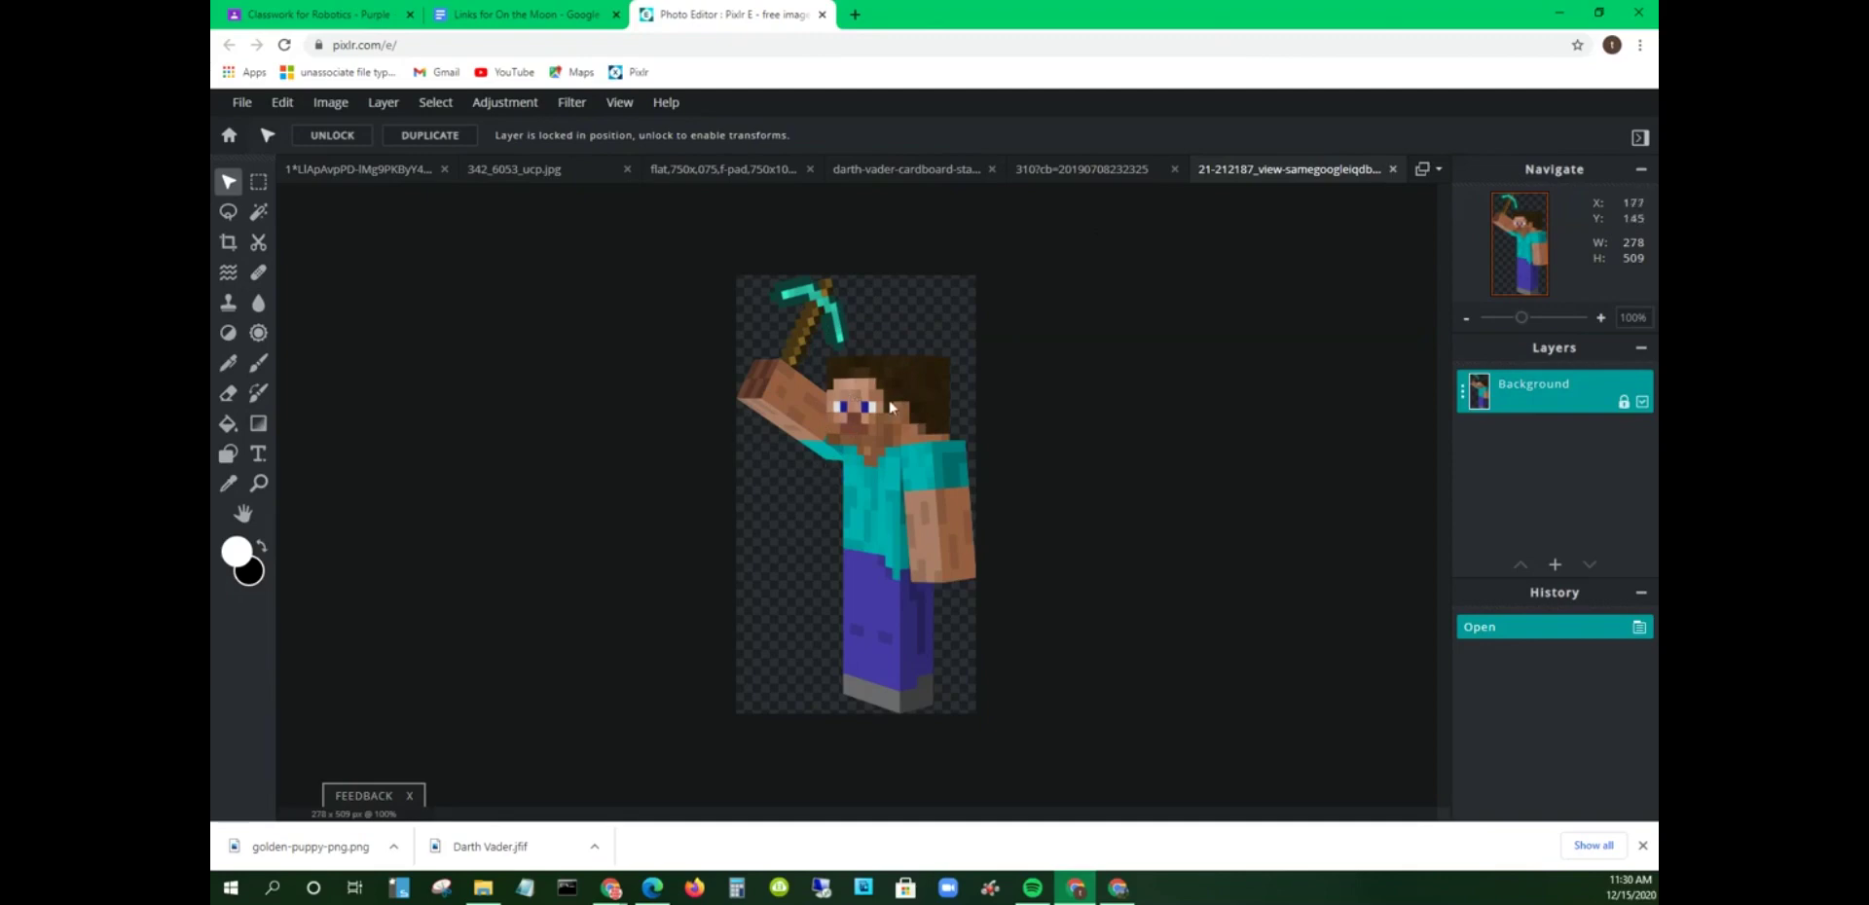
# Step: Step through the Falcon, Darth Vader, Finn & Jake and SpongeBob tabs, ending on the moon photo
pyautogui.click(1052, 168)
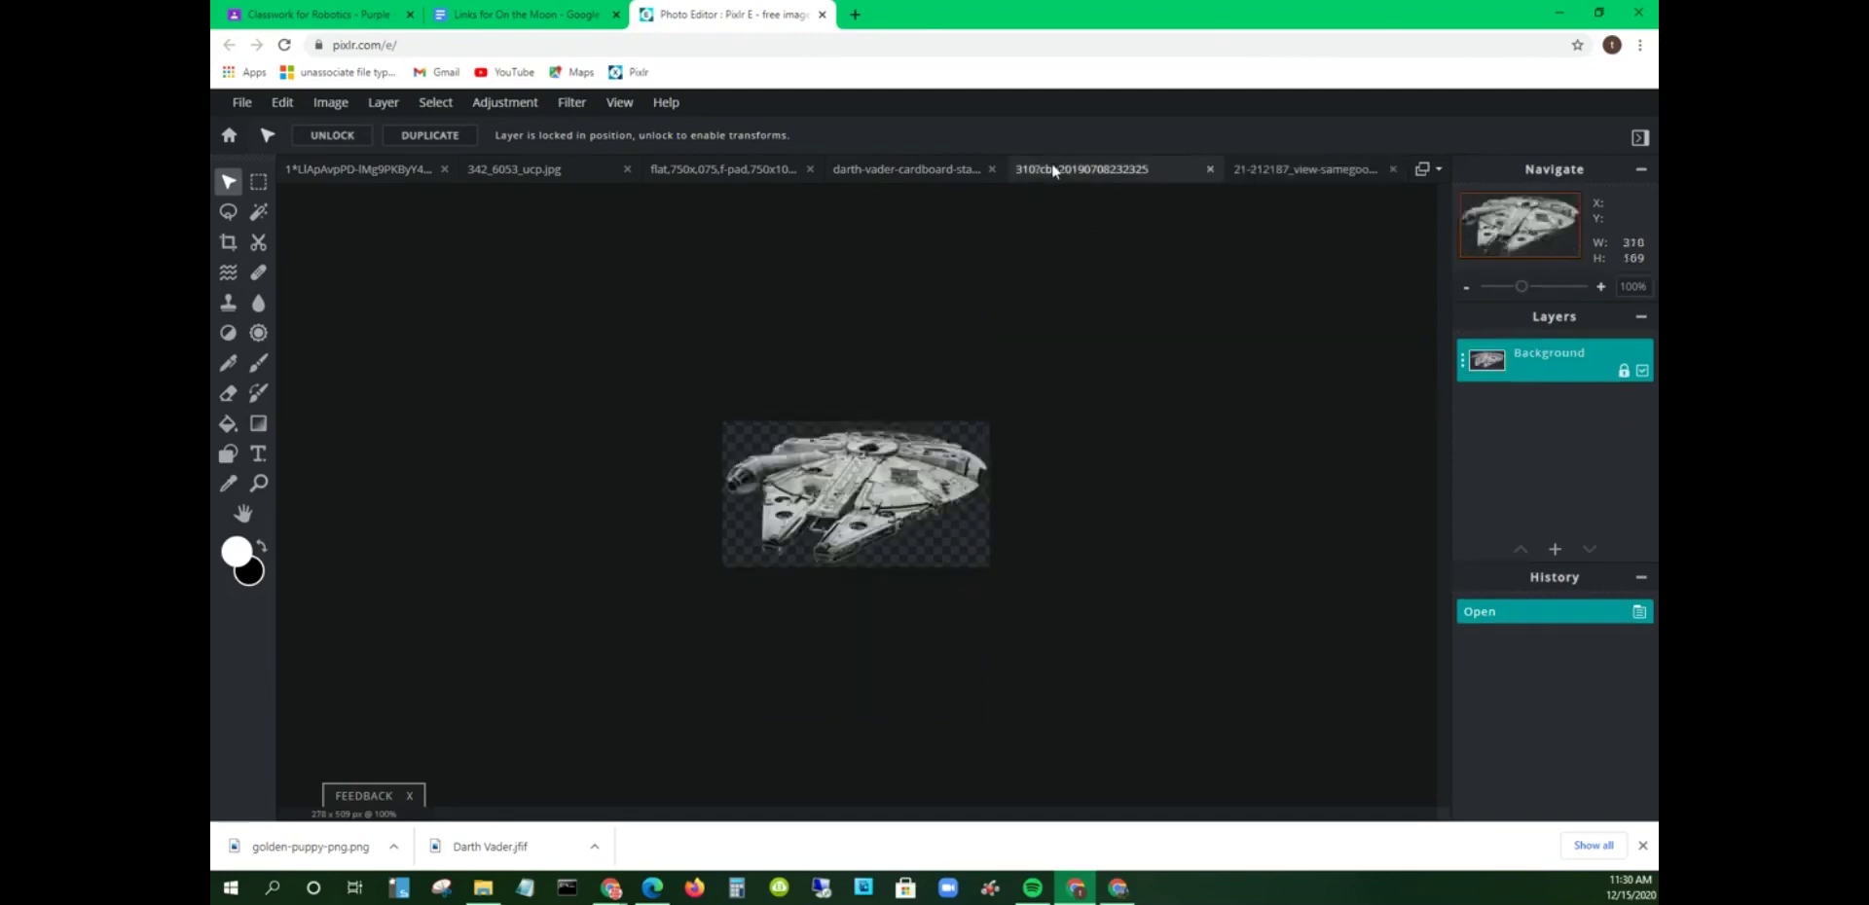
pyautogui.click(886, 170)
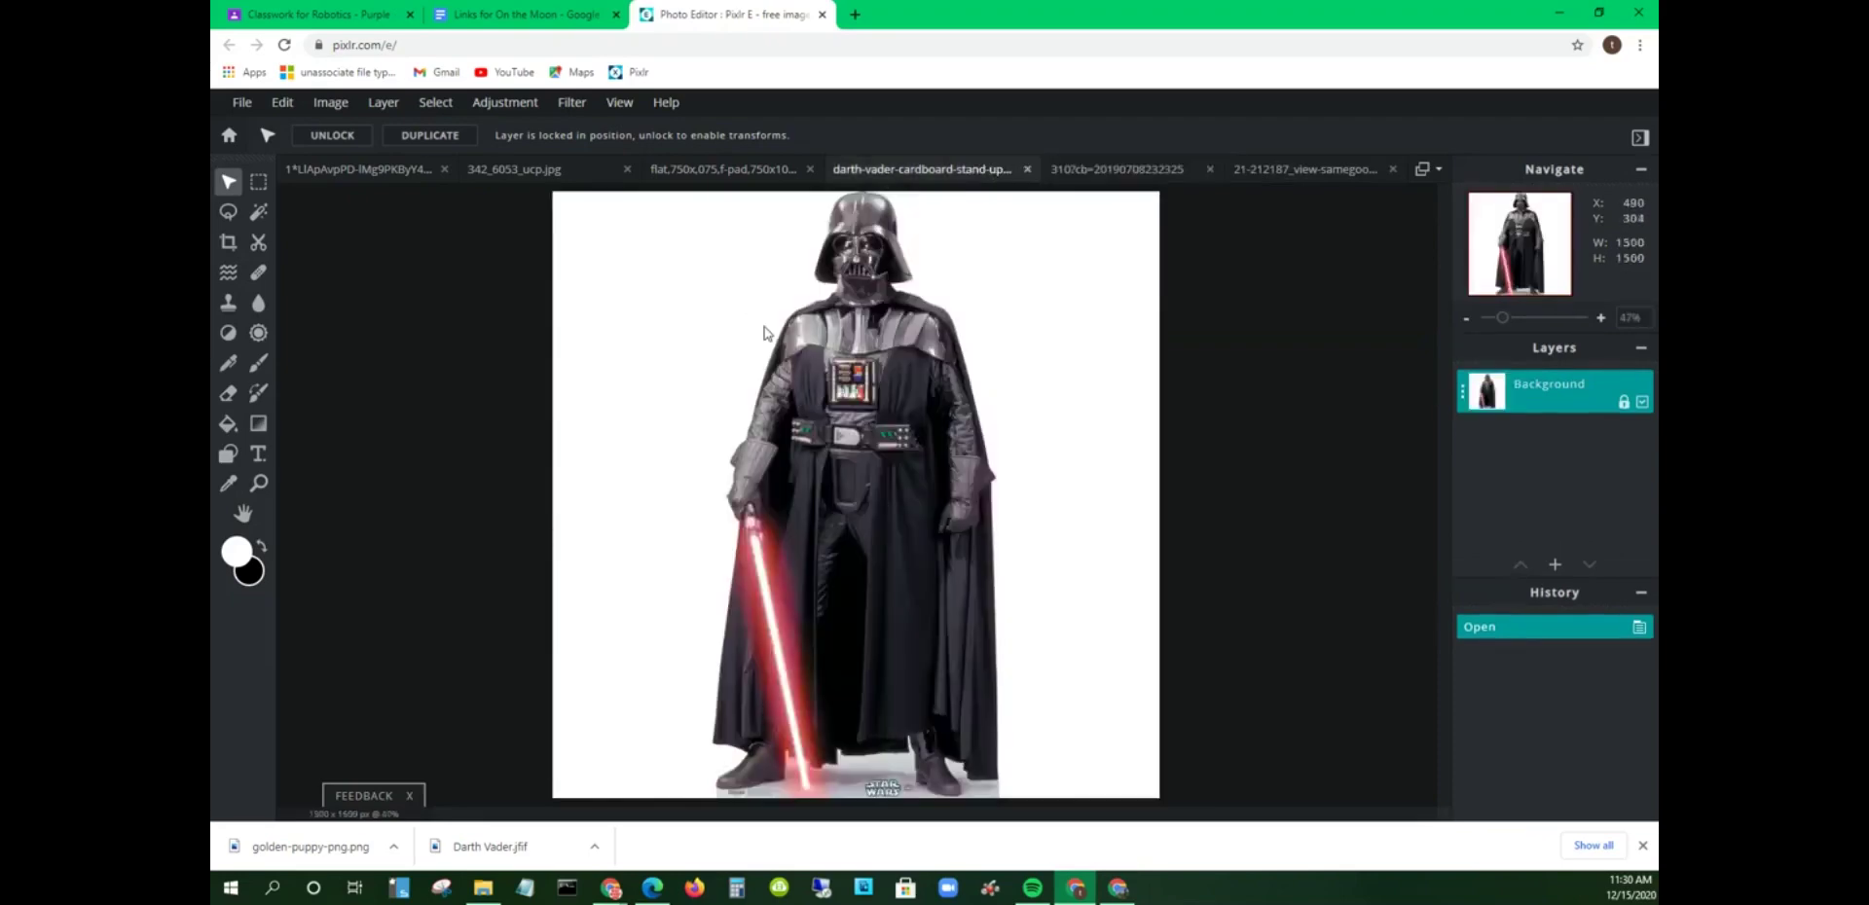
pyautogui.click(684, 172)
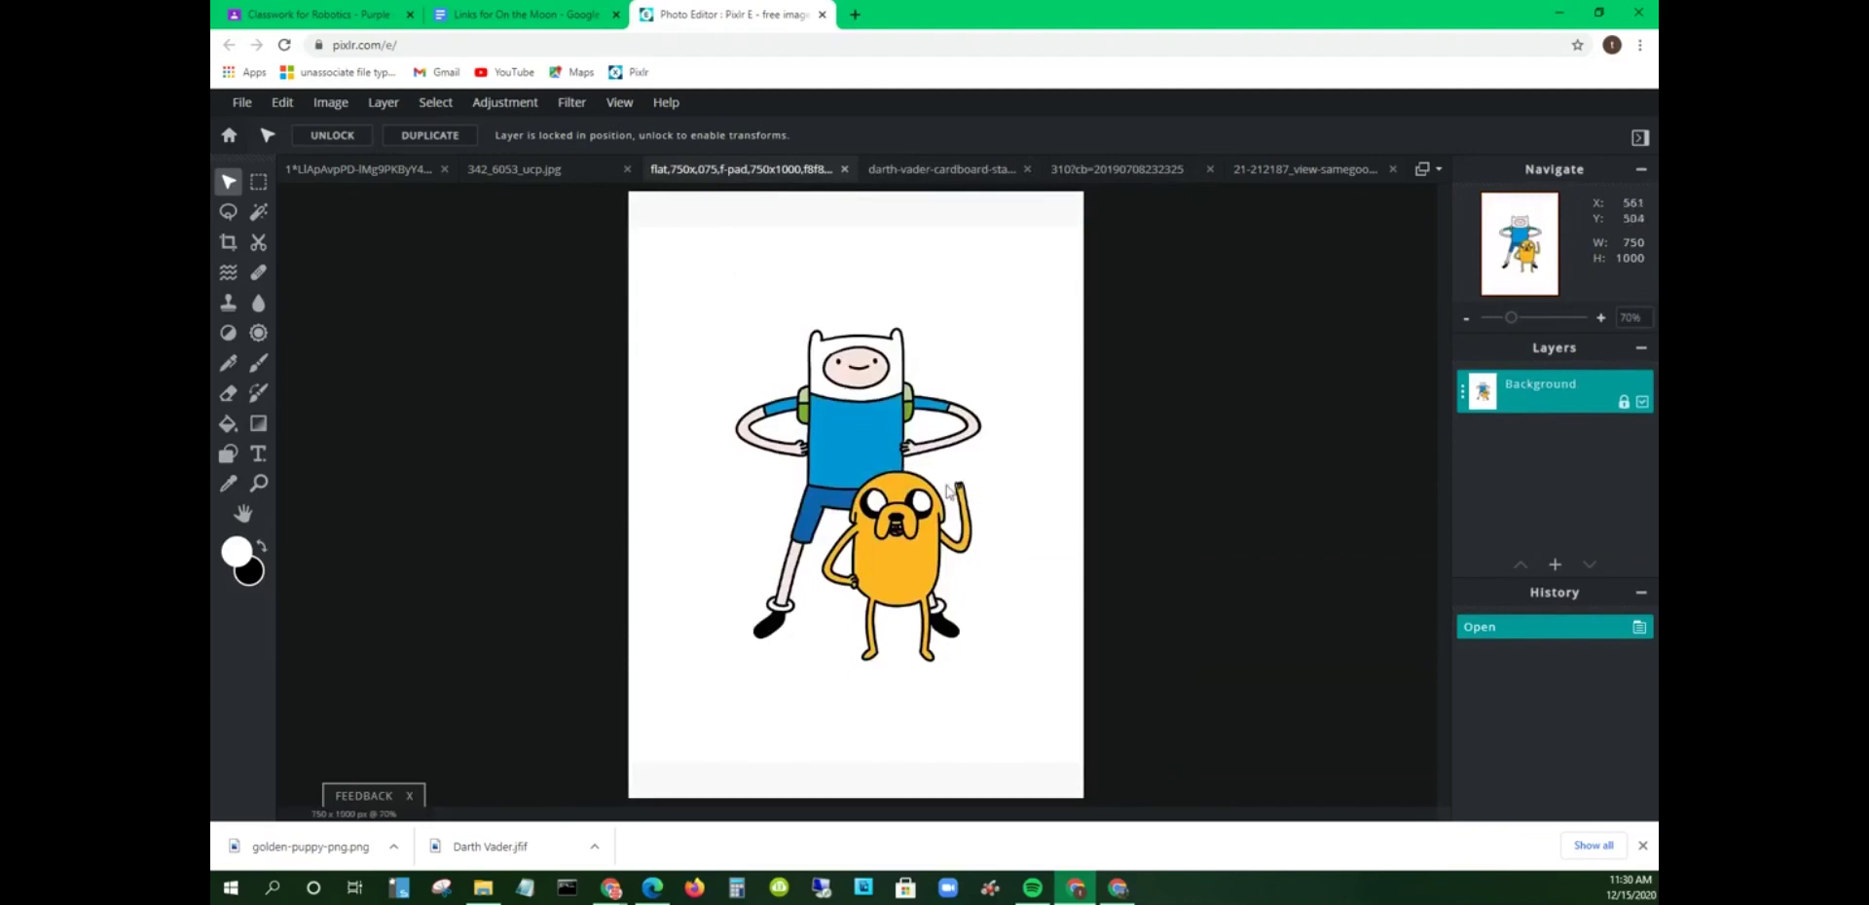
pyautogui.click(513, 171)
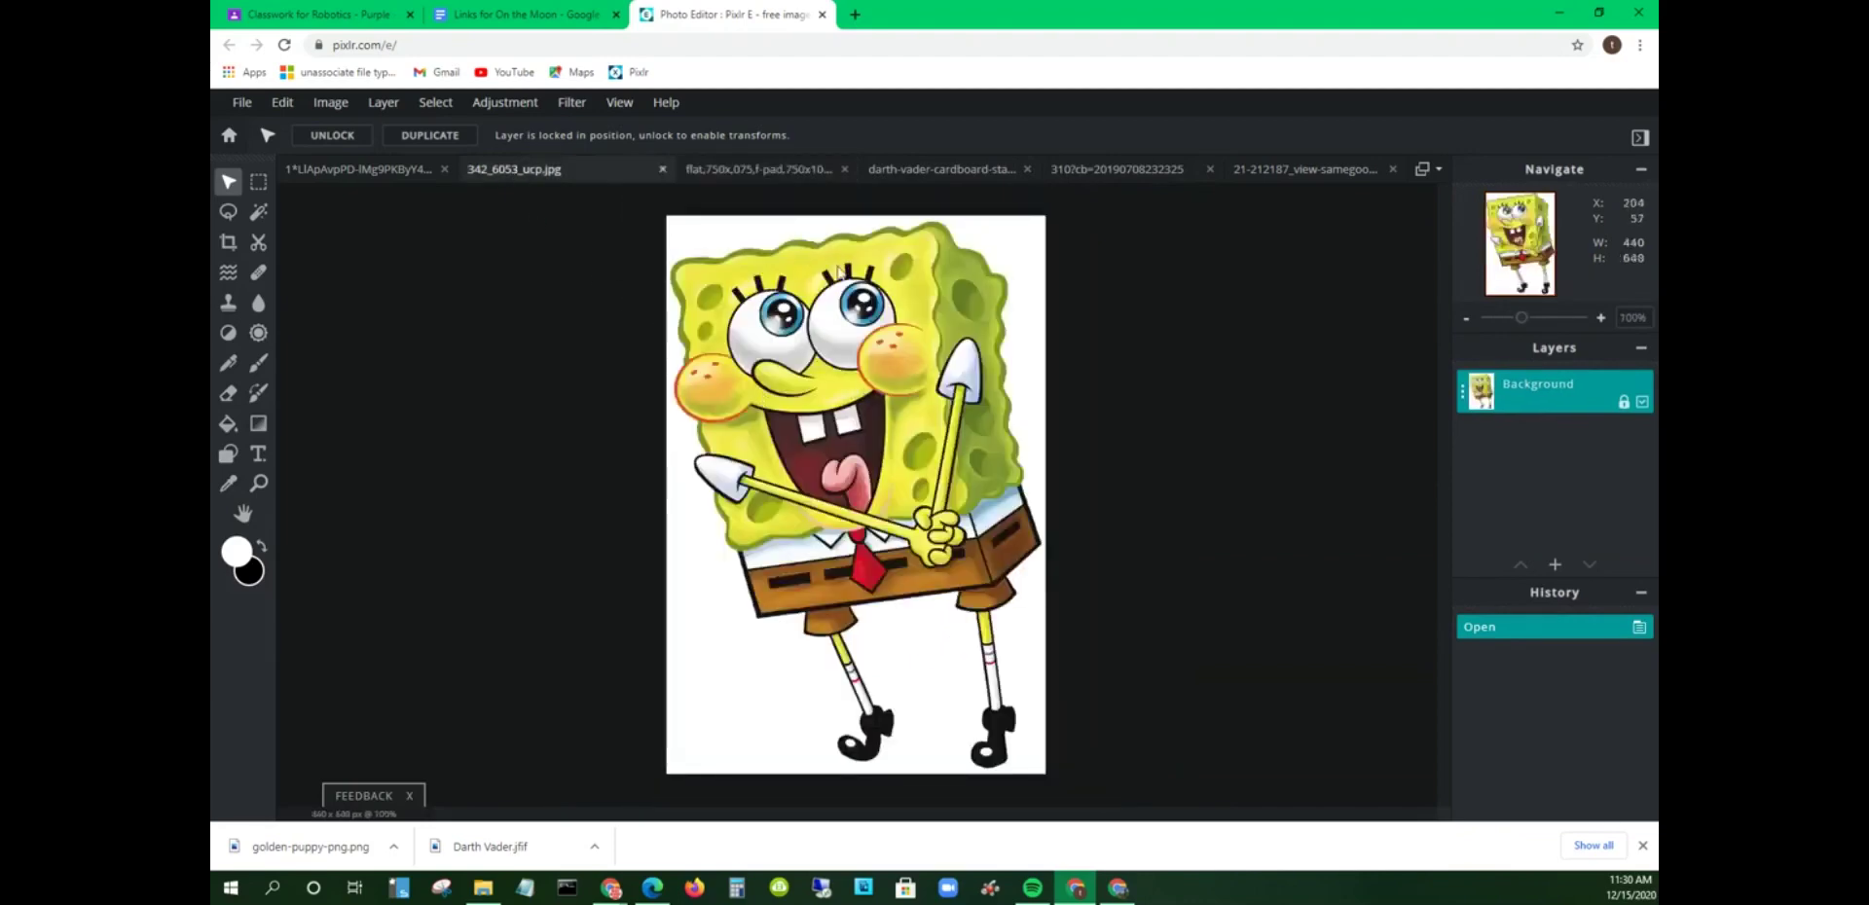
pyautogui.click(411, 170)
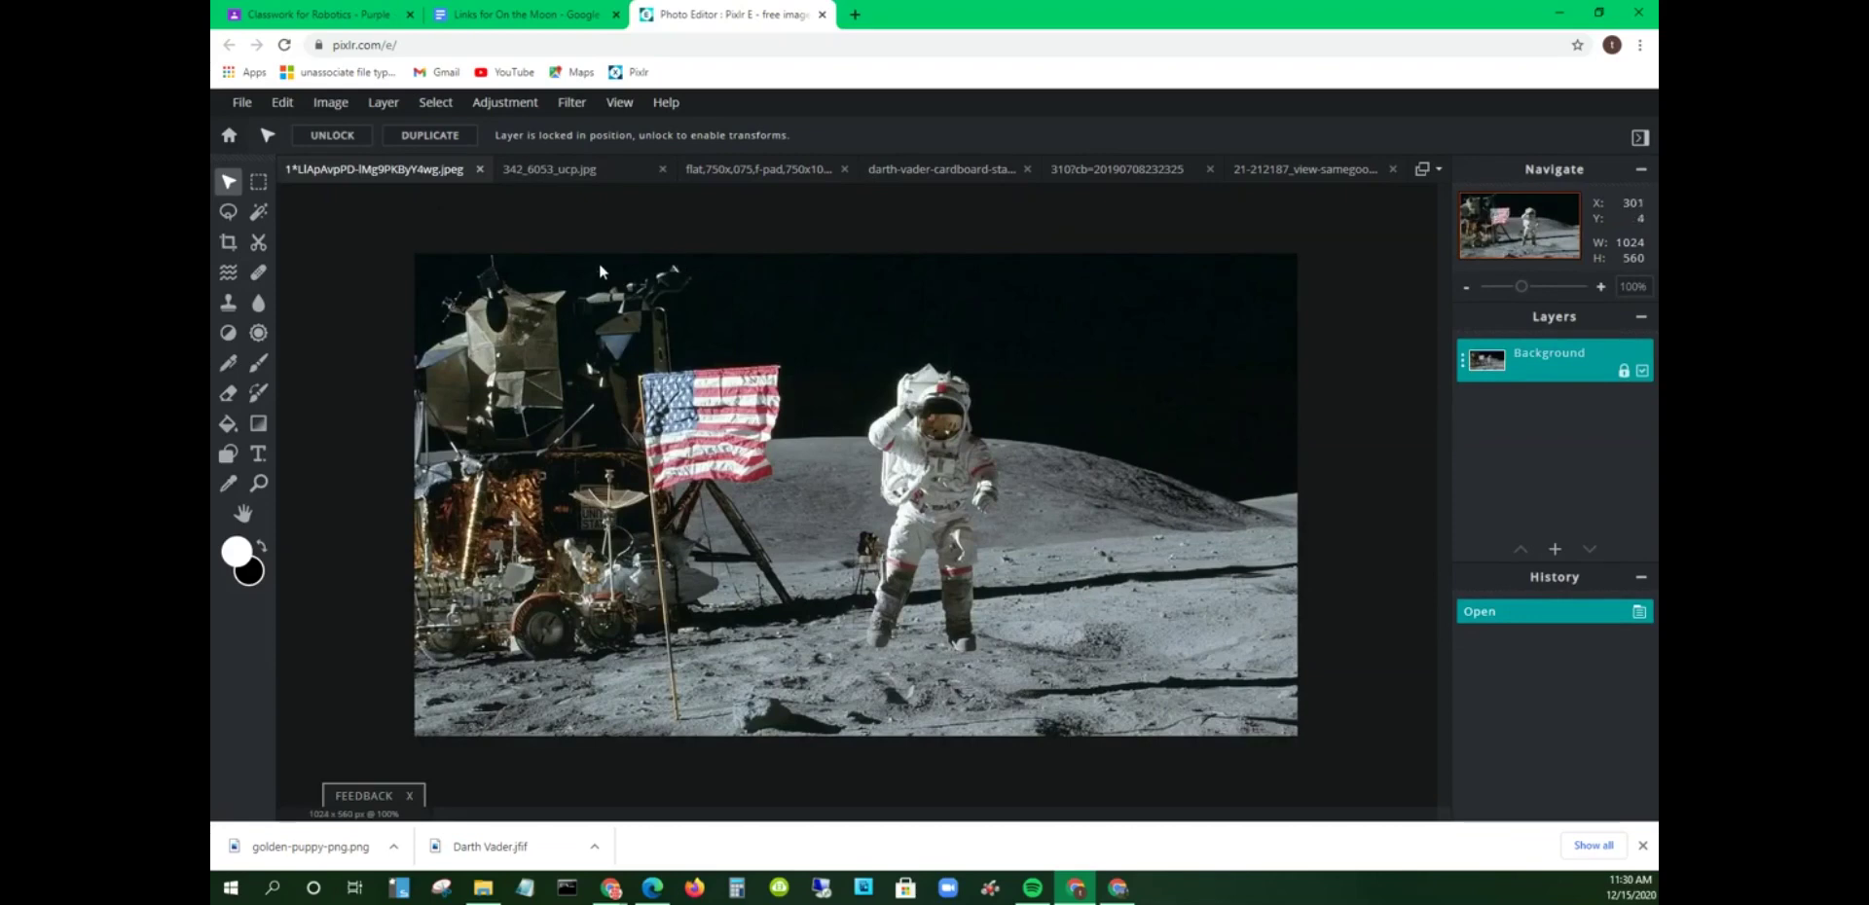
# Step: Magic-Wand SpongeBob's white background, invert the selection and copy the SpongeBob cut-out
pyautogui.click(556, 177)
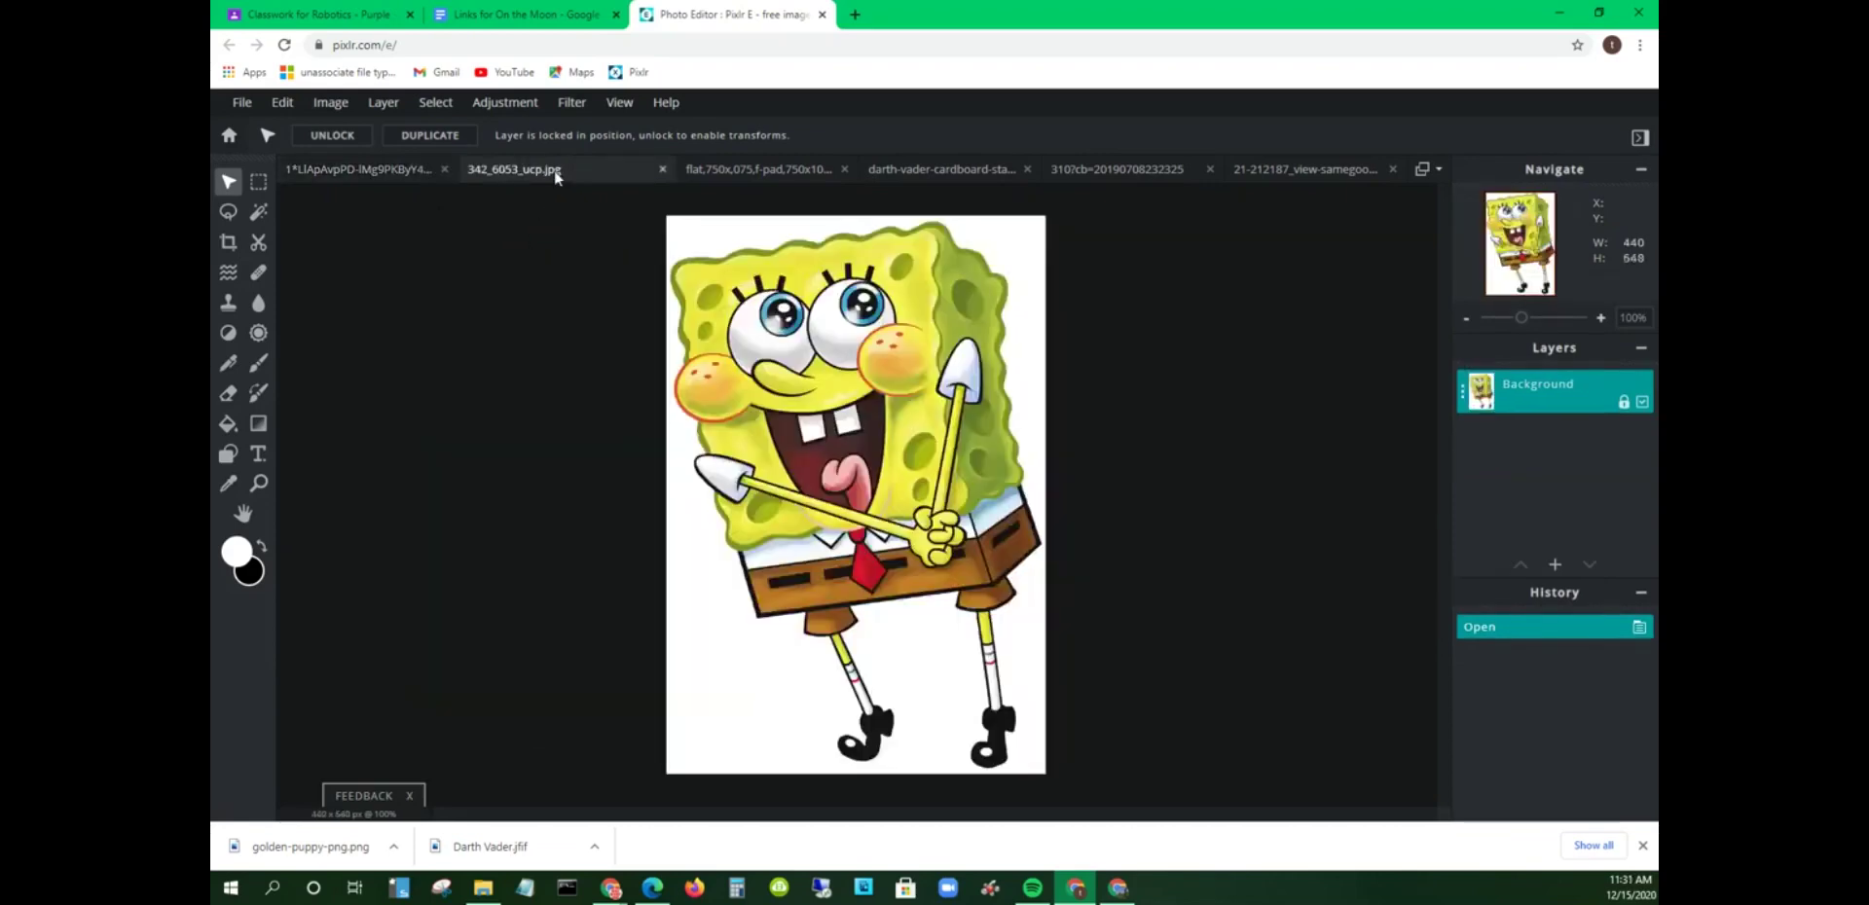
pyautogui.click(258, 213)
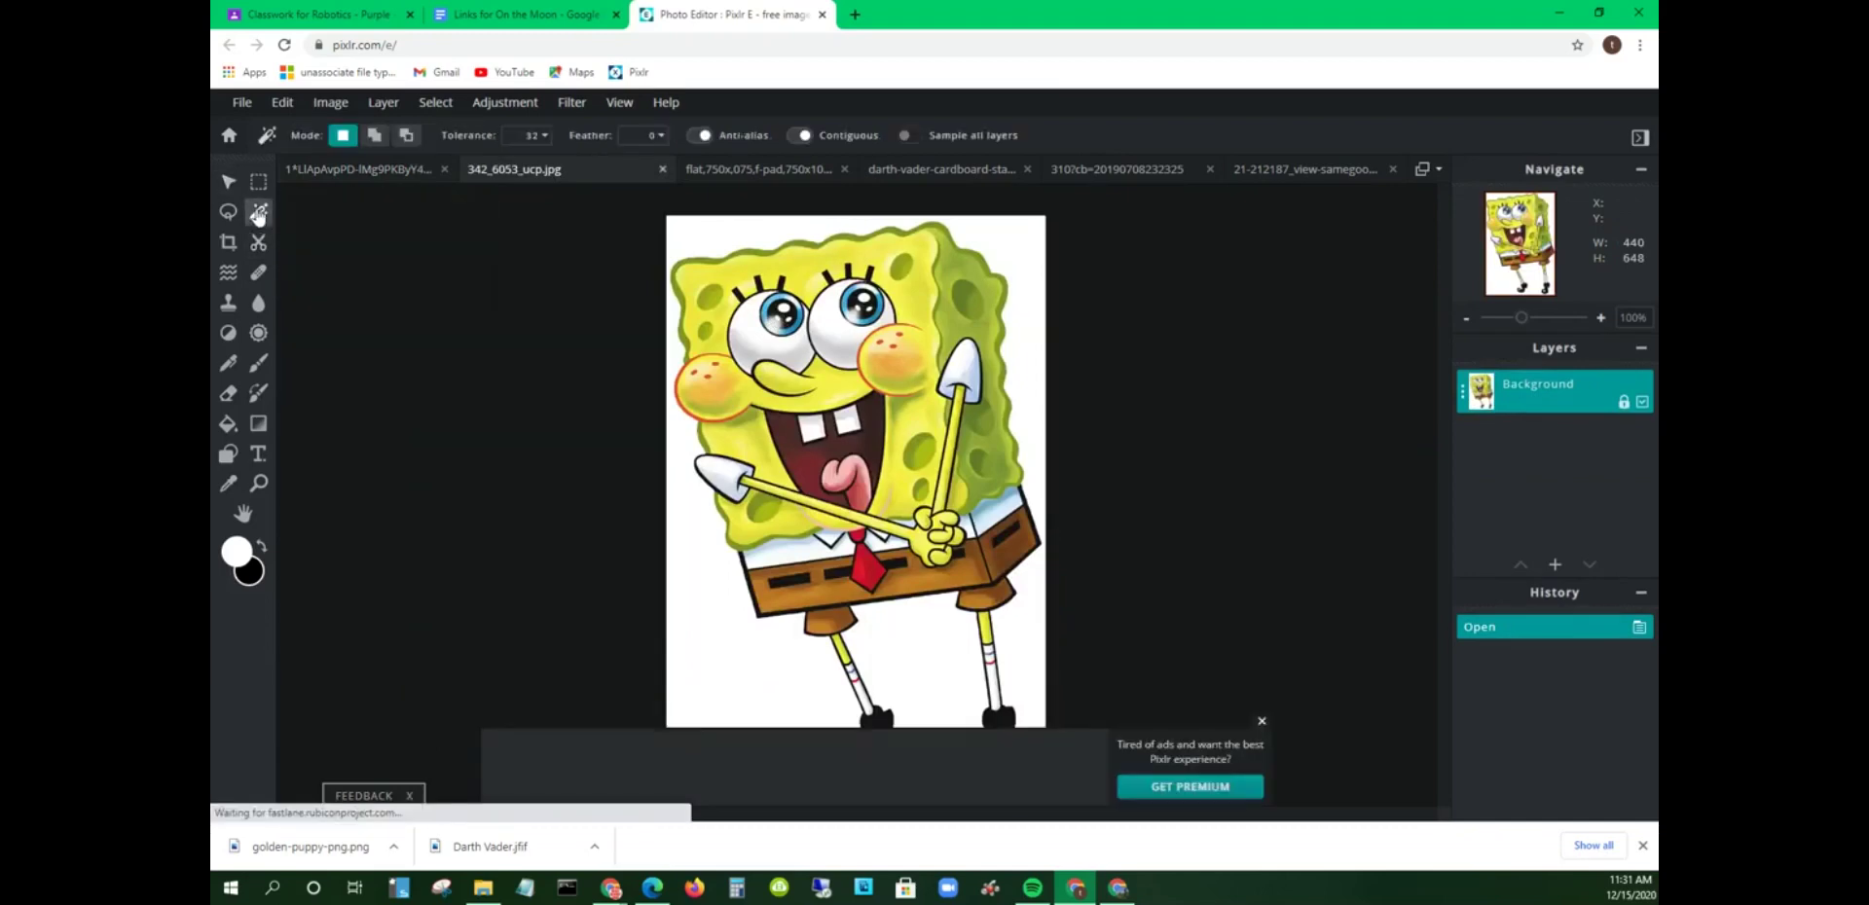
pyautogui.click(703, 228)
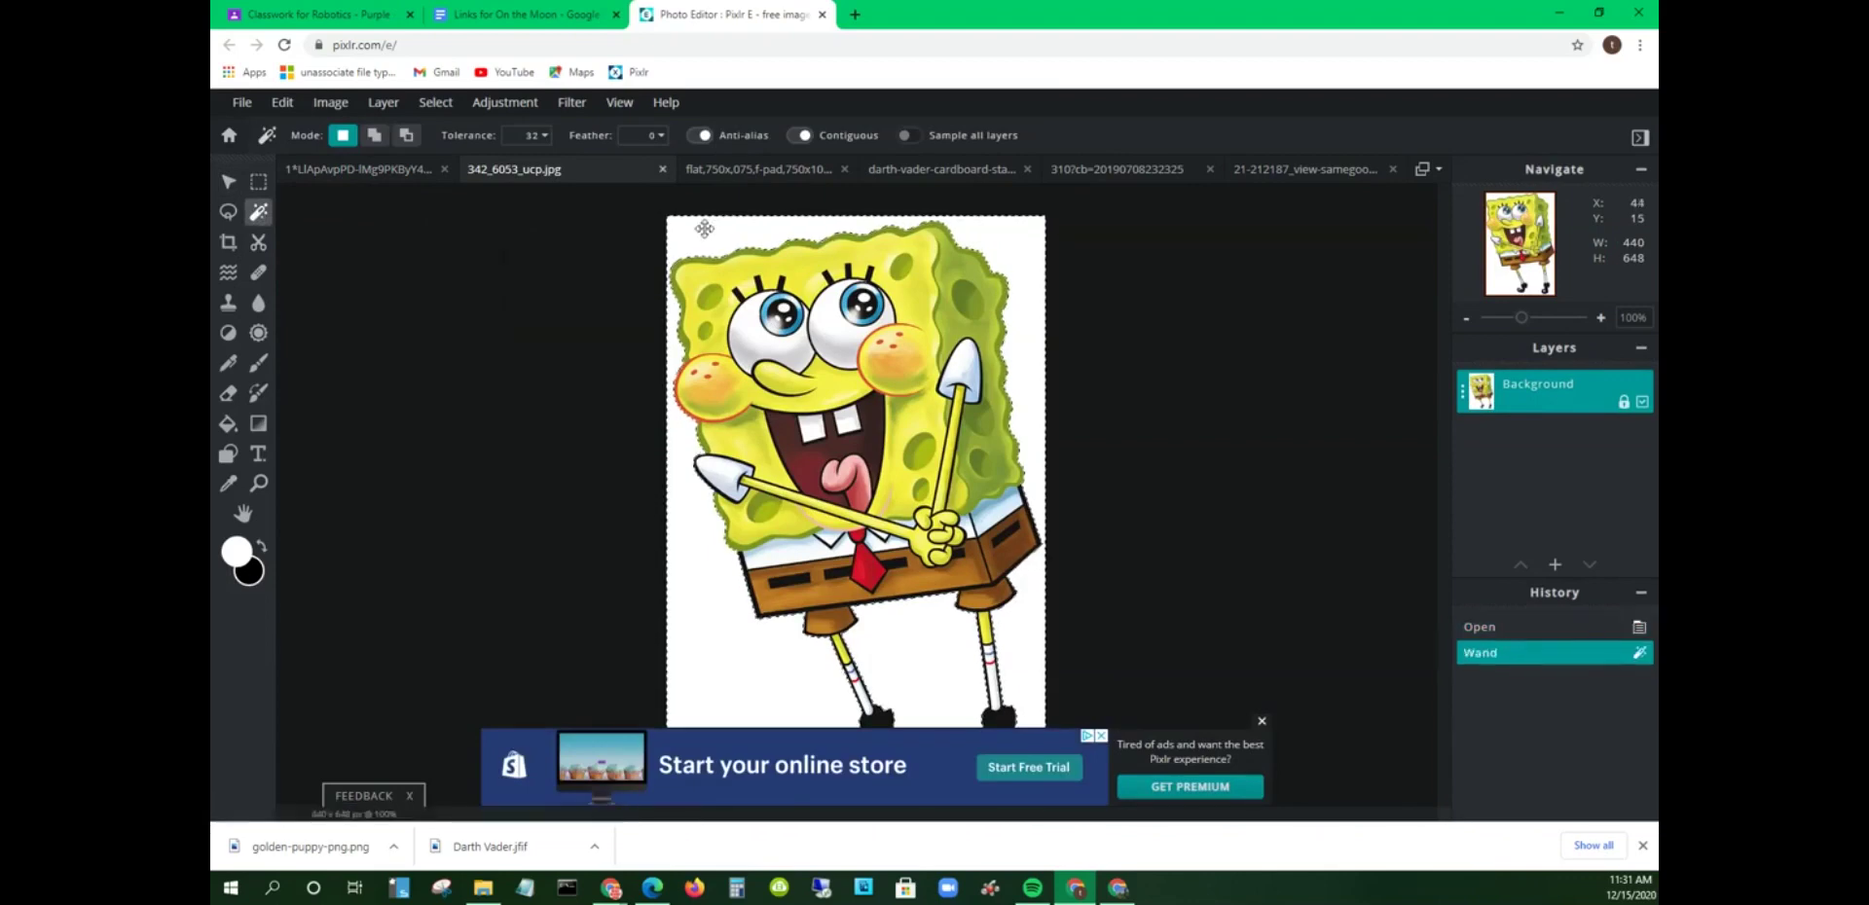
pyautogui.click(424, 109)
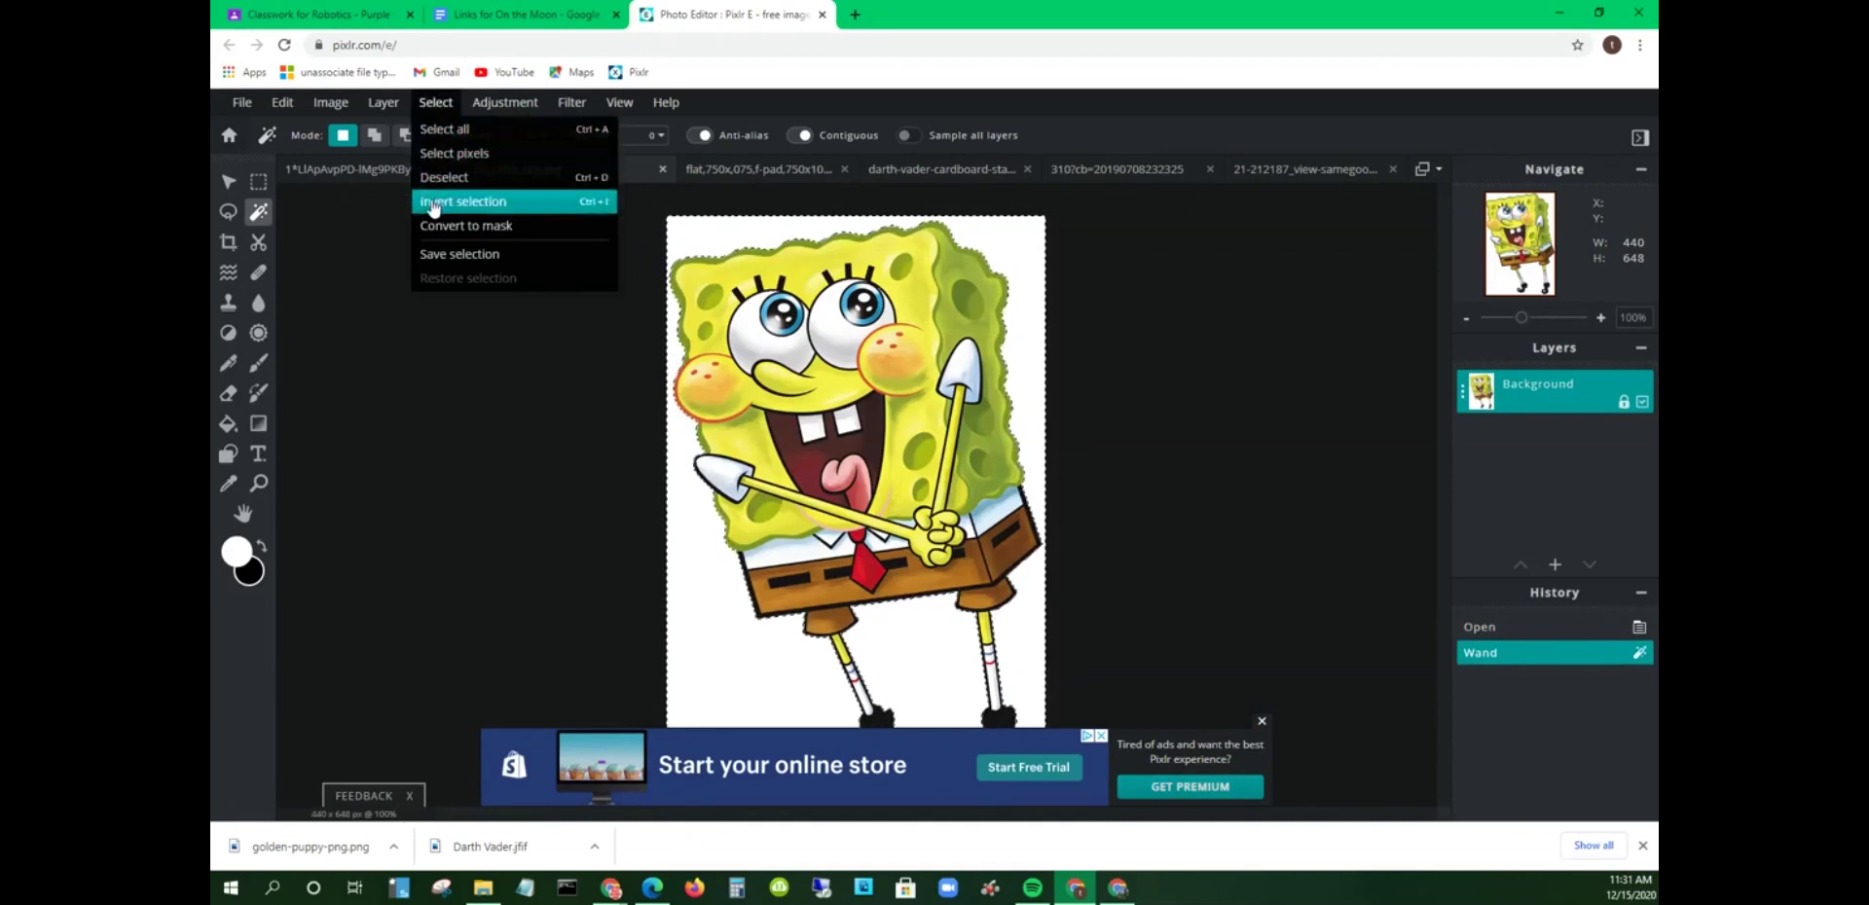
pyautogui.click(546, 206)
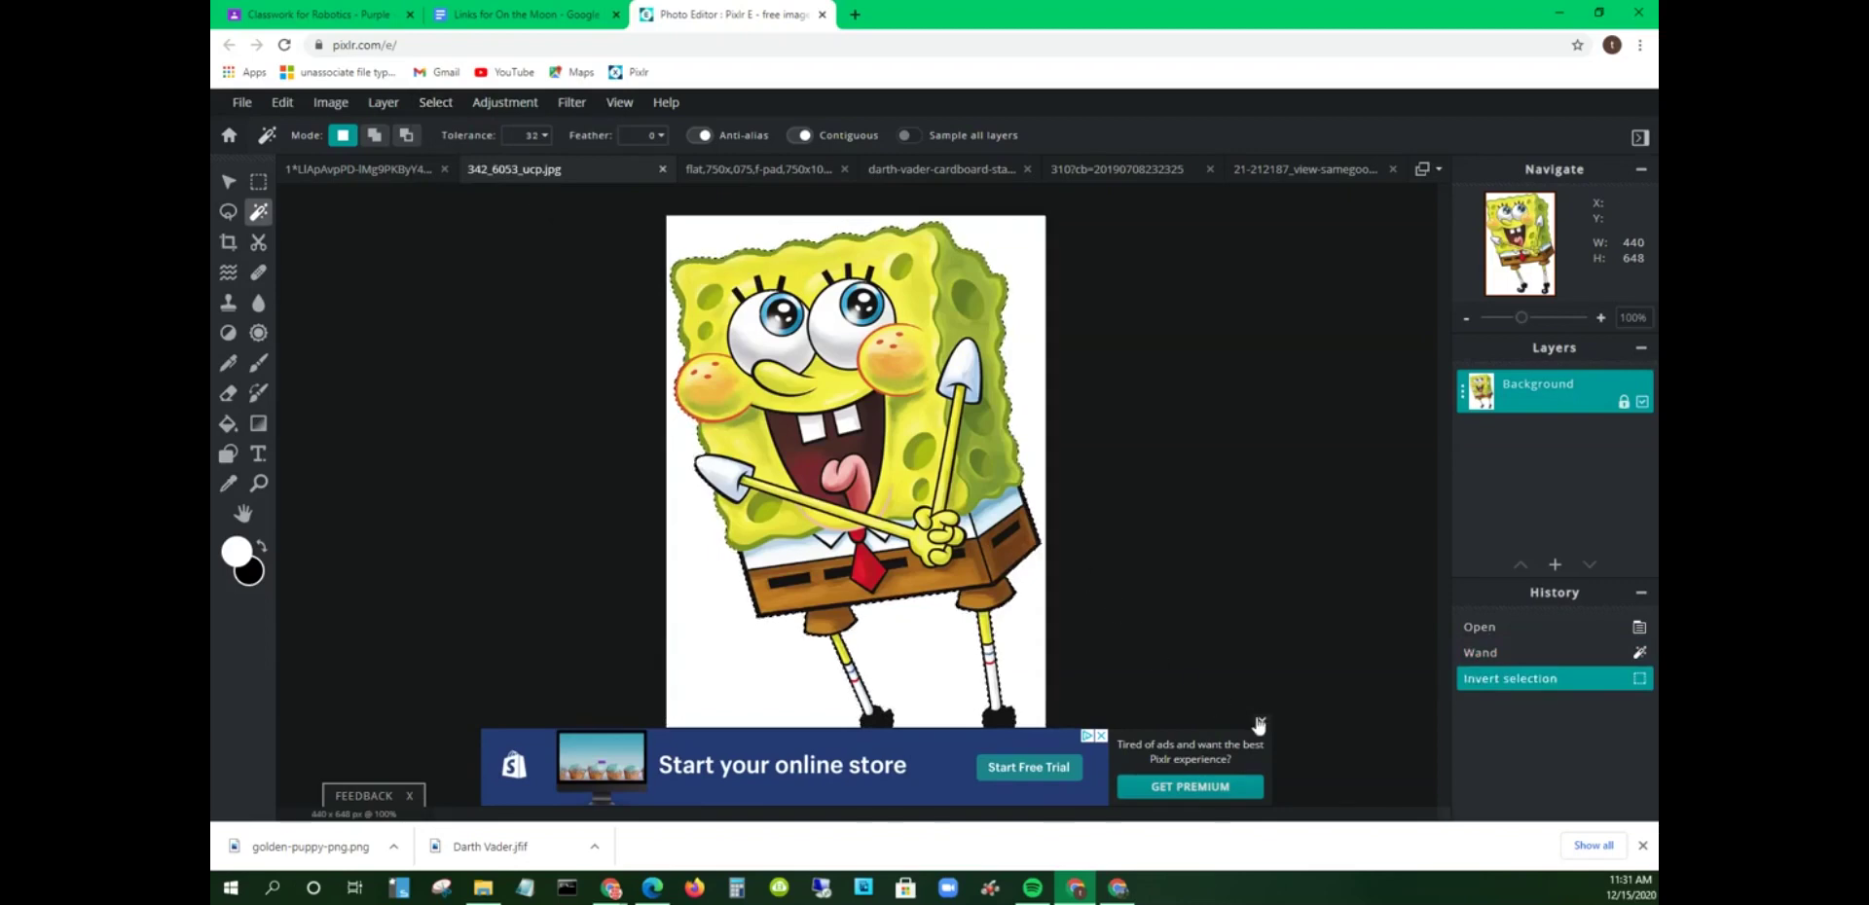
pyautogui.click(1261, 723)
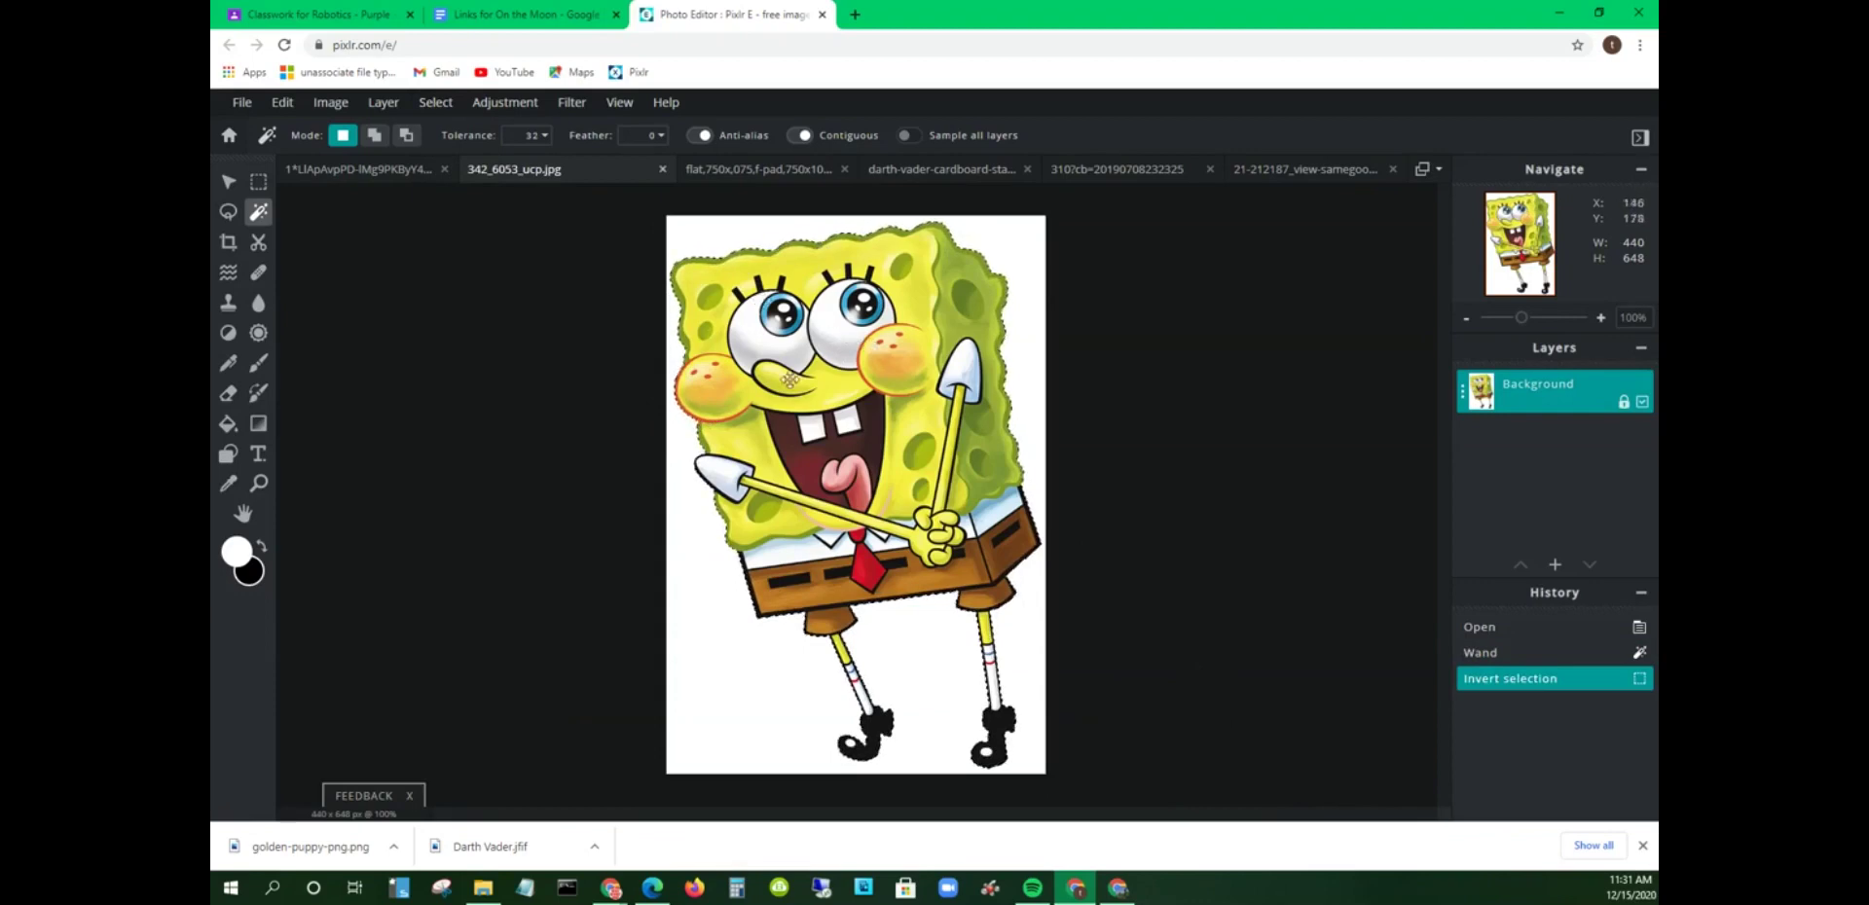
pyautogui.click(296, 107)
pyautogui.click(292, 205)
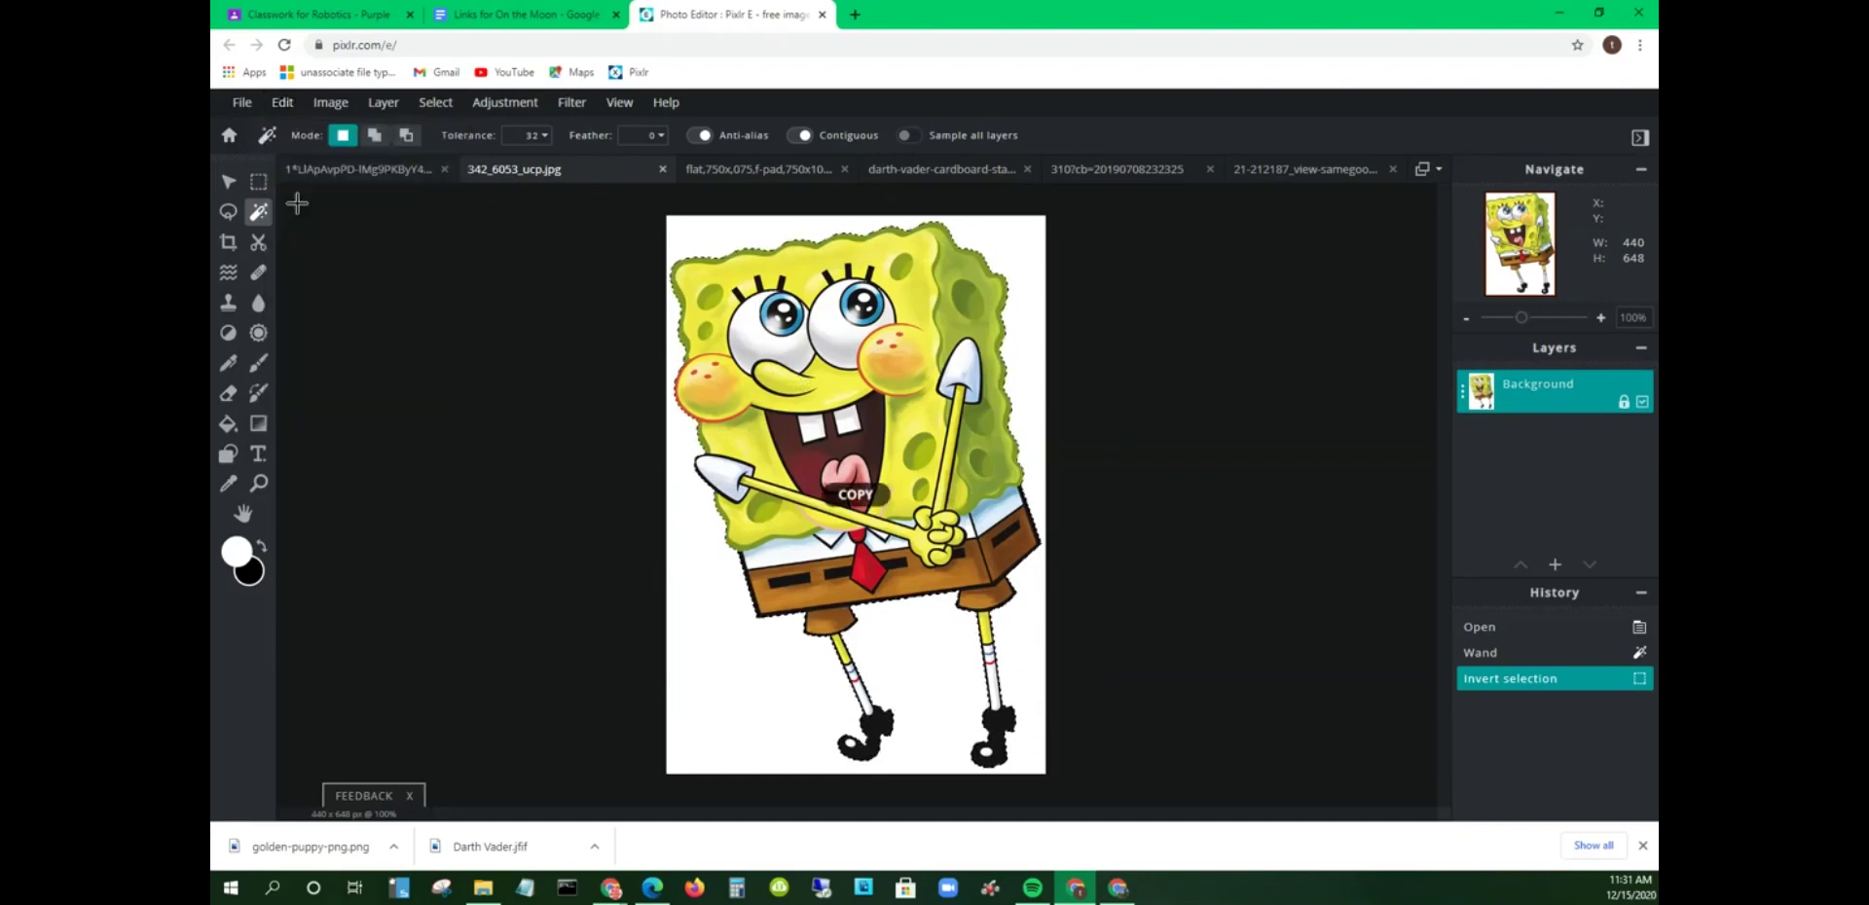
# Step: Paste SpongeBob into the moon-landing photo, allowing clipboard access
pyautogui.click(394, 172)
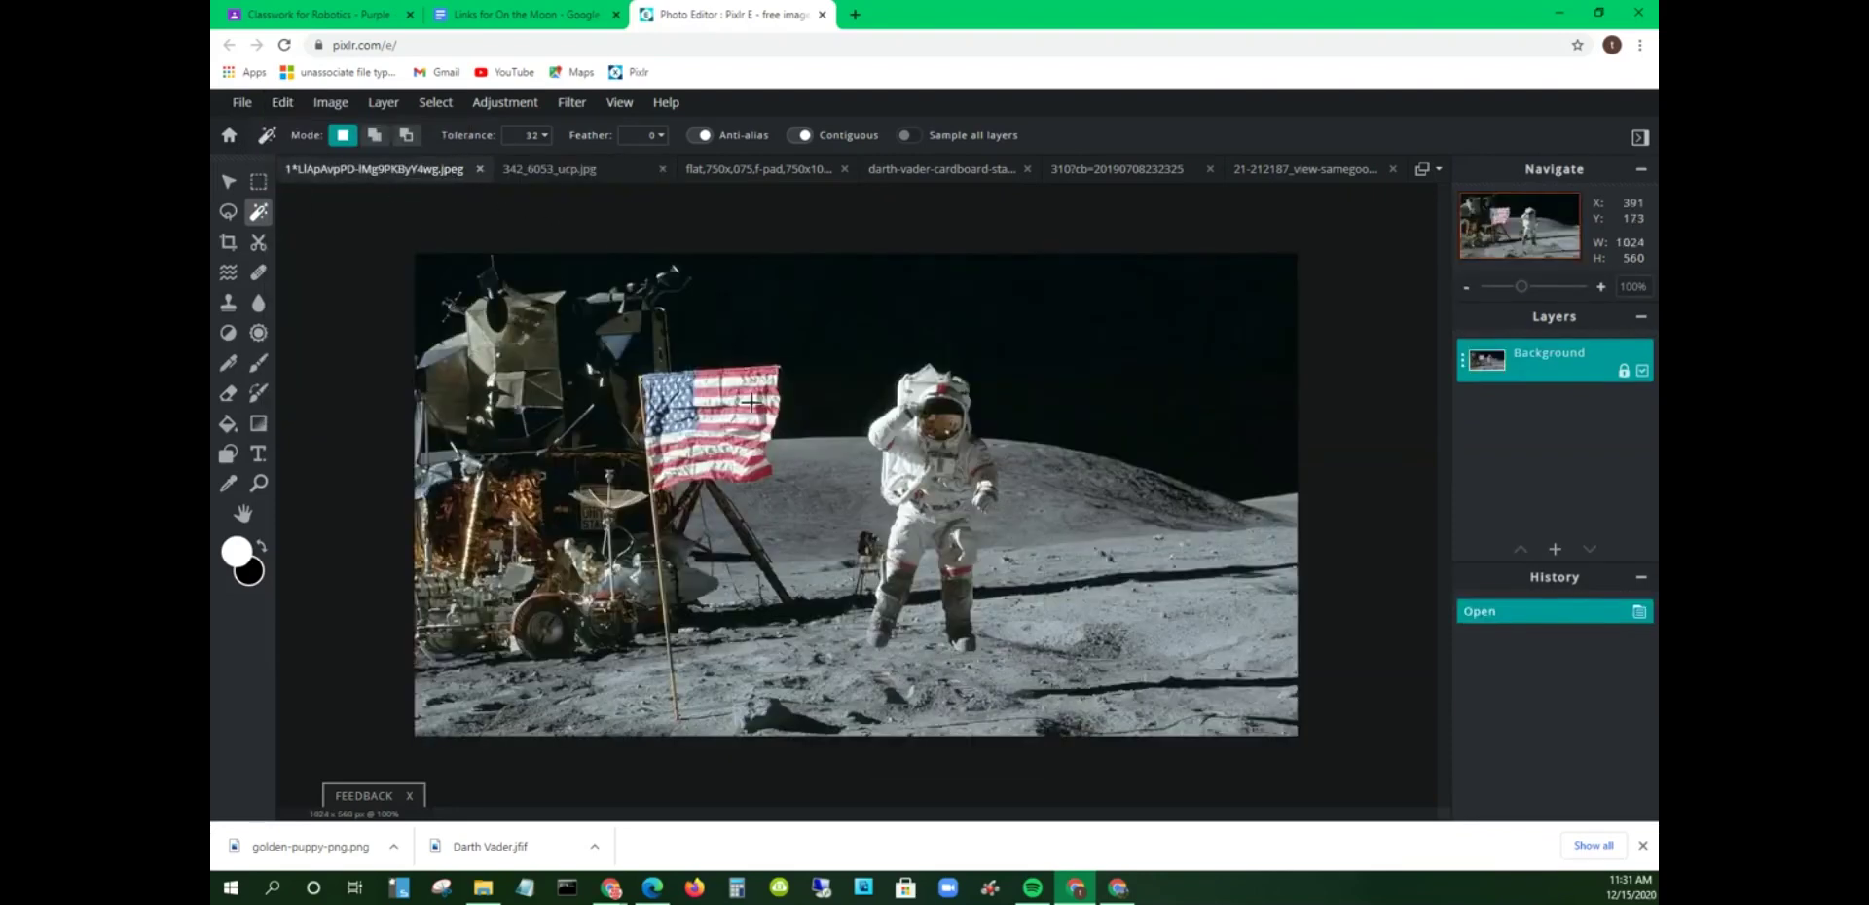
pyautogui.click(282, 102)
pyautogui.click(303, 255)
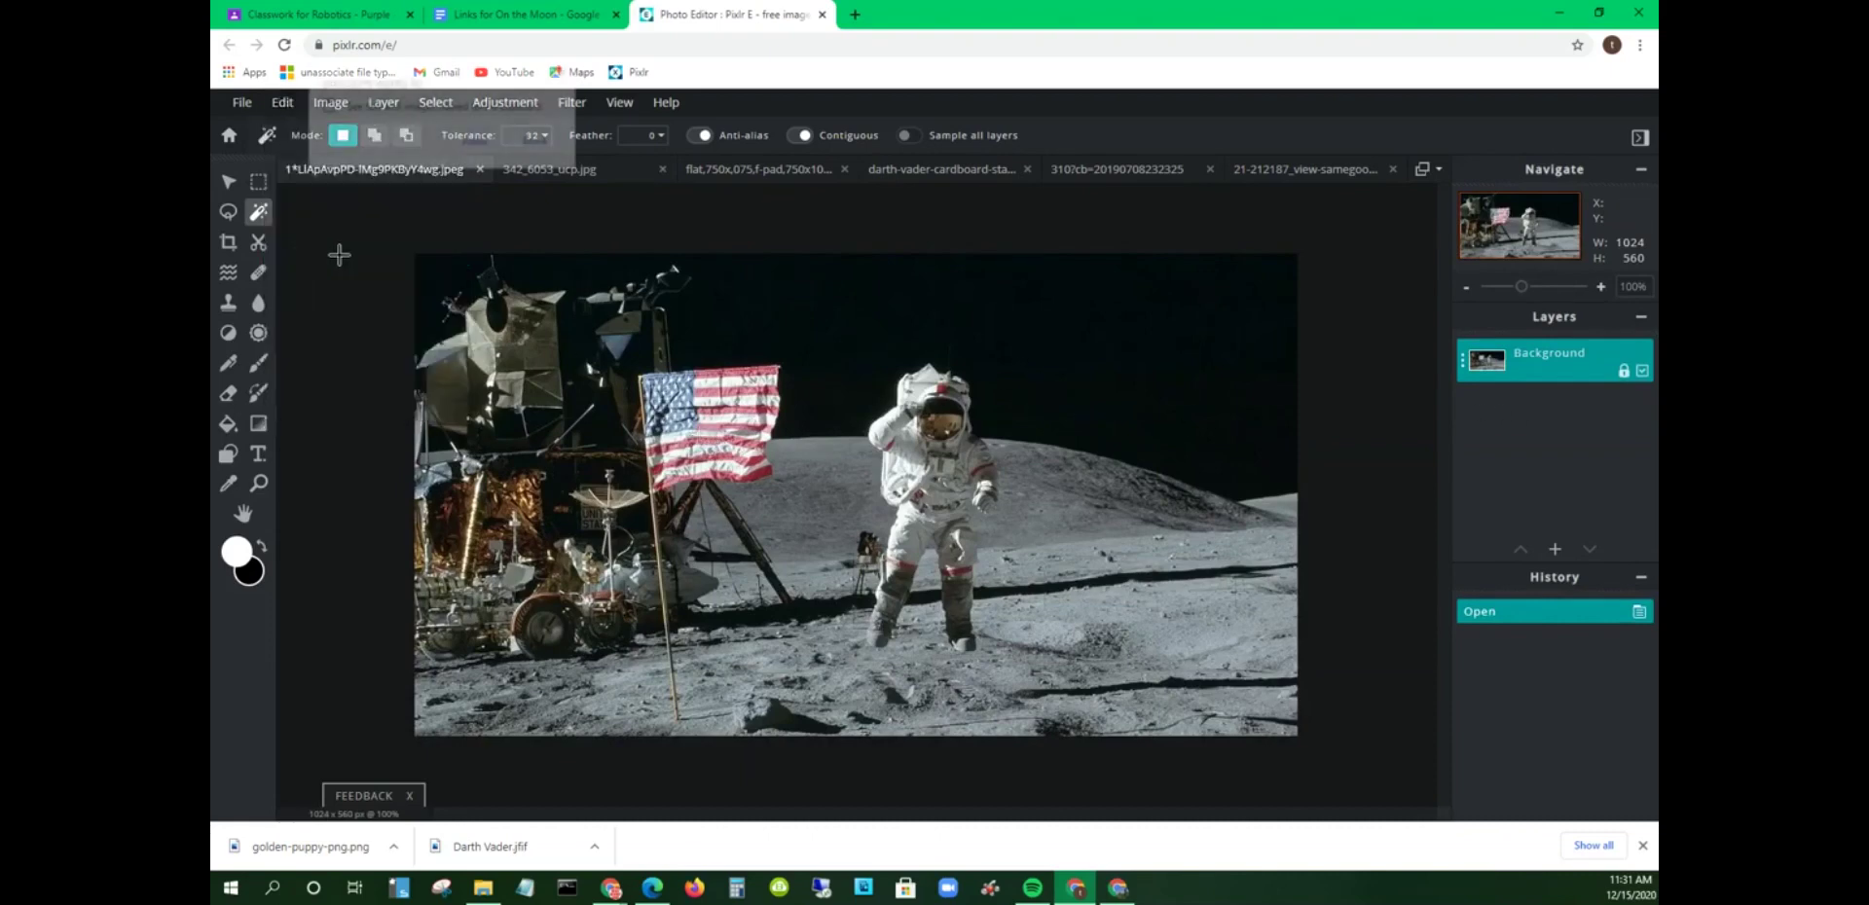
pyautogui.click(475, 141)
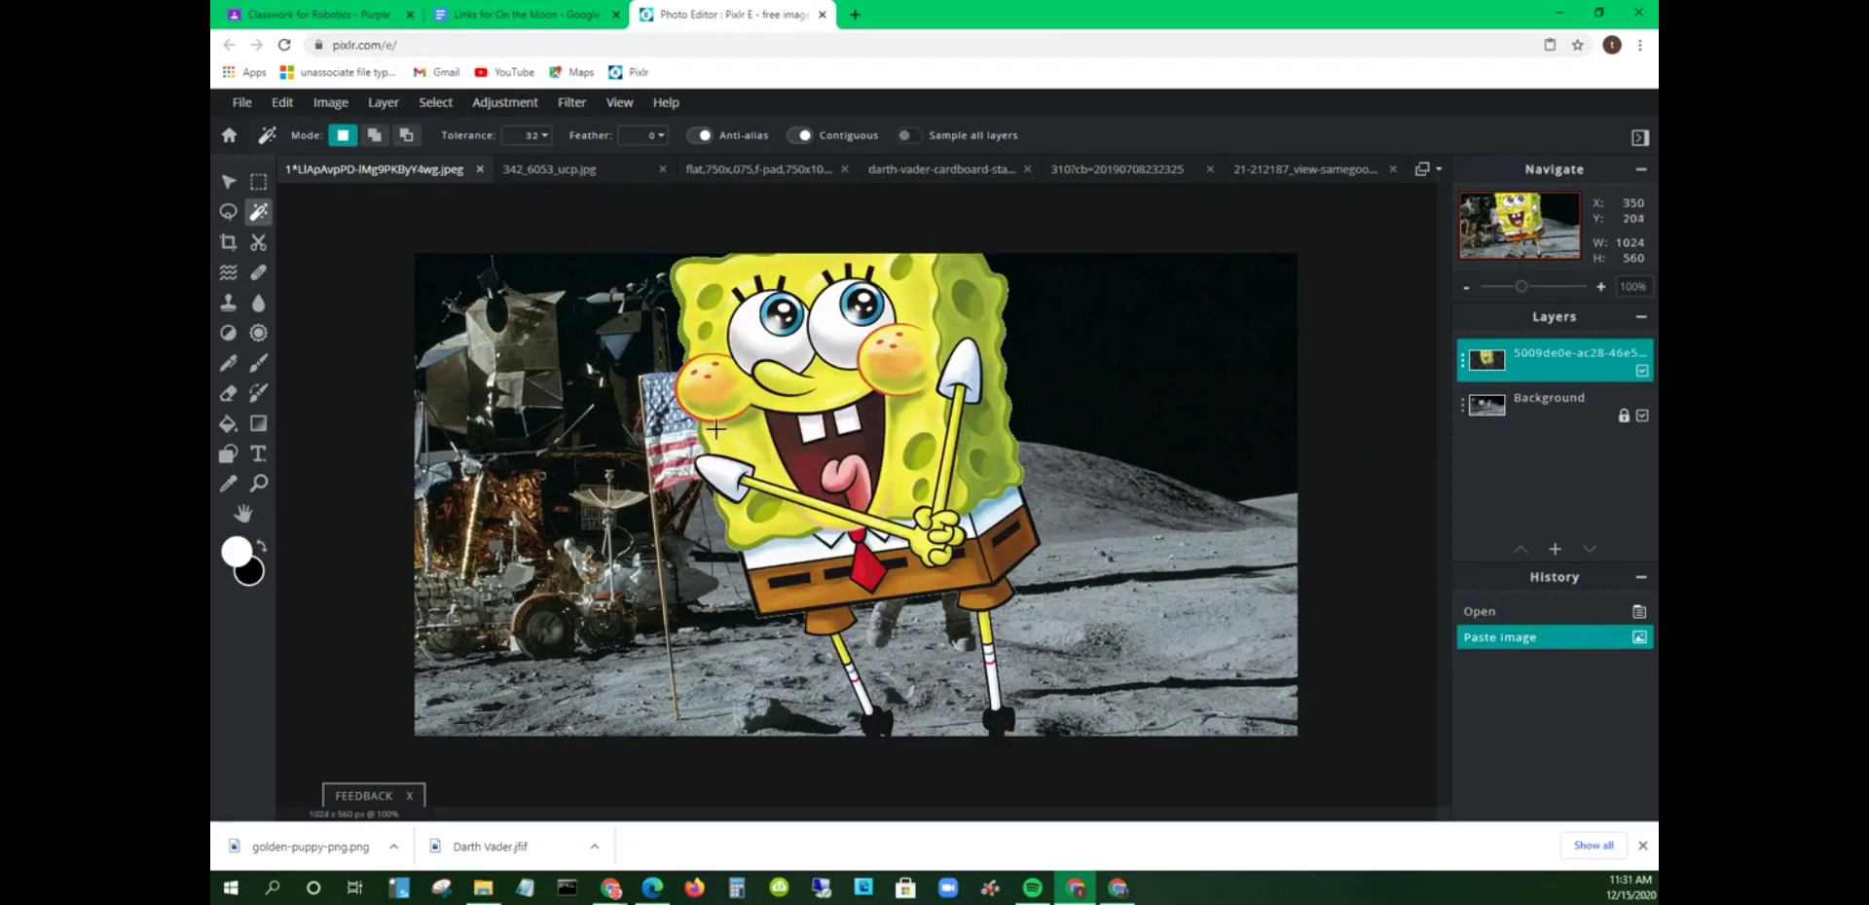
# Step: Shrink SpongeBob to a small figure and place him beside the lunar lander
pyautogui.click(229, 182)
pyautogui.moveTo(735, 336); pyautogui.dragTo(604, 375)
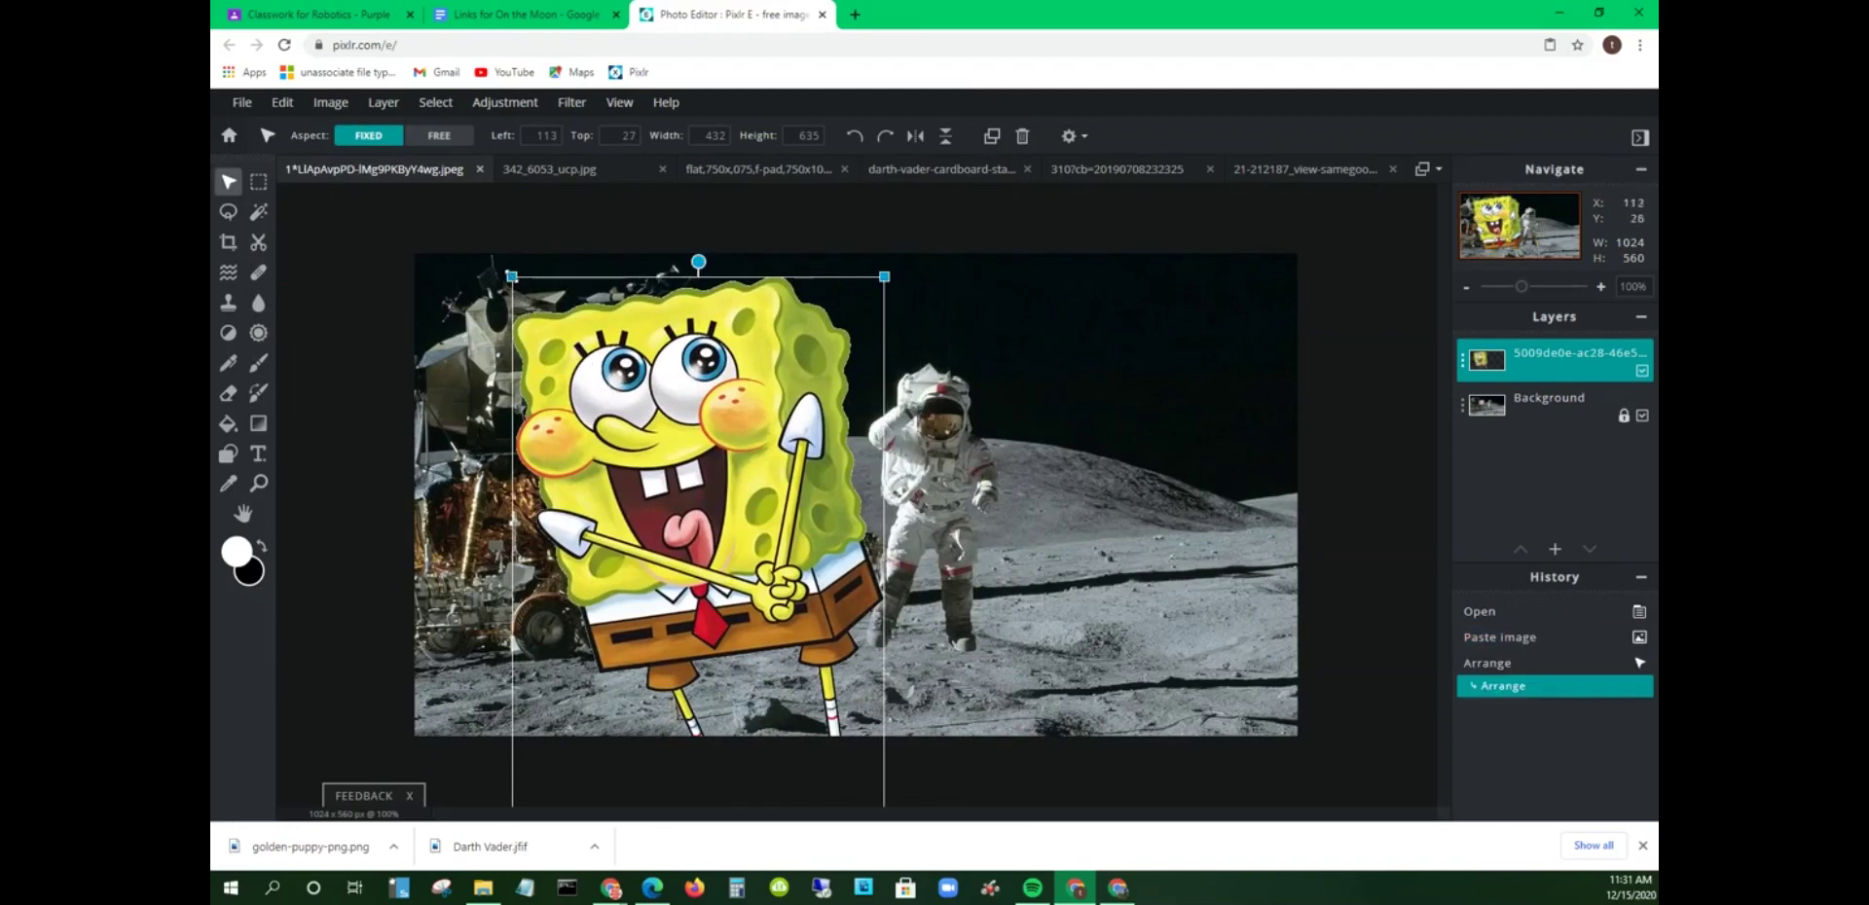
pyautogui.moveTo(512, 276); pyautogui.dragTo(638, 465)
pyautogui.moveTo(736, 527); pyautogui.dragTo(609, 420)
pyautogui.moveTo(511, 359); pyautogui.dragTo(662, 580)
pyautogui.moveTo(708, 650); pyautogui.dragTo(506, 654)
pyautogui.click(608, 521)
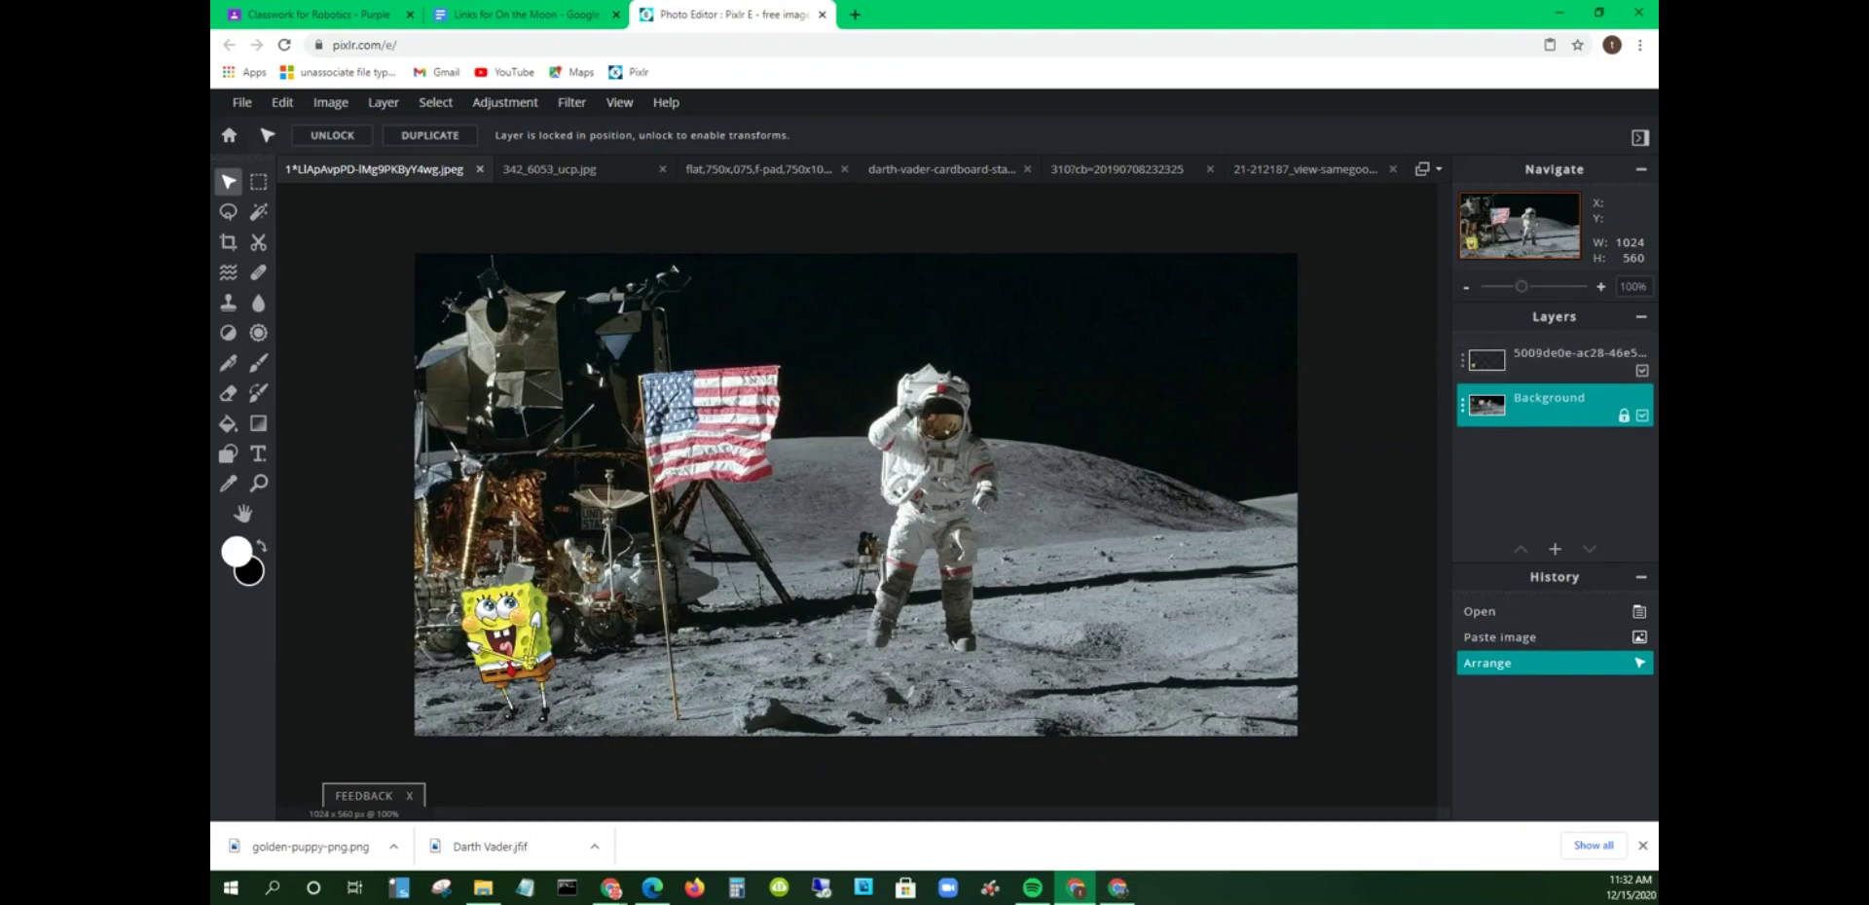
pyautogui.click(1642, 371)
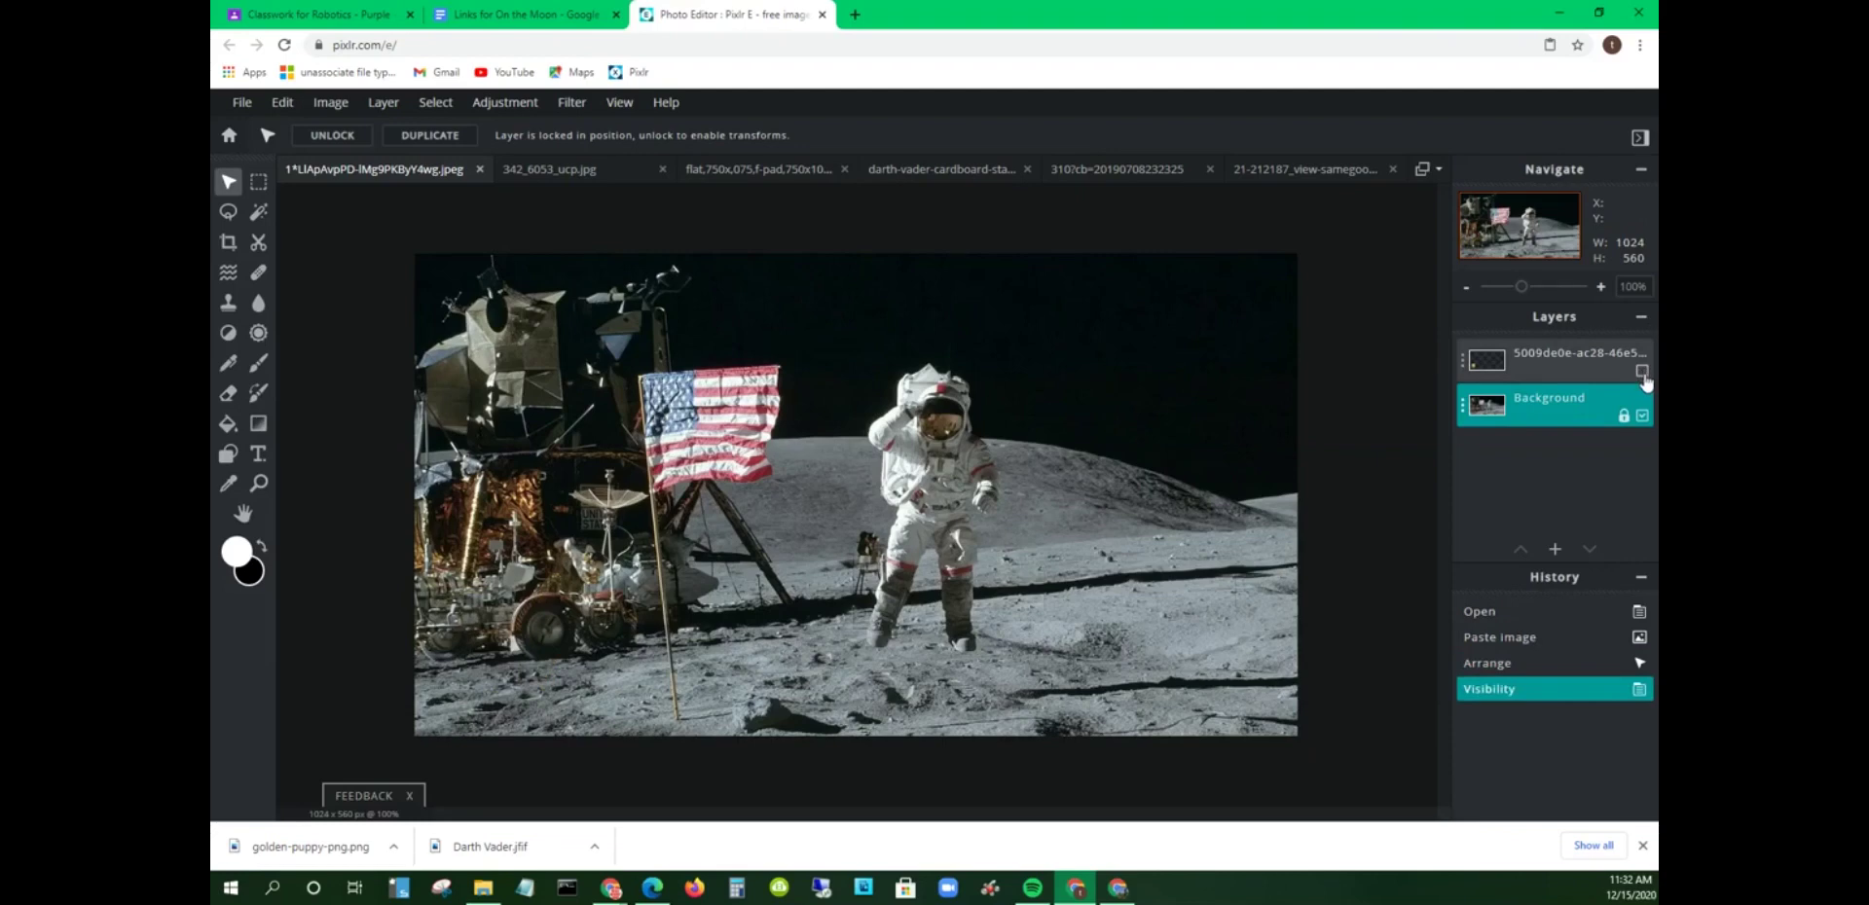
pyautogui.click(1642, 371)
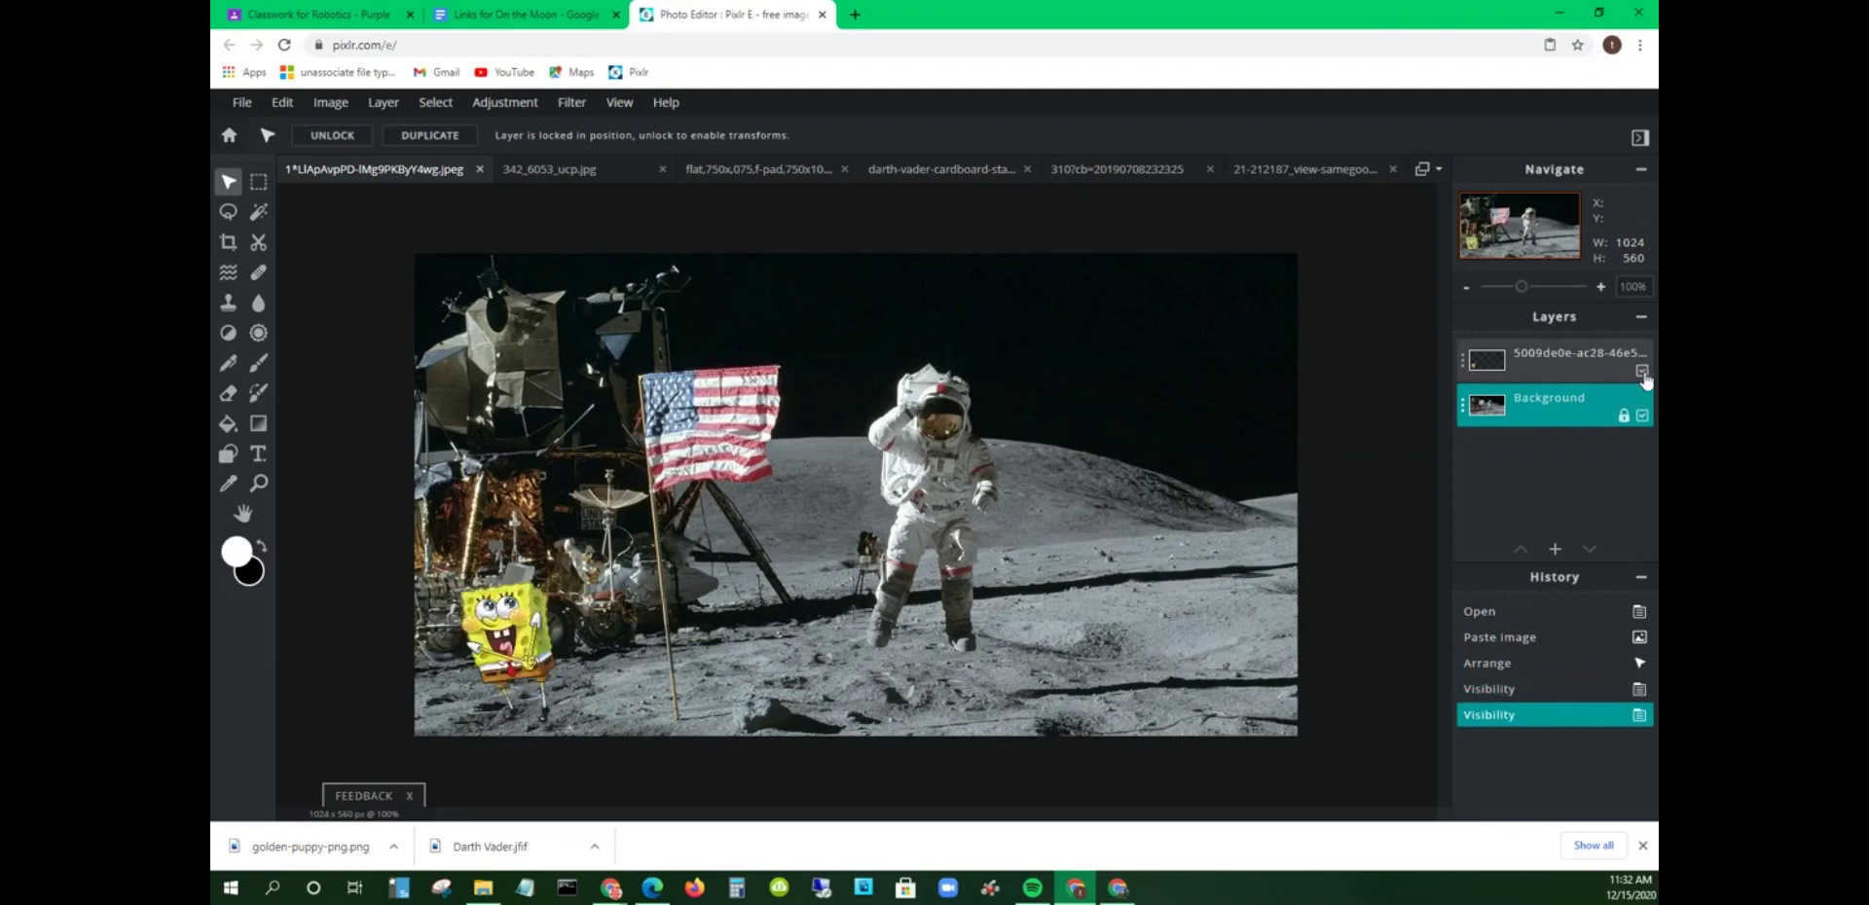
pyautogui.click(1642, 371)
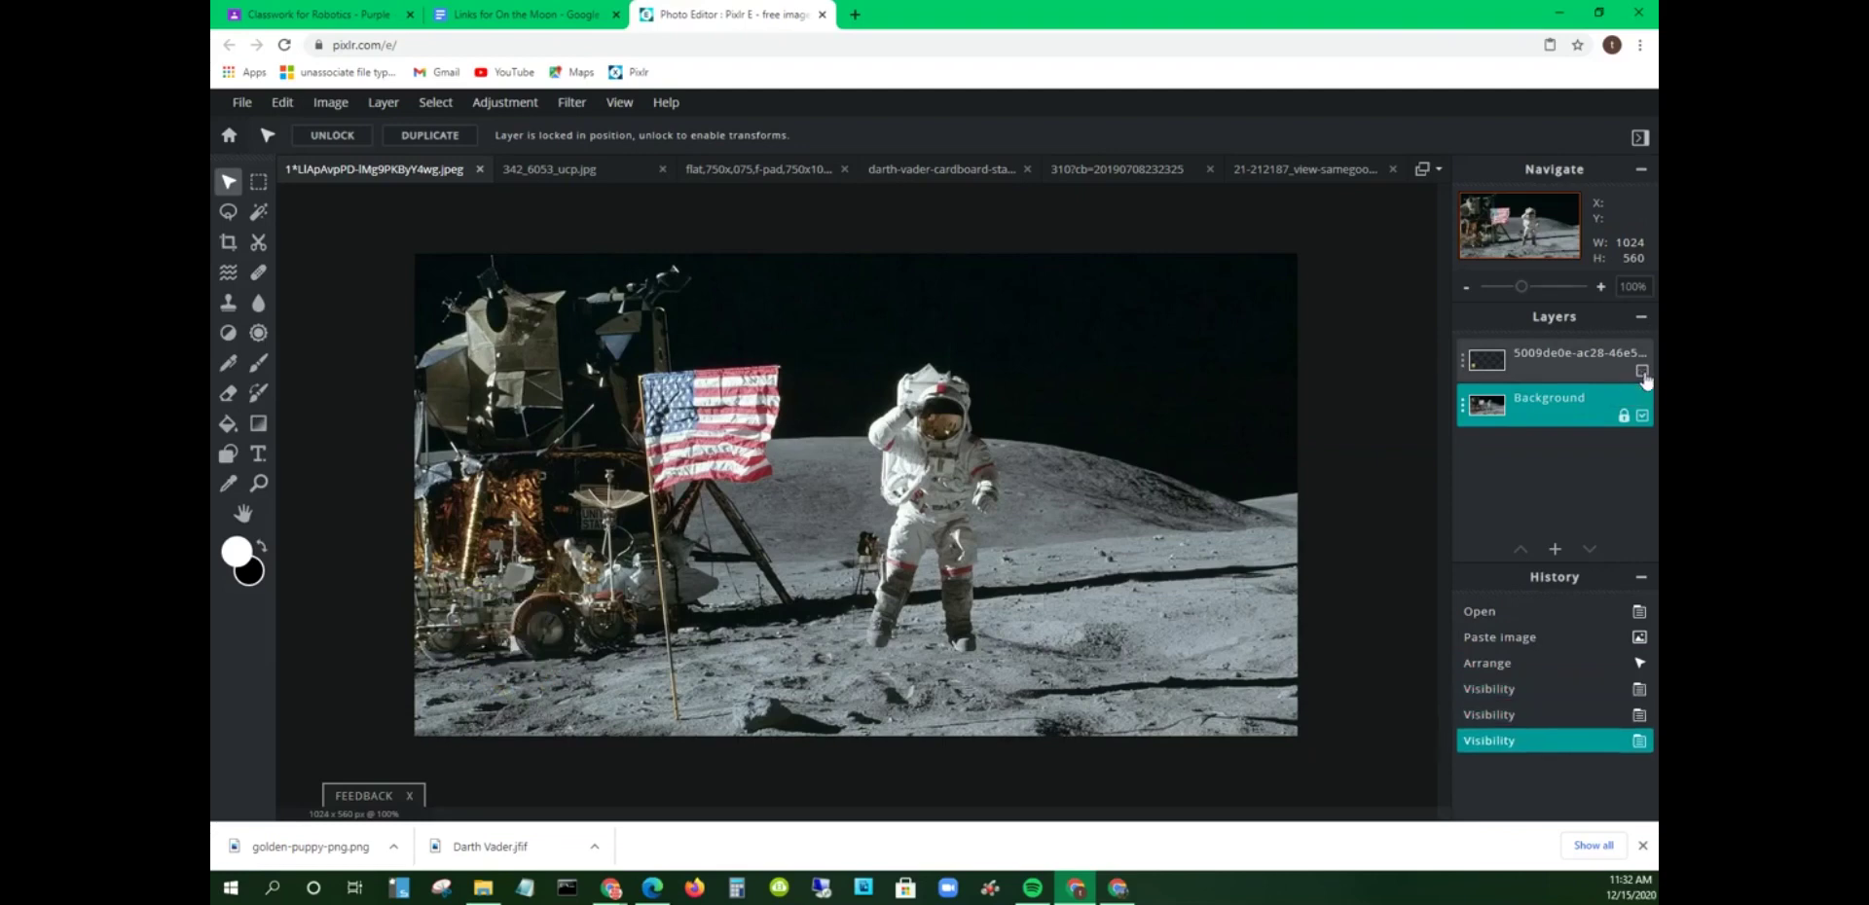
pyautogui.click(1642, 371)
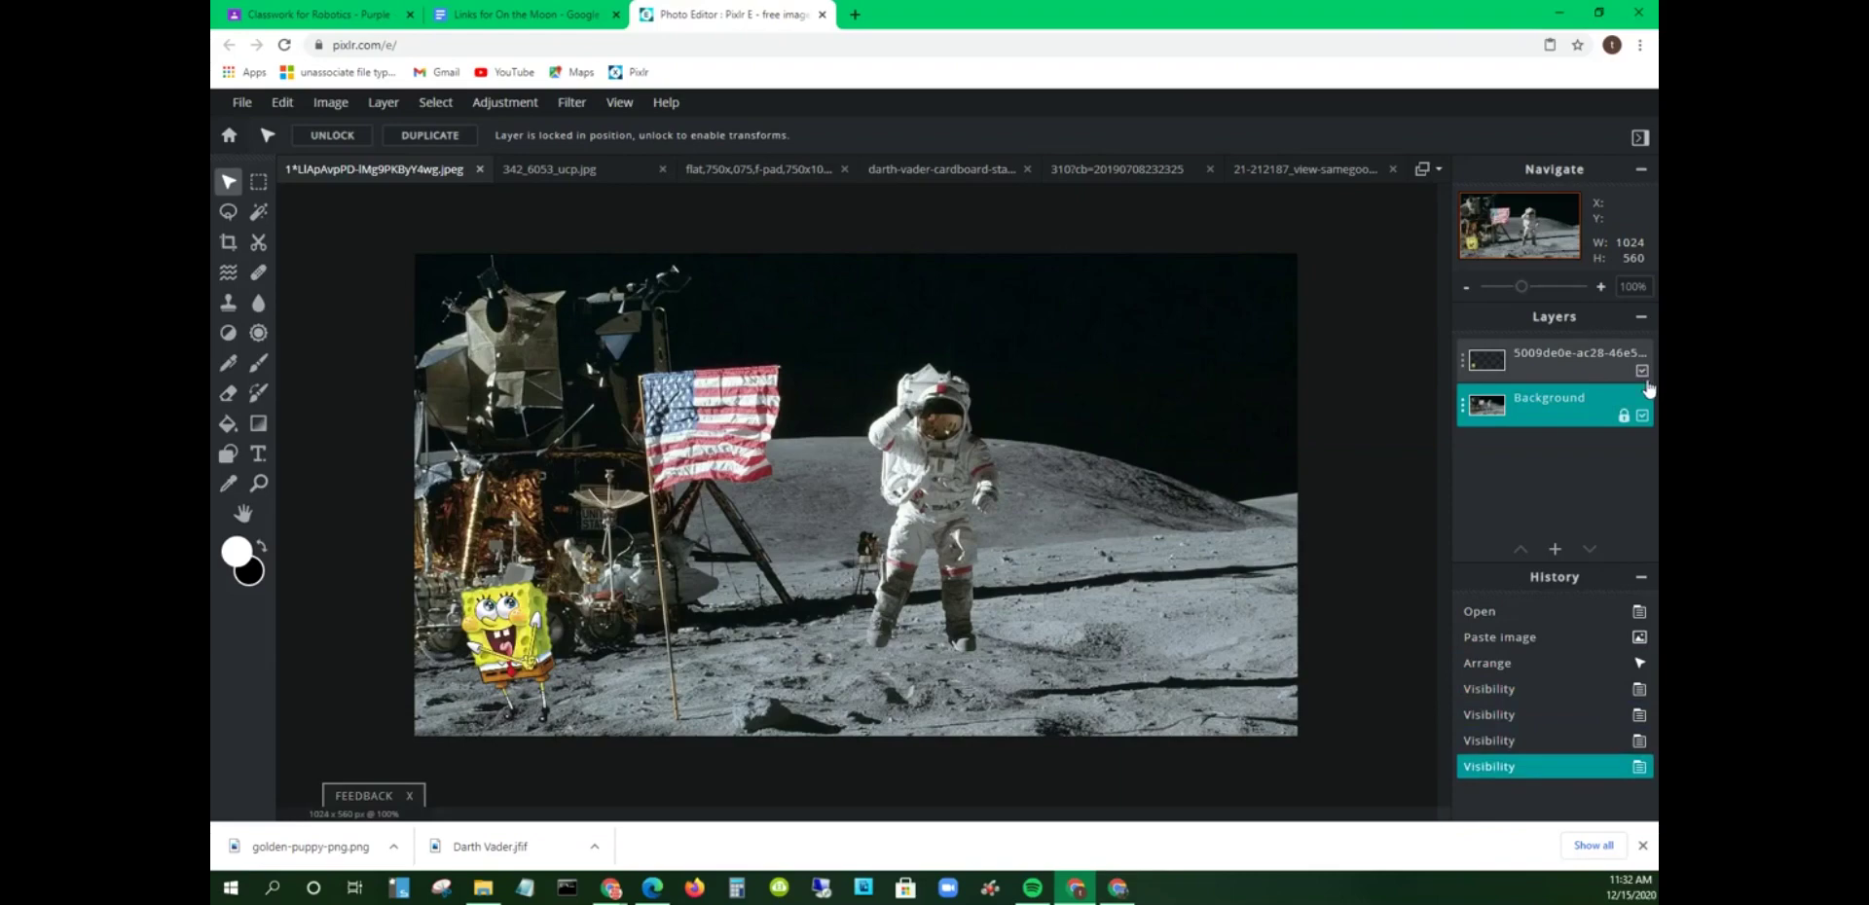
pyautogui.click(1642, 416)
pyautogui.click(1642, 416)
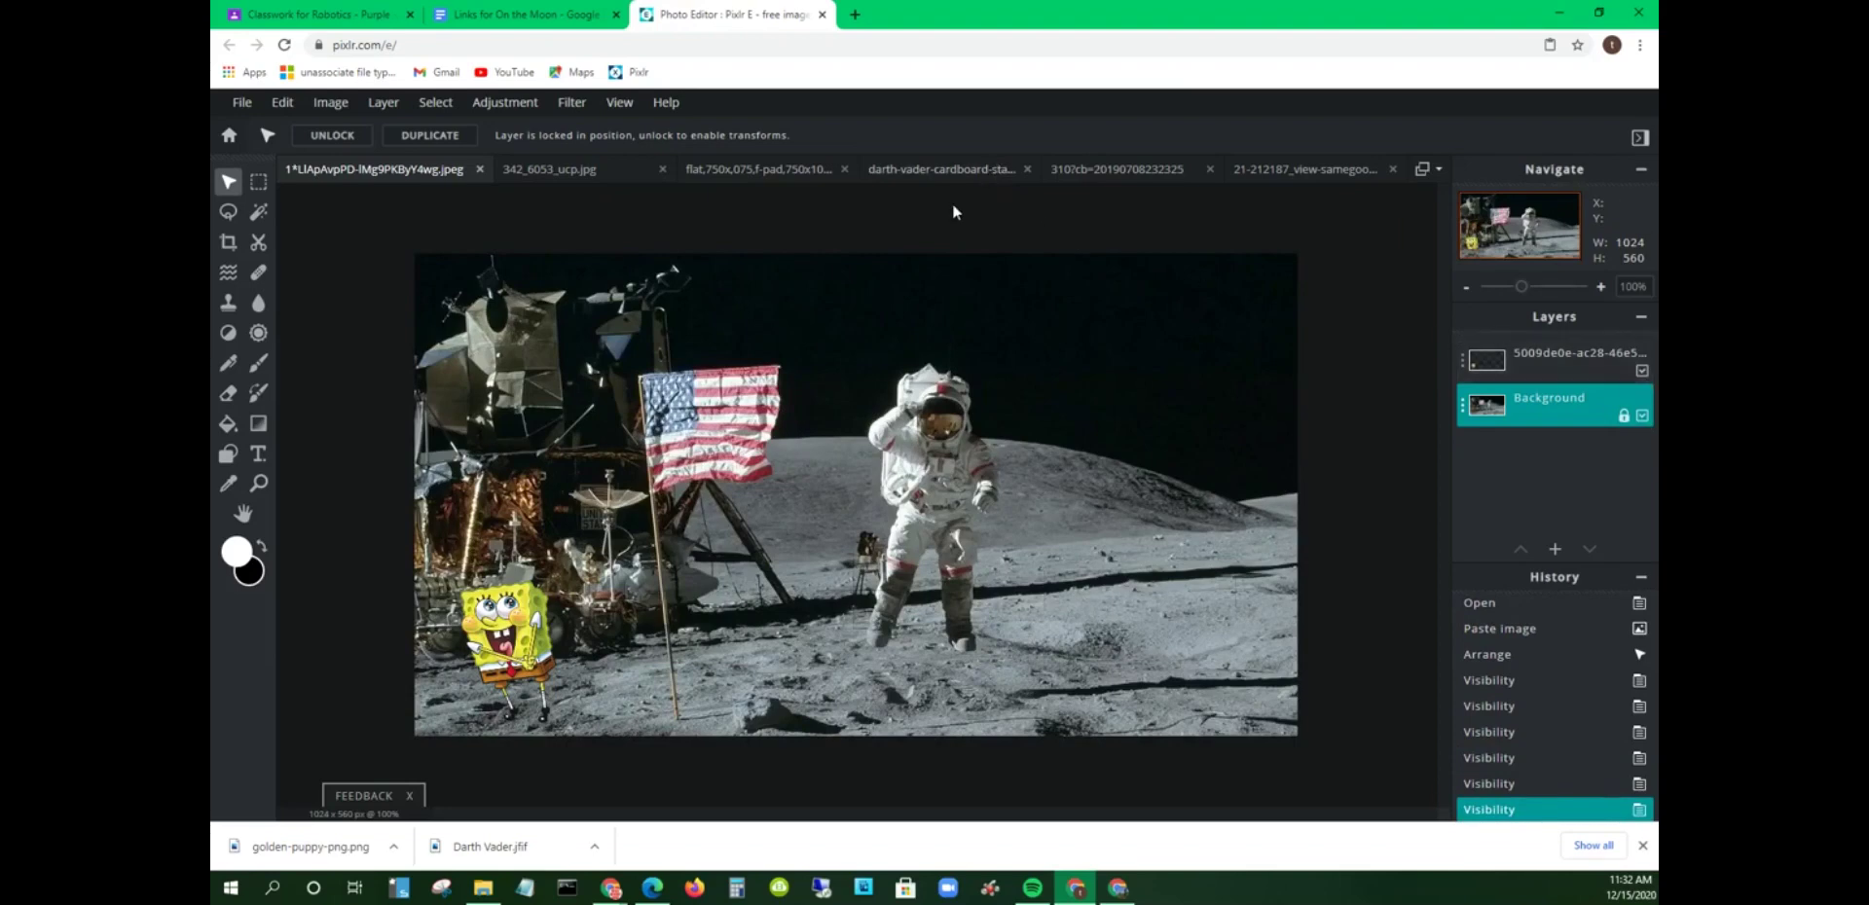
# Step: Magic-Wand the white background of the Finn & Jake image, invert it and copy the pair
pyautogui.click(570, 176)
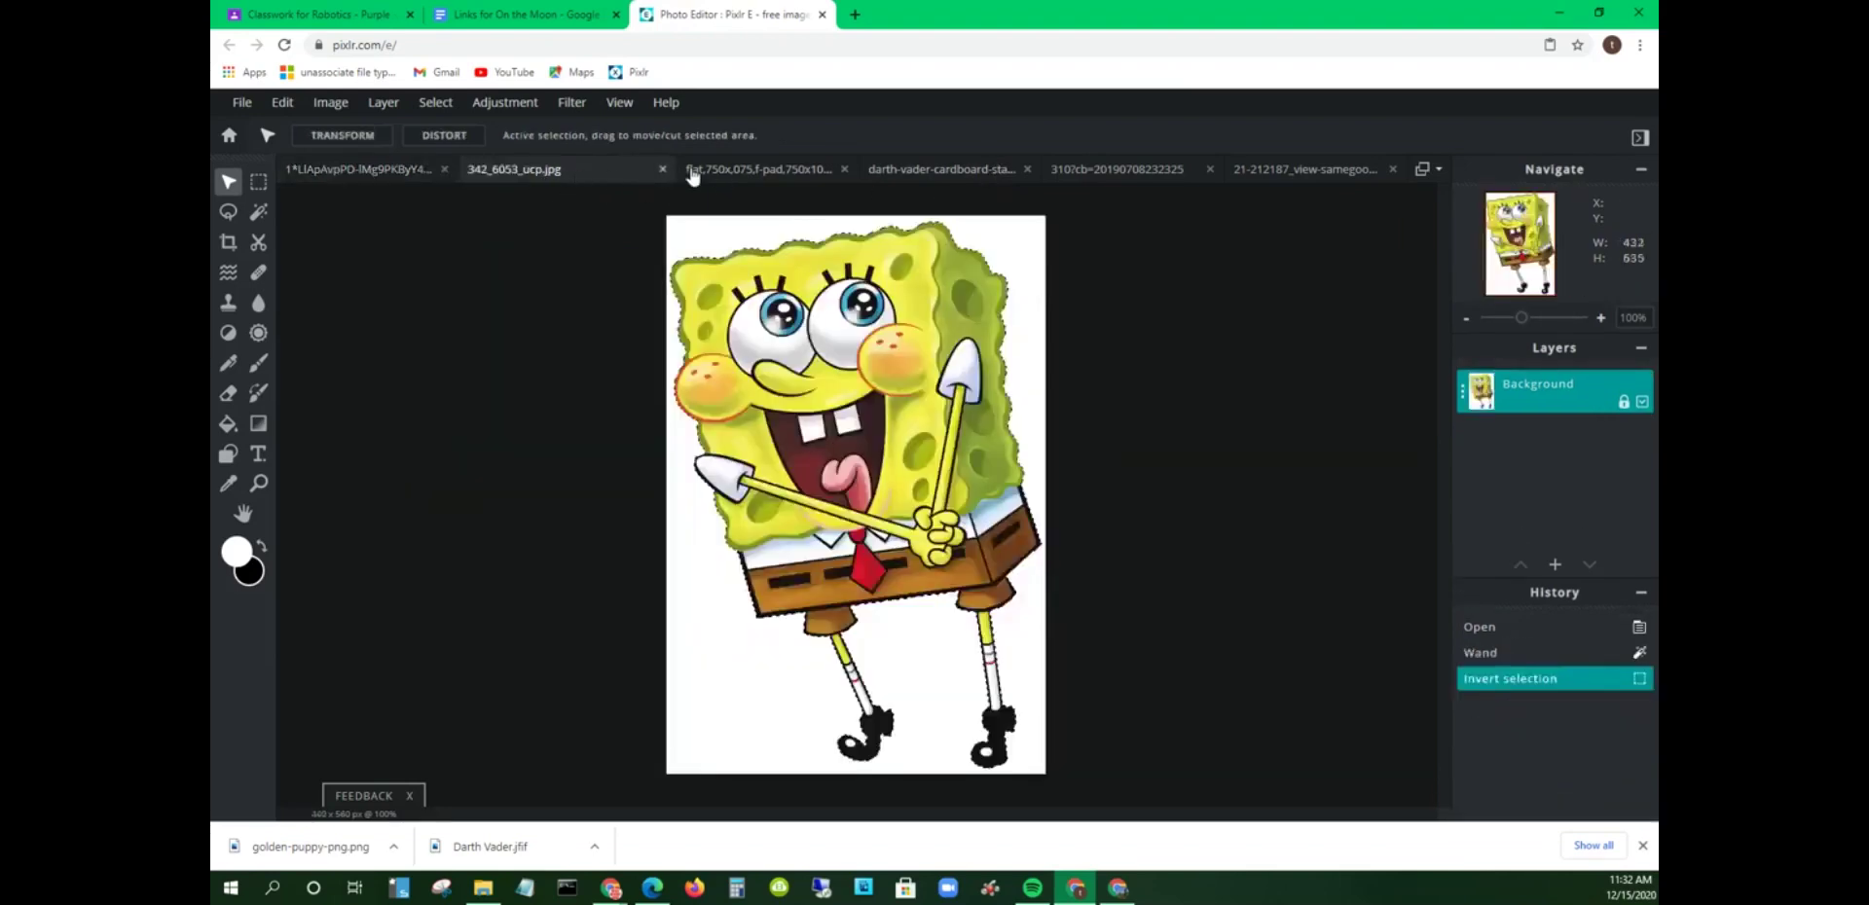
pyautogui.click(711, 172)
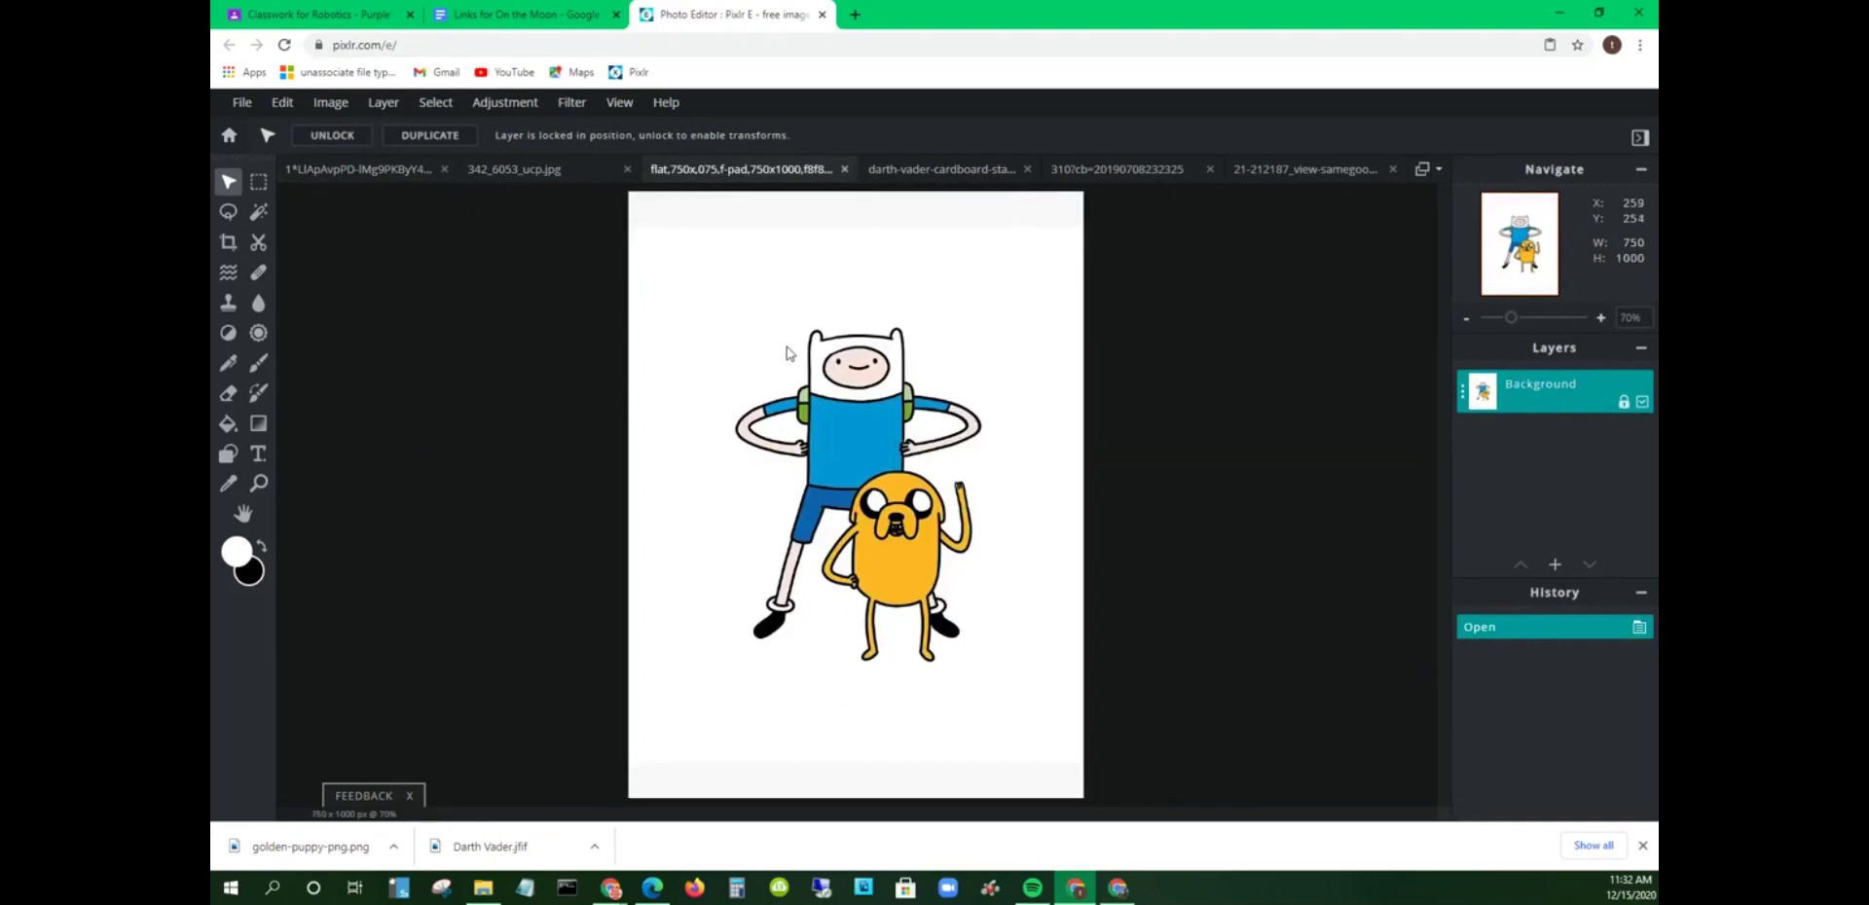
pyautogui.click(259, 211)
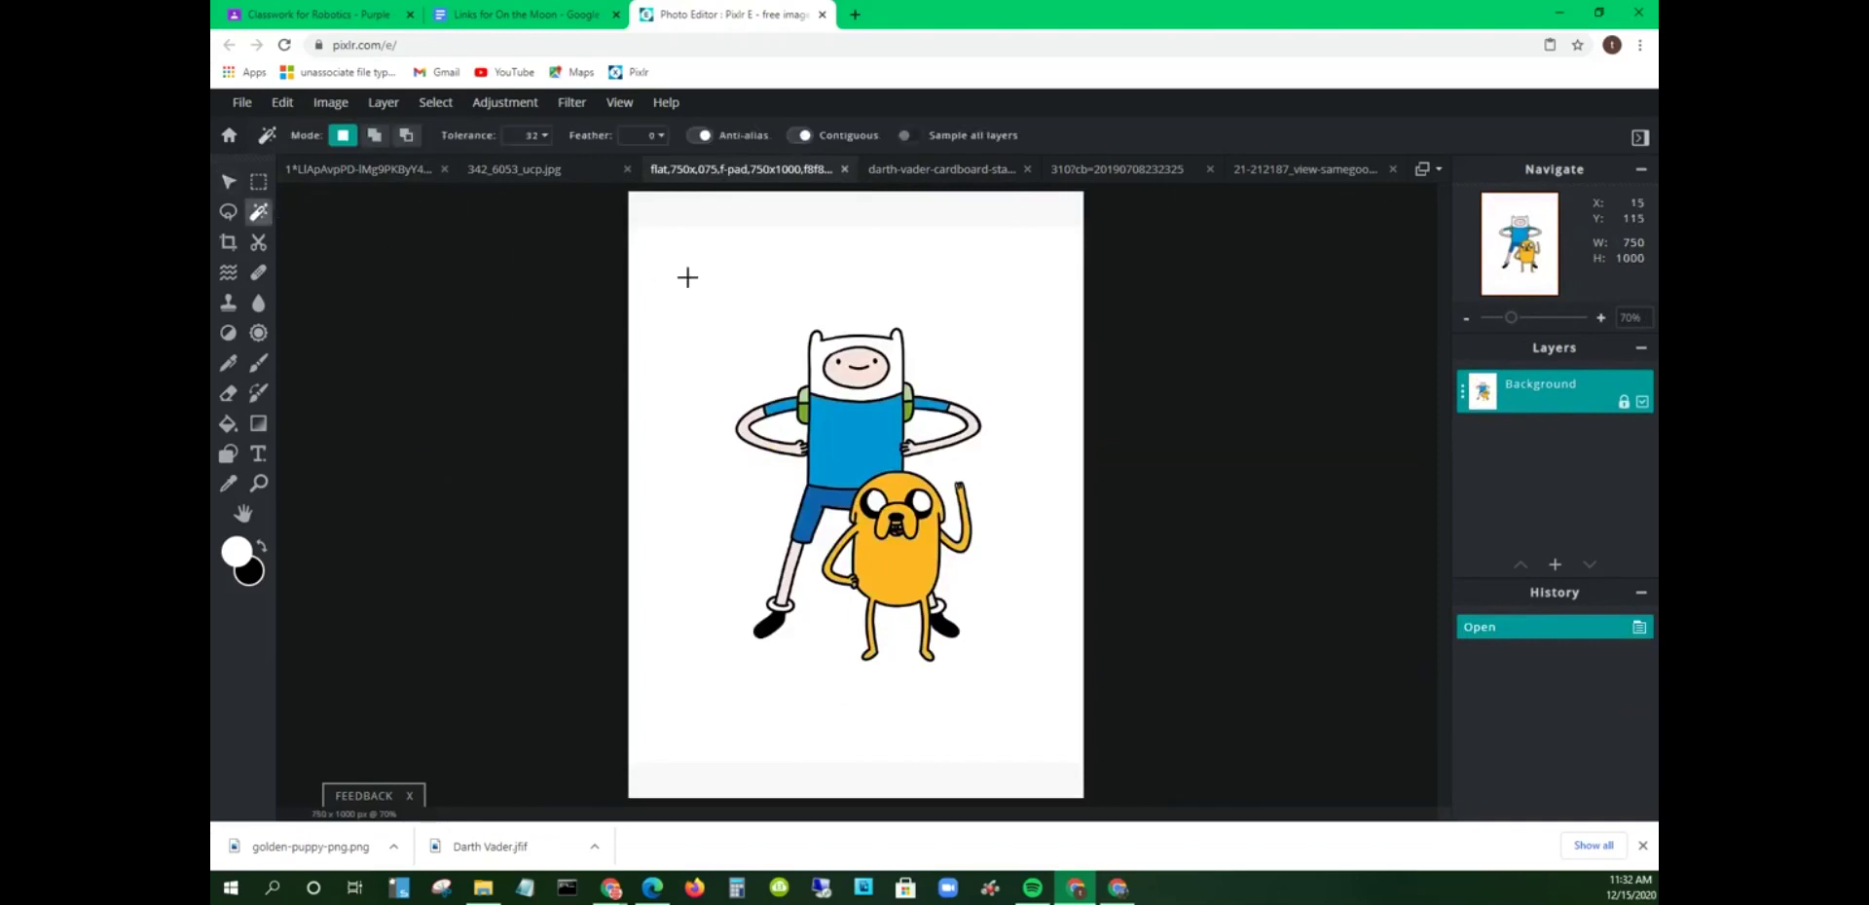
pyautogui.click(830, 266)
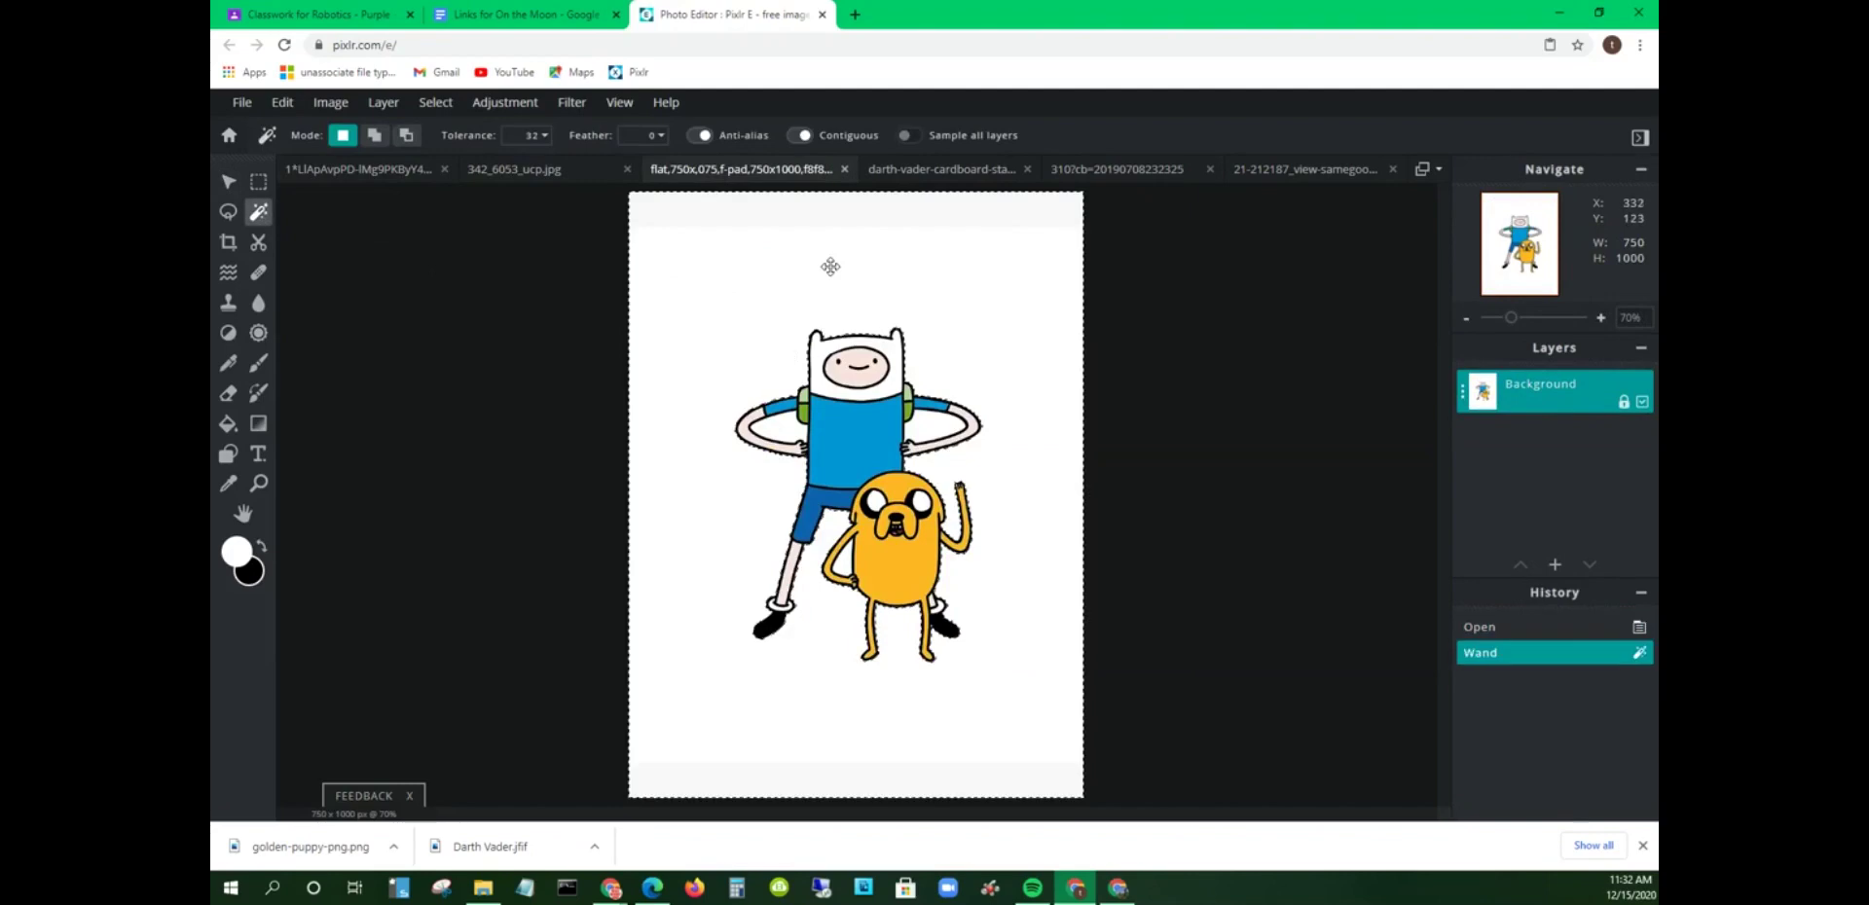
pyautogui.click(438, 103)
pyautogui.click(460, 193)
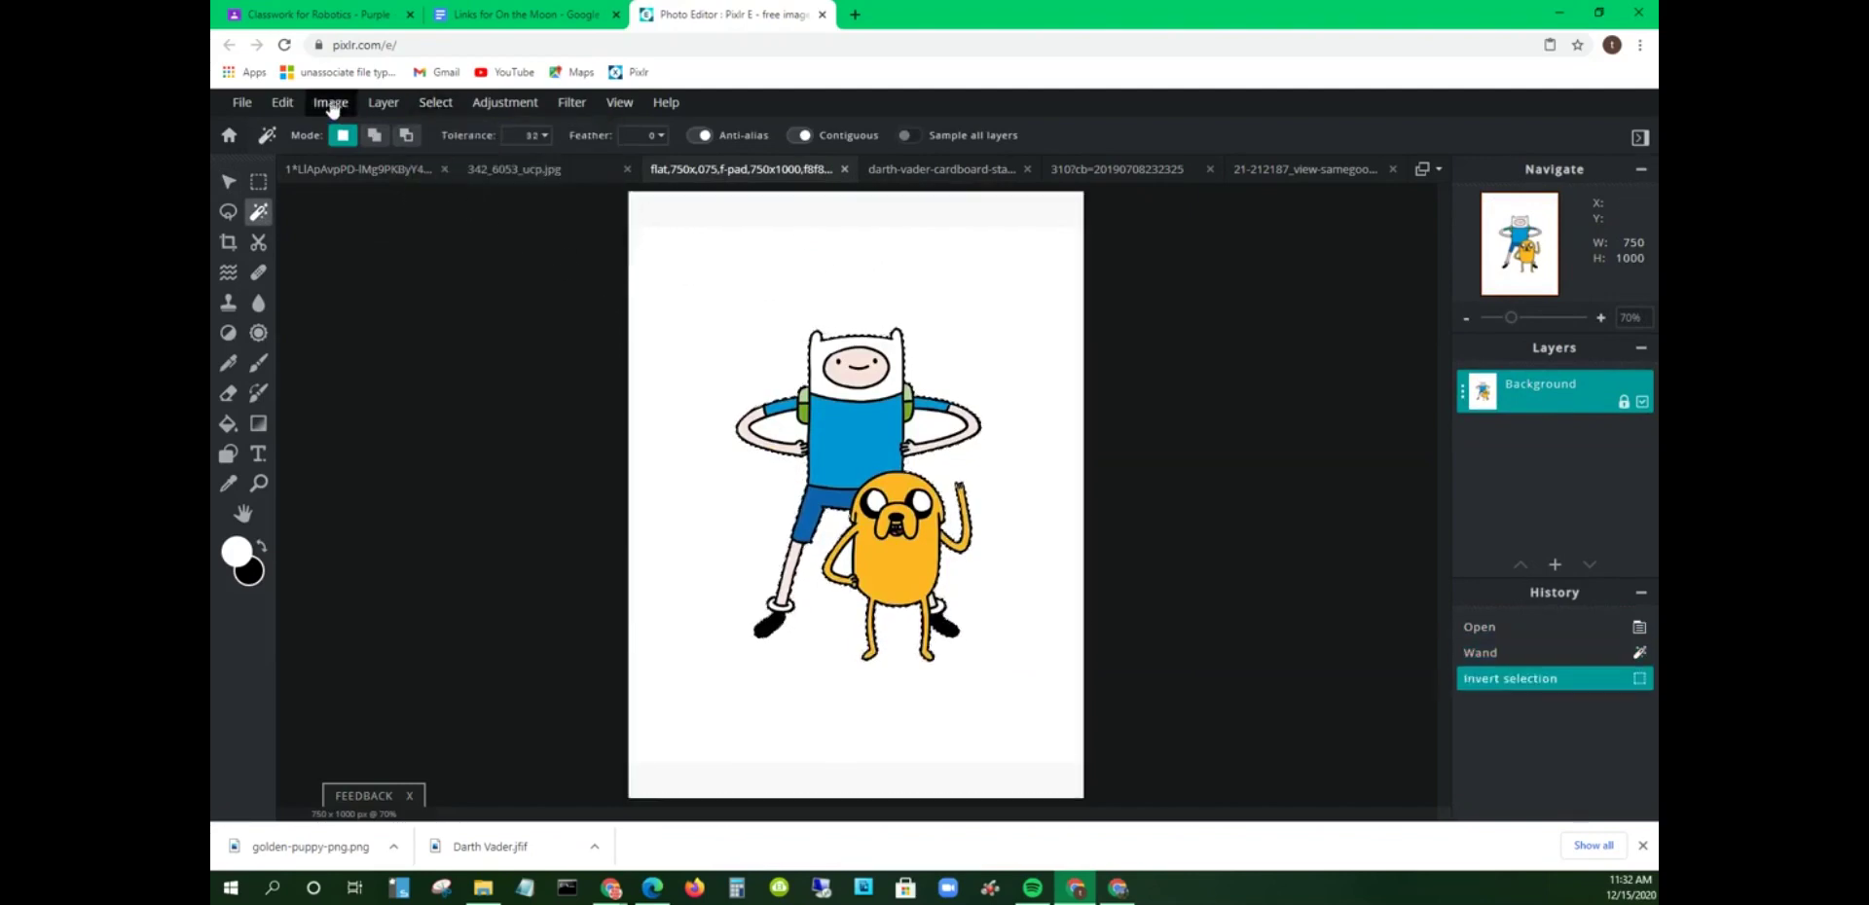
pyautogui.click(282, 104)
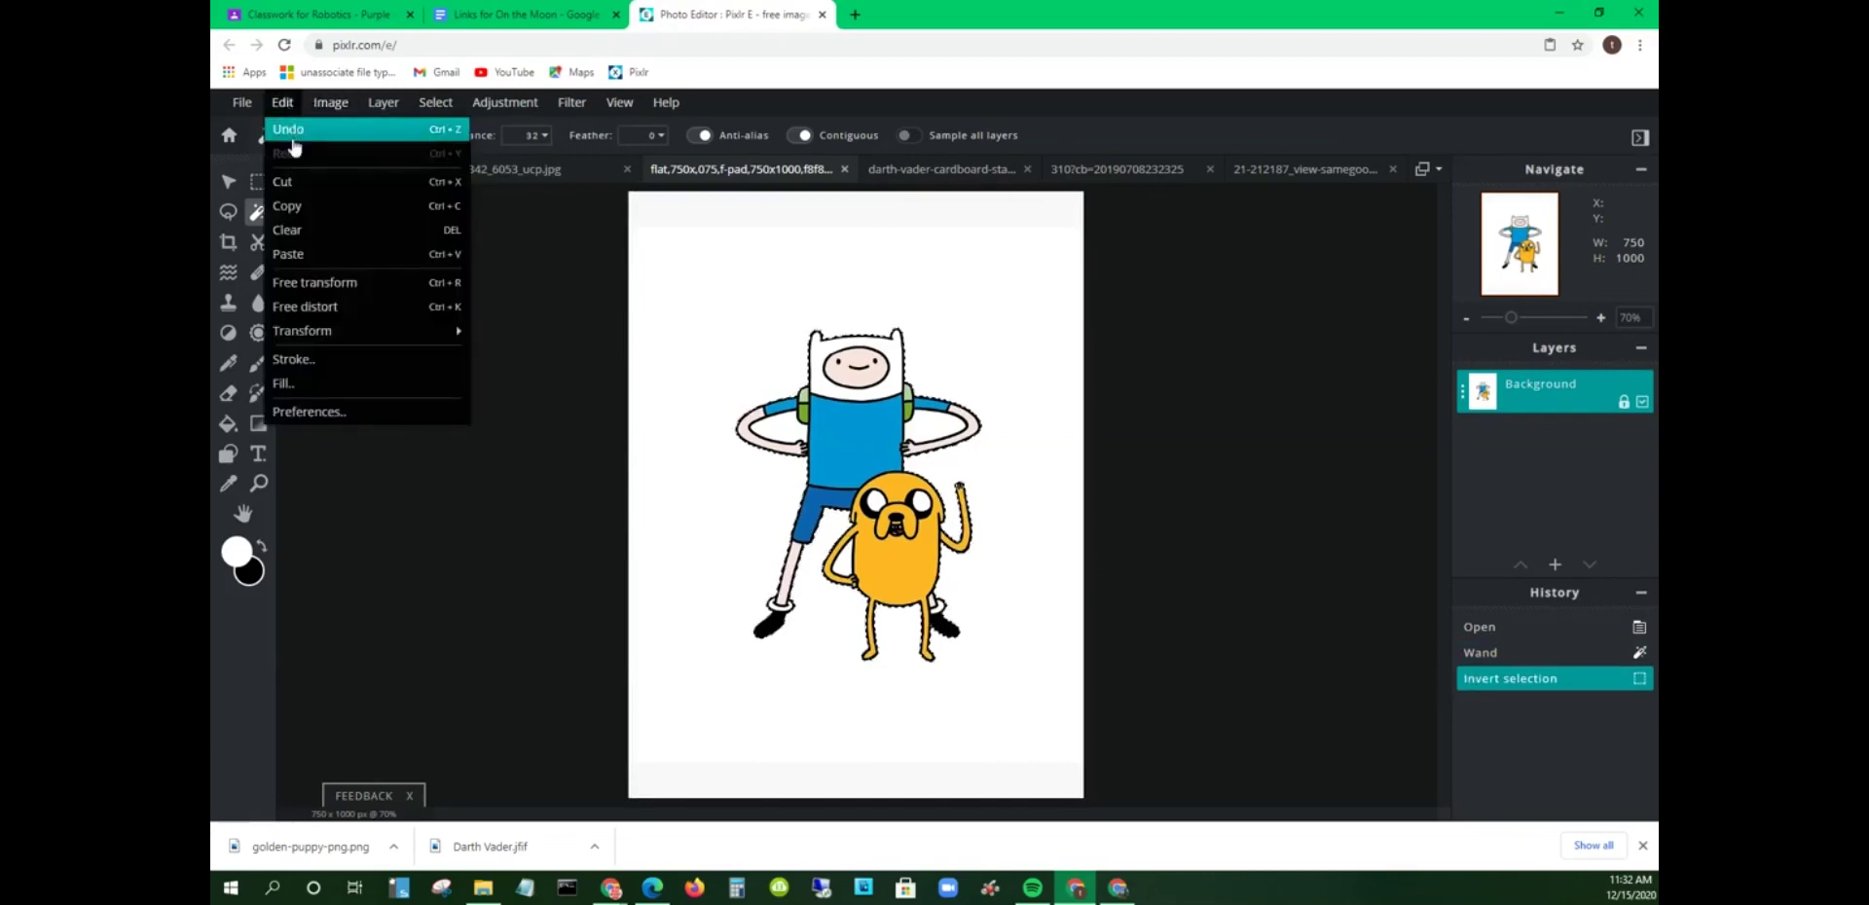
pyautogui.click(299, 209)
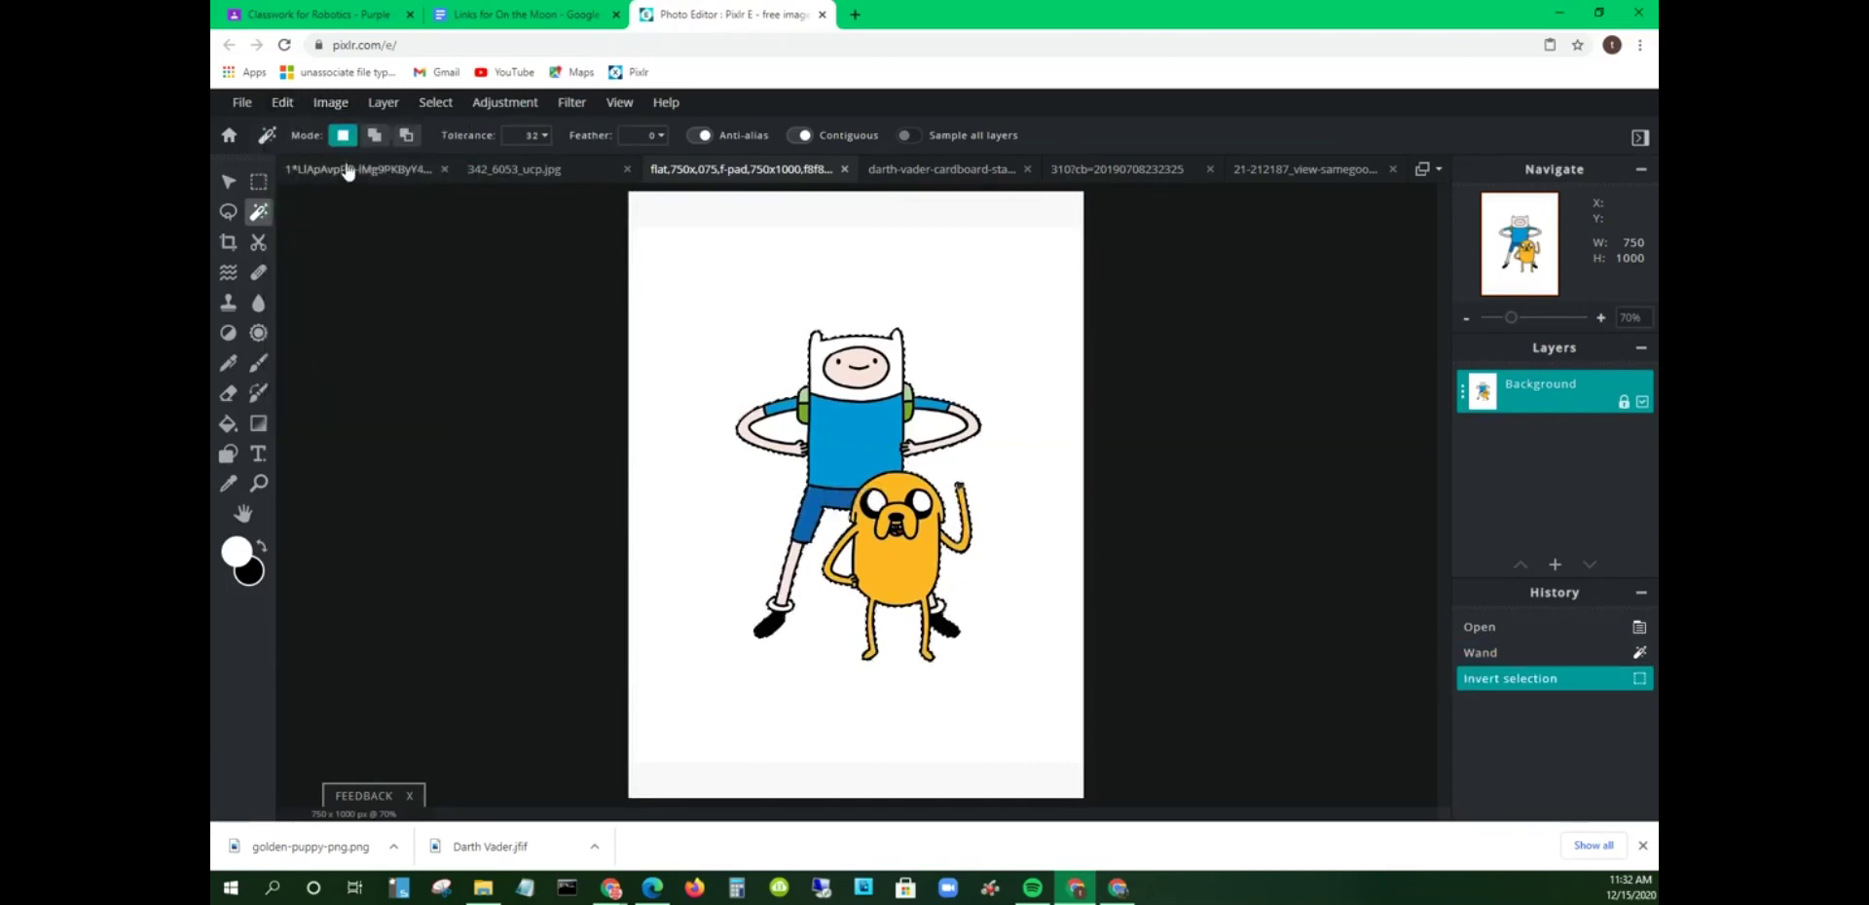
# Step: Paste Finn and Jake onto the moon photo as a new layer and move them right
pyautogui.click(351, 170)
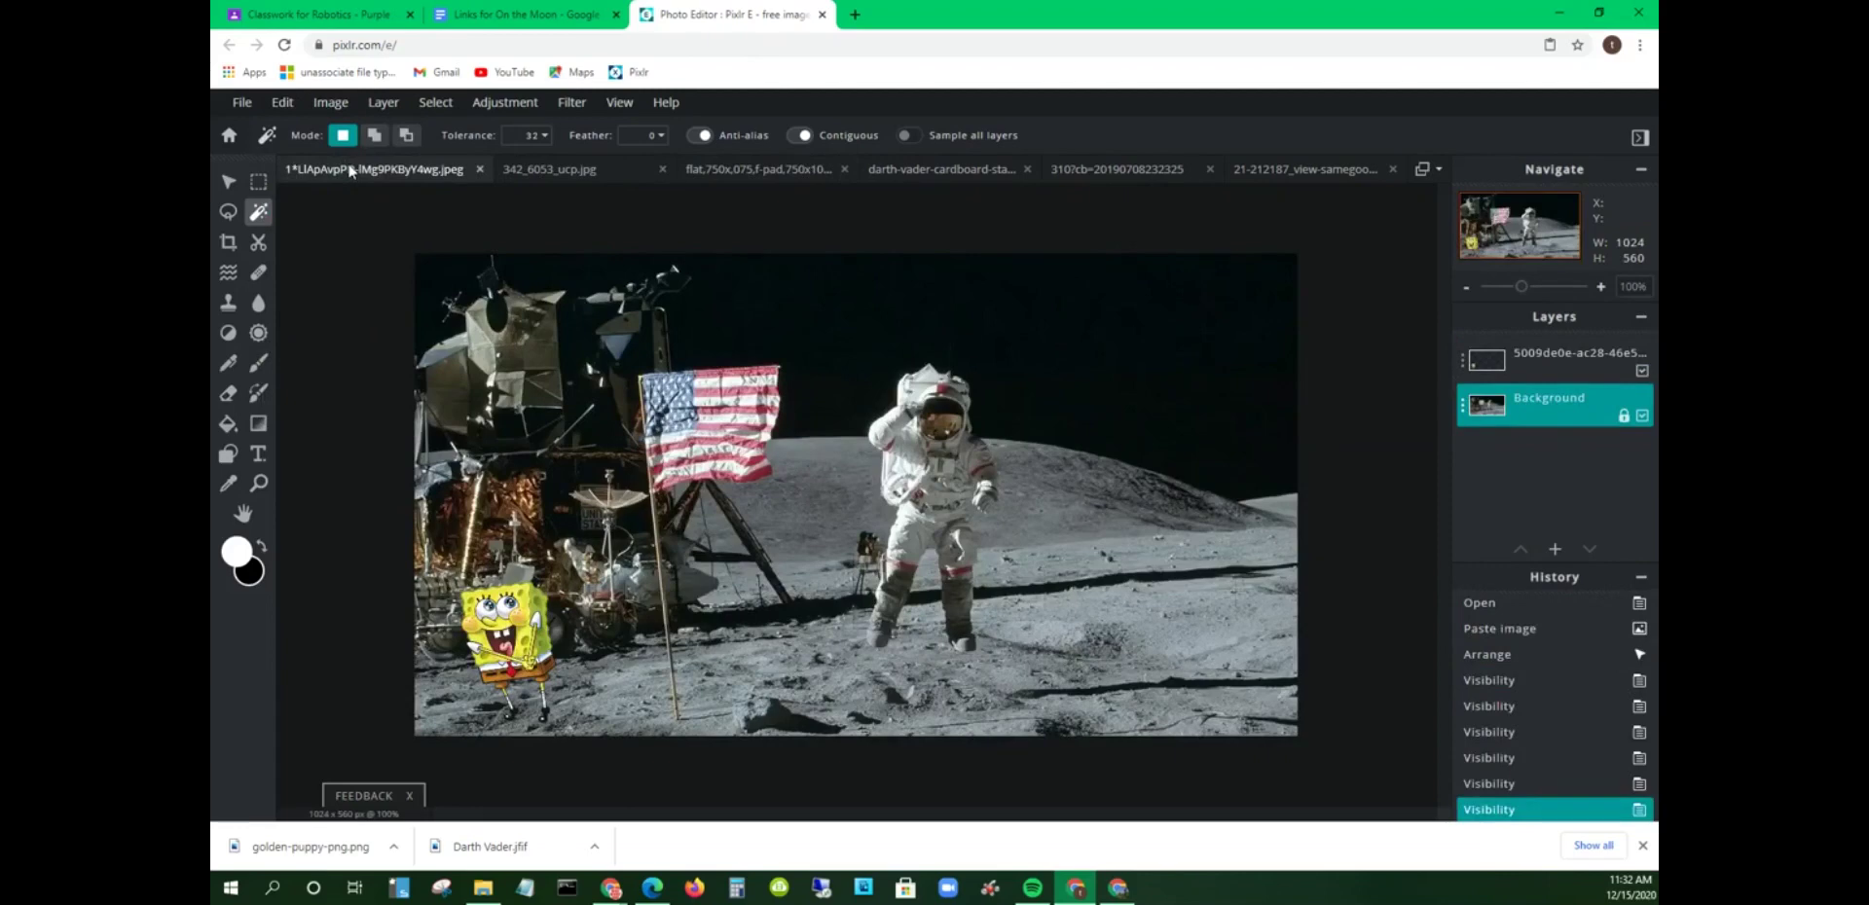
pyautogui.click(277, 105)
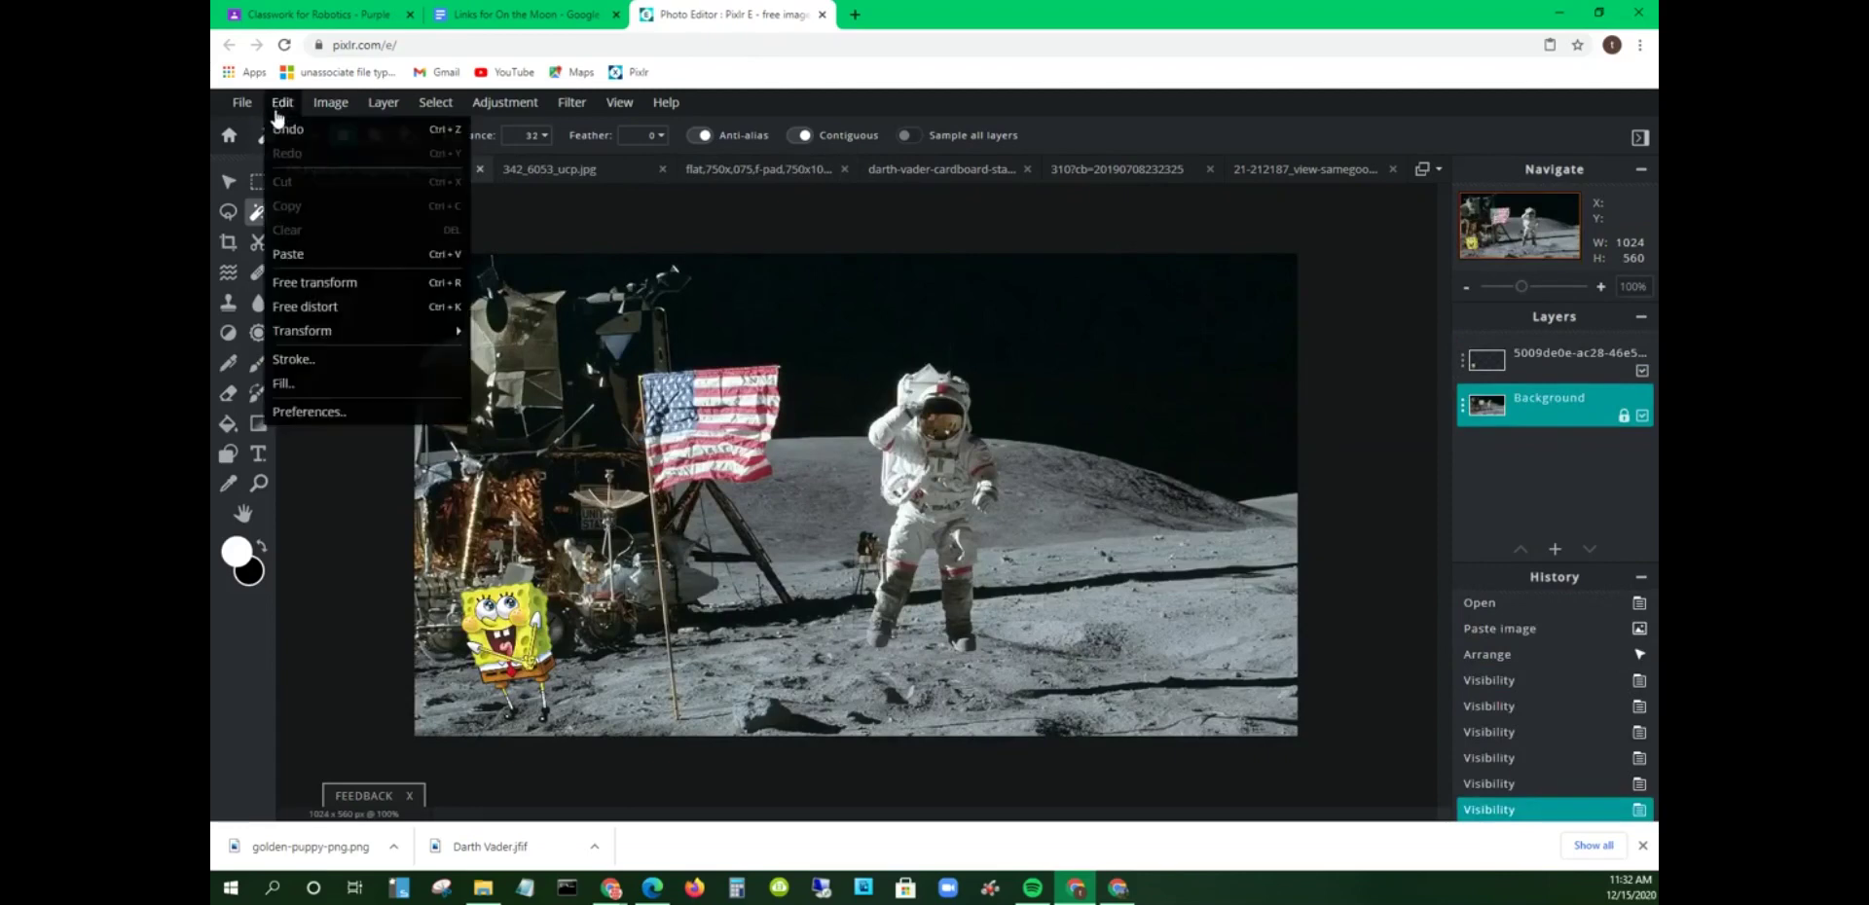
pyautogui.click(295, 252)
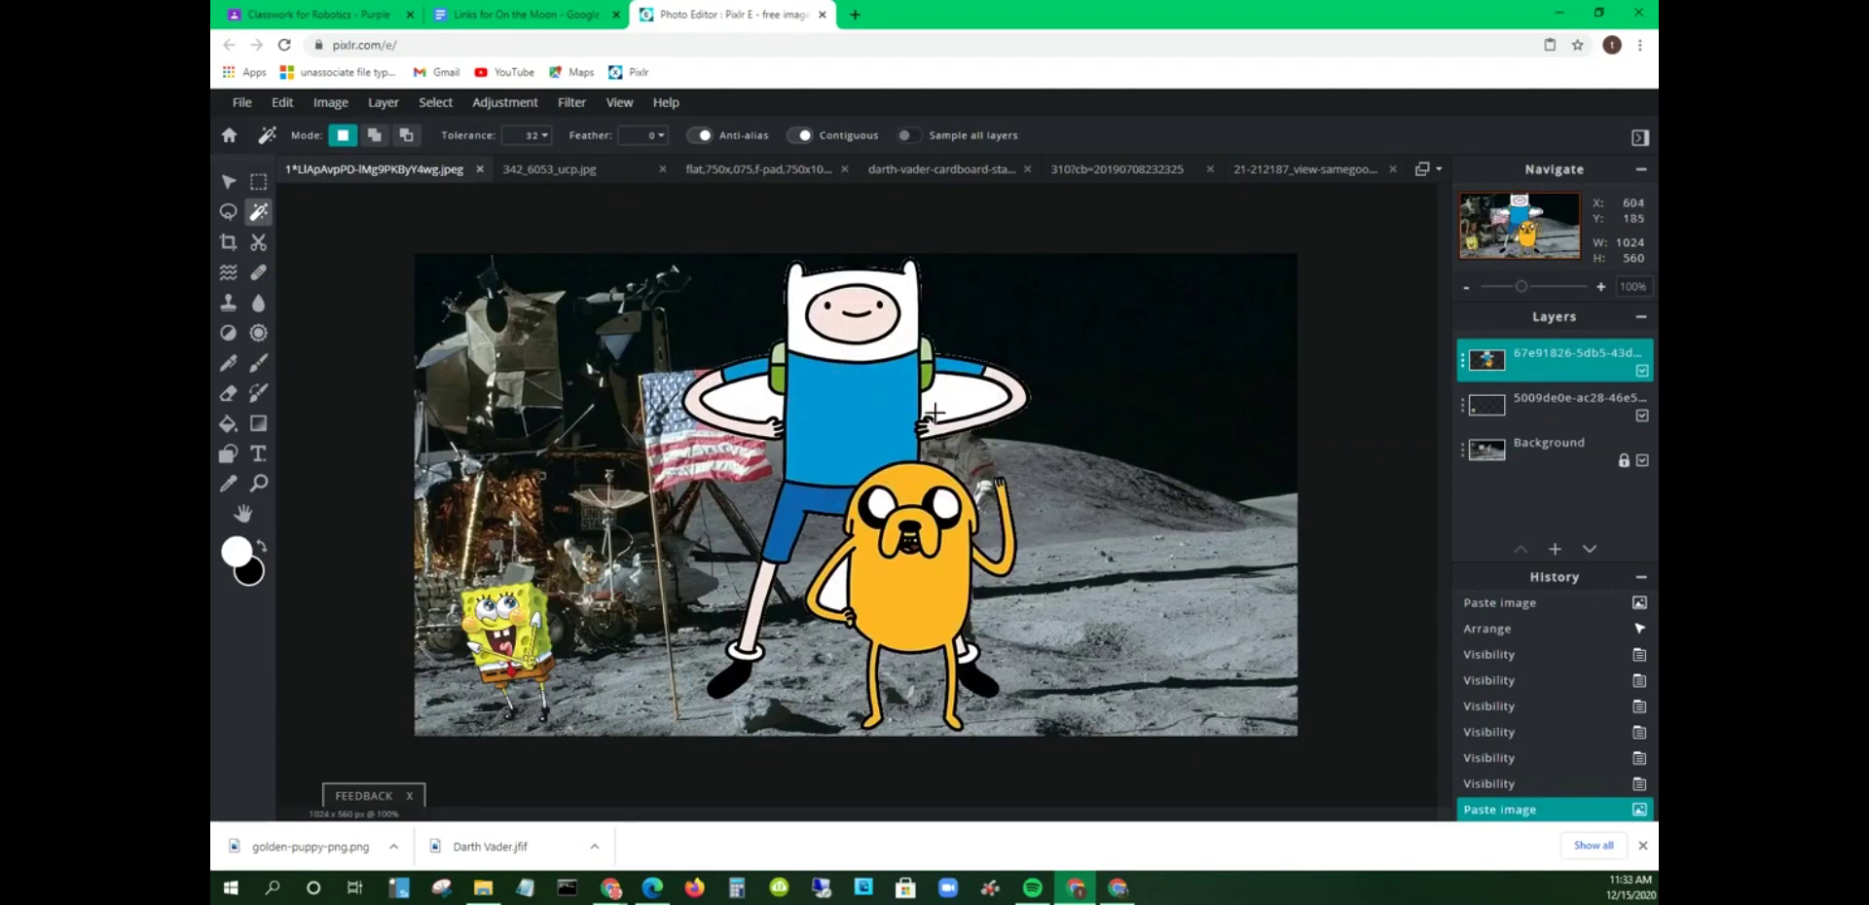
pyautogui.click(229, 182)
pyautogui.moveTo(912, 492); pyautogui.dragTo(1143, 511)
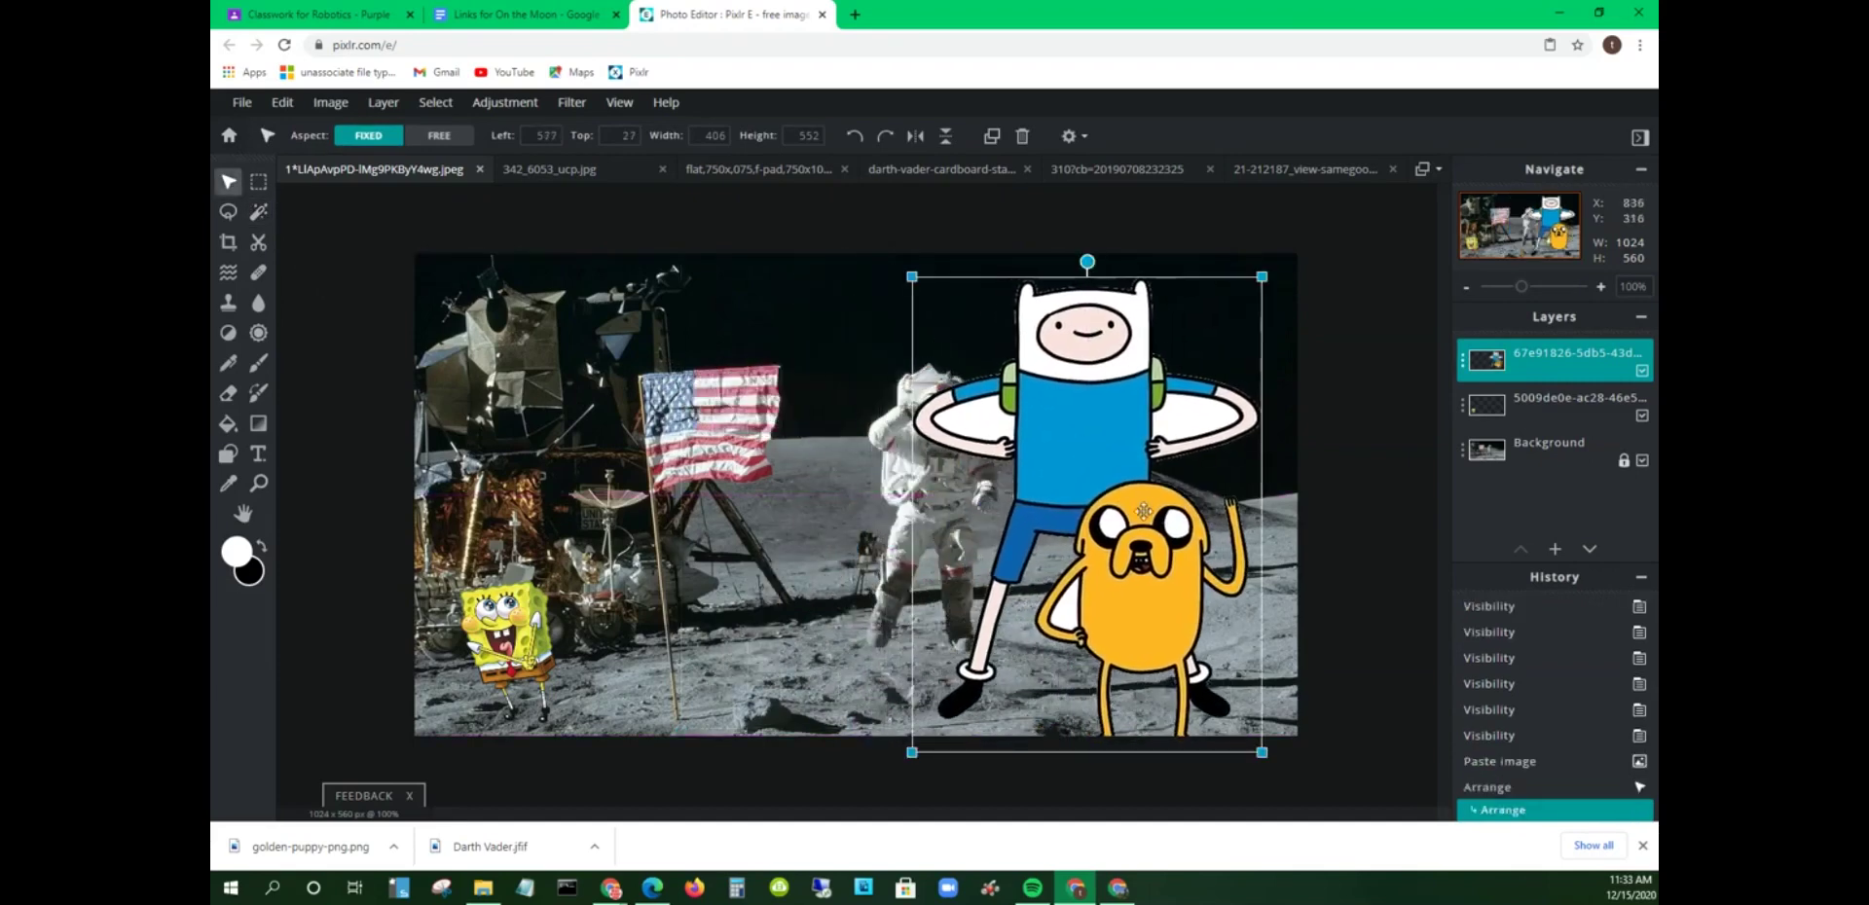
# Step: Remove the leftover white gaps inside Finn's arms and beside Jake's arm
pyautogui.click(264, 218)
pyautogui.click(985, 412)
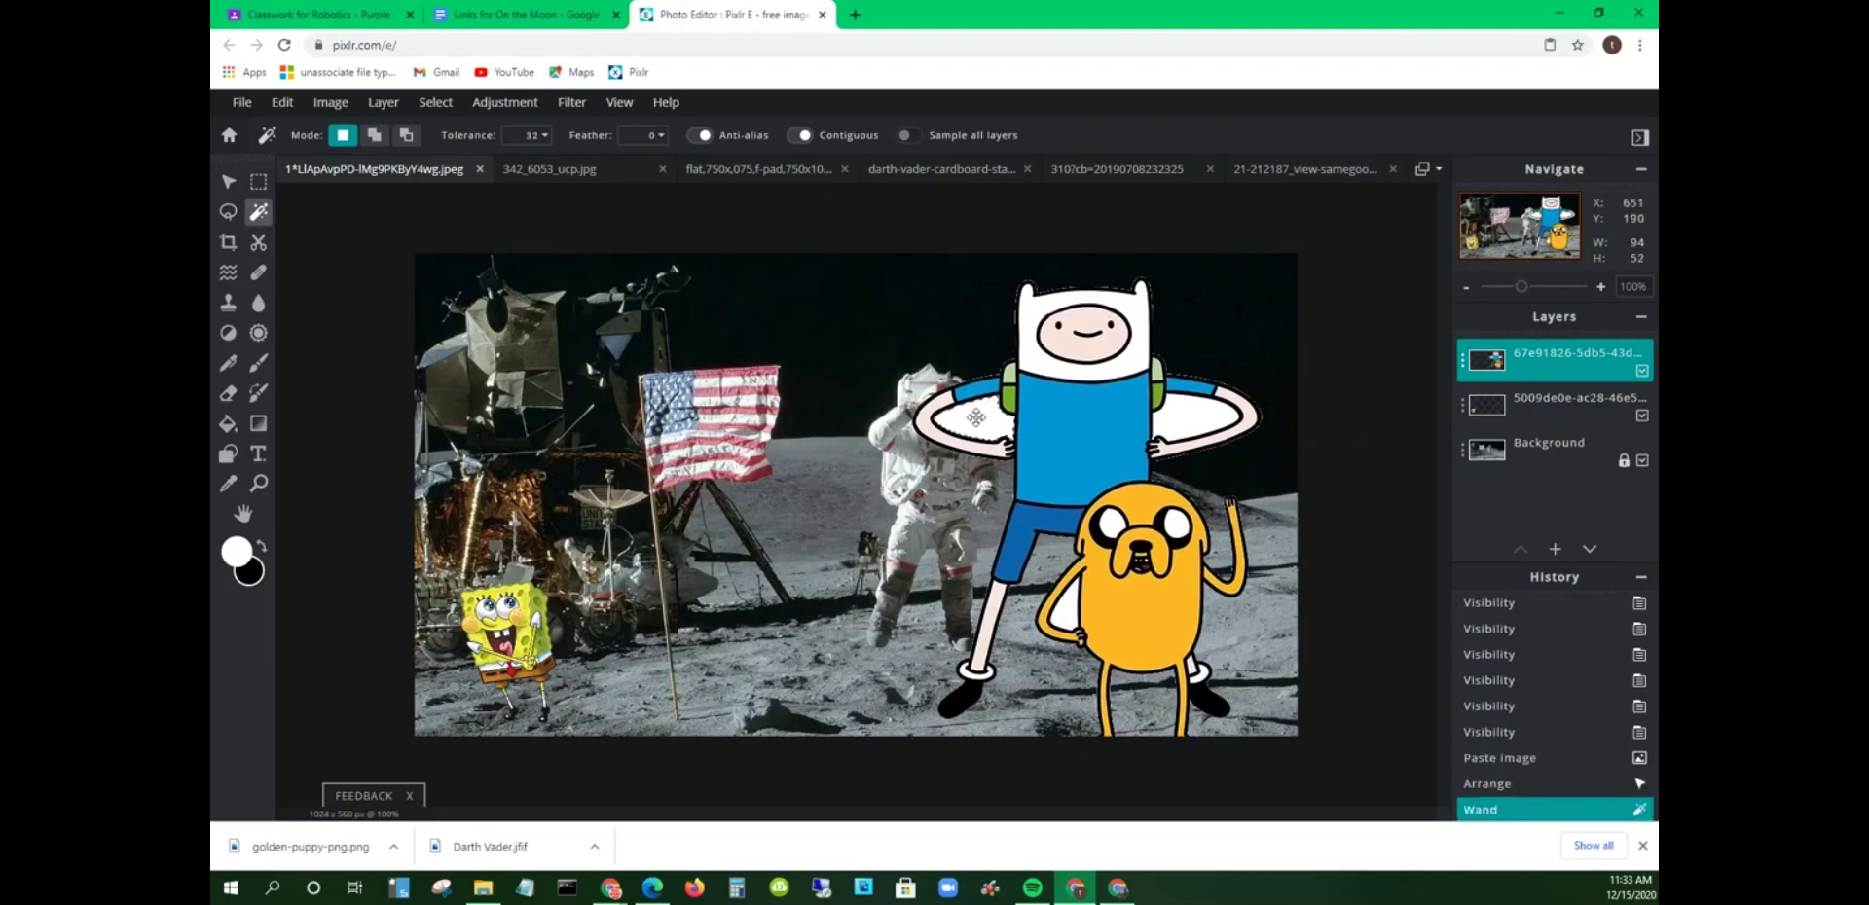
pyautogui.rightClick(977, 423)
pyautogui.click(968, 416)
pyautogui.click(284, 103)
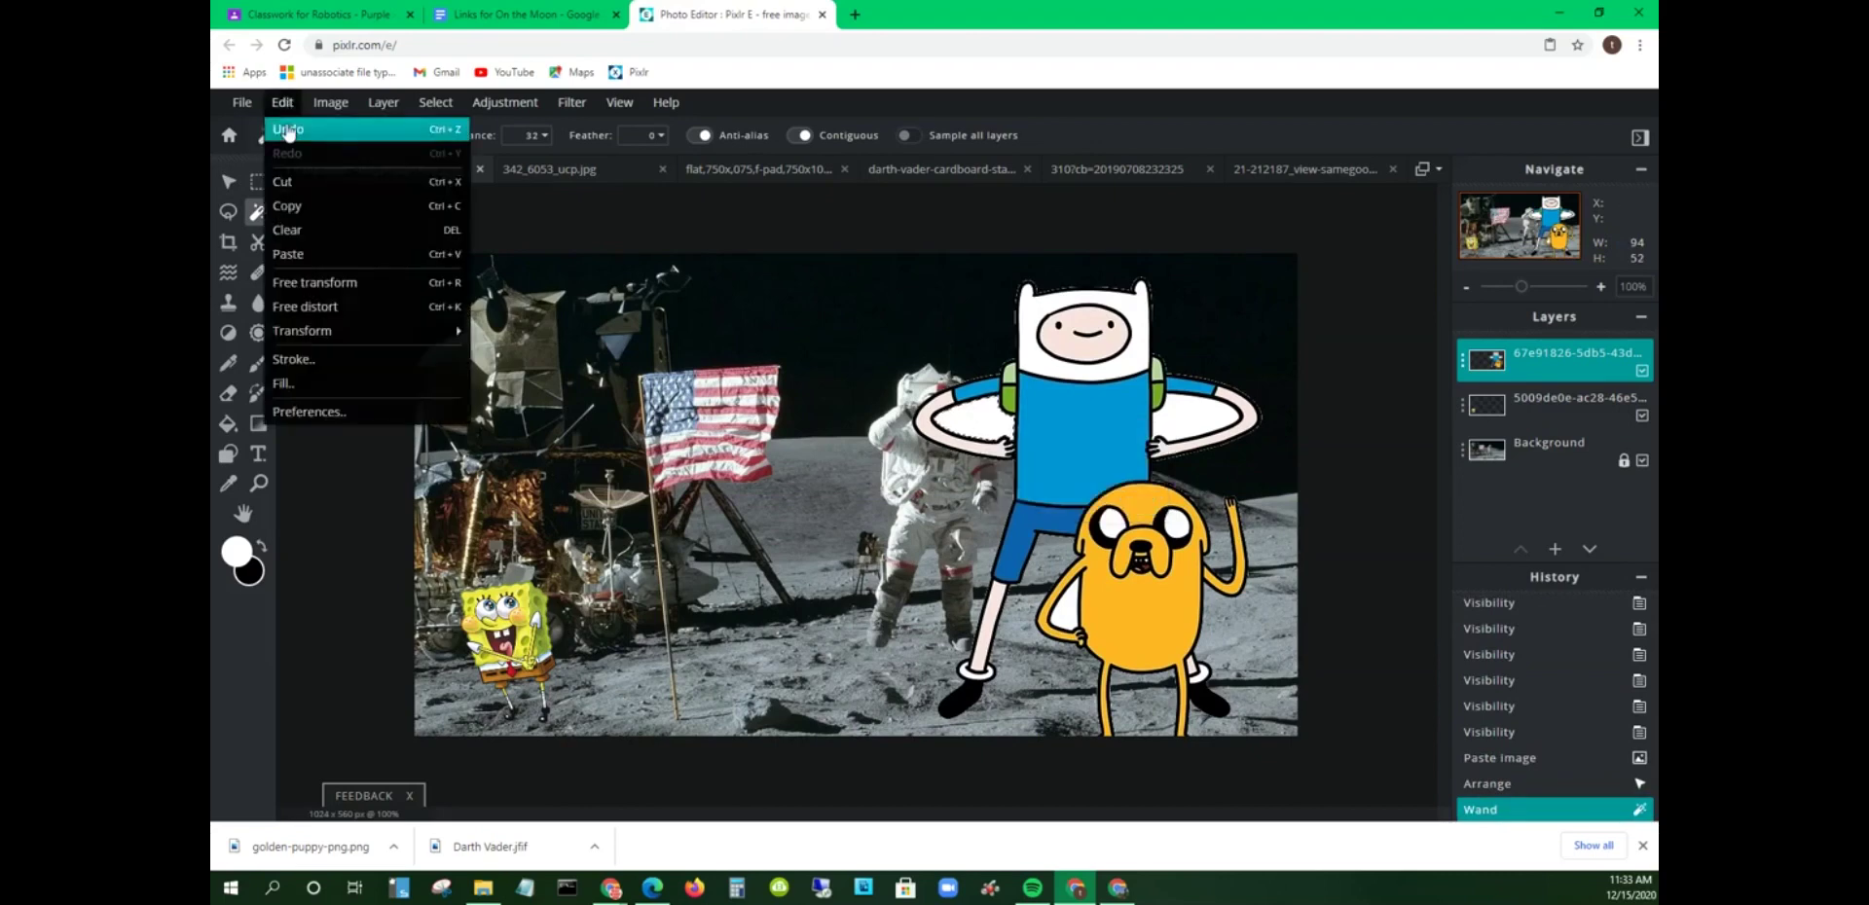
pyautogui.click(304, 182)
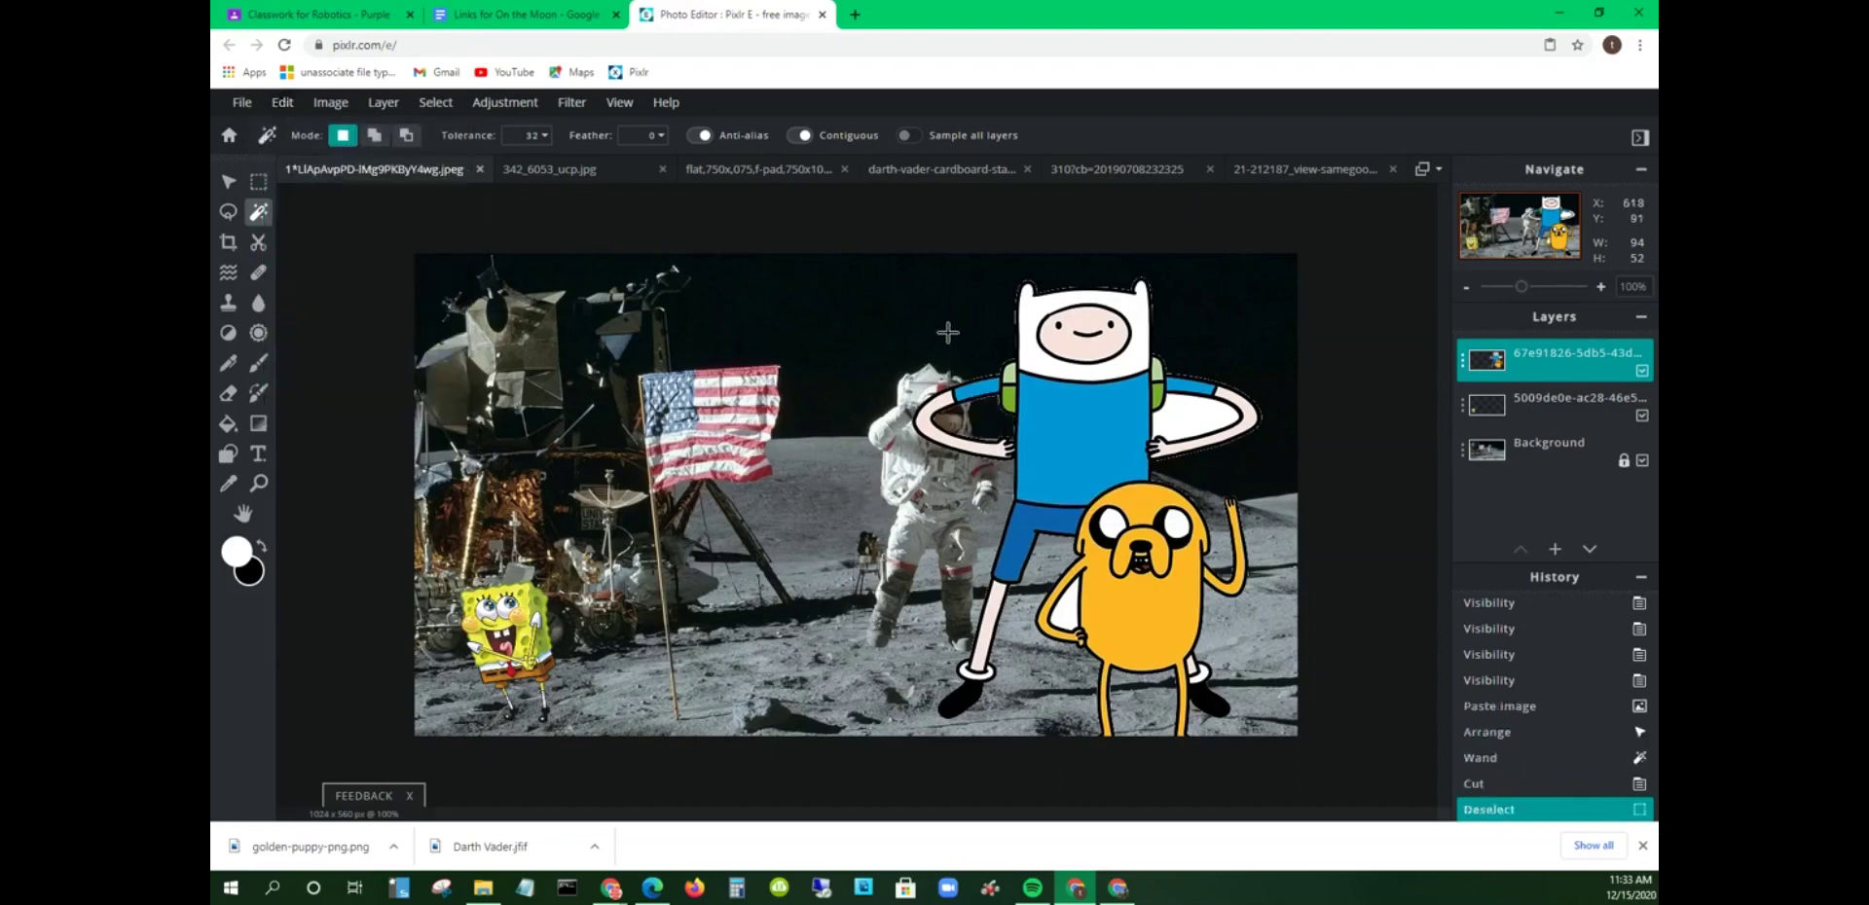
pyautogui.click(1175, 420)
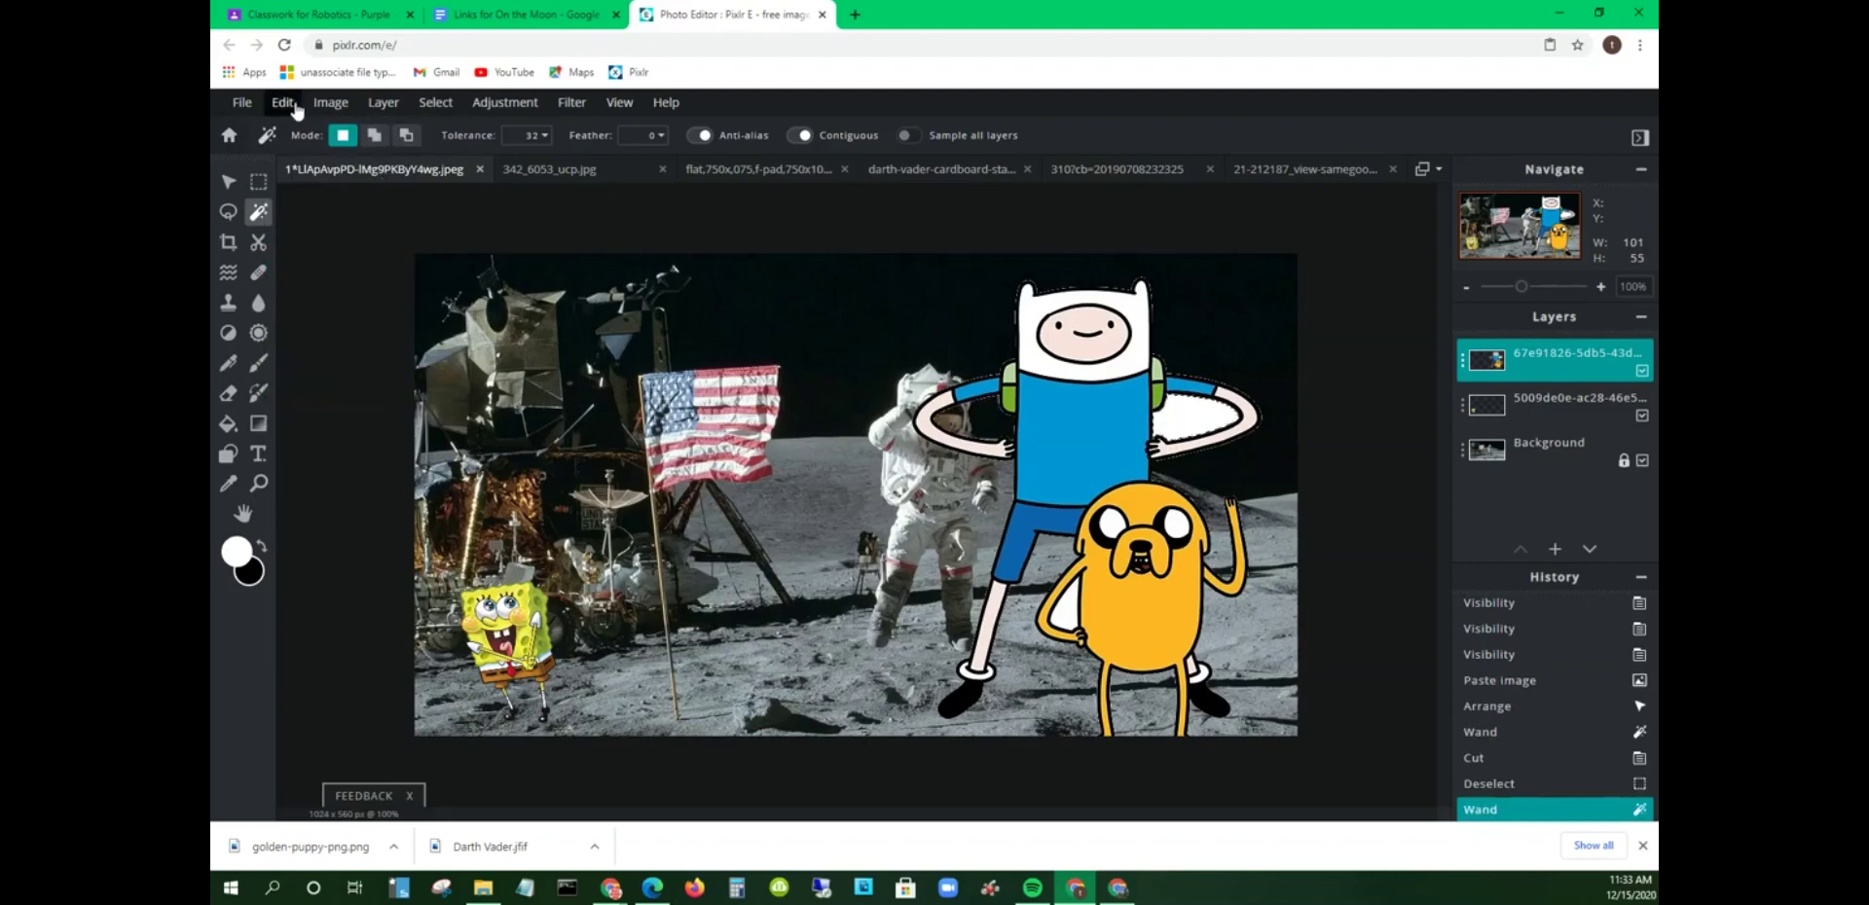
pyautogui.press('Delete')
pyautogui.click(972, 549)
pyautogui.click(1067, 609)
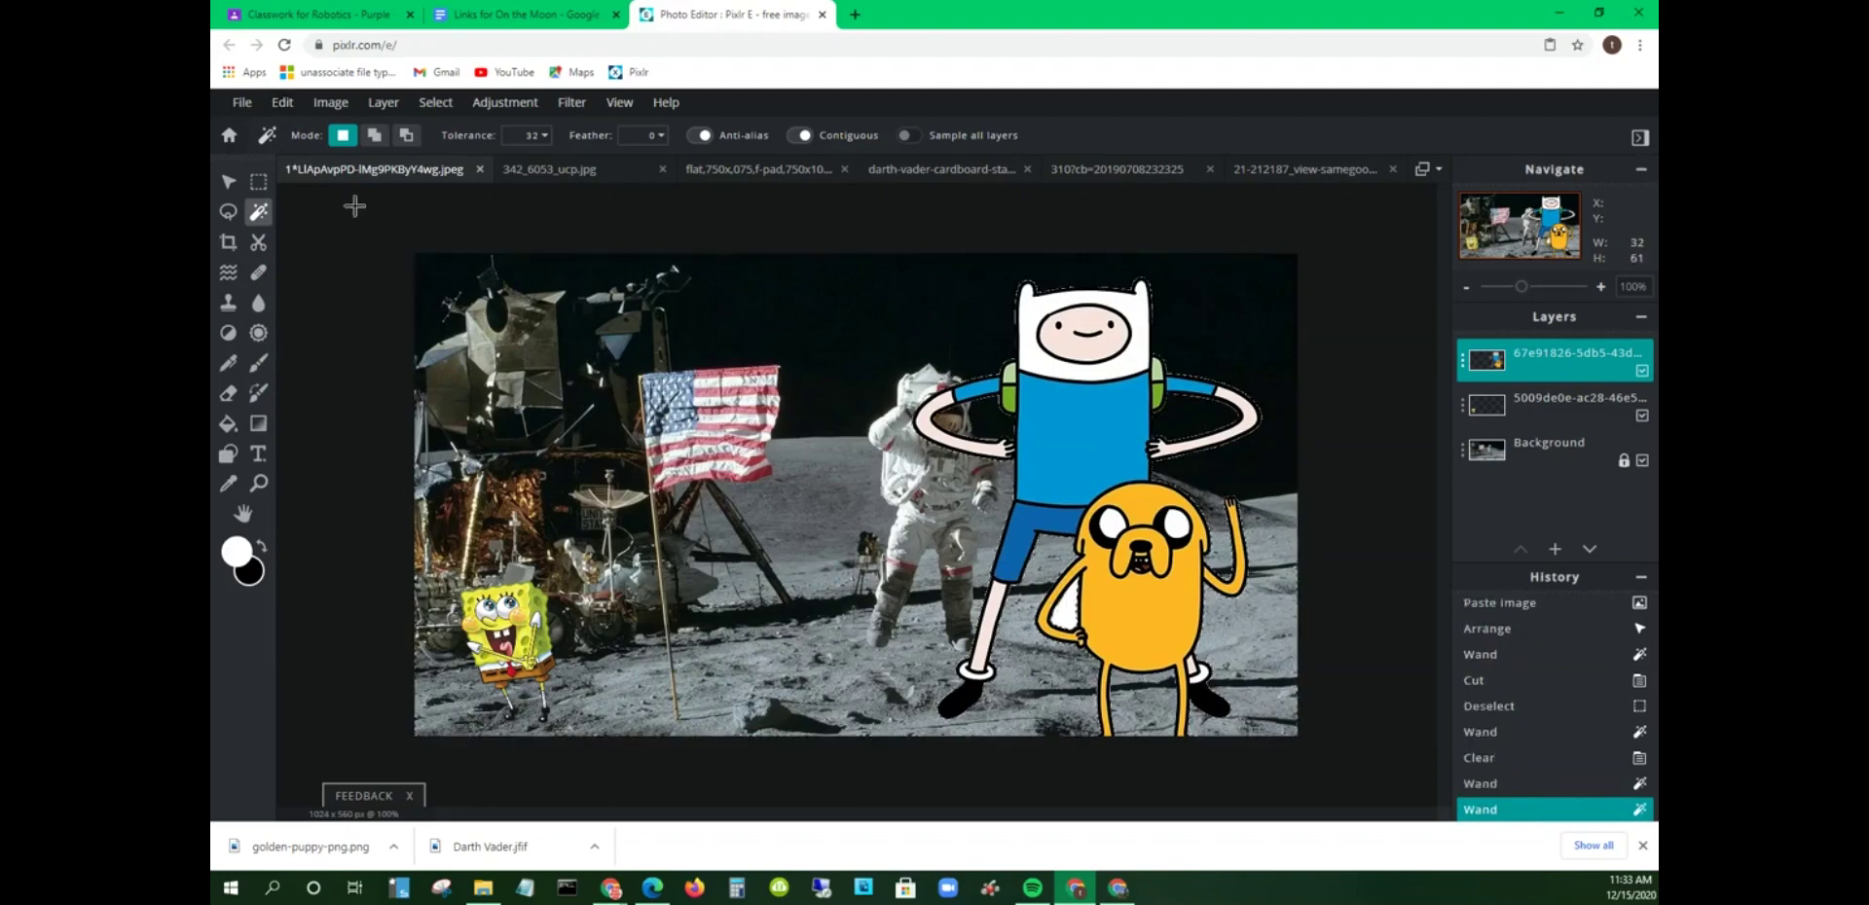
pyautogui.click(282, 102)
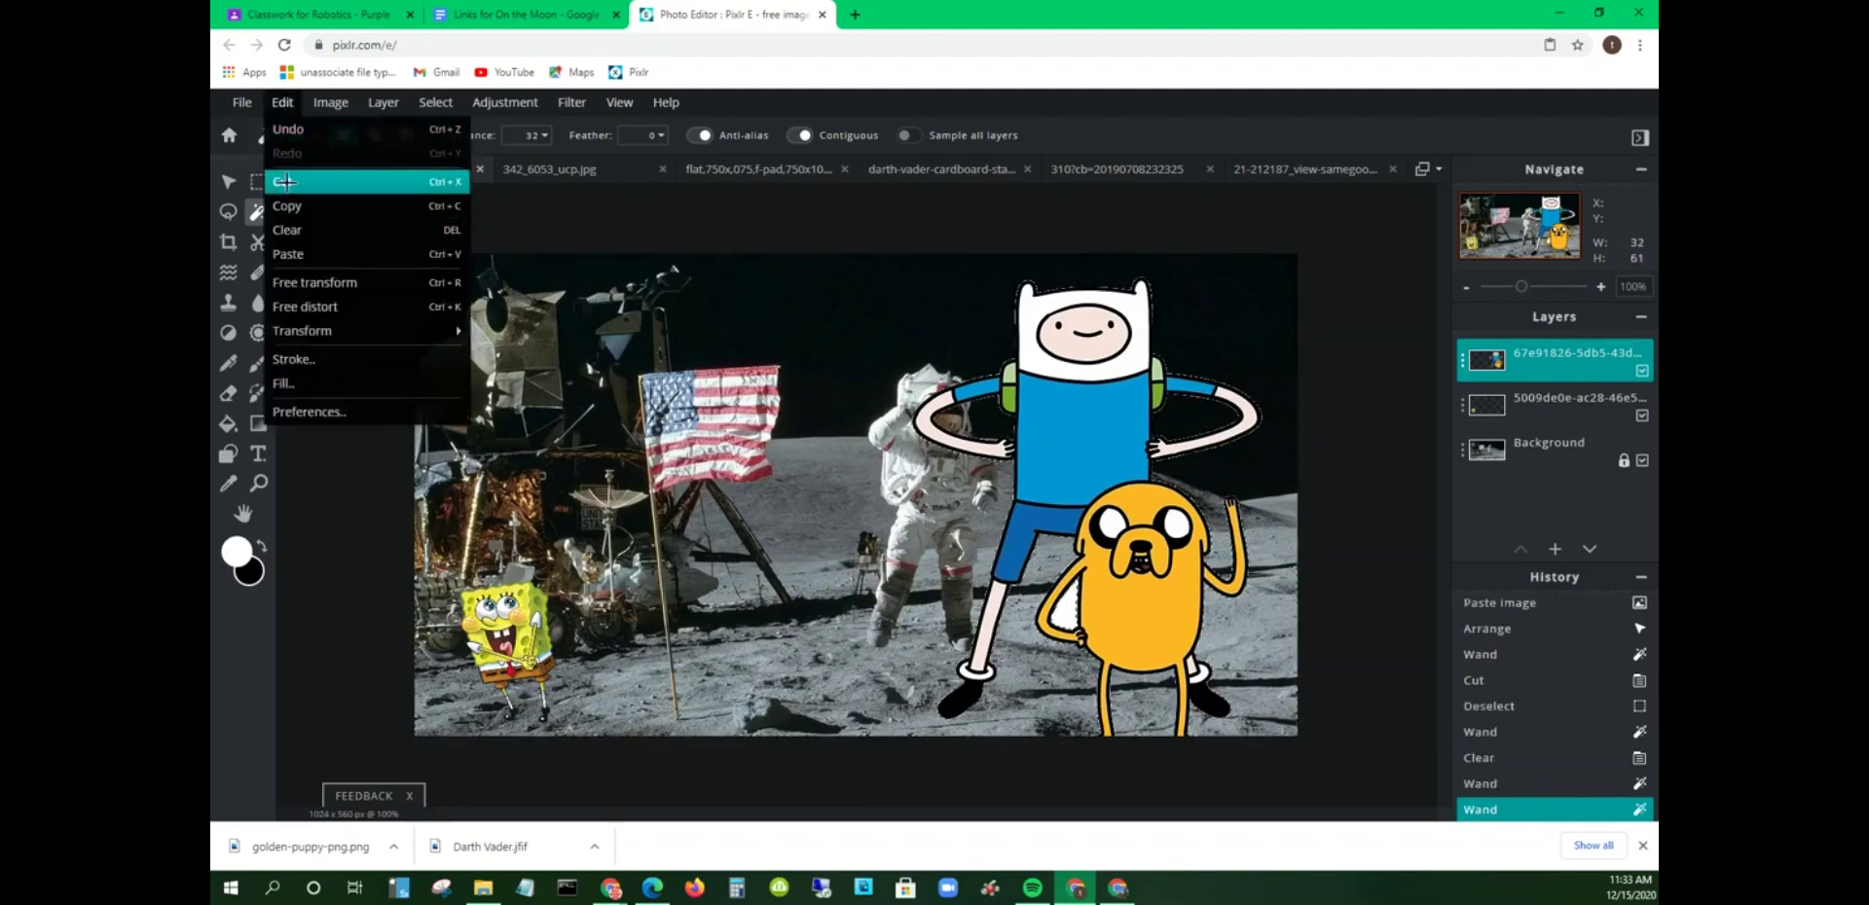
pyautogui.click(293, 190)
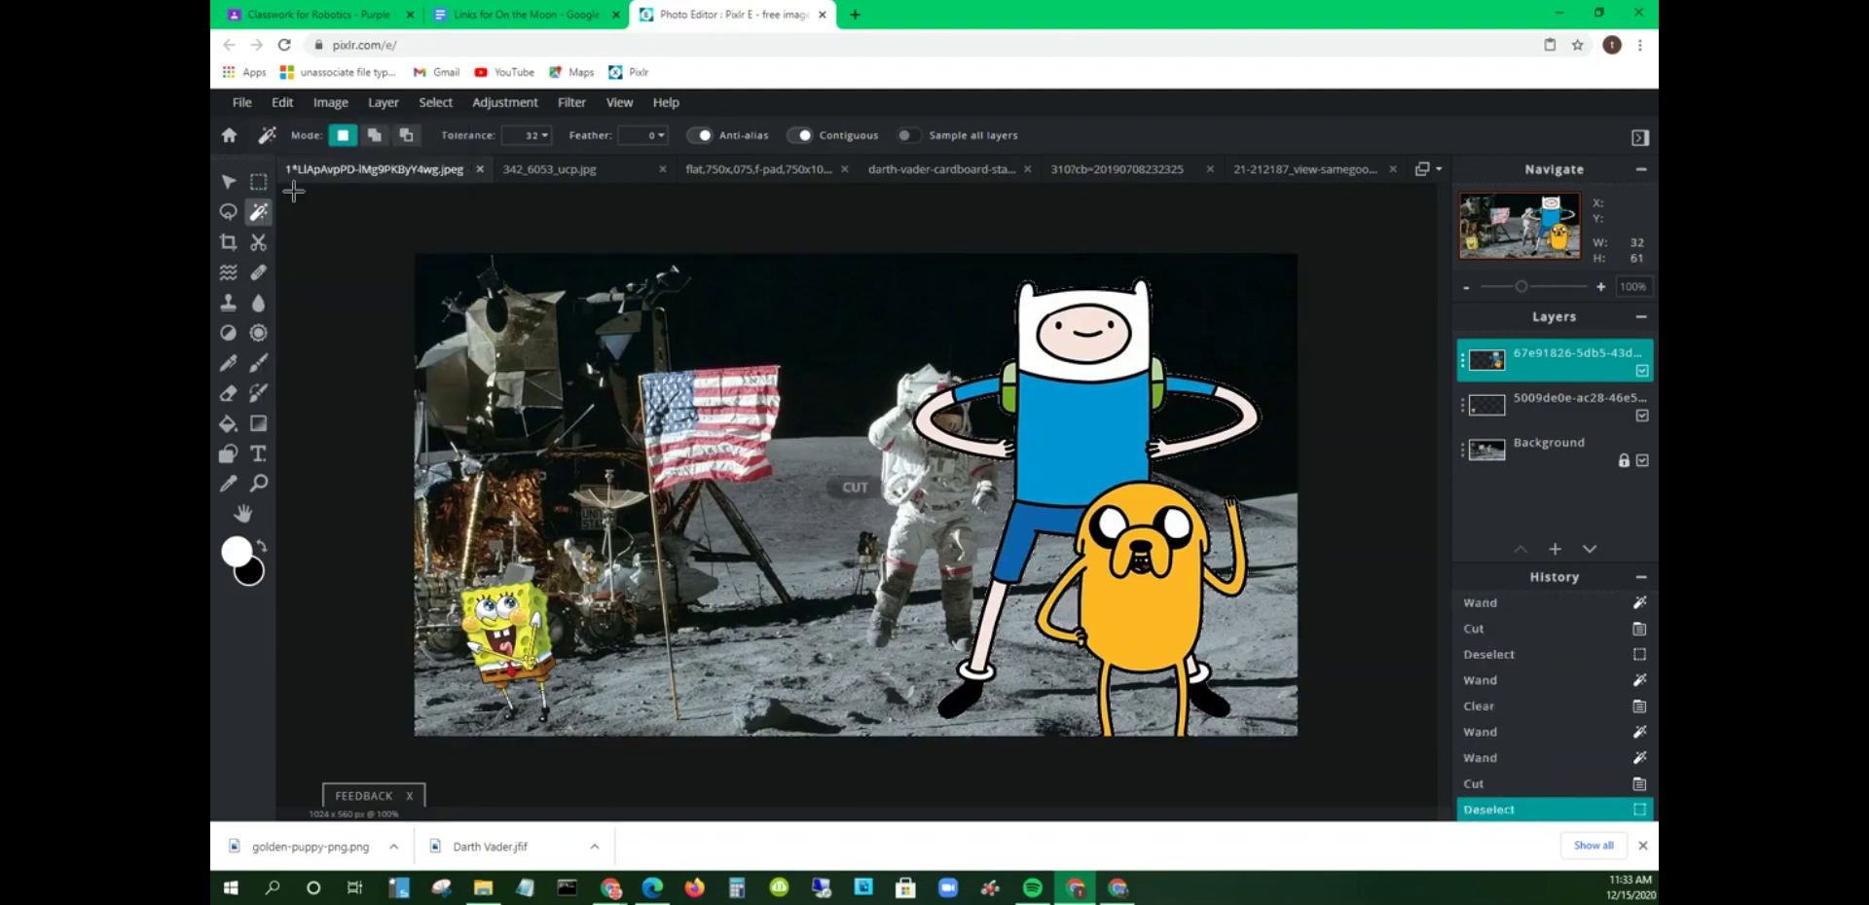
# Step: Shrink Finn and Jake onto the lunar surface right of the astronaut, then reselect the background layer
pyautogui.click(228, 182)
pyautogui.moveTo(1070, 412); pyautogui.dragTo(942, 477)
pyautogui.moveTo(774, 306); pyautogui.dragTo(1197, 562)
pyautogui.moveTo(1124, 519); pyautogui.dragTo(1088, 476)
pyautogui.click(1124, 405)
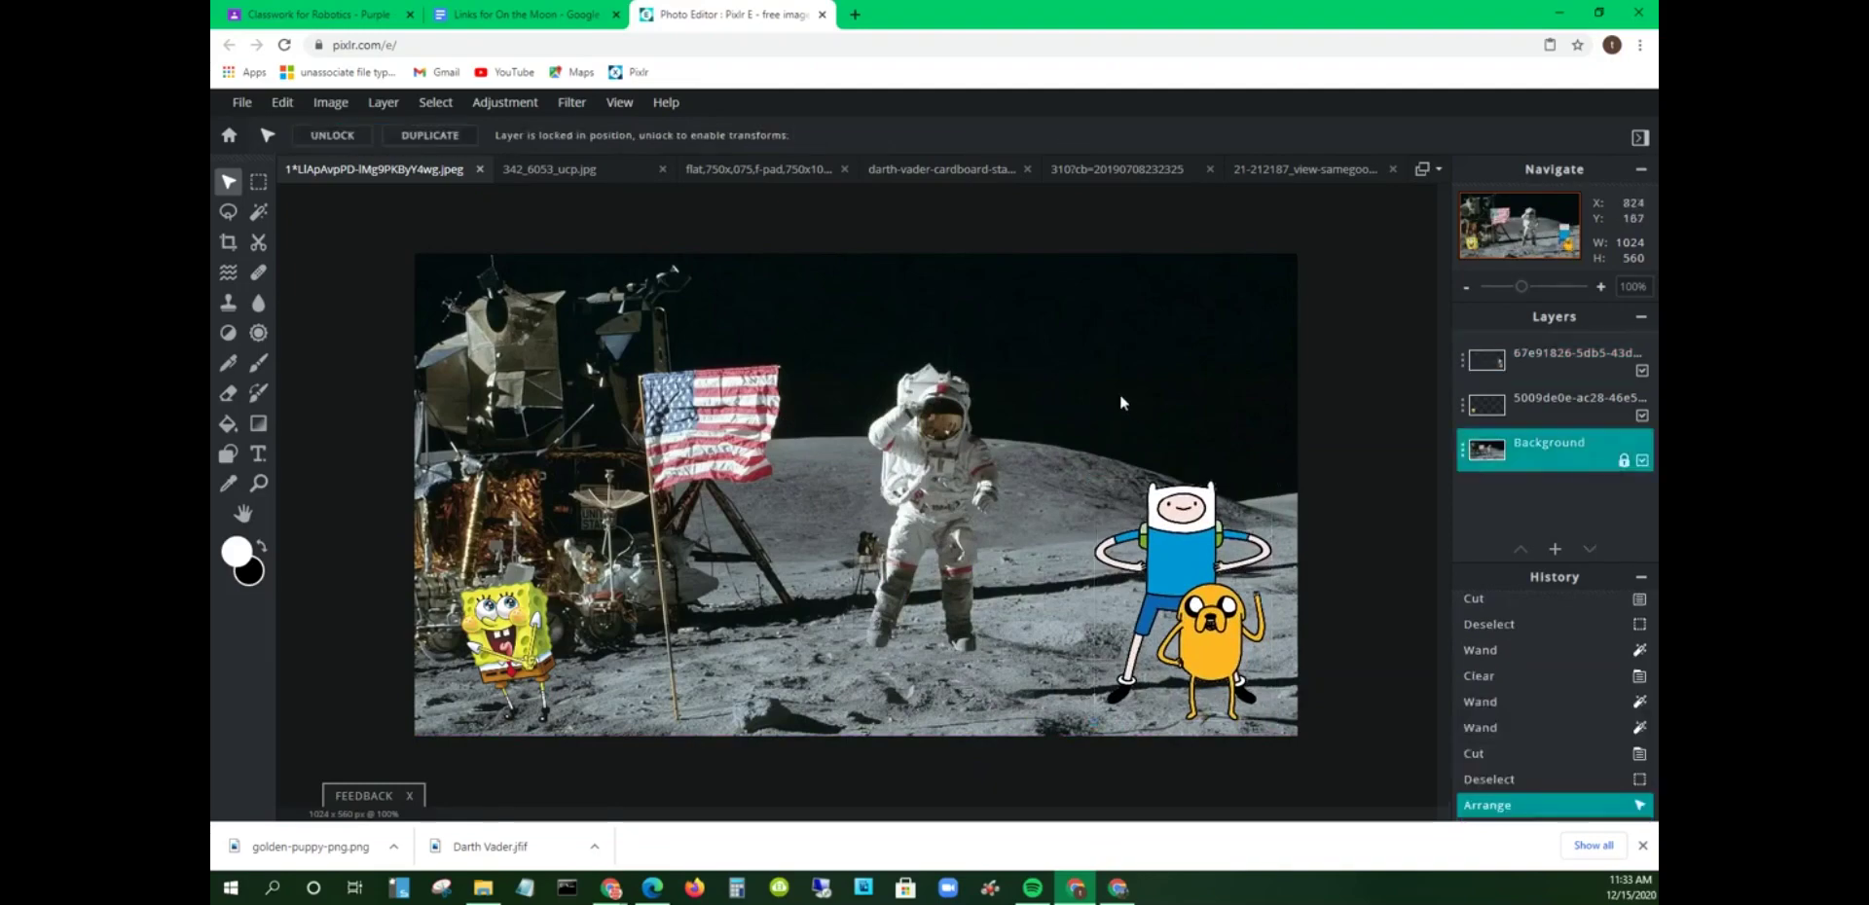
# Step: Select the entire Millennium Falcon spaceship image in its own tab
pyautogui.click(714, 168)
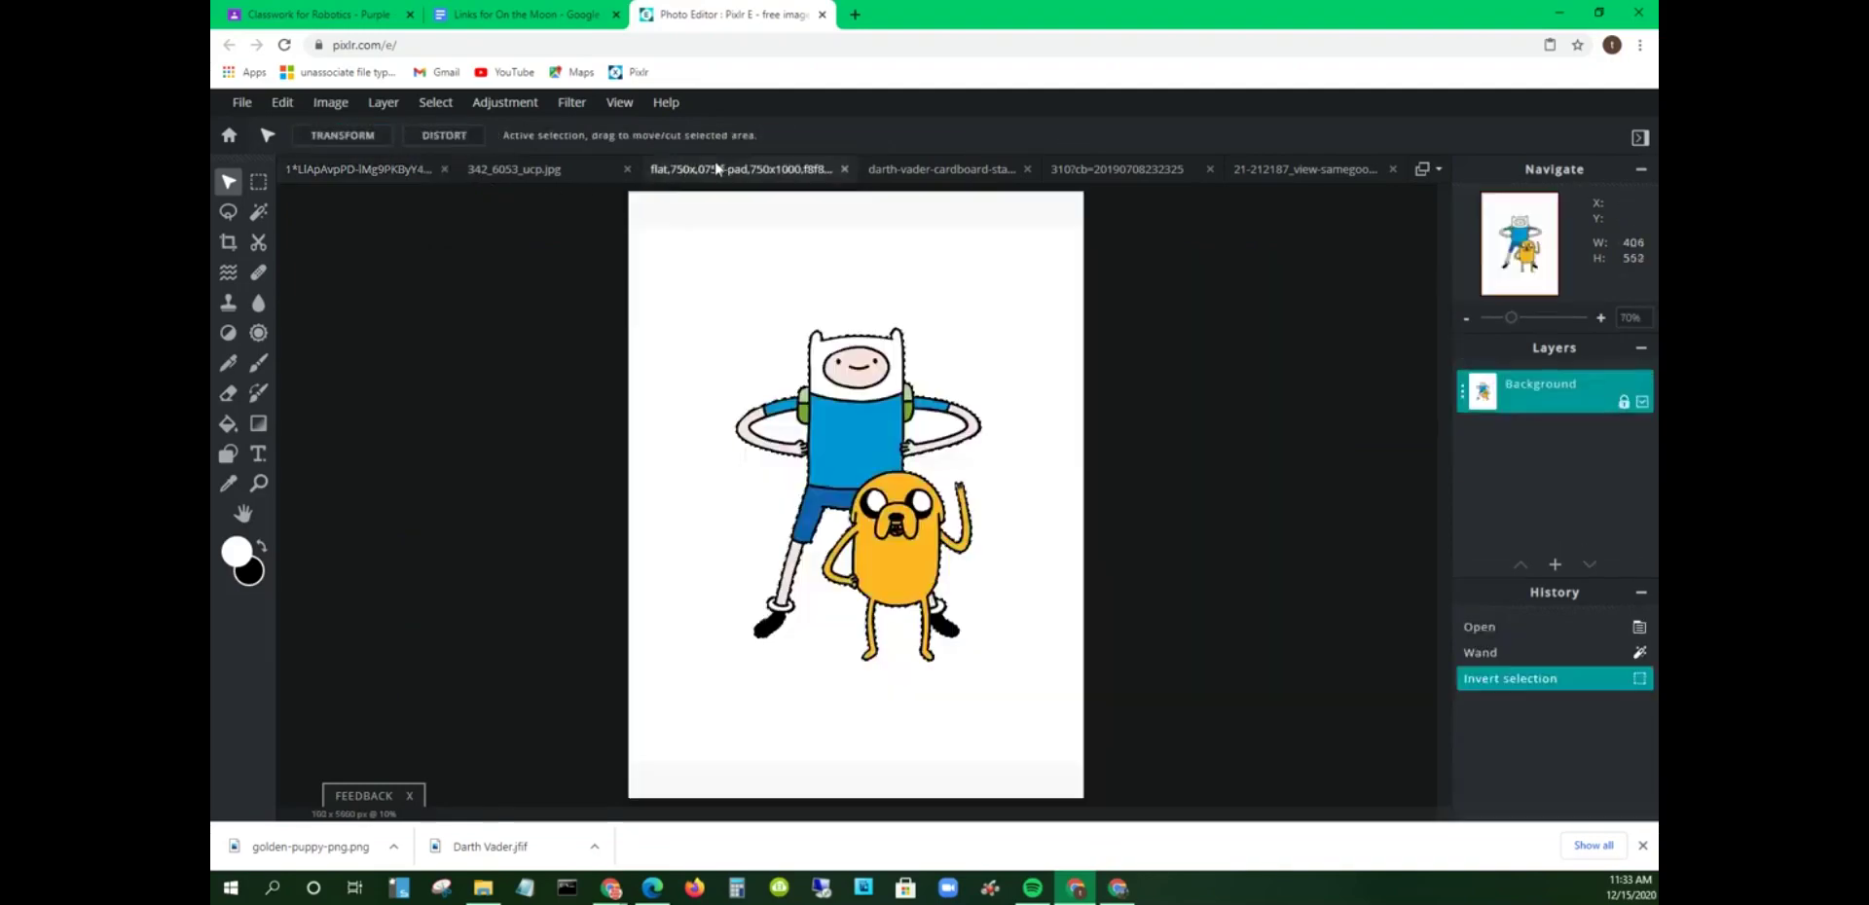
pyautogui.click(891, 169)
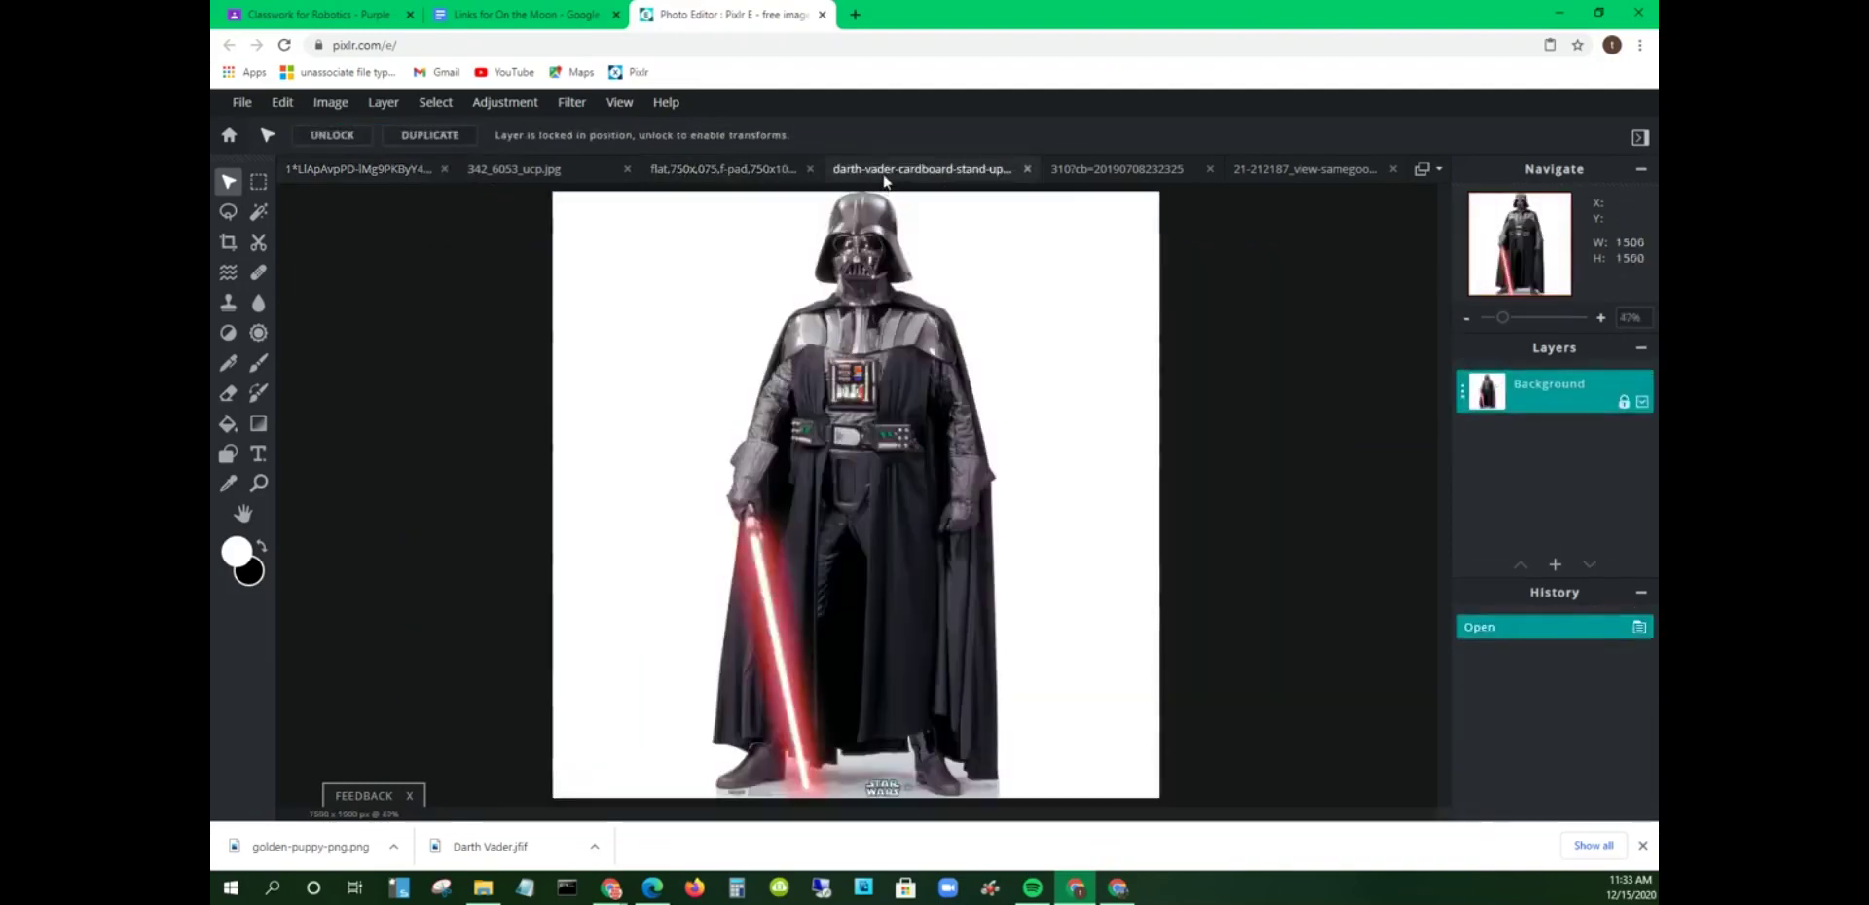
pyautogui.click(1071, 170)
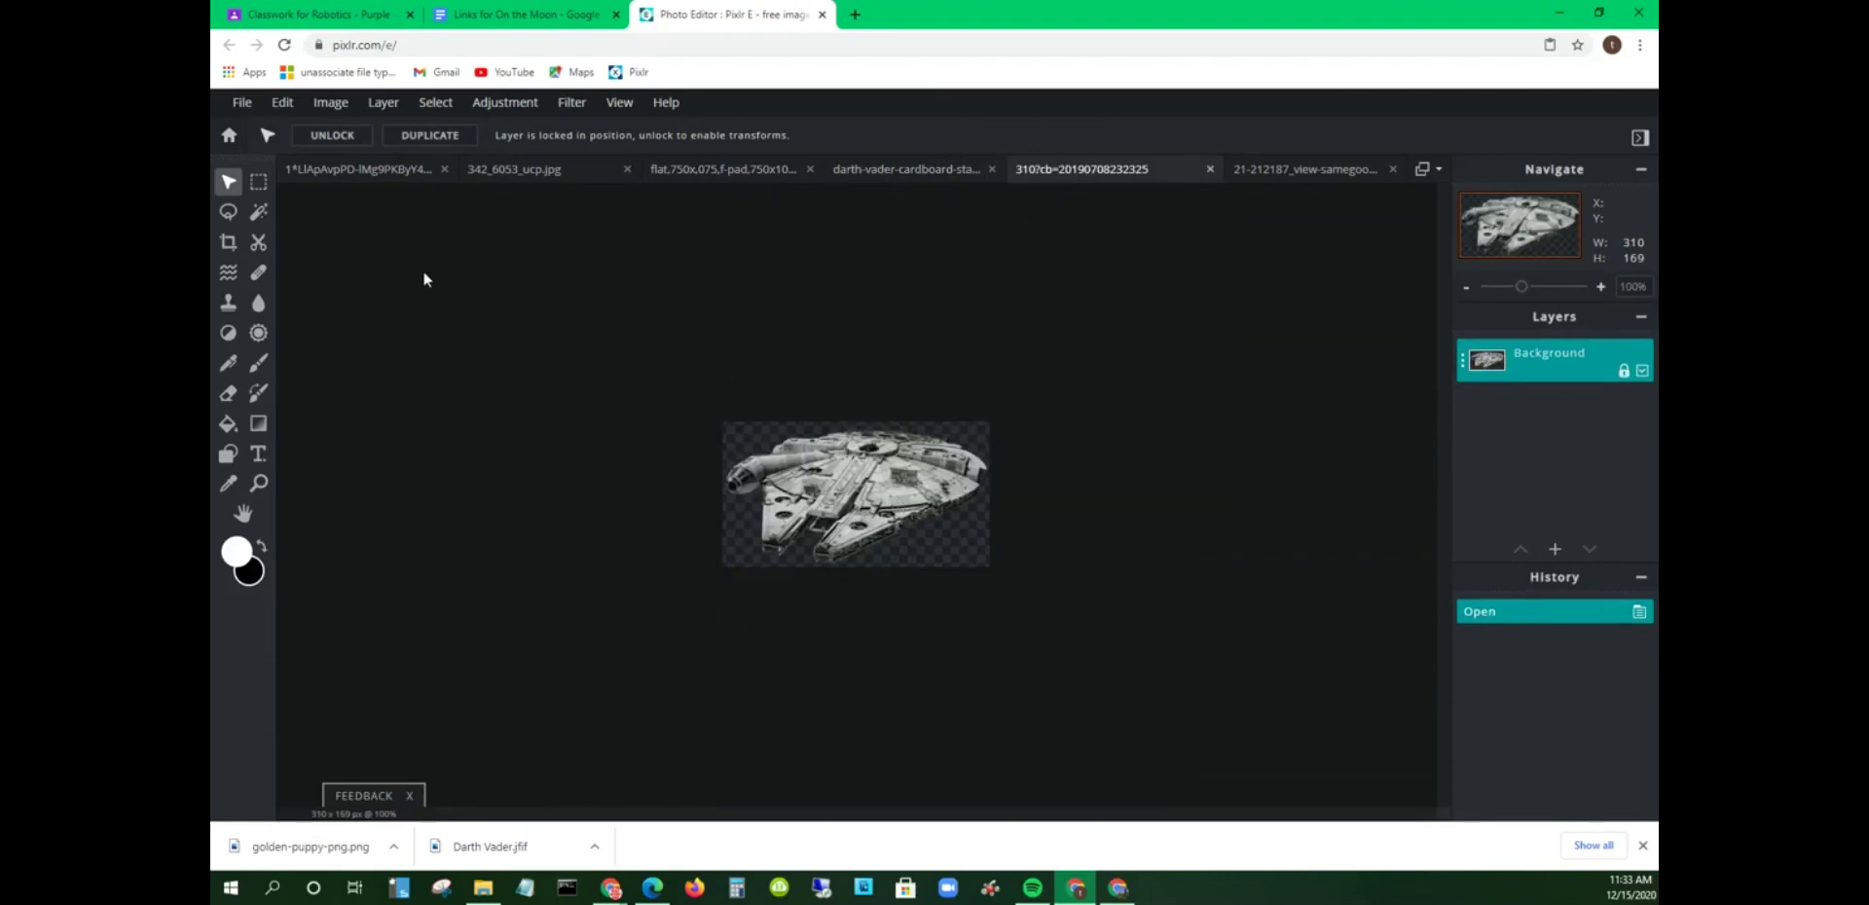
pyautogui.click(258, 185)
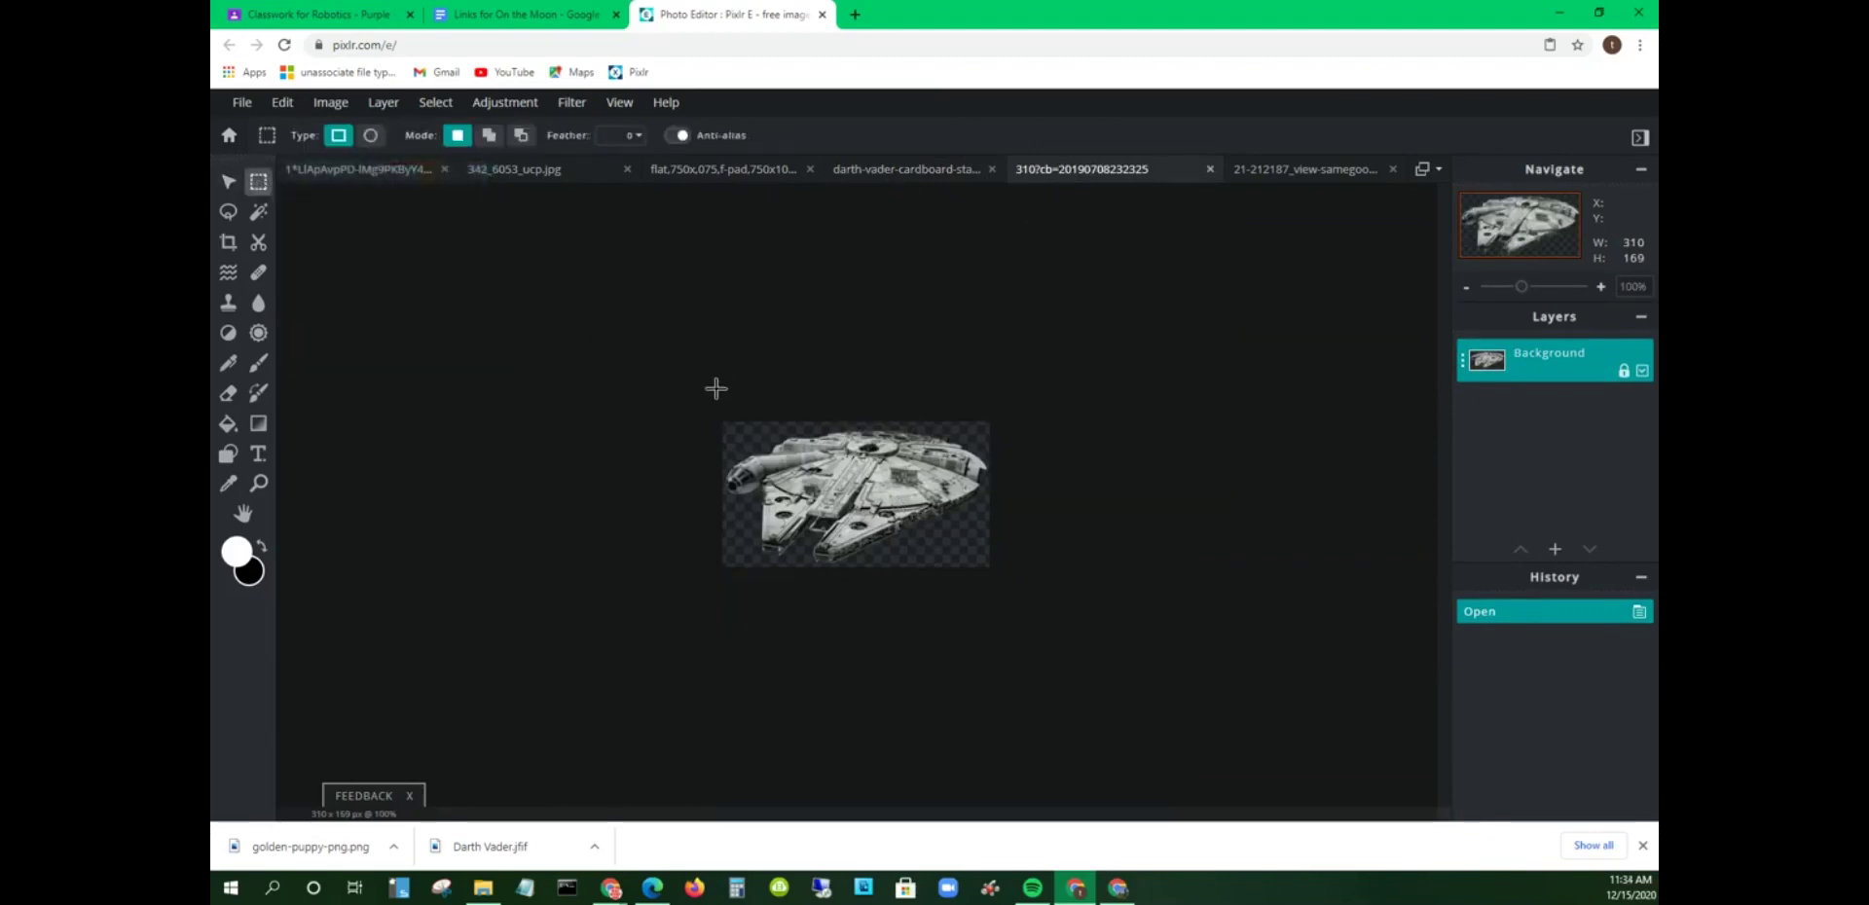
pyautogui.moveTo(686, 387); pyautogui.dragTo(1155, 694)
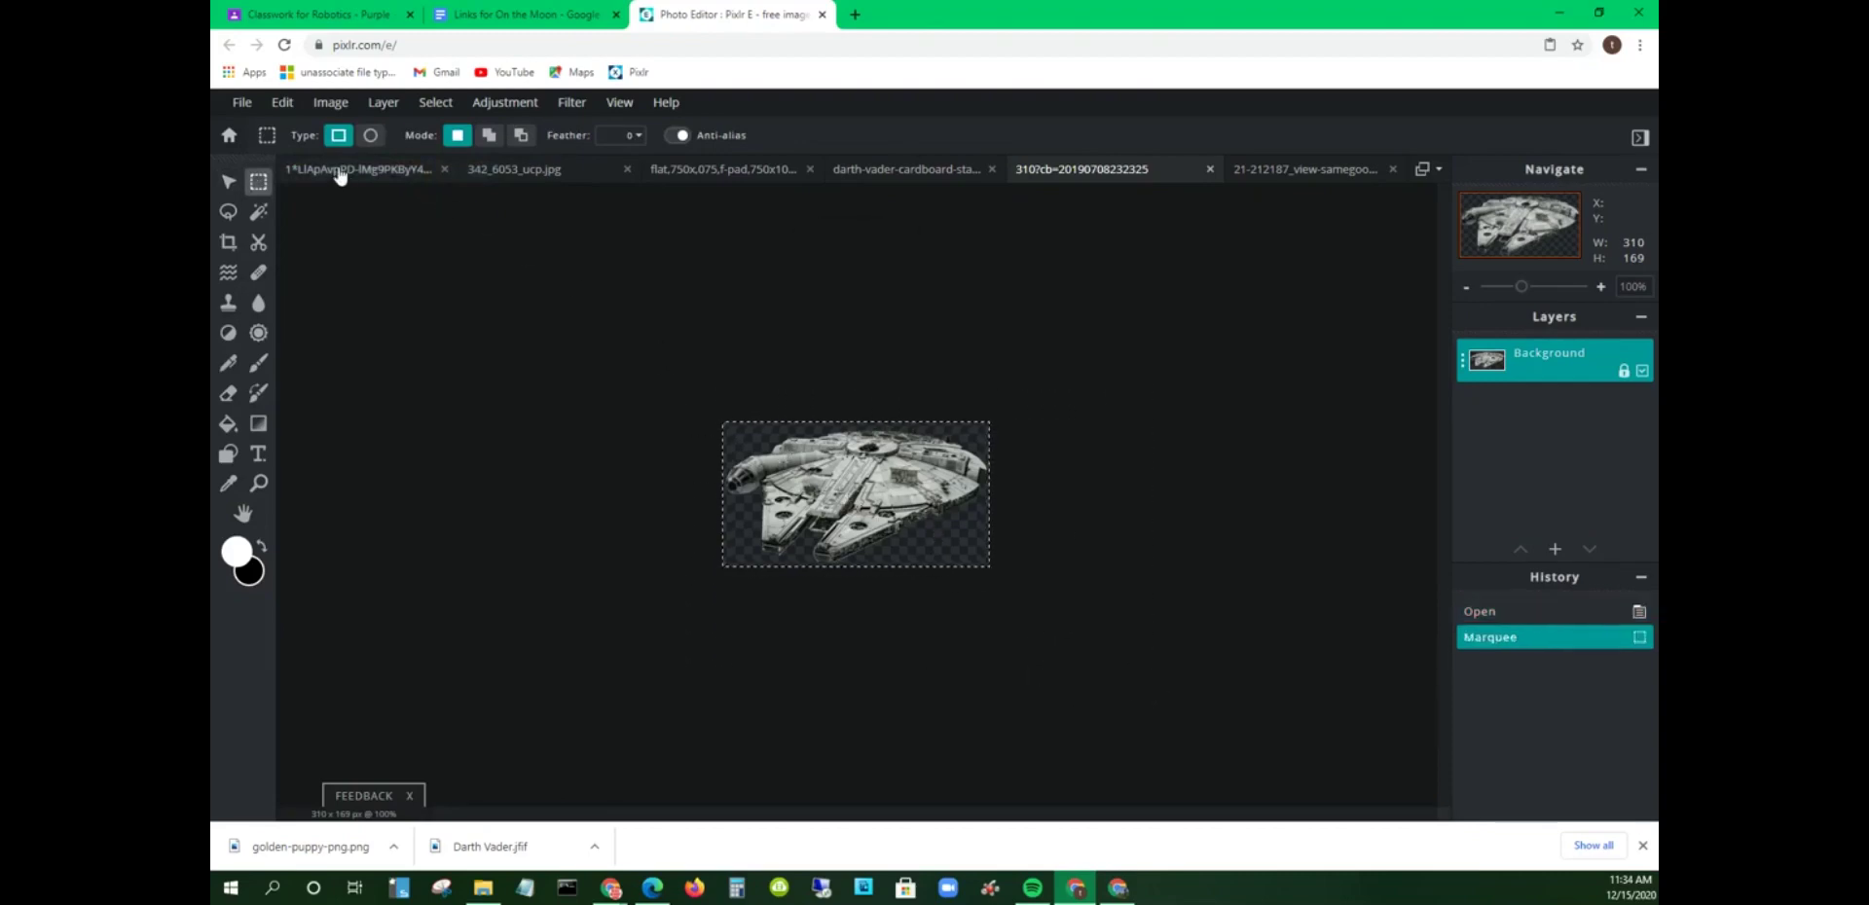
pyautogui.click(284, 104)
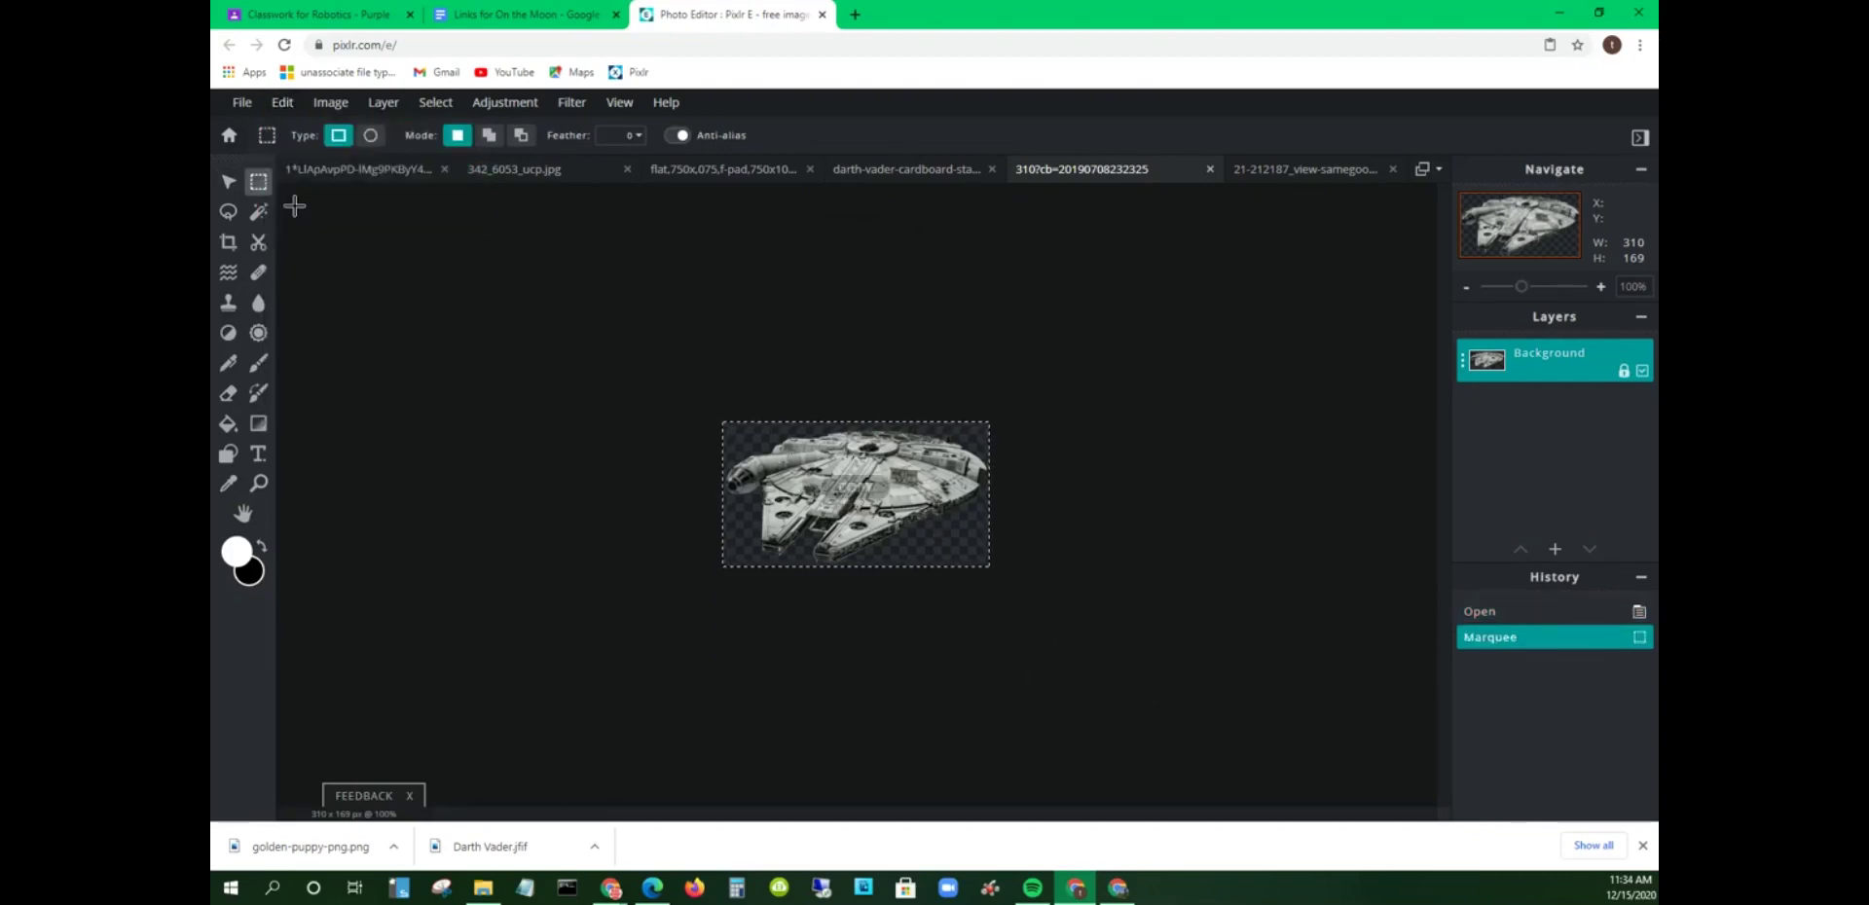
# Step: Paste the spaceship into the moon photo as a new layer, shrink it and place it upper right
pyautogui.click(343, 171)
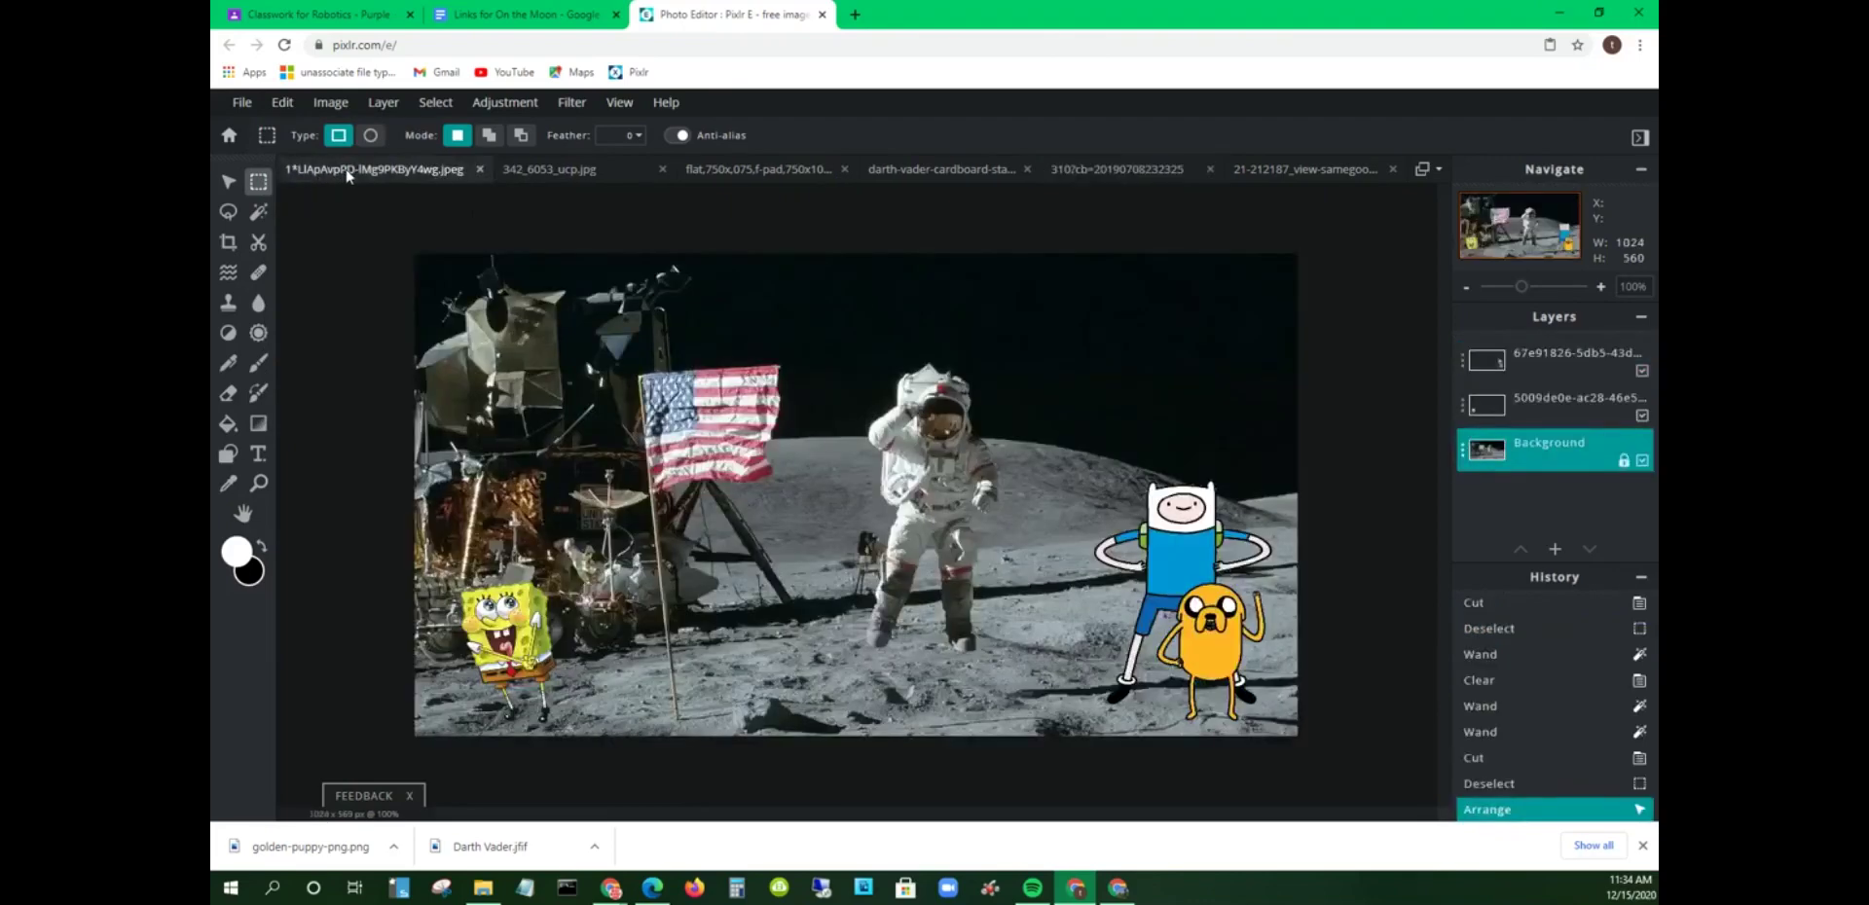
pyautogui.click(282, 102)
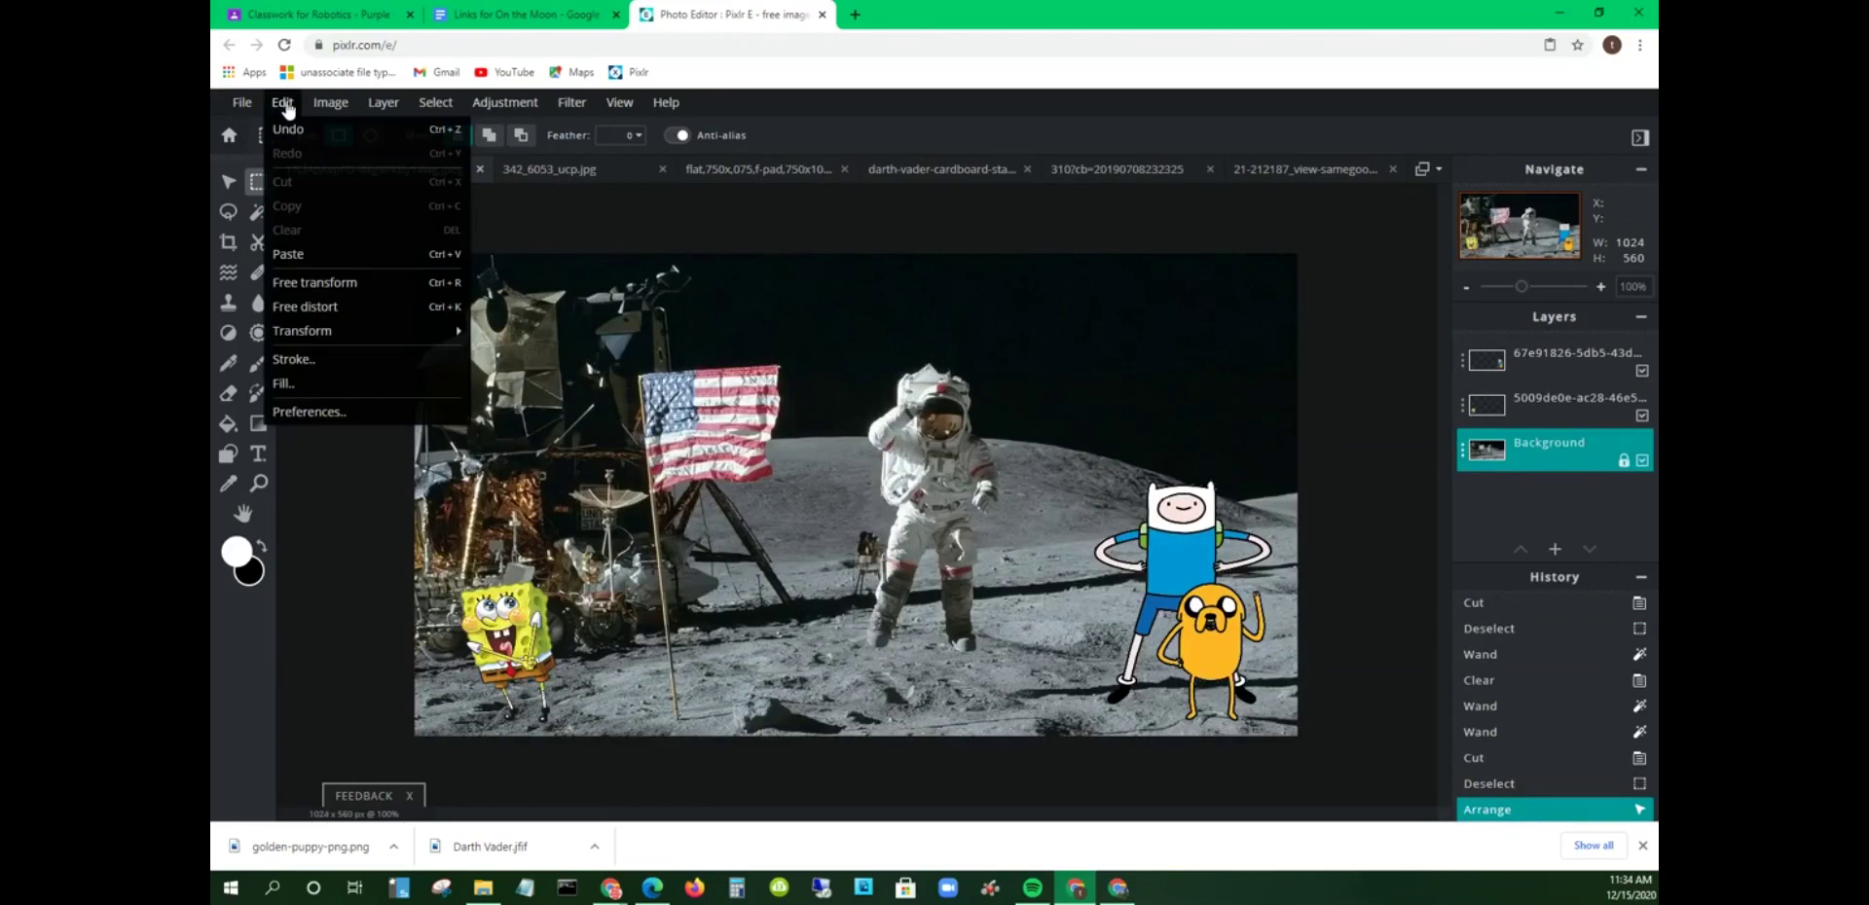
pyautogui.click(308, 252)
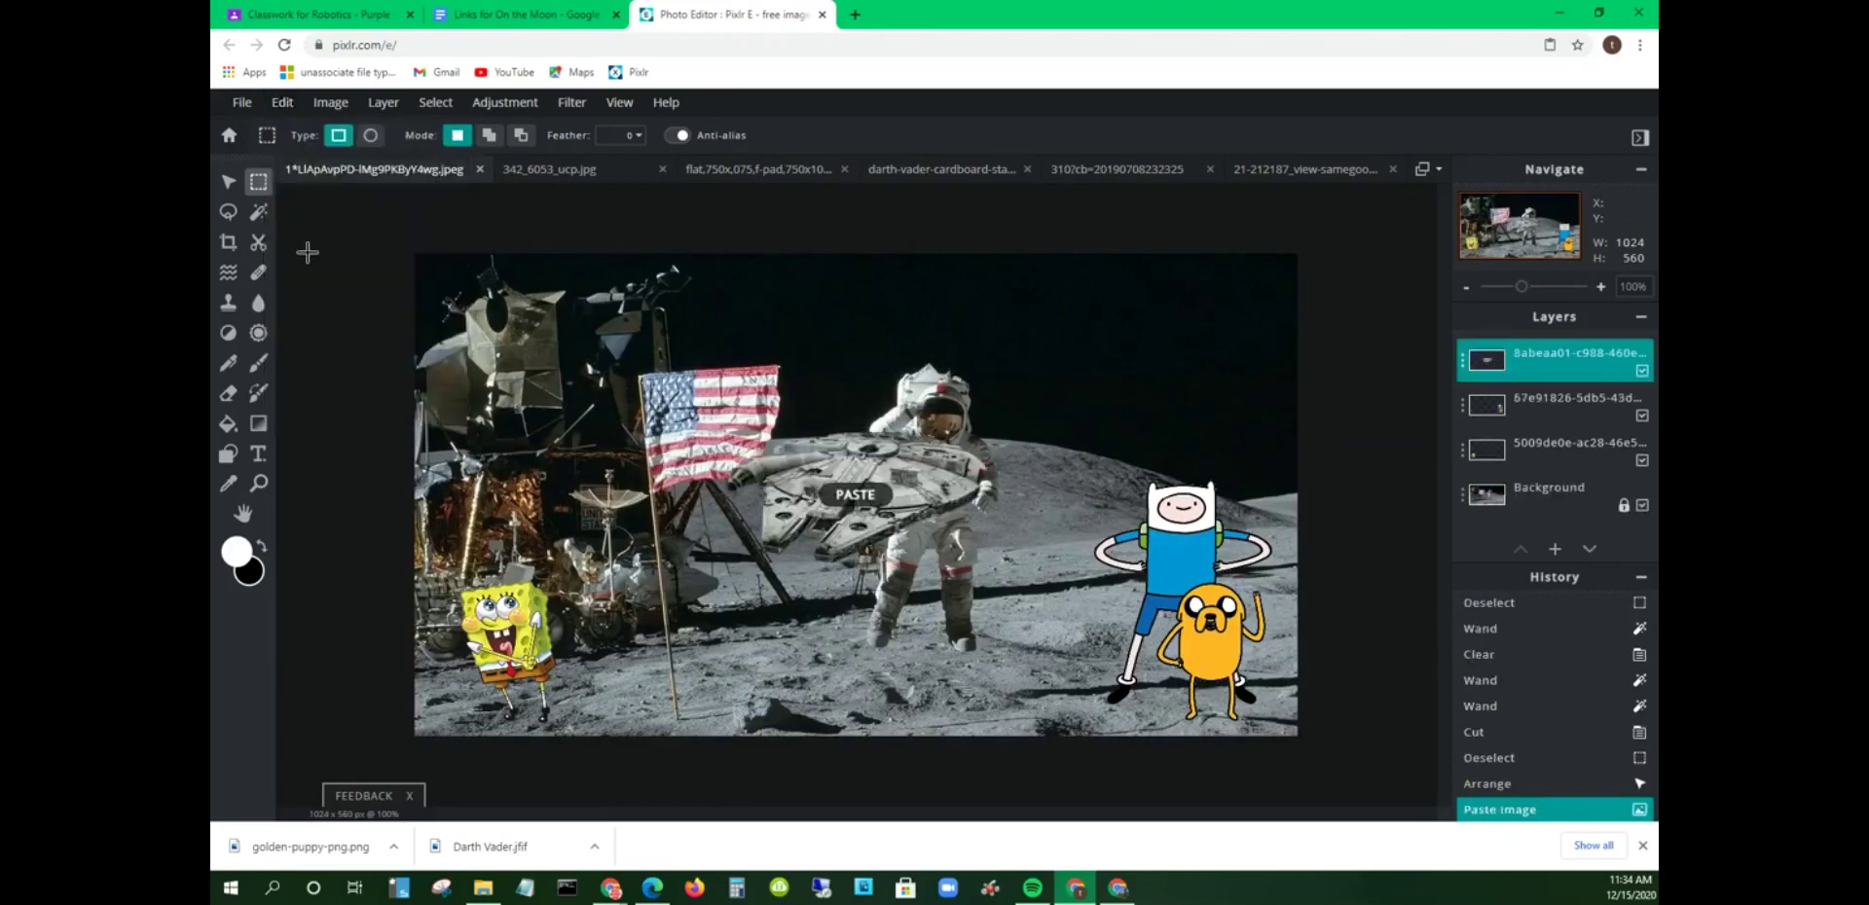
pyautogui.click(229, 185)
pyautogui.moveTo(856, 496); pyautogui.dragTo(1138, 344)
pyautogui.moveTo(1007, 418); pyautogui.dragTo(1077, 380)
pyautogui.moveTo(1176, 324); pyautogui.dragTo(1180, 331)
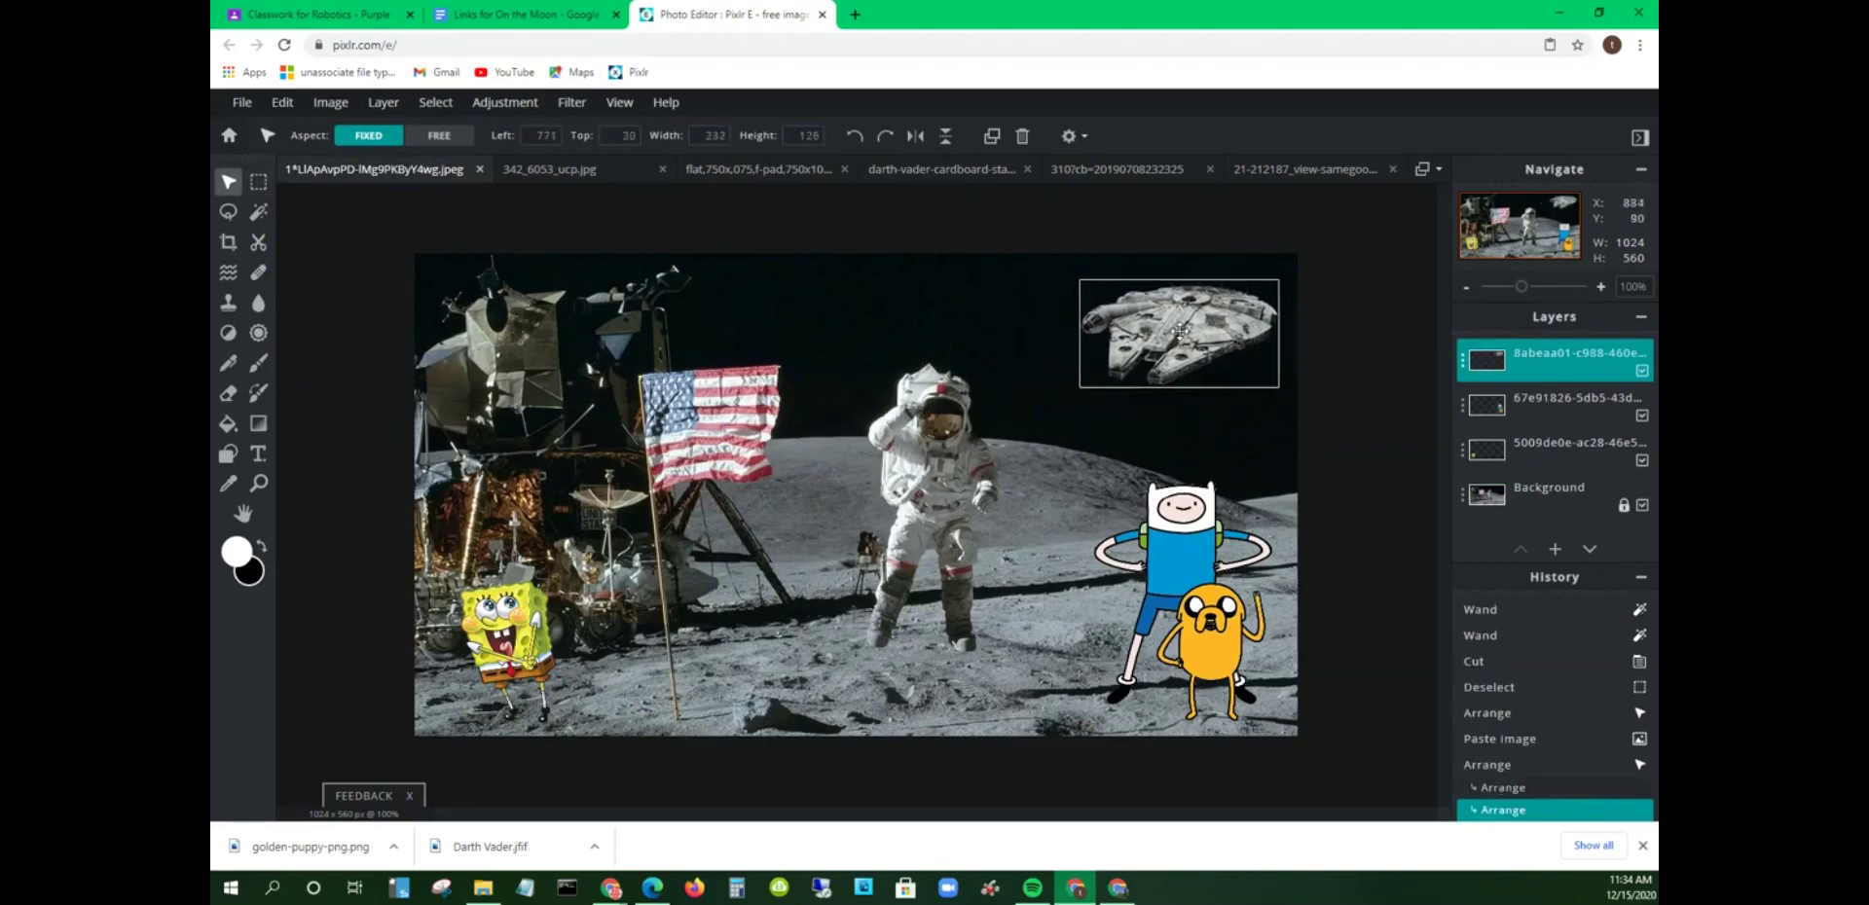
pyautogui.click(1393, 294)
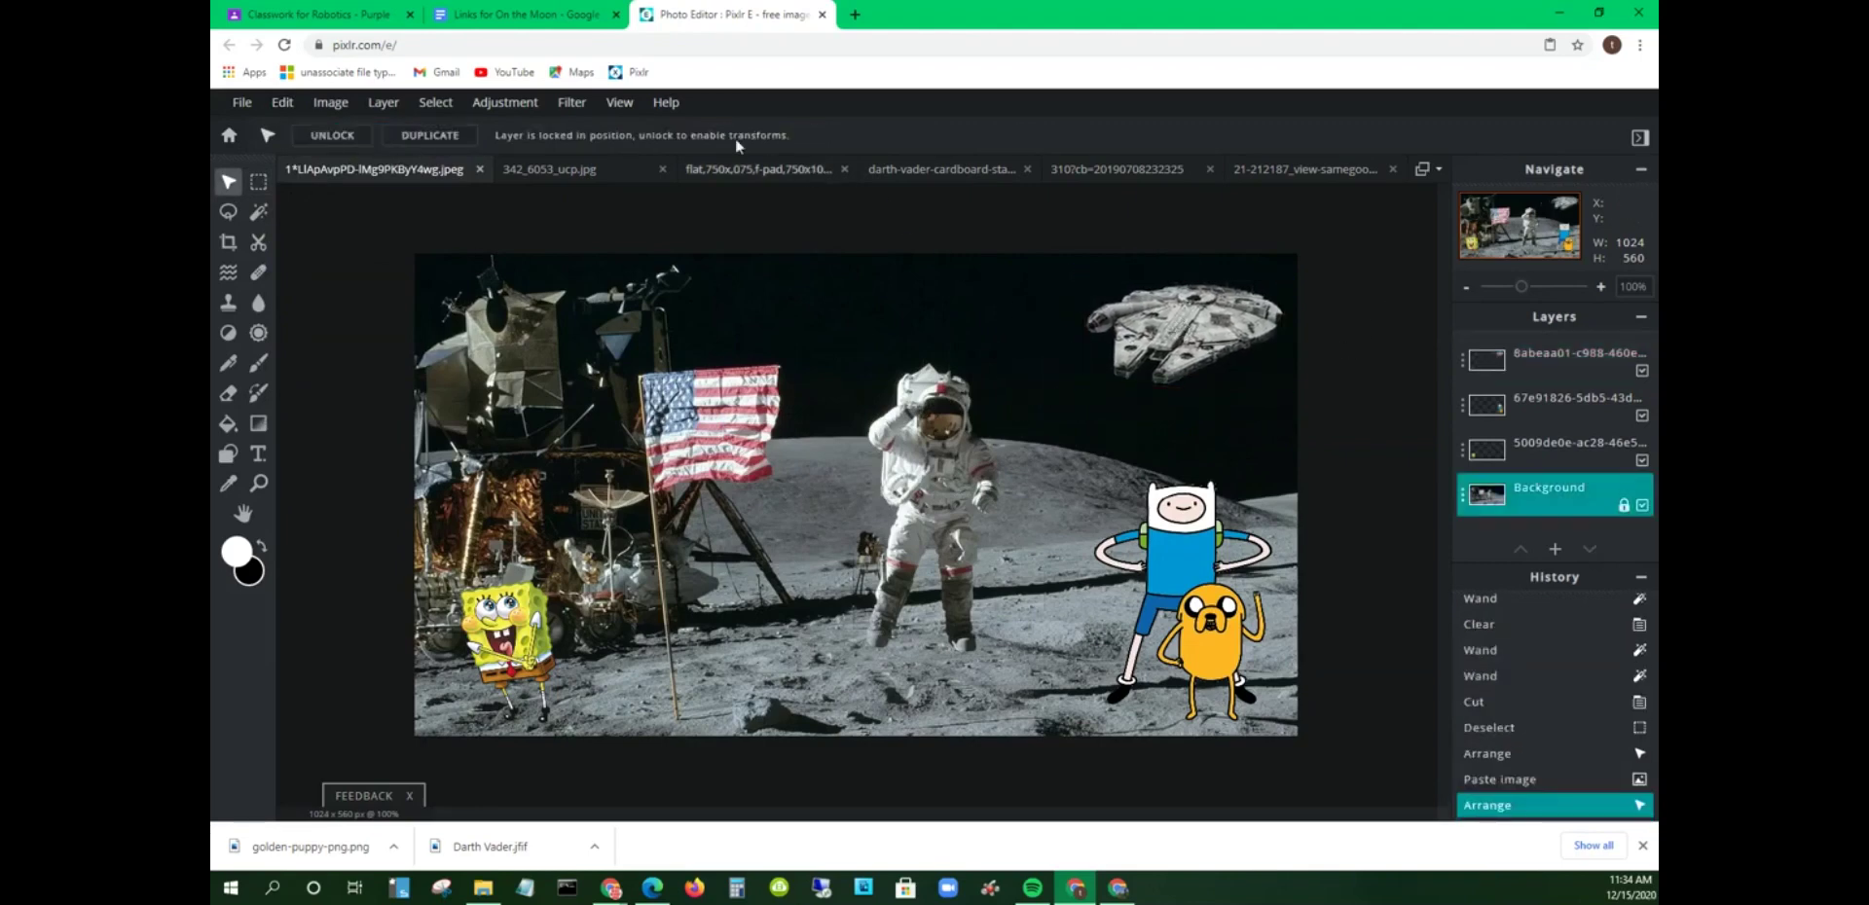
# Step: Marquee the whole Minecraft Steve image and copy it
pyautogui.click(1118, 172)
pyautogui.click(1251, 172)
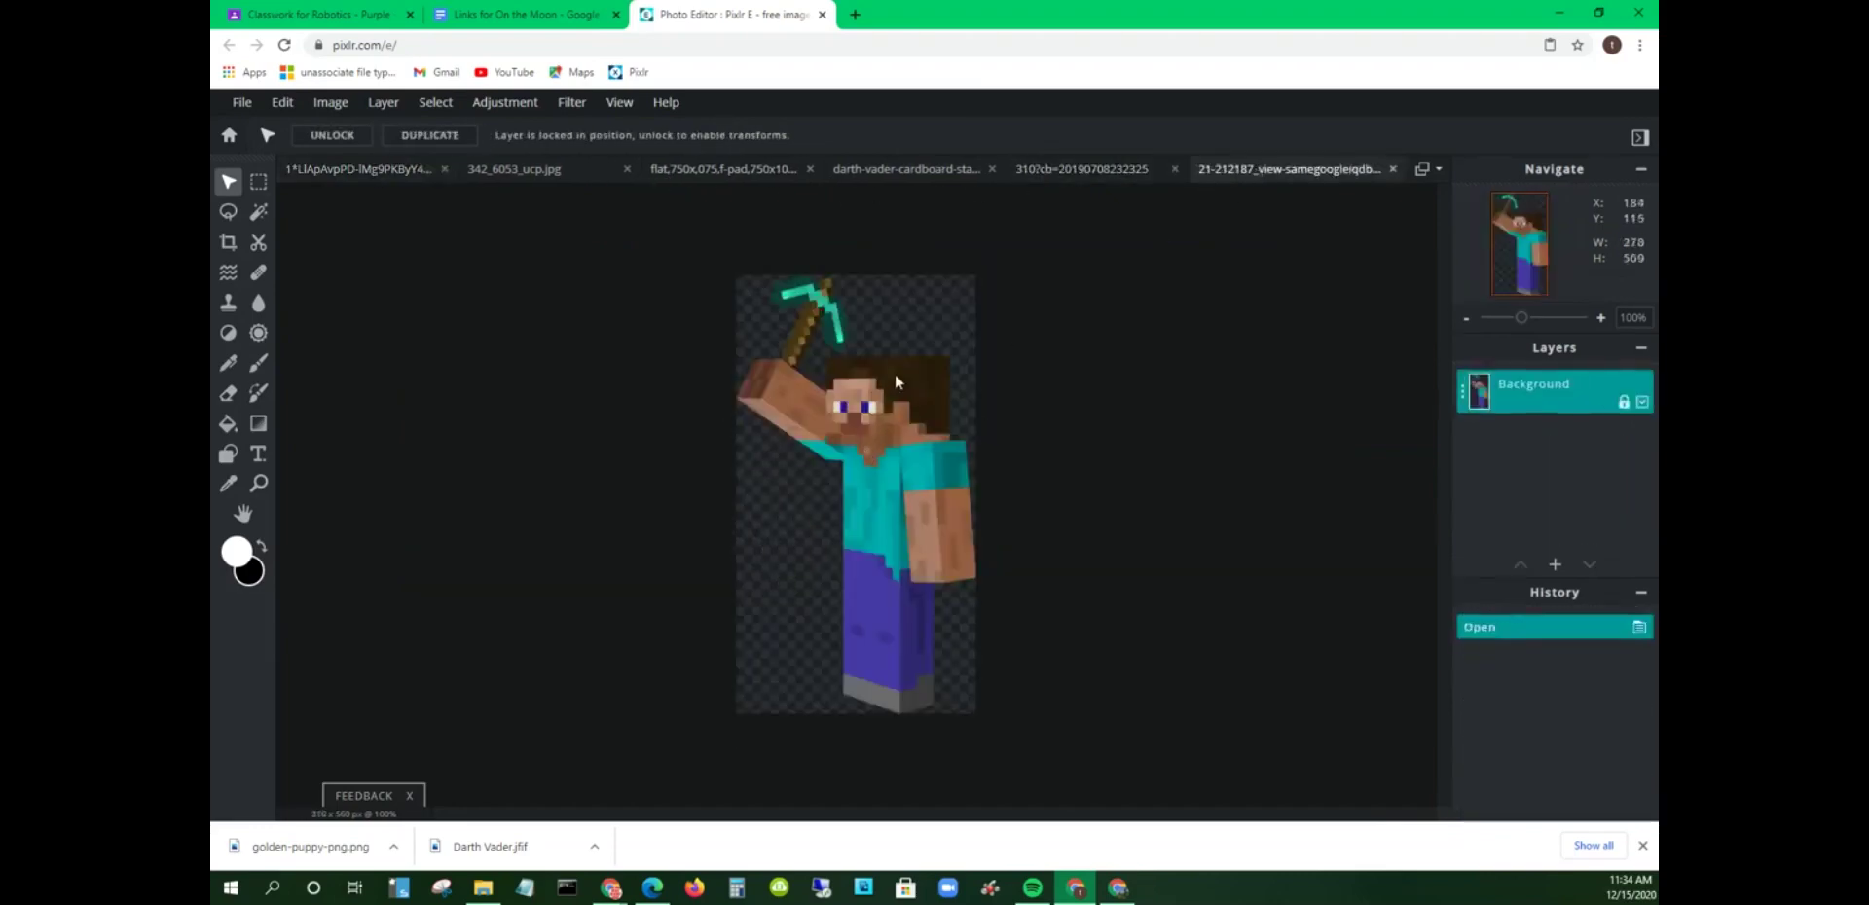
pyautogui.click(259, 184)
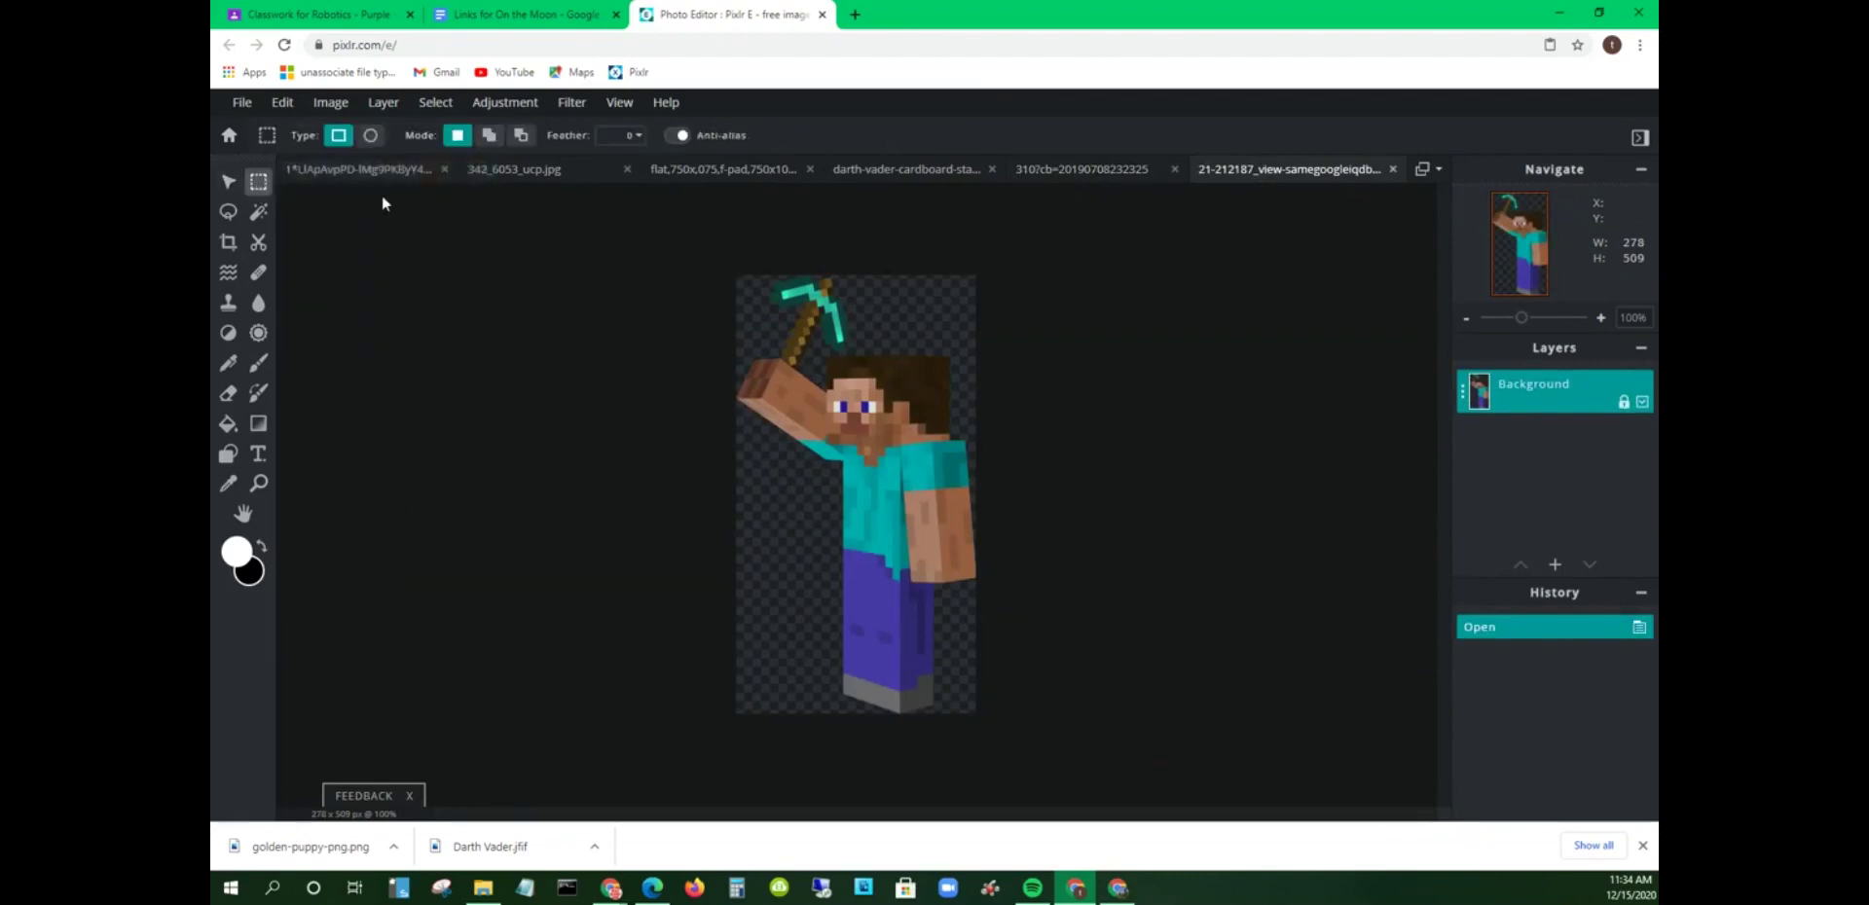
pyautogui.moveTo(720, 256); pyautogui.dragTo(1023, 733)
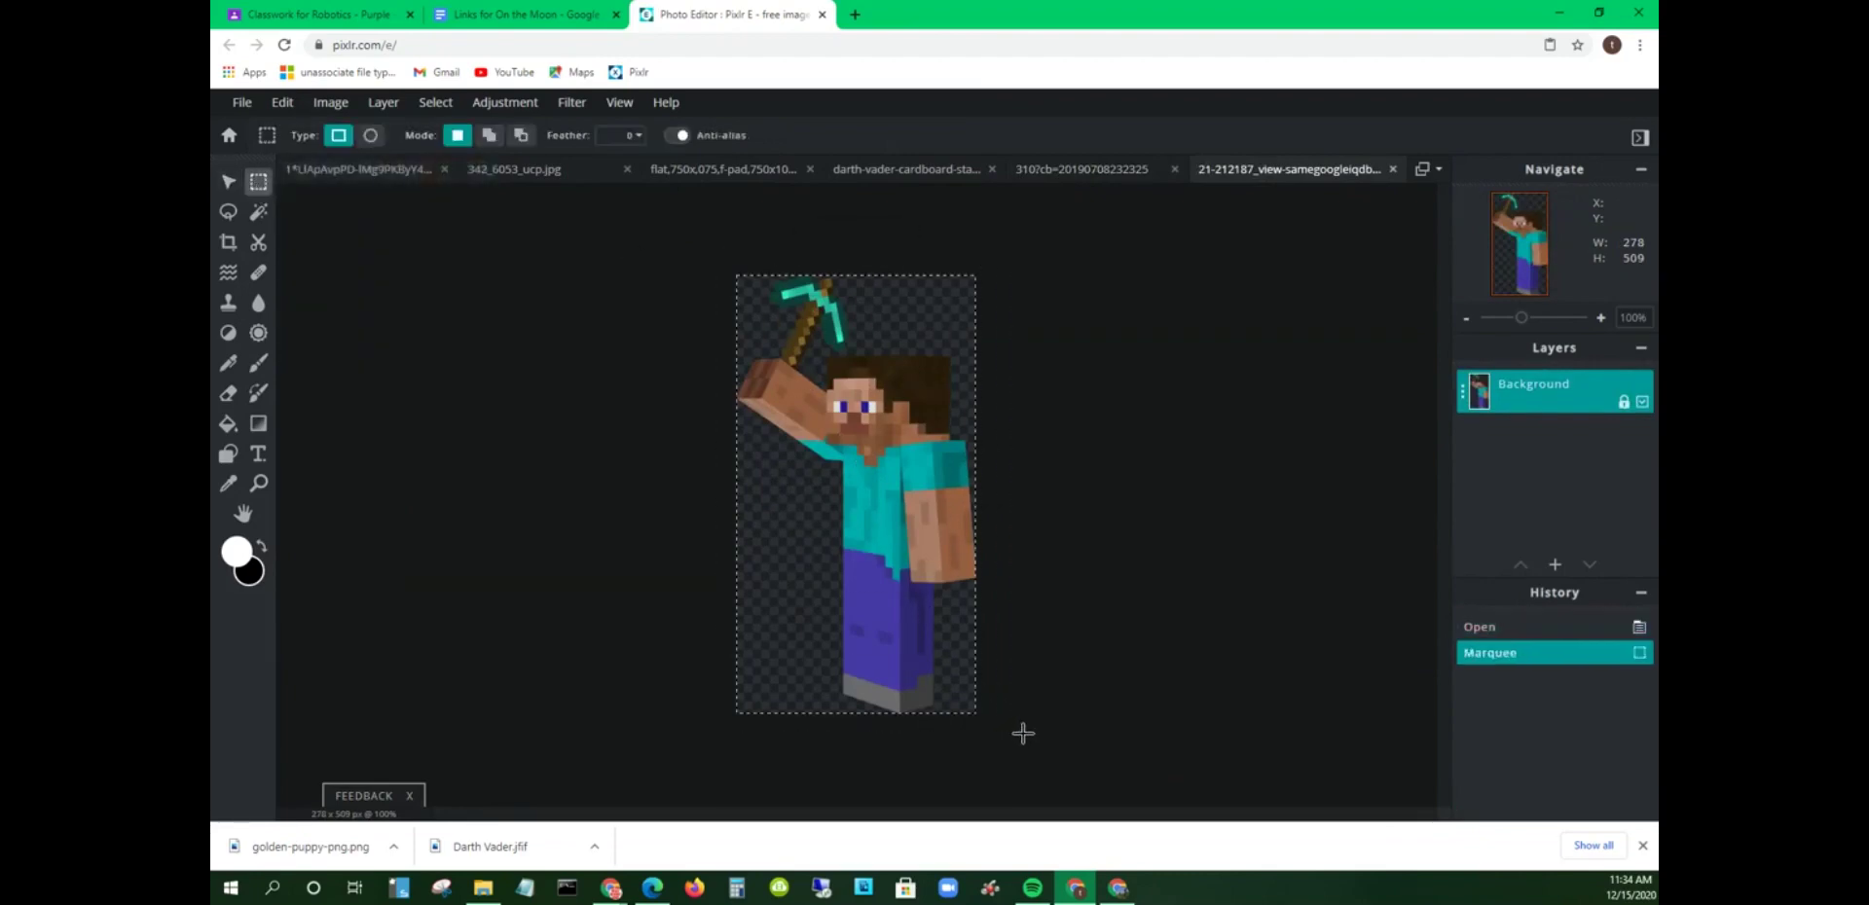
pyautogui.click(283, 102)
pyautogui.click(293, 206)
# Step: Paste Steve into the moon photo, shrink him and move him beside the flag
pyautogui.click(341, 169)
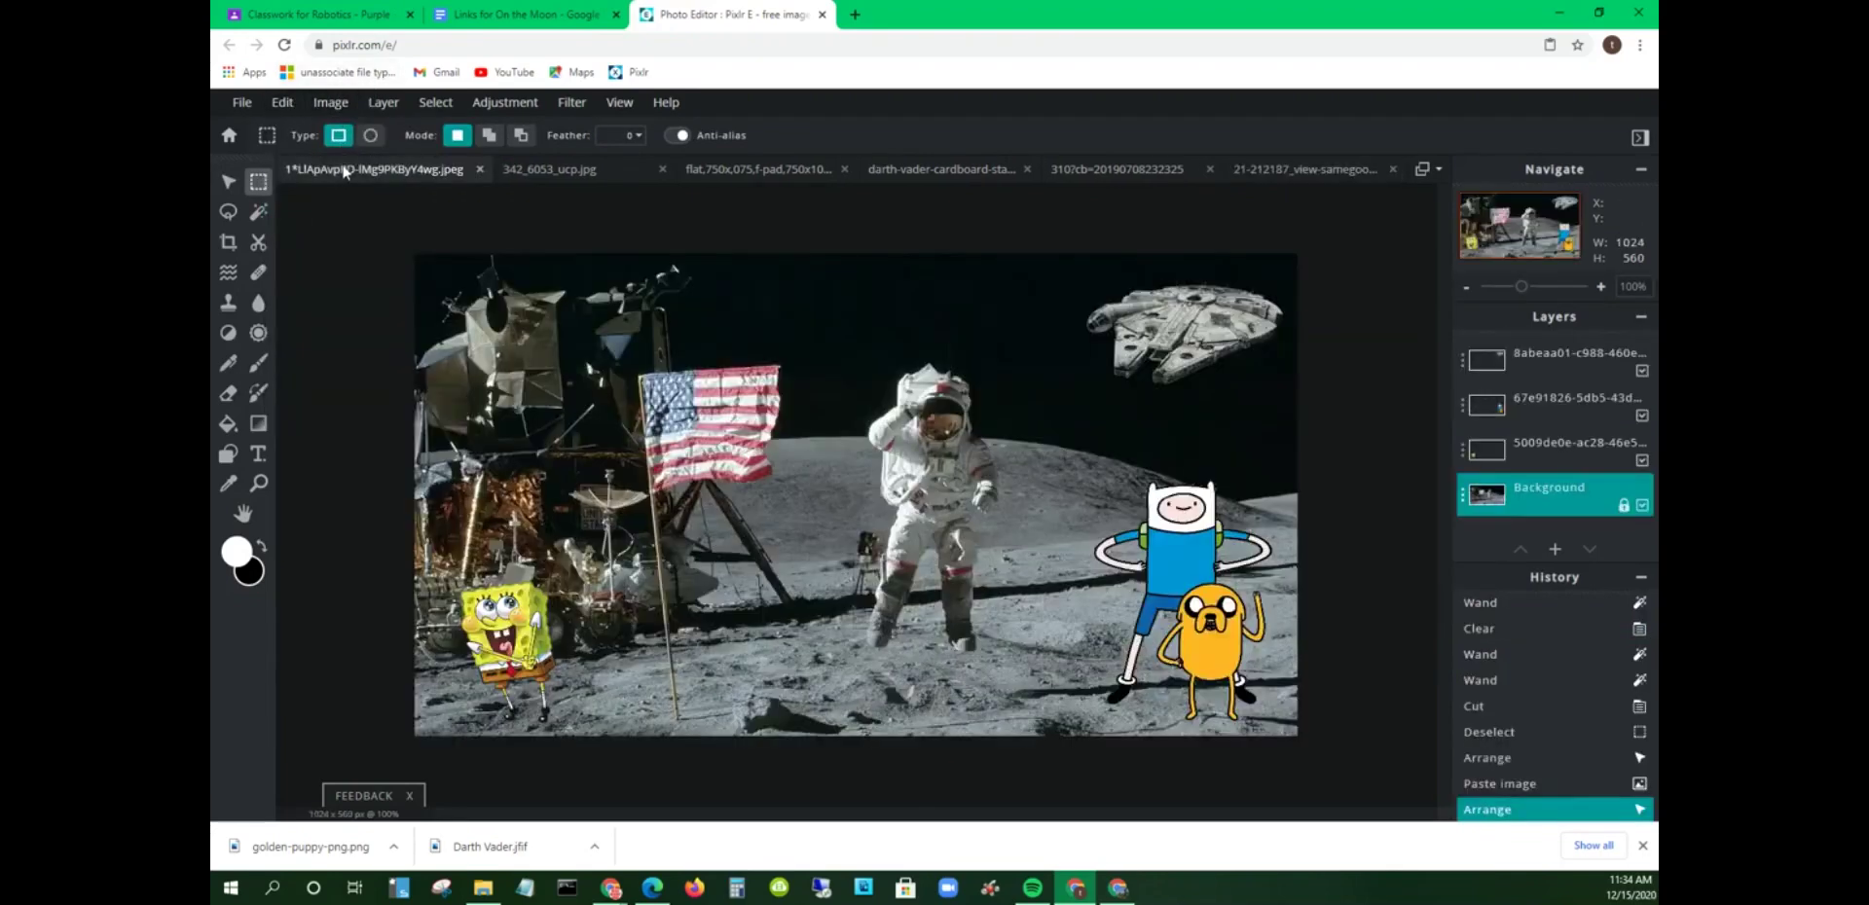
pyautogui.click(282, 102)
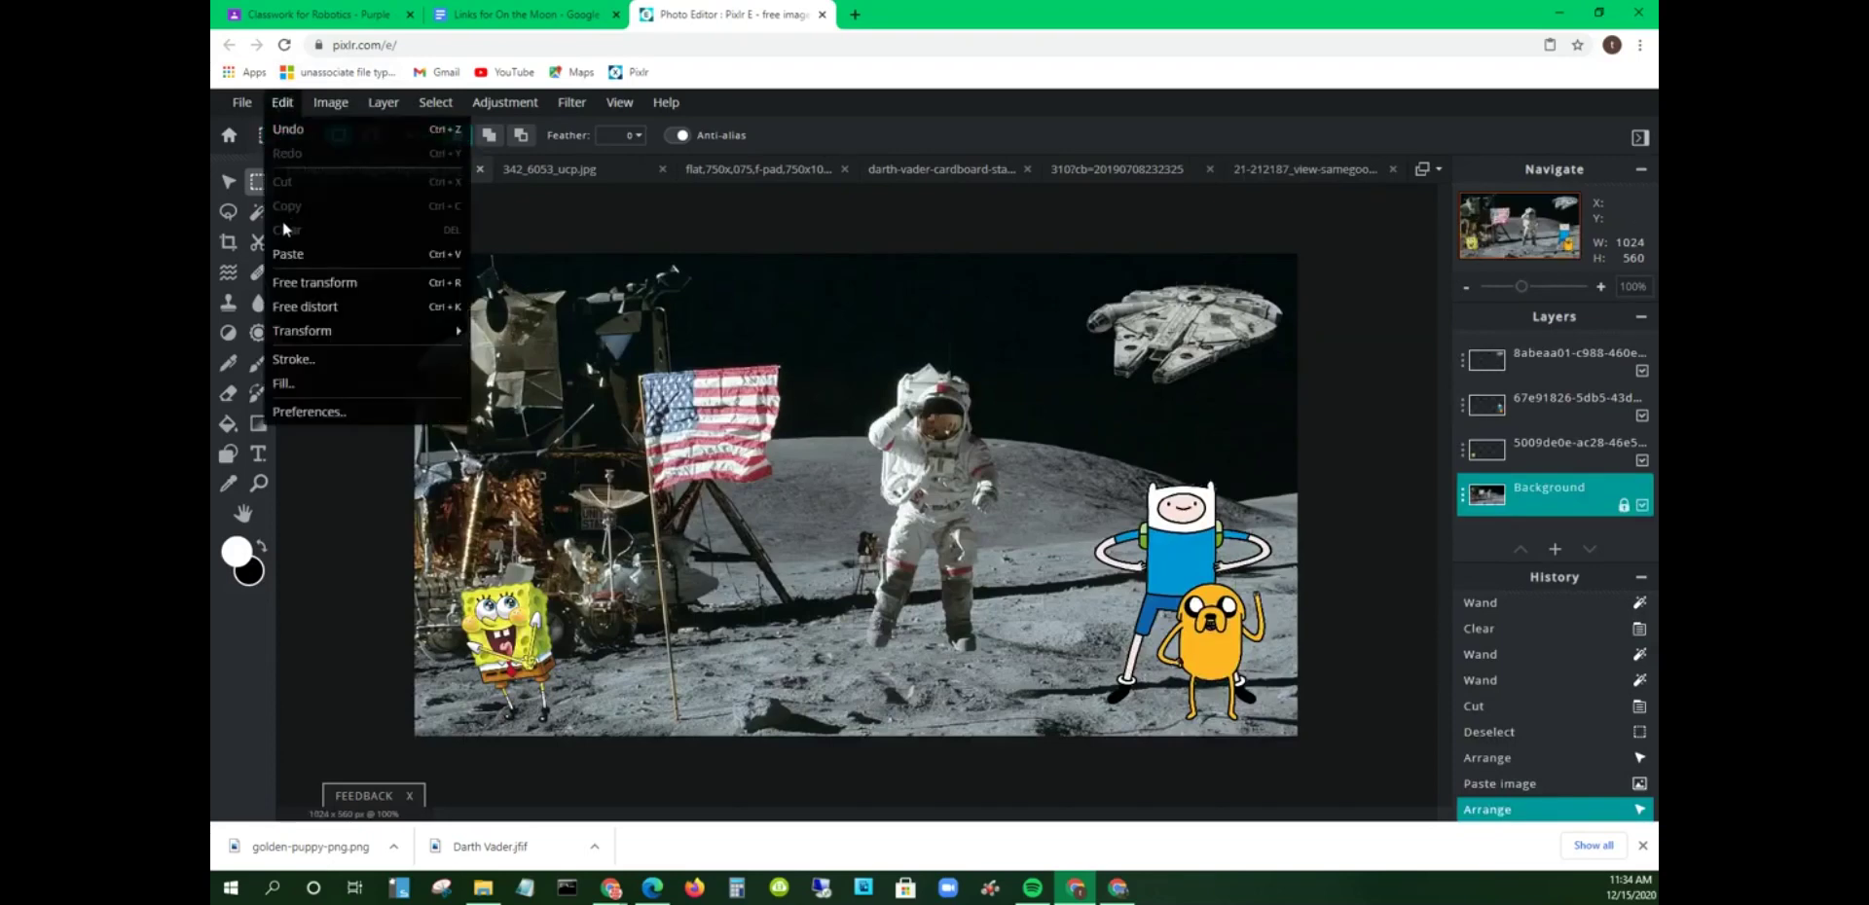
pyautogui.click(316, 250)
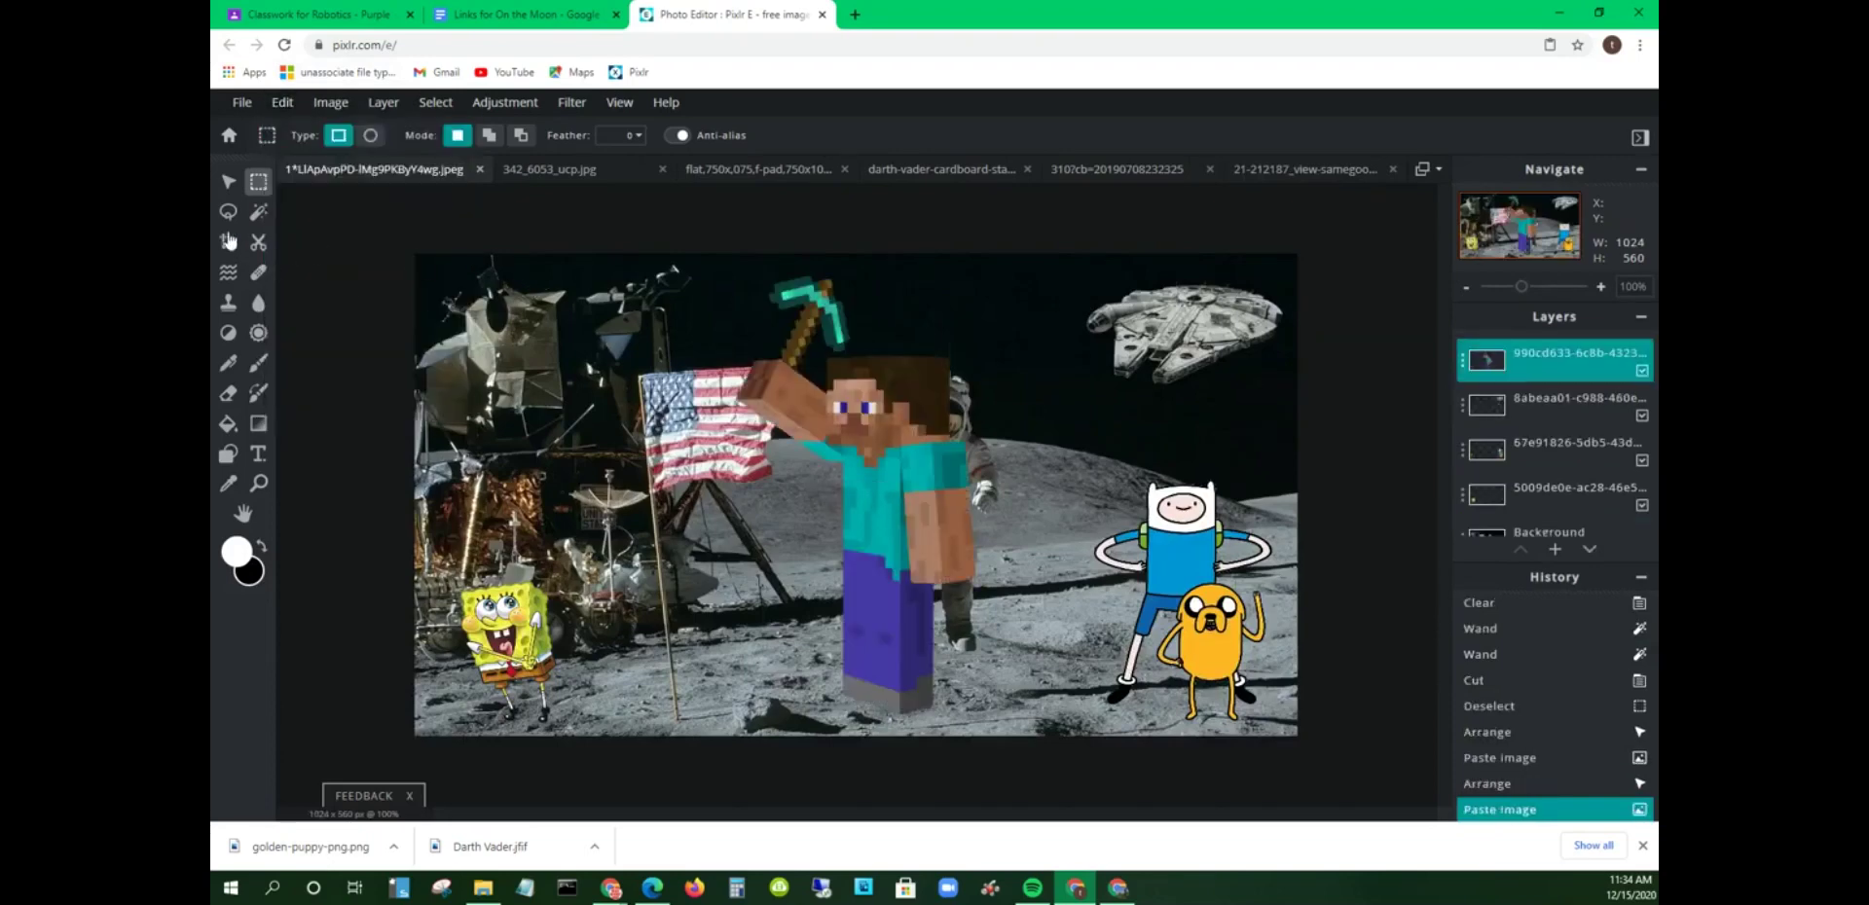
pyautogui.click(226, 183)
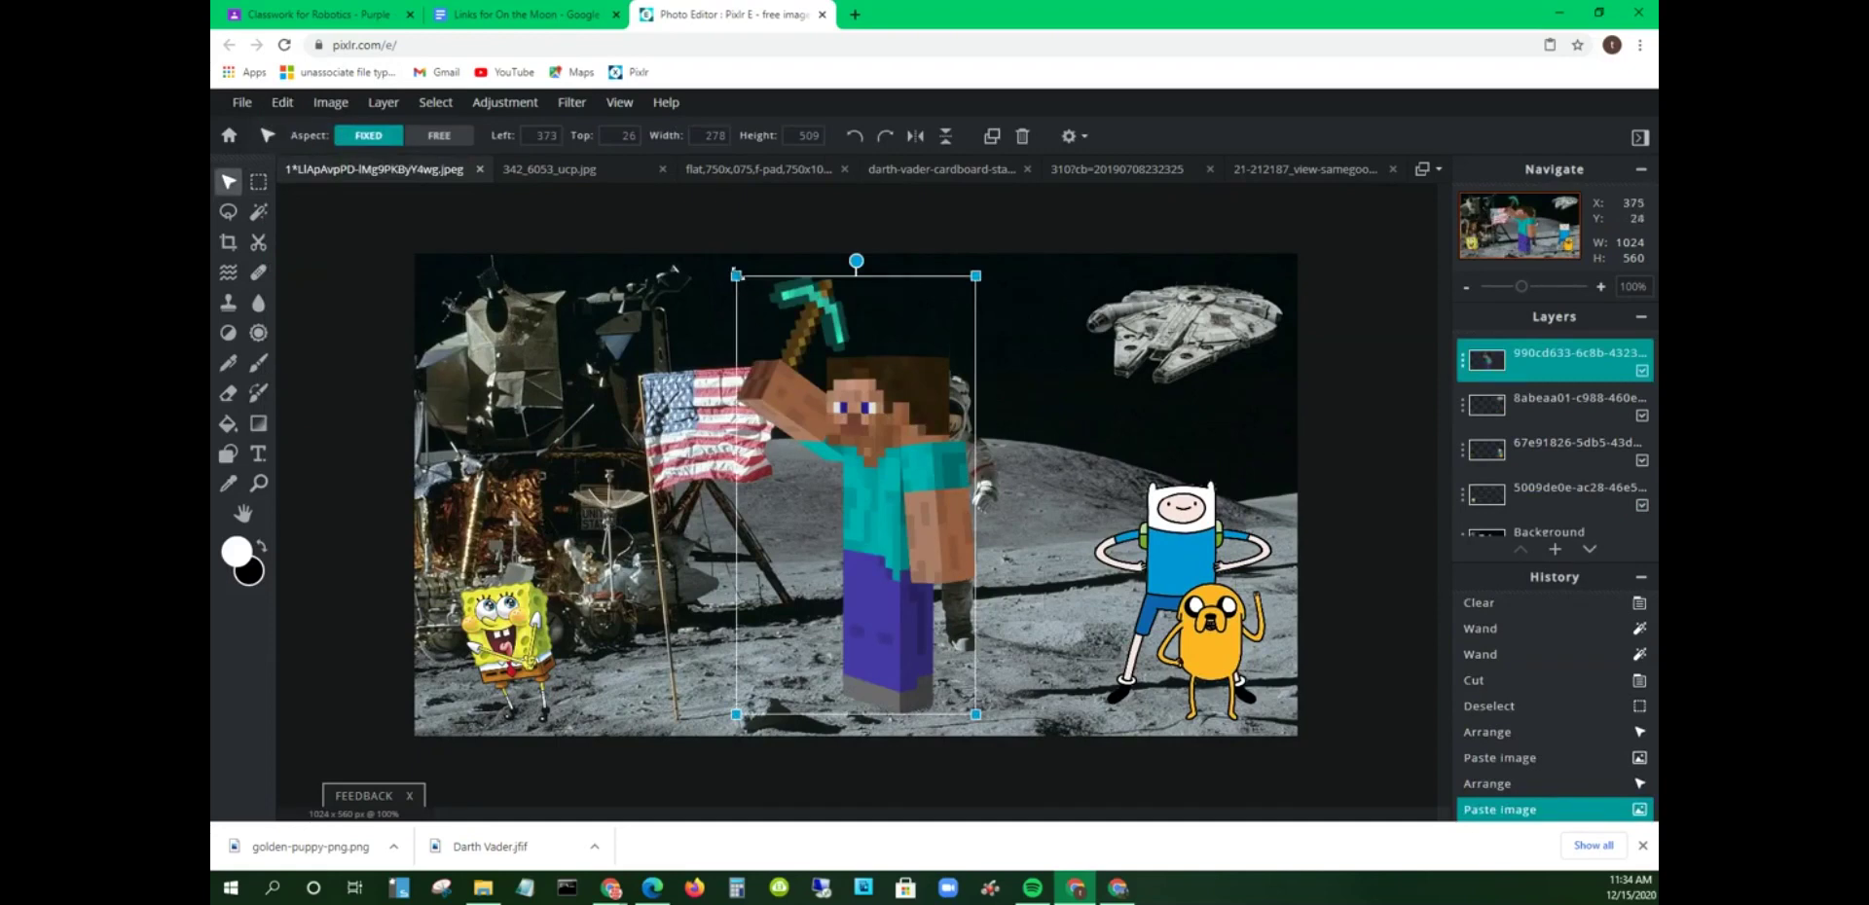
pyautogui.moveTo(737, 276); pyautogui.dragTo(832, 450)
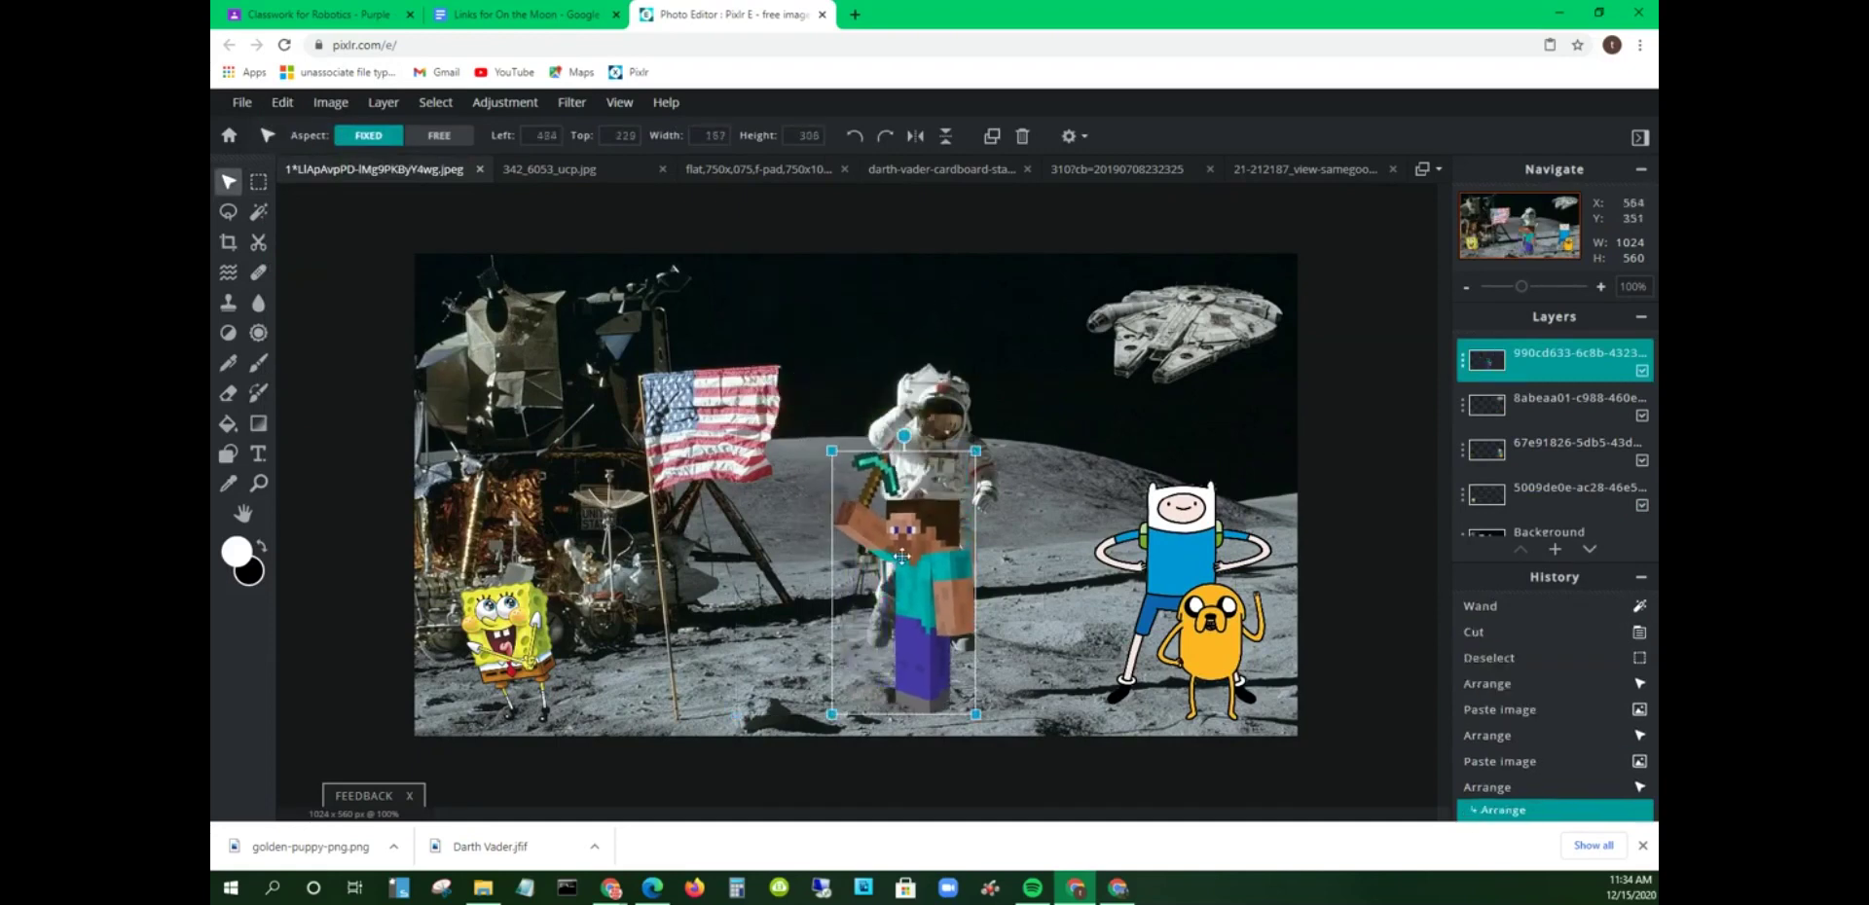
pyautogui.moveTo(902, 555); pyautogui.dragTo(602, 569)
pyautogui.click(784, 555)
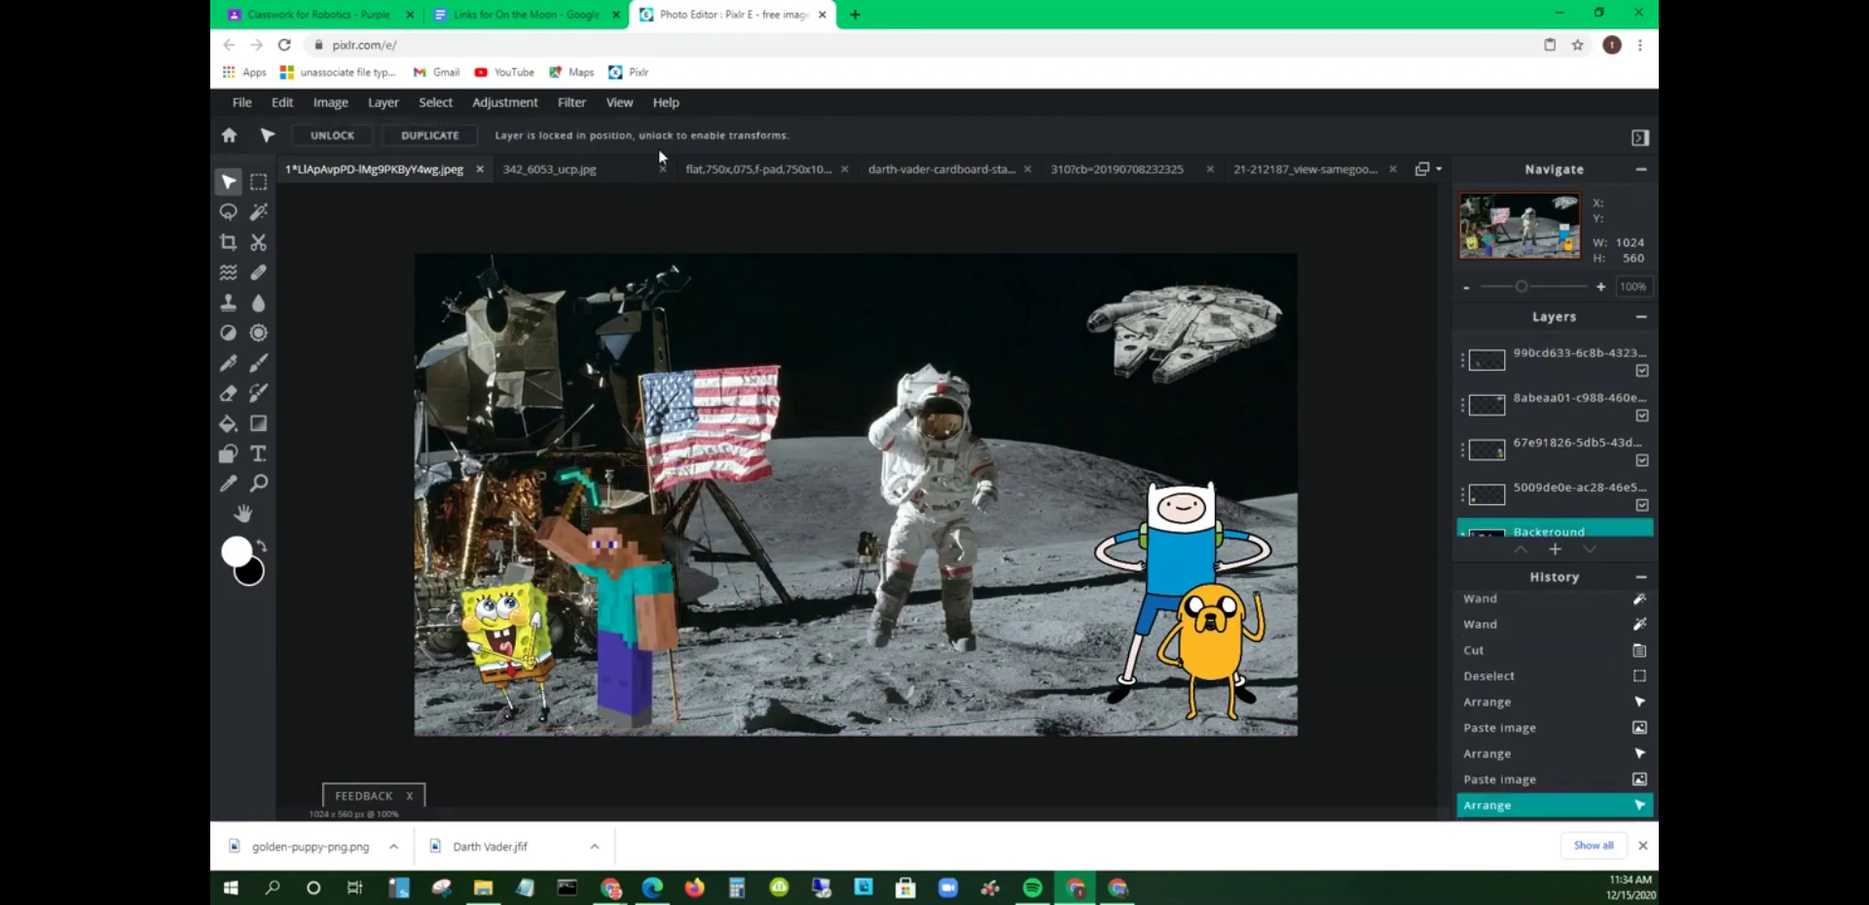
# Step: Magic-wand and delete the white background on Darth Vader's left and right sides
pyautogui.click(725, 171)
pyautogui.click(877, 171)
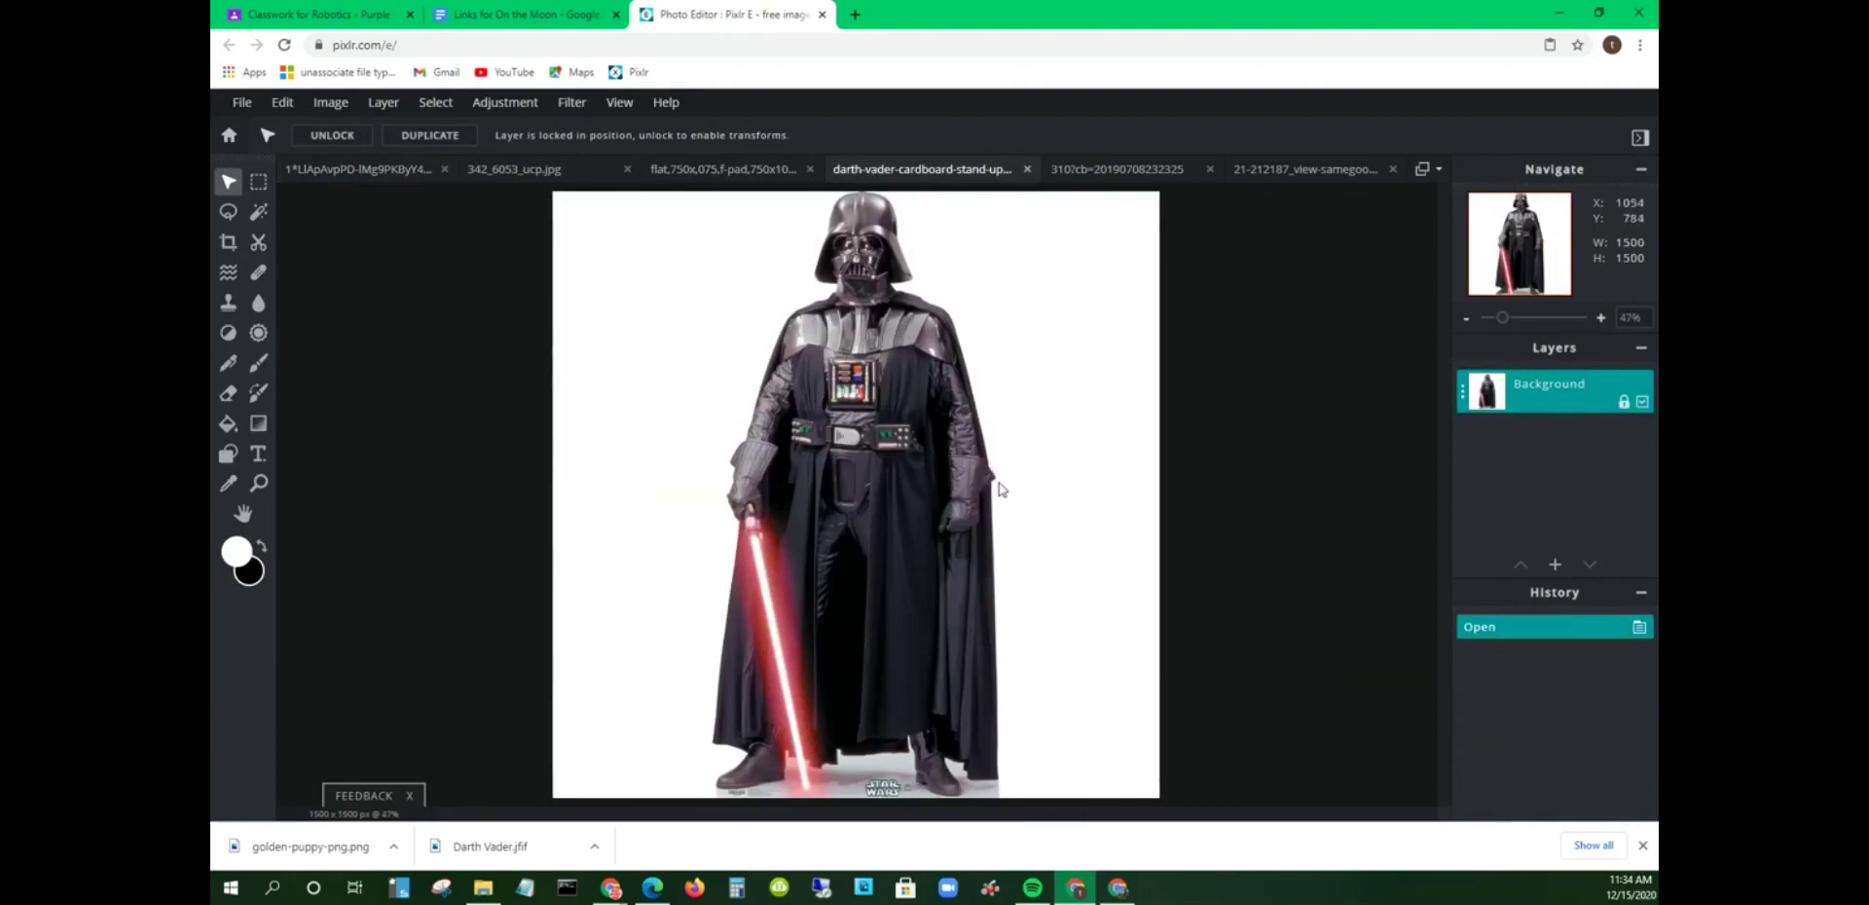
pyautogui.click(258, 211)
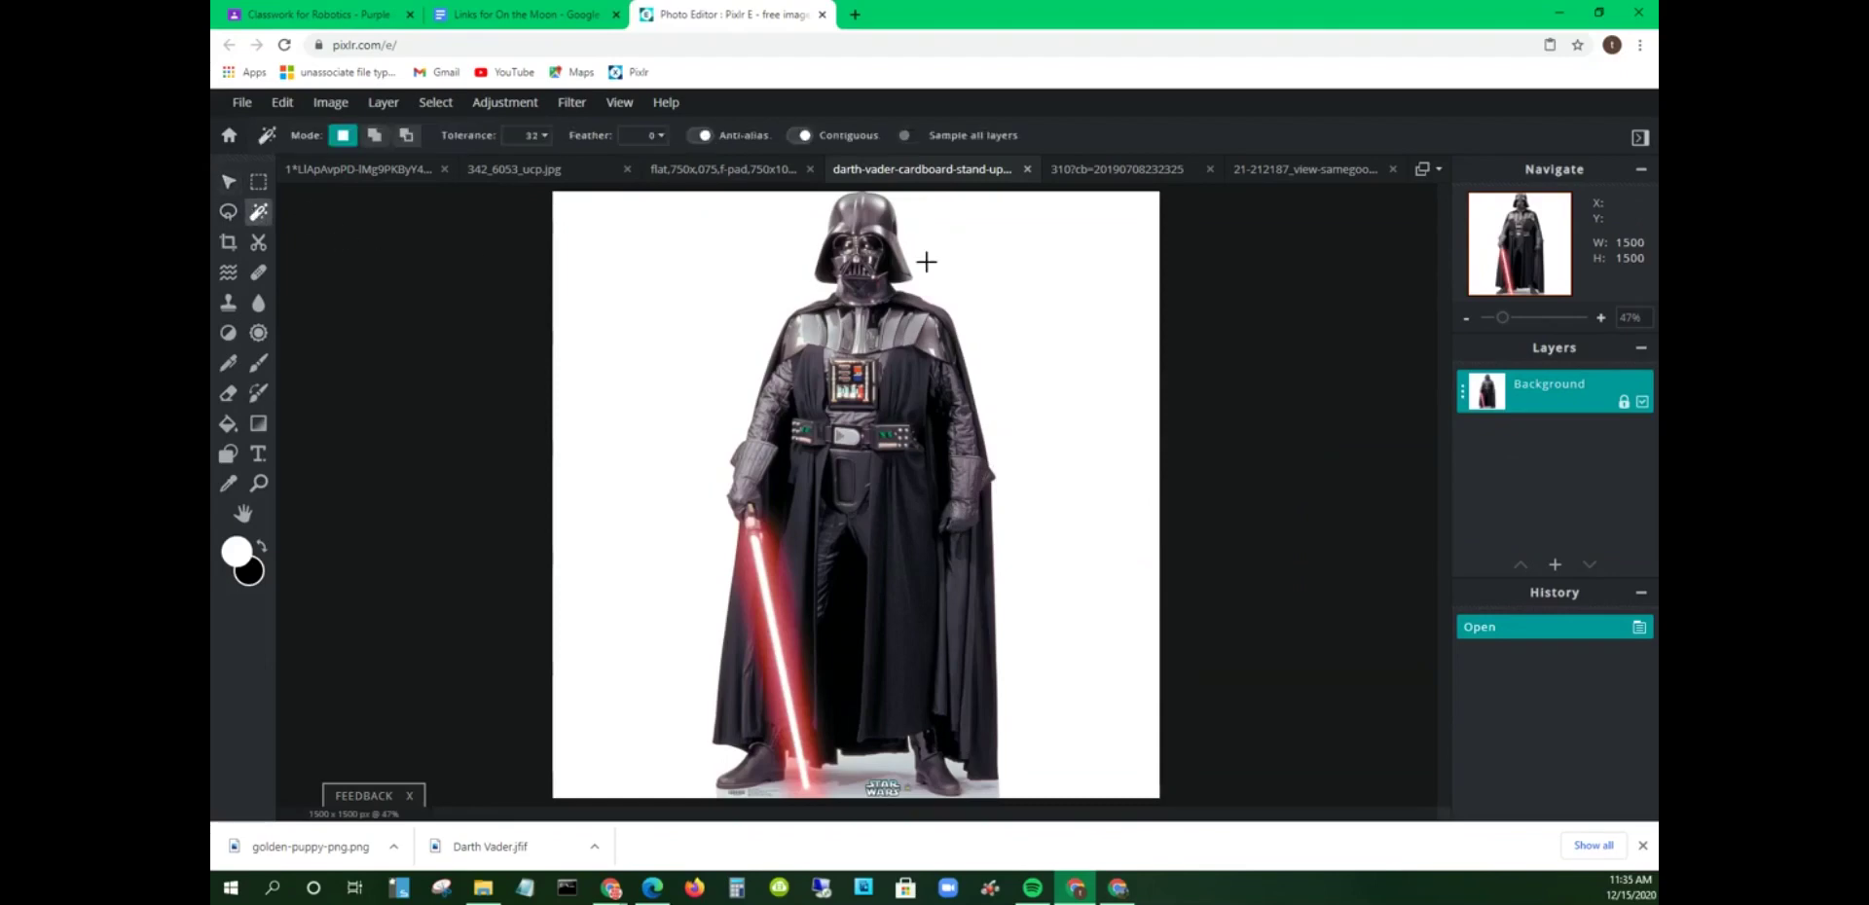
pyautogui.click(694, 263)
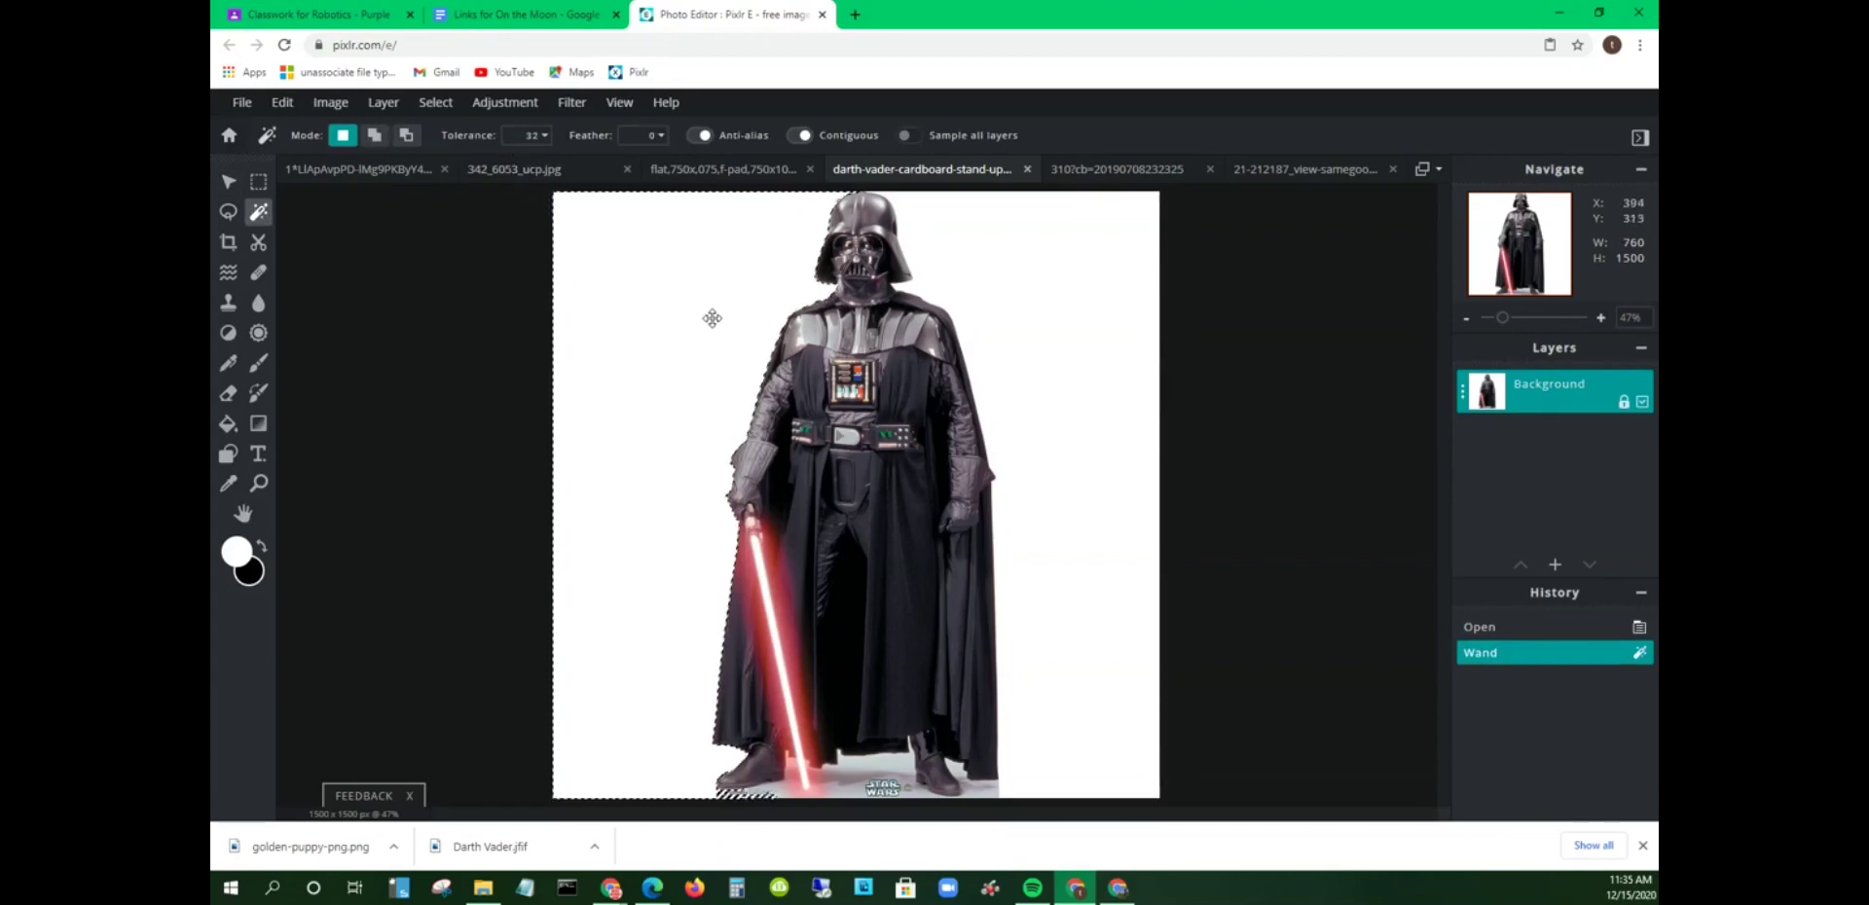
pyautogui.press('Delete')
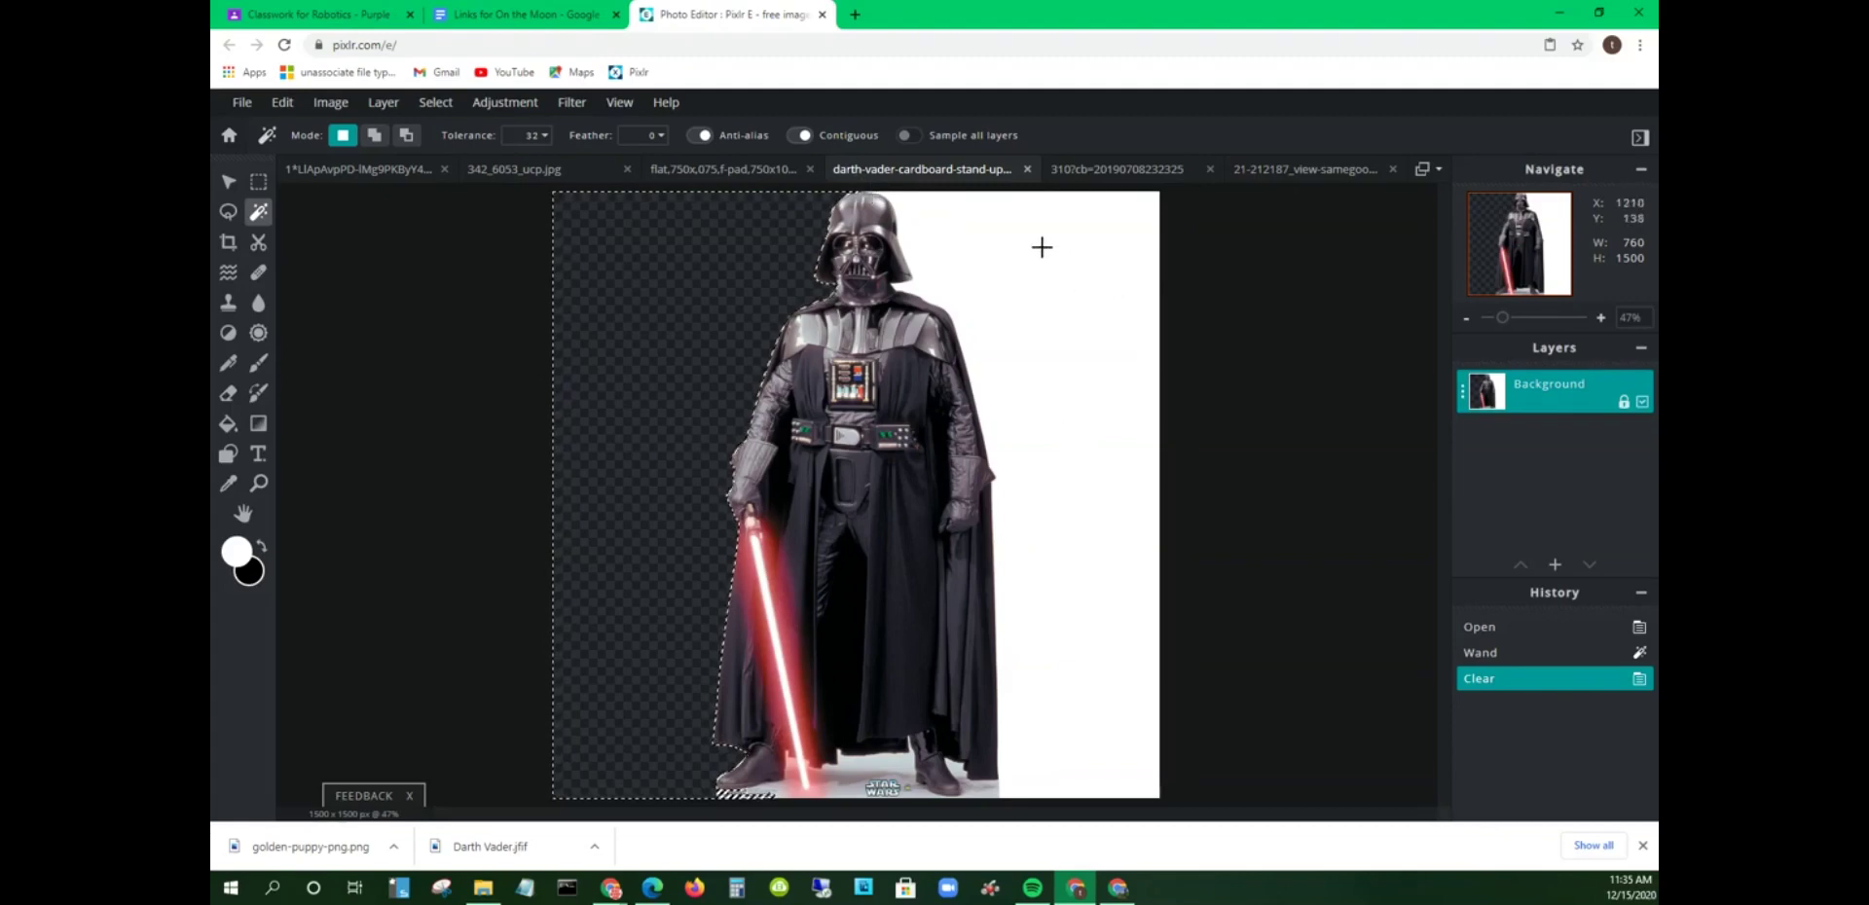
pyautogui.click(1057, 293)
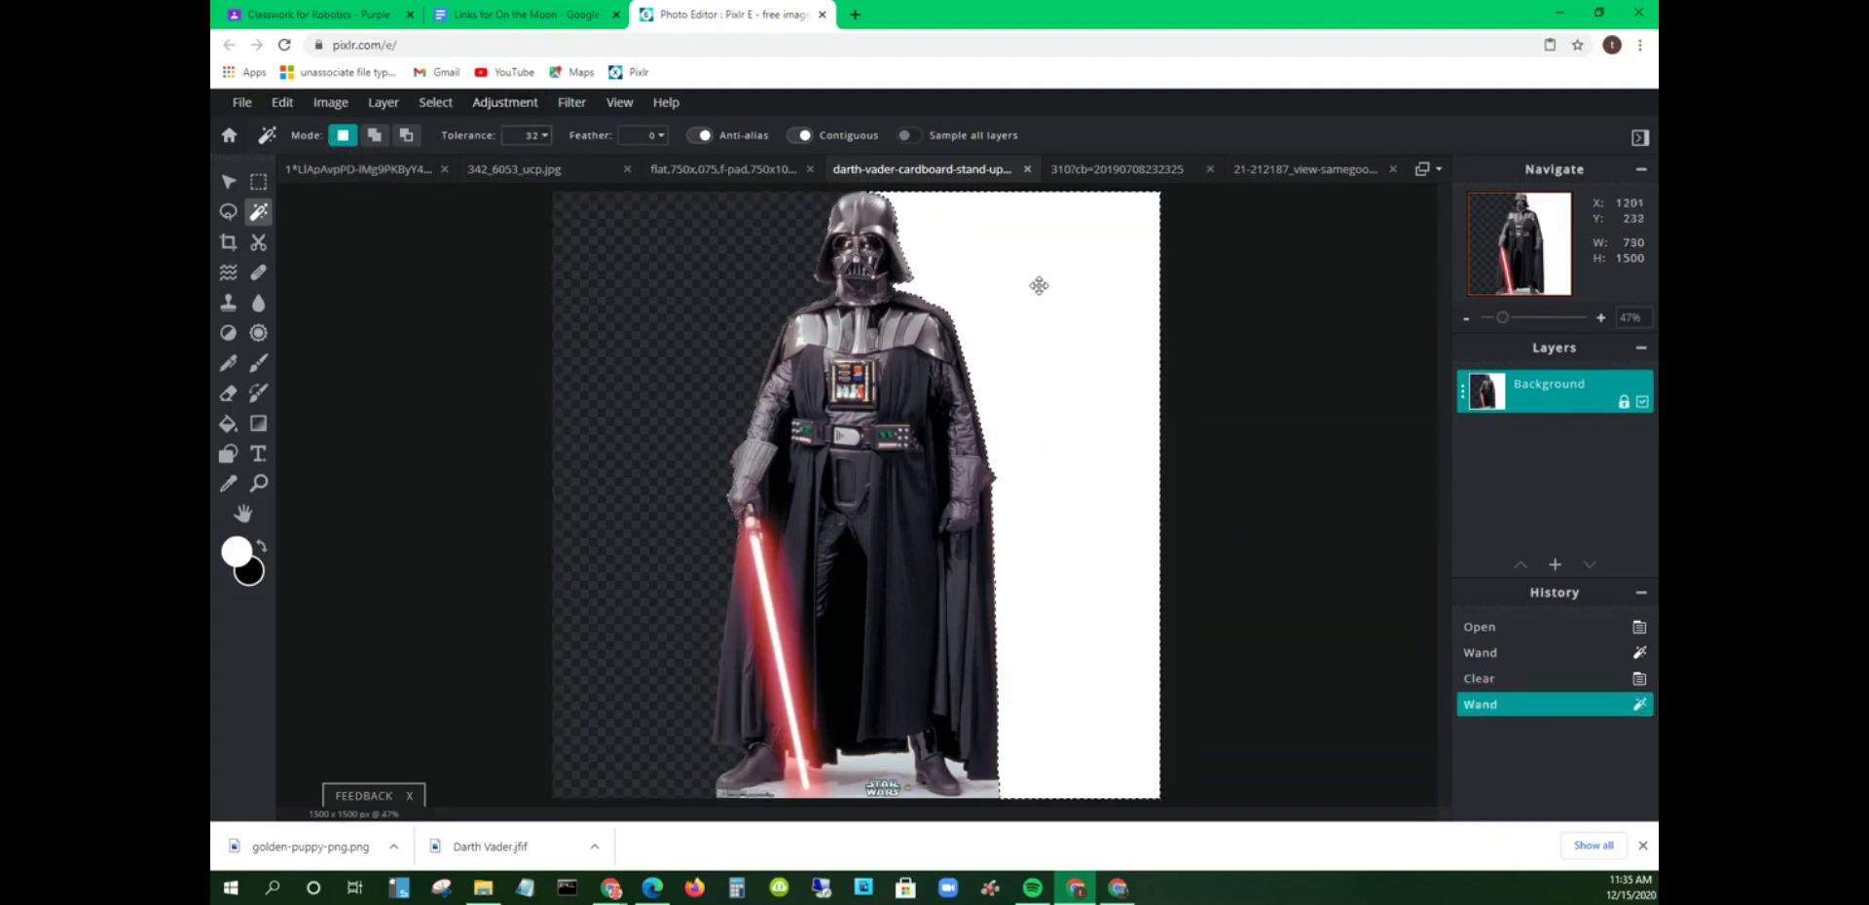
pyautogui.press('Delete')
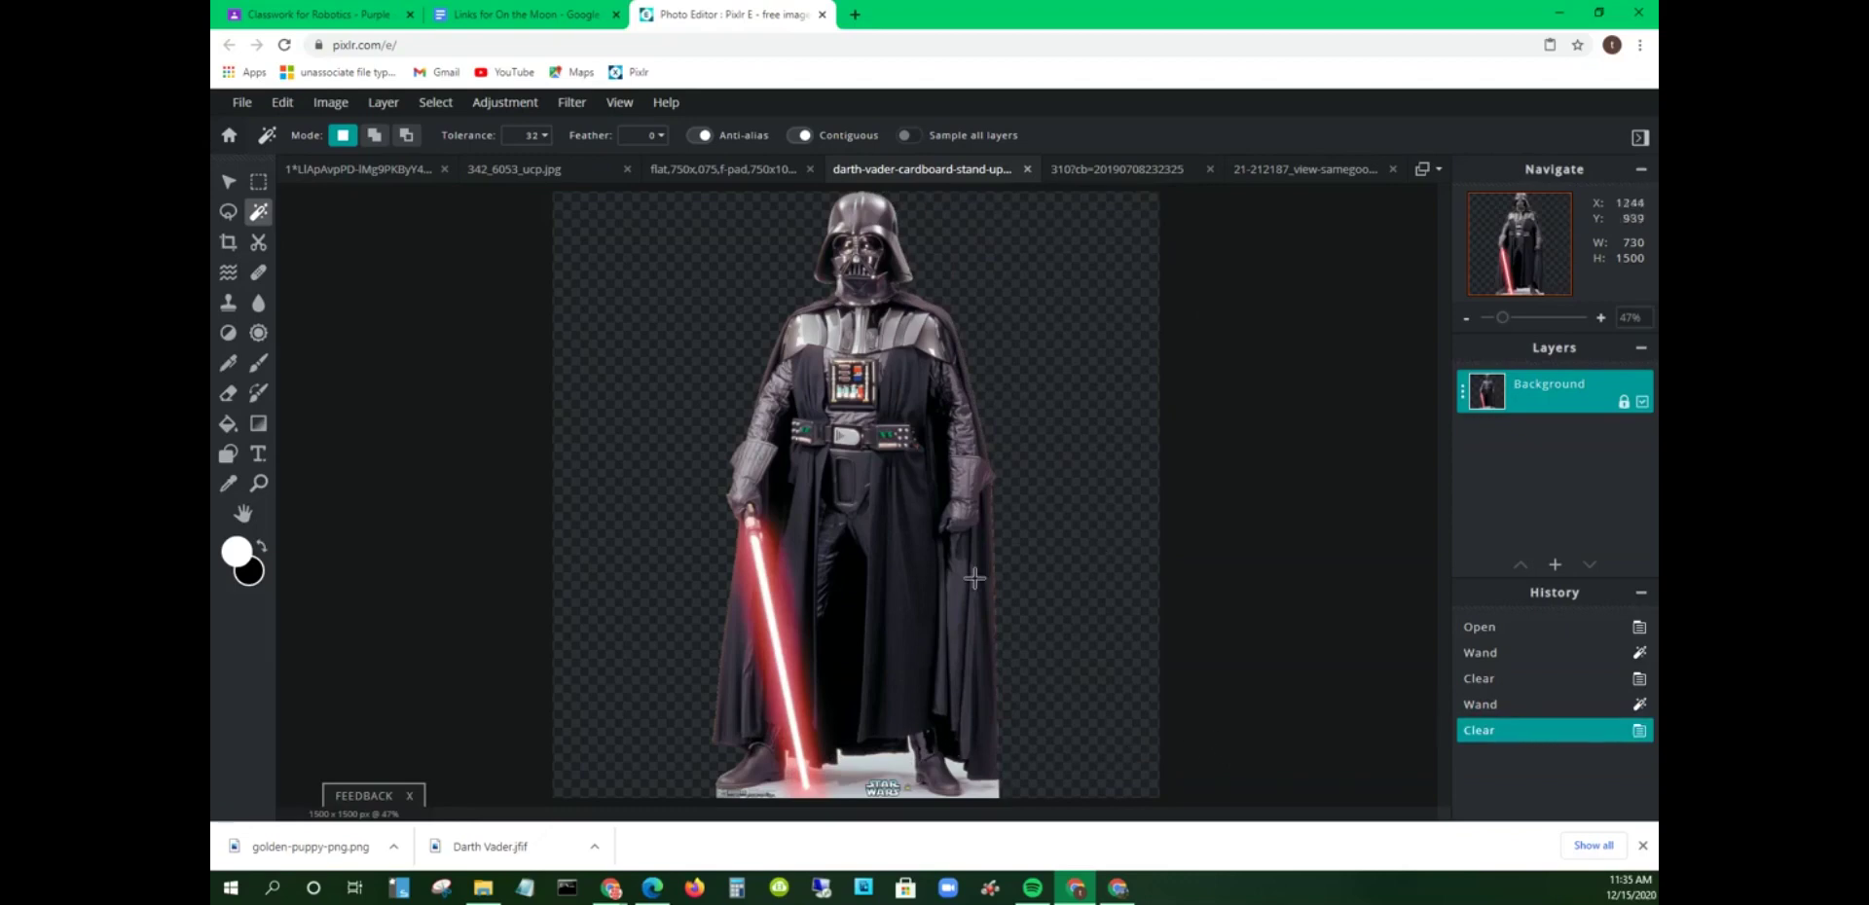
# Step: Zoom in on Vader's boots and erase a strip of the white floor
pyautogui.scroll(3, 922, 534)
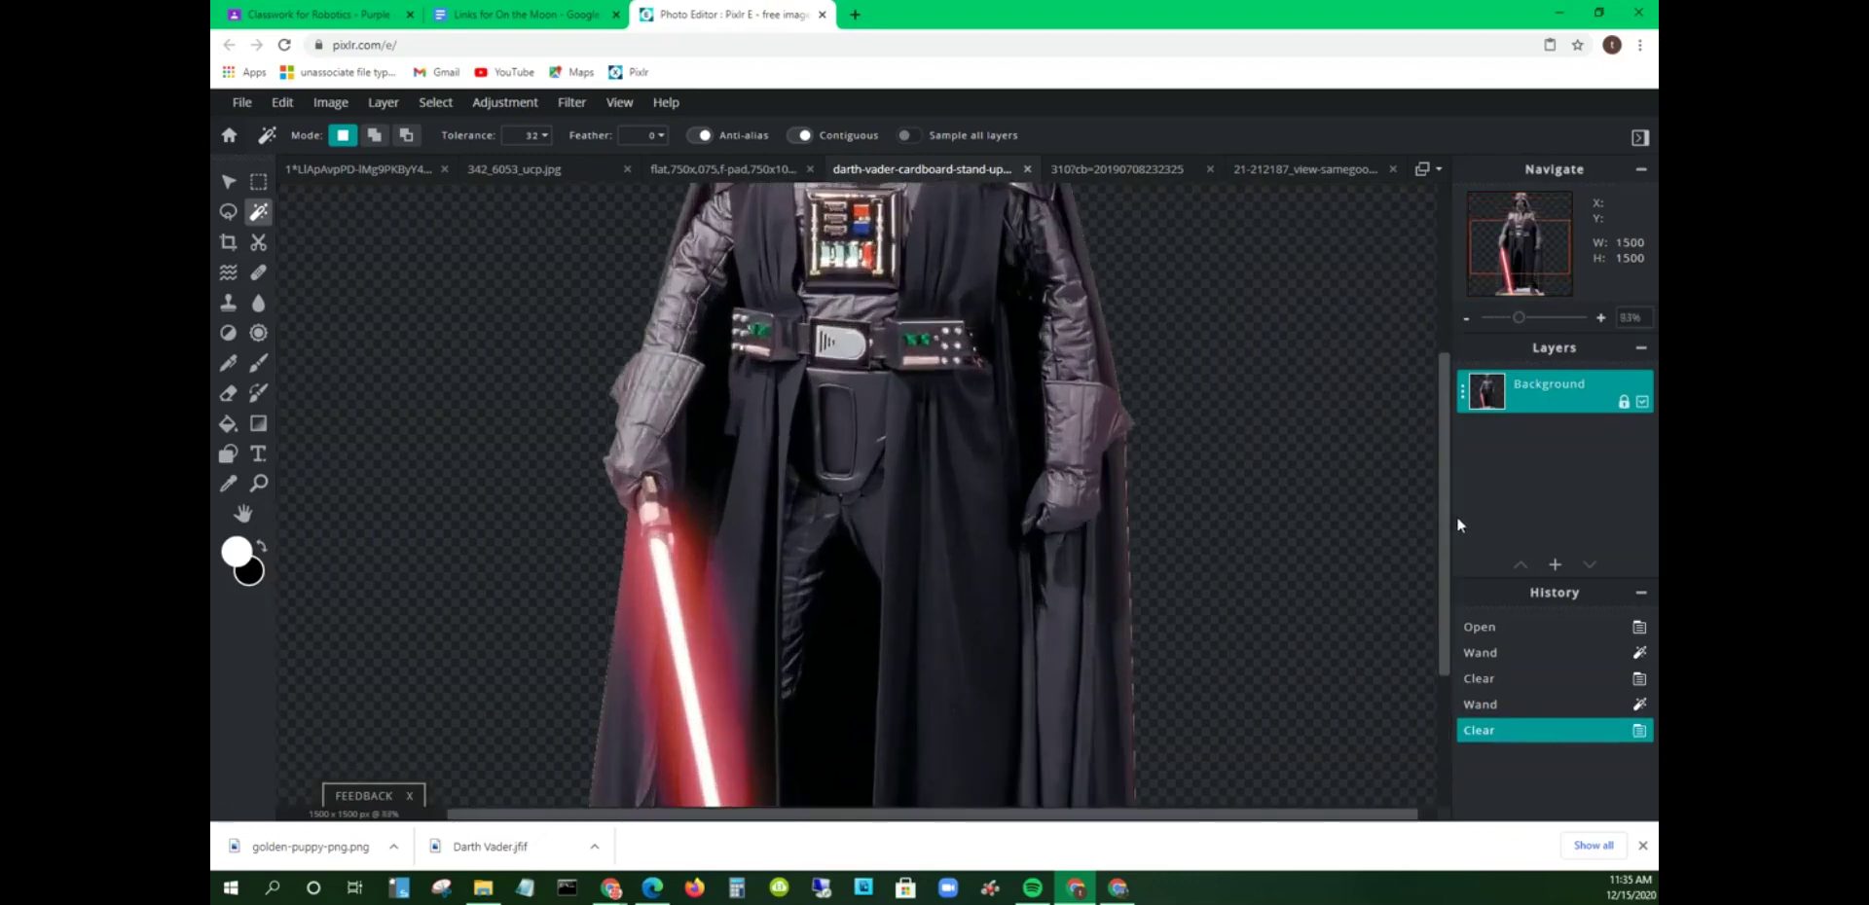
pyautogui.moveTo(1445, 516); pyautogui.dragTo(1445, 644)
pyautogui.scroll(3, 1022, 605)
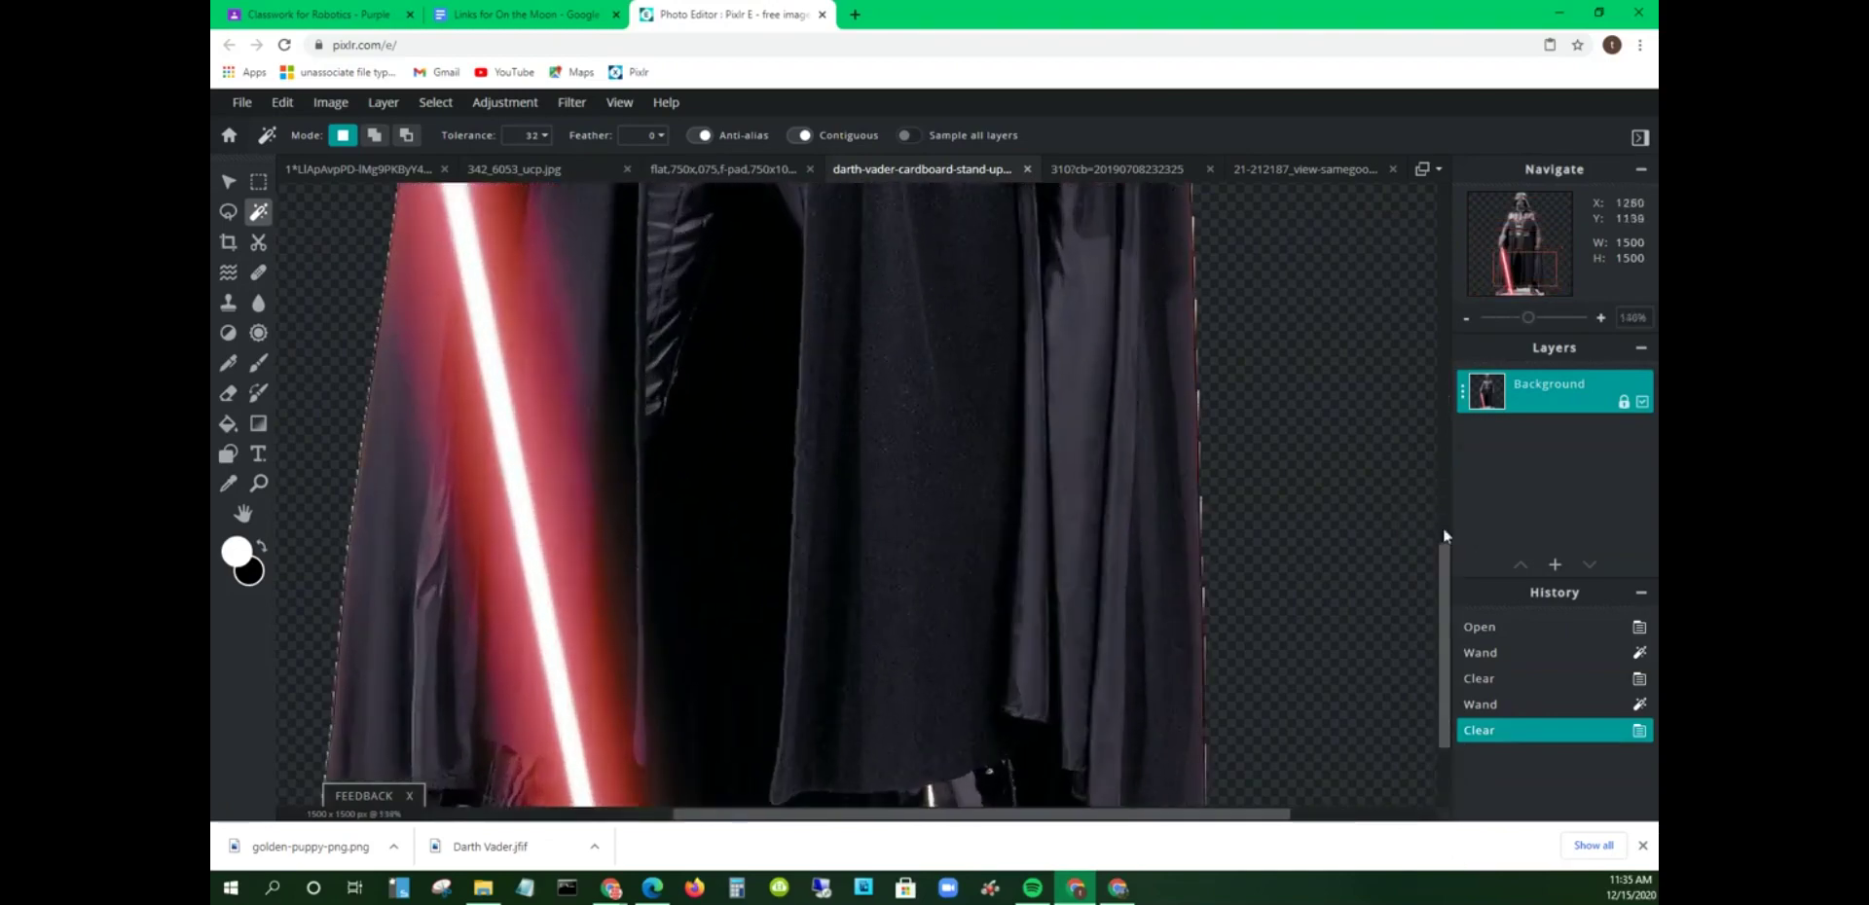
pyautogui.moveTo(1447, 556); pyautogui.dragTo(1421, 873)
pyautogui.scroll(1, 1126, 664)
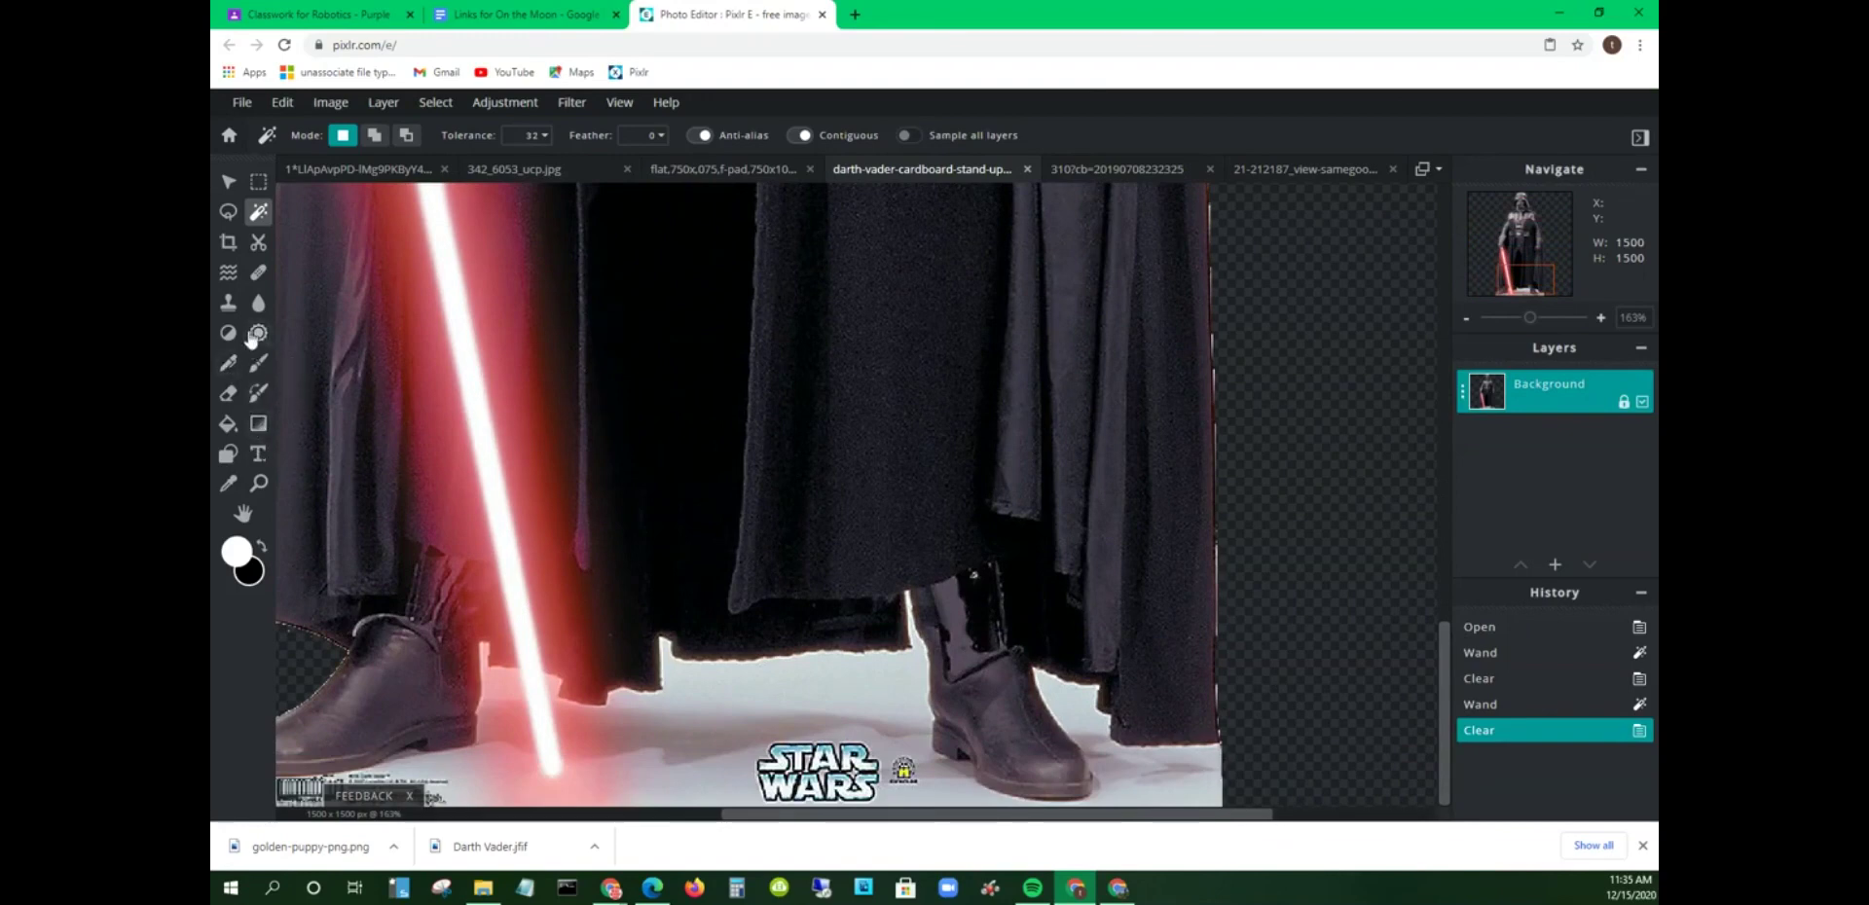
pyautogui.click(231, 395)
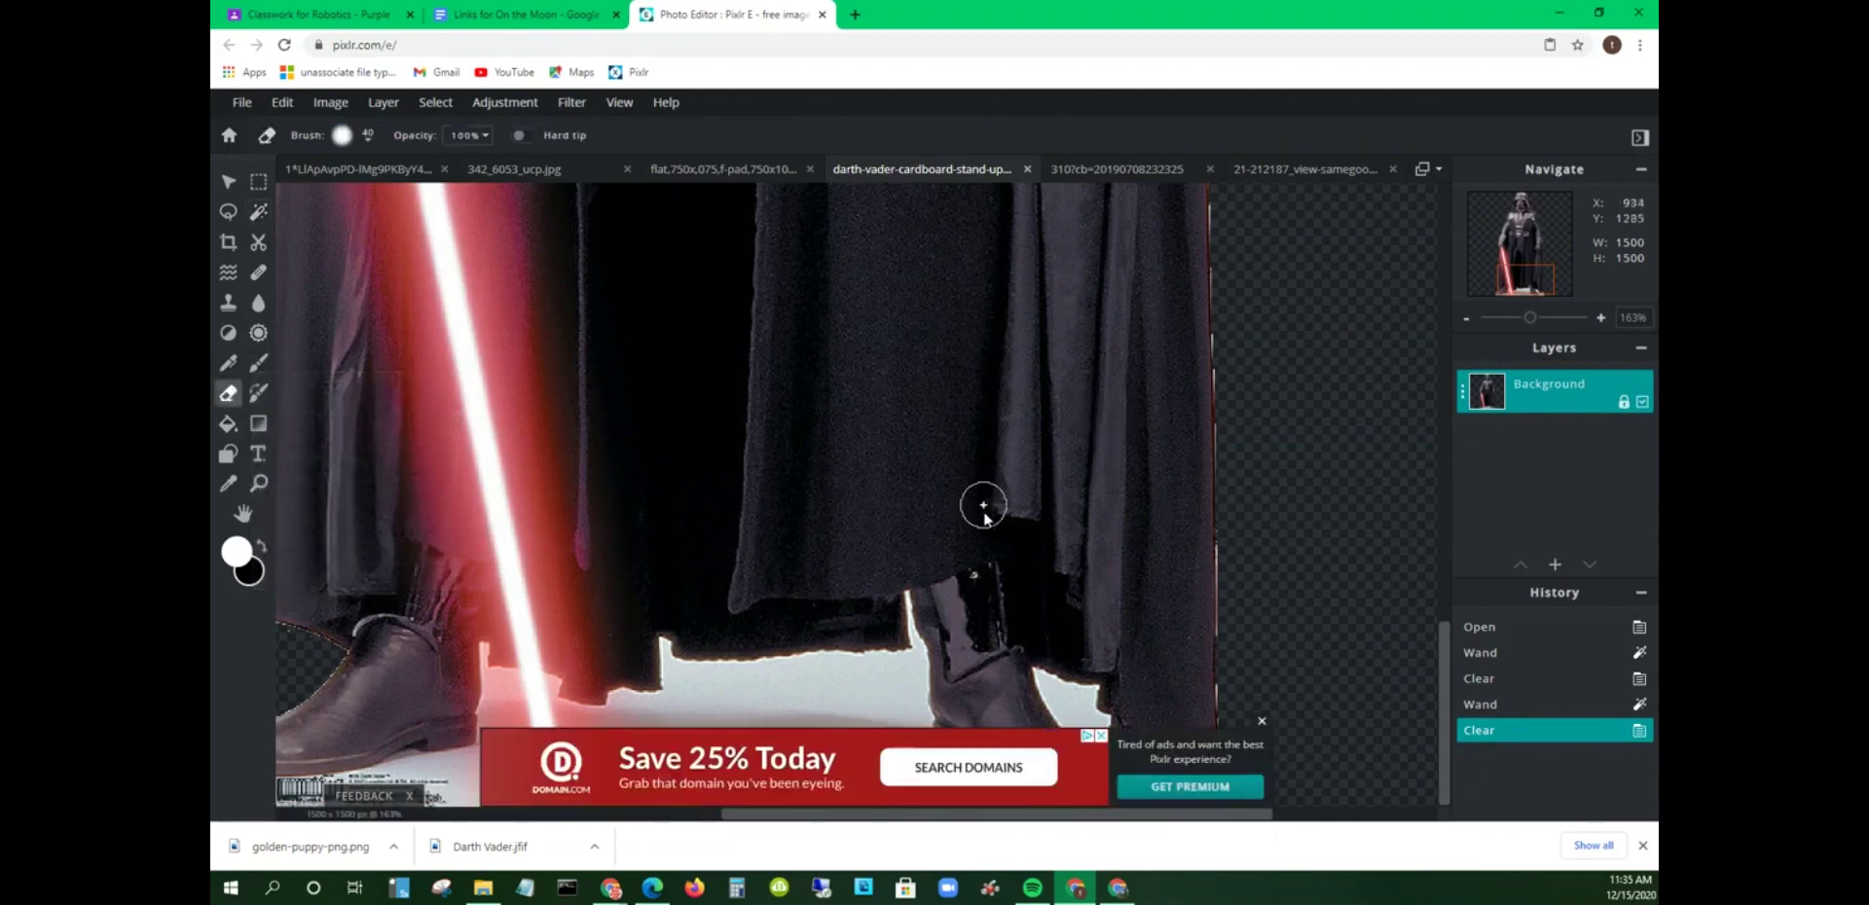
pyautogui.moveTo(864, 697)
pyautogui.mouseDown()
pyautogui.moveTo(782, 700)
pyautogui.moveTo(868, 711)
pyautogui.moveTo(780, 753)
pyautogui.moveTo(900, 790)
pyautogui.mouseUp()
# Step: Erase across the floor and STAR logo, undoing the stray stroke through the robe
pyautogui.click(1262, 725)
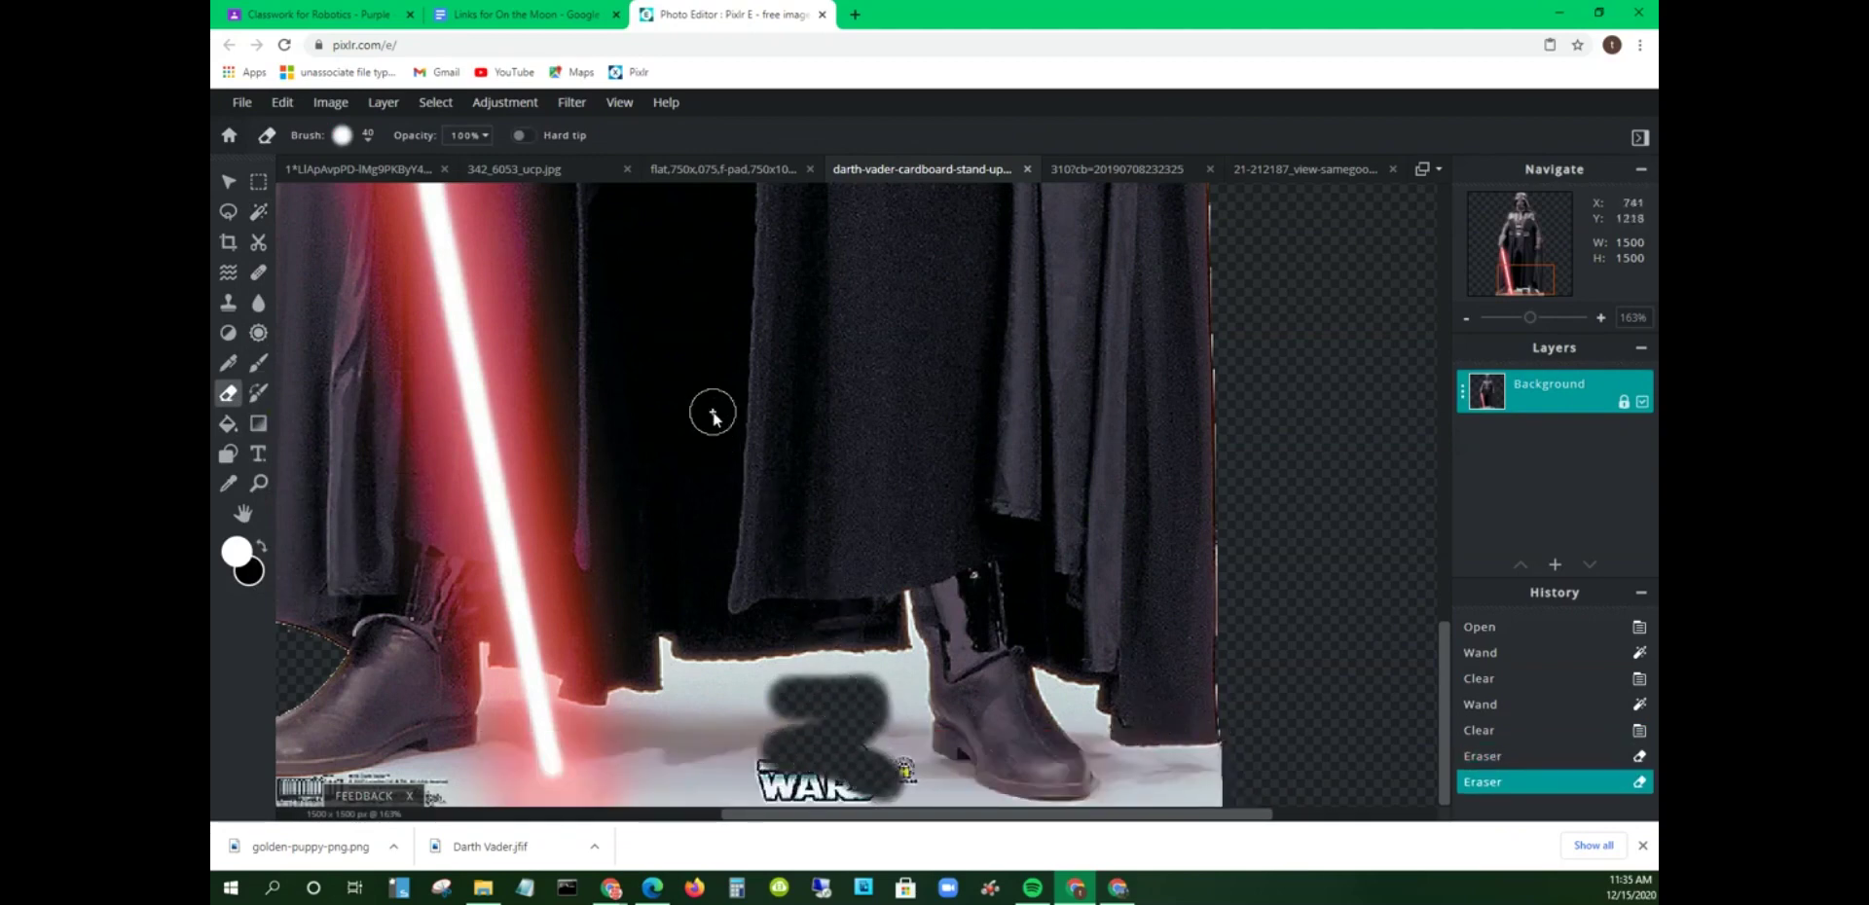
pyautogui.moveTo(713, 409); pyautogui.dragTo(1011, 676)
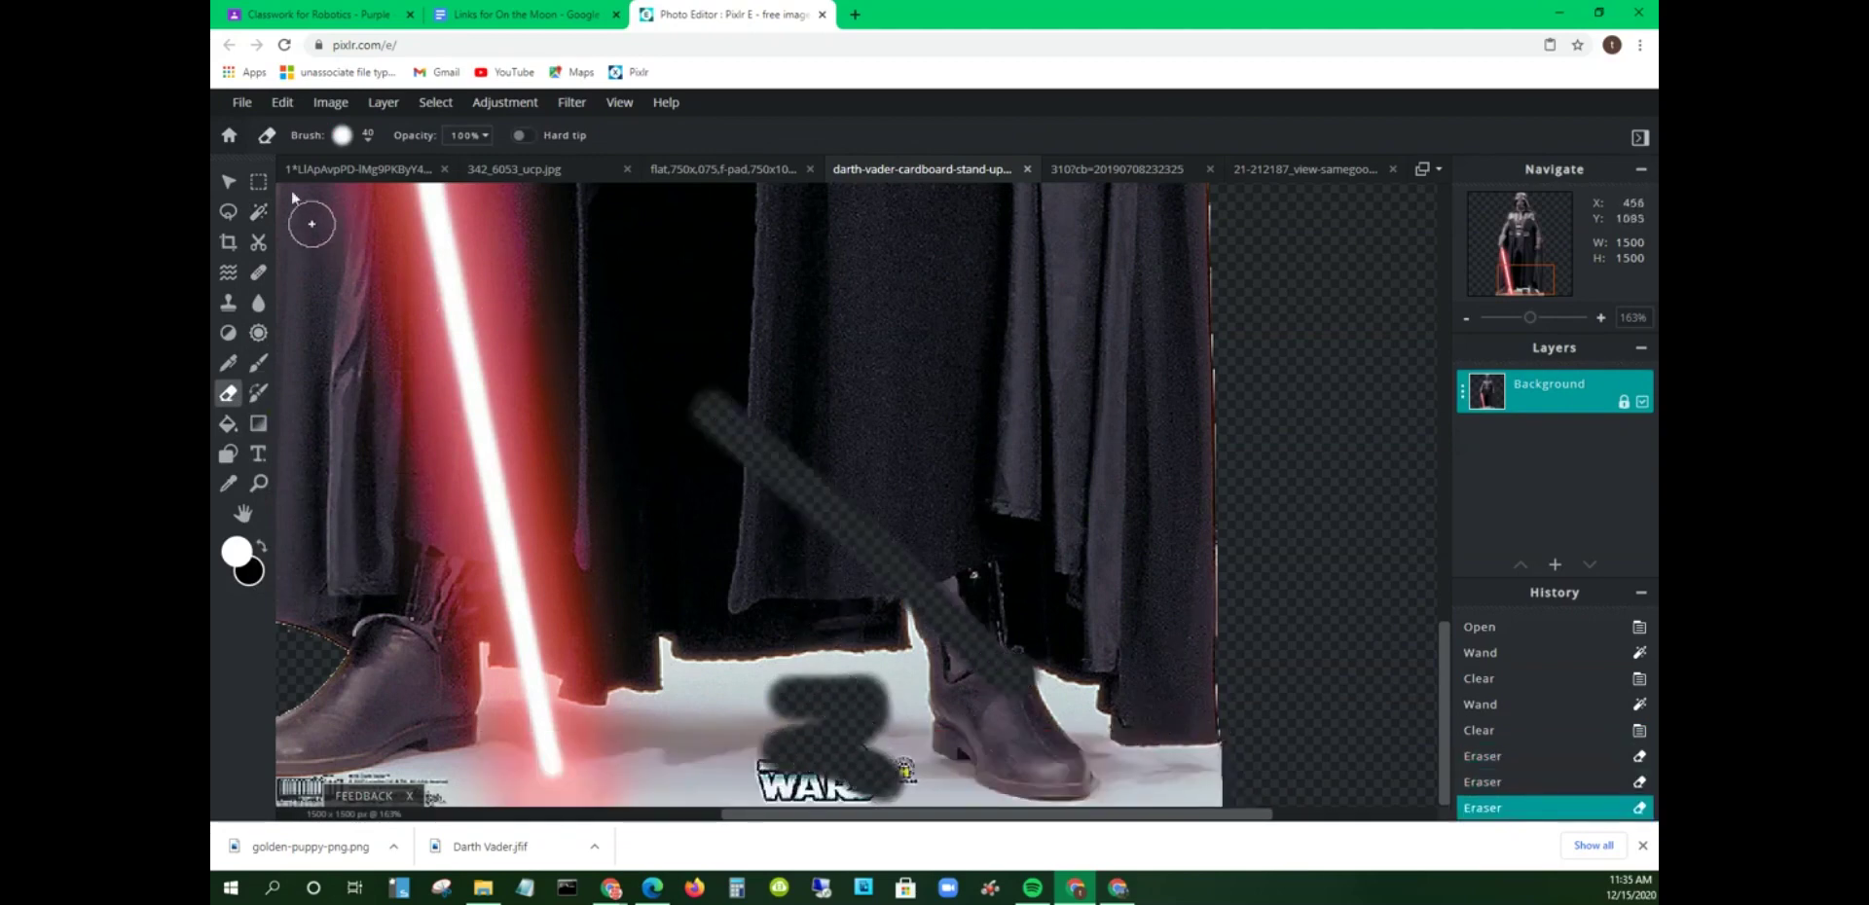
pyautogui.click(280, 103)
pyautogui.click(302, 128)
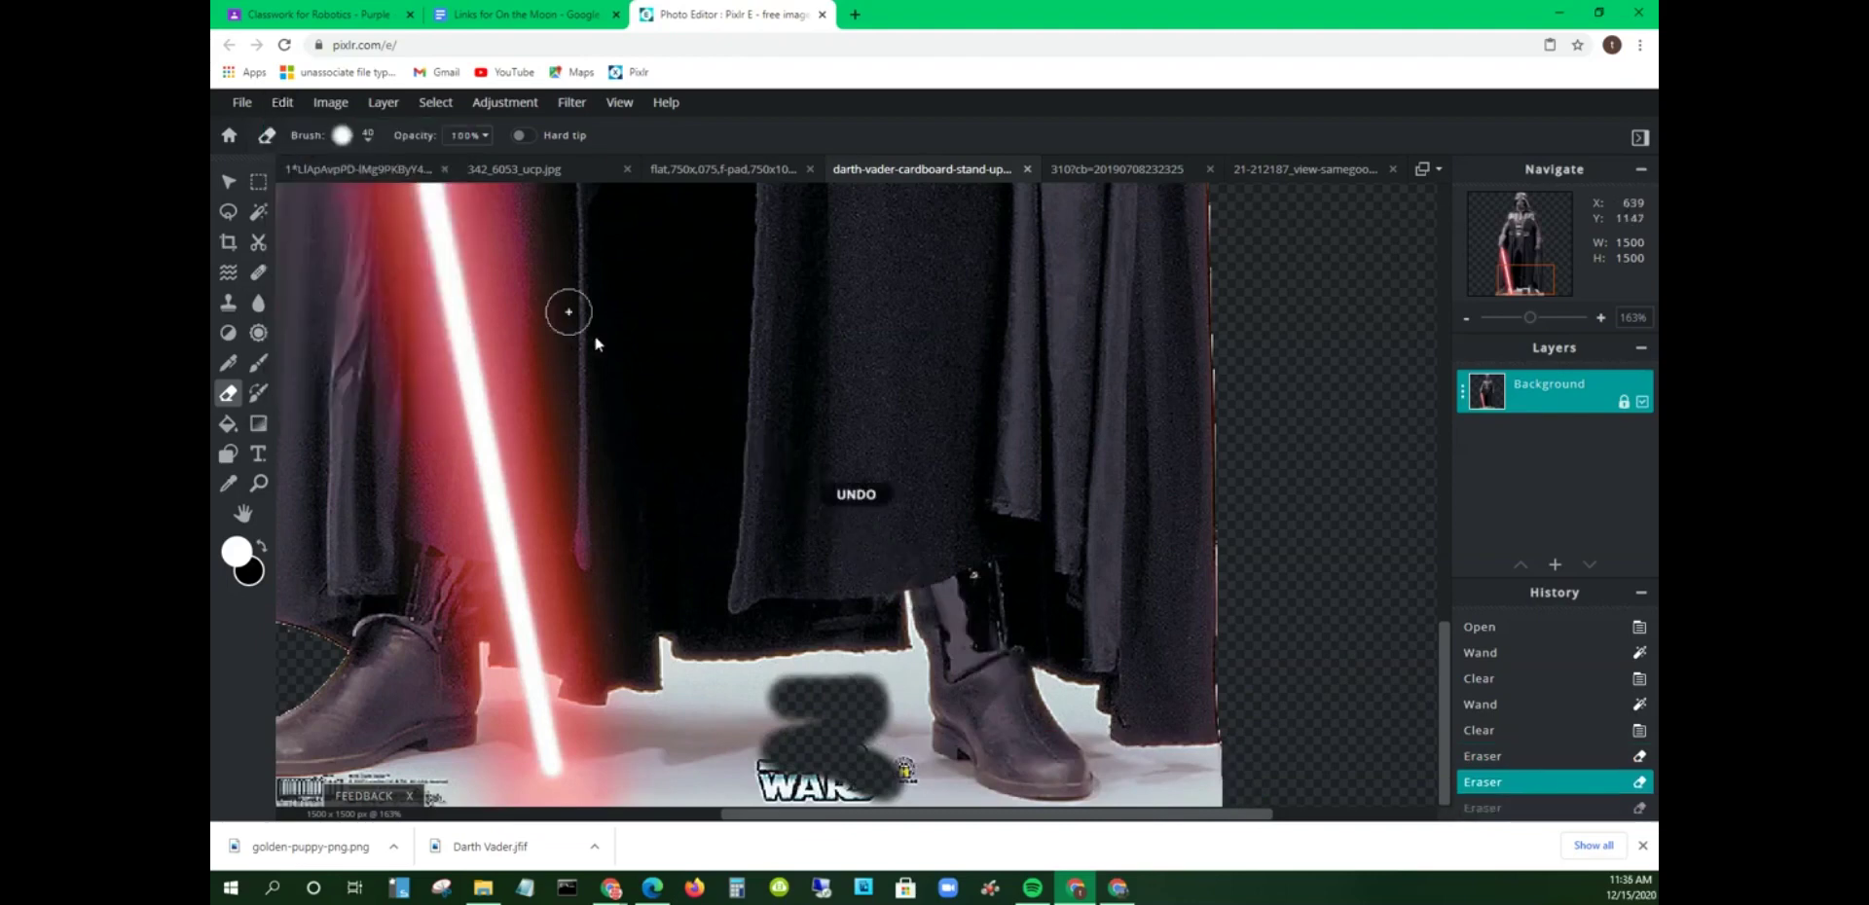
pyautogui.moveTo(813, 686)
pyautogui.mouseDown()
pyautogui.moveTo(696, 688)
pyautogui.moveTo(702, 707)
pyautogui.moveTo(602, 734)
pyautogui.moveTo(587, 793)
pyautogui.mouseUp()
pyautogui.moveTo(647, 738)
pyautogui.mouseDown()
pyautogui.moveTo(776, 714)
pyautogui.moveTo(732, 761)
pyautogui.mouseUp()
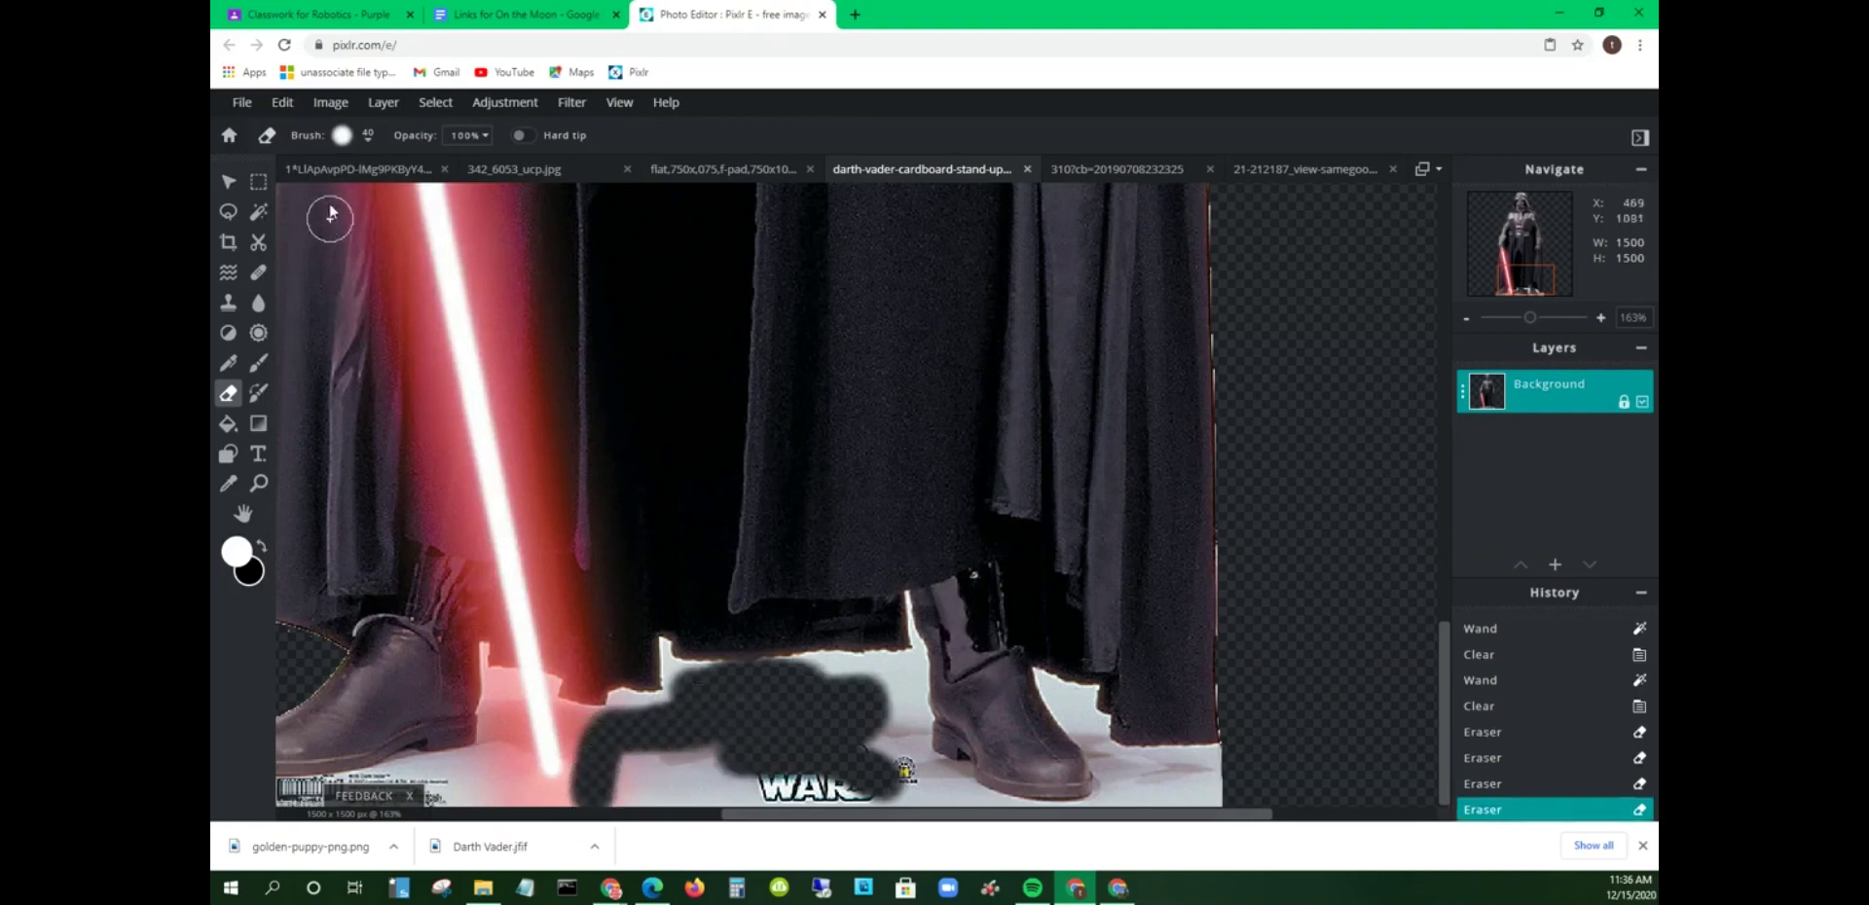
# Step: Switch to a 20px eraser brush and erase the floor strips around both boots
pyautogui.click(369, 139)
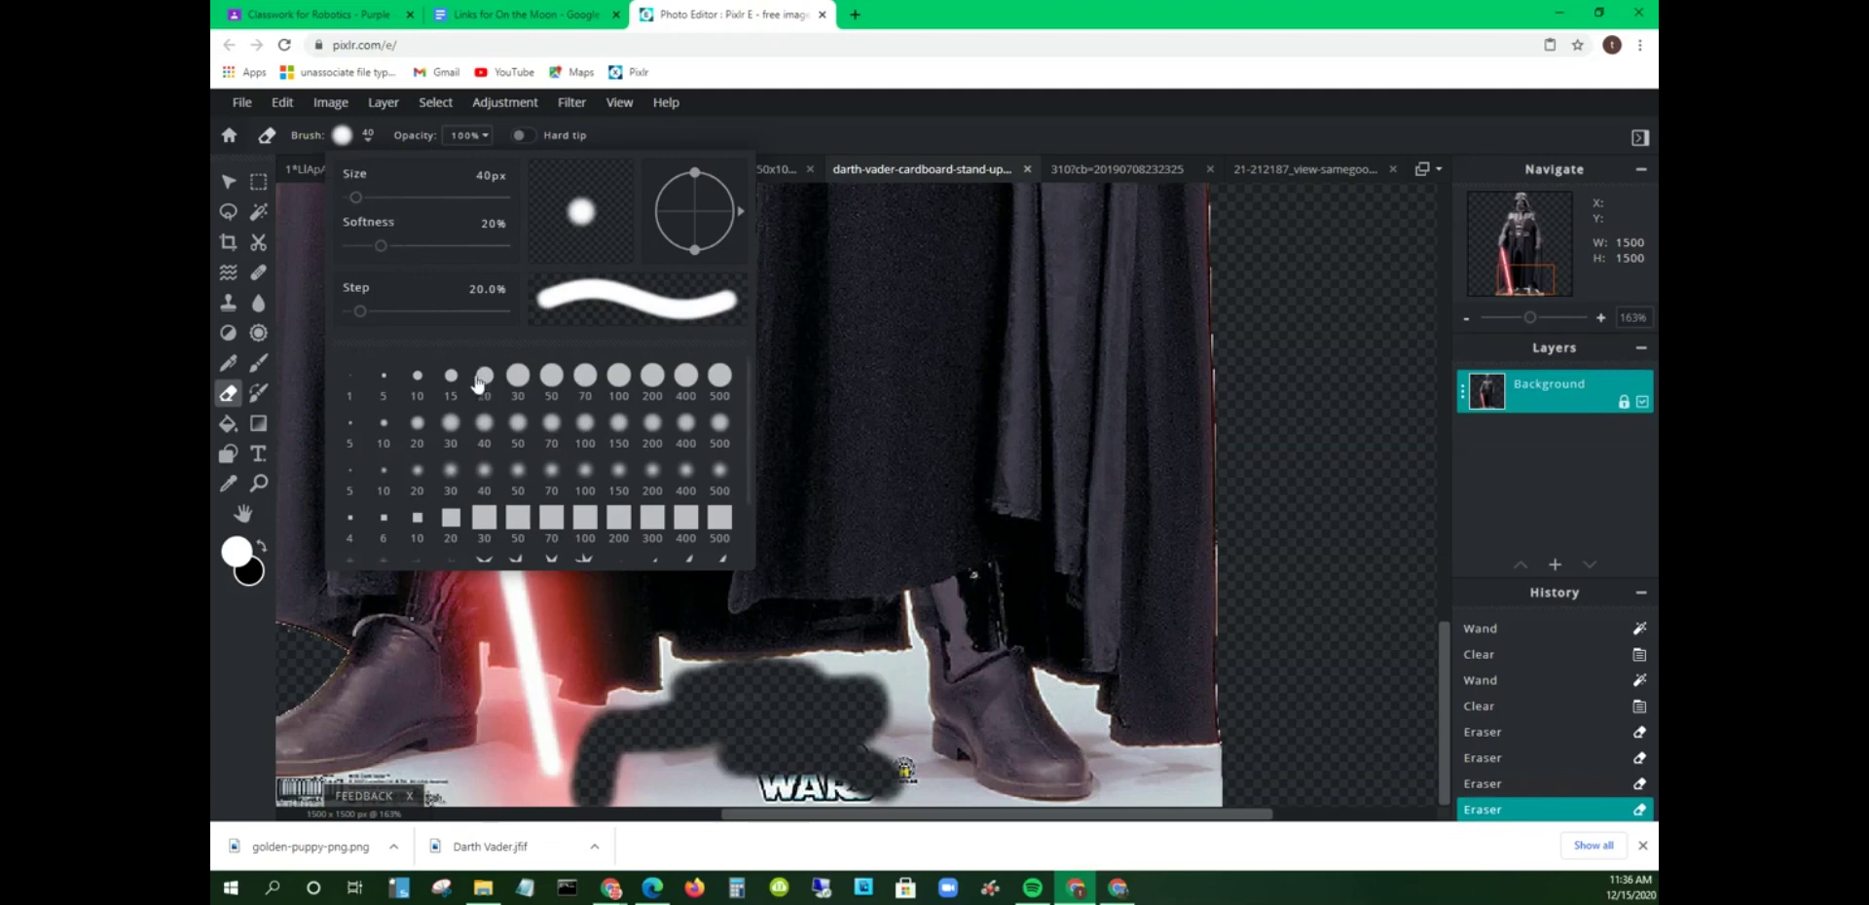
pyautogui.click(486, 379)
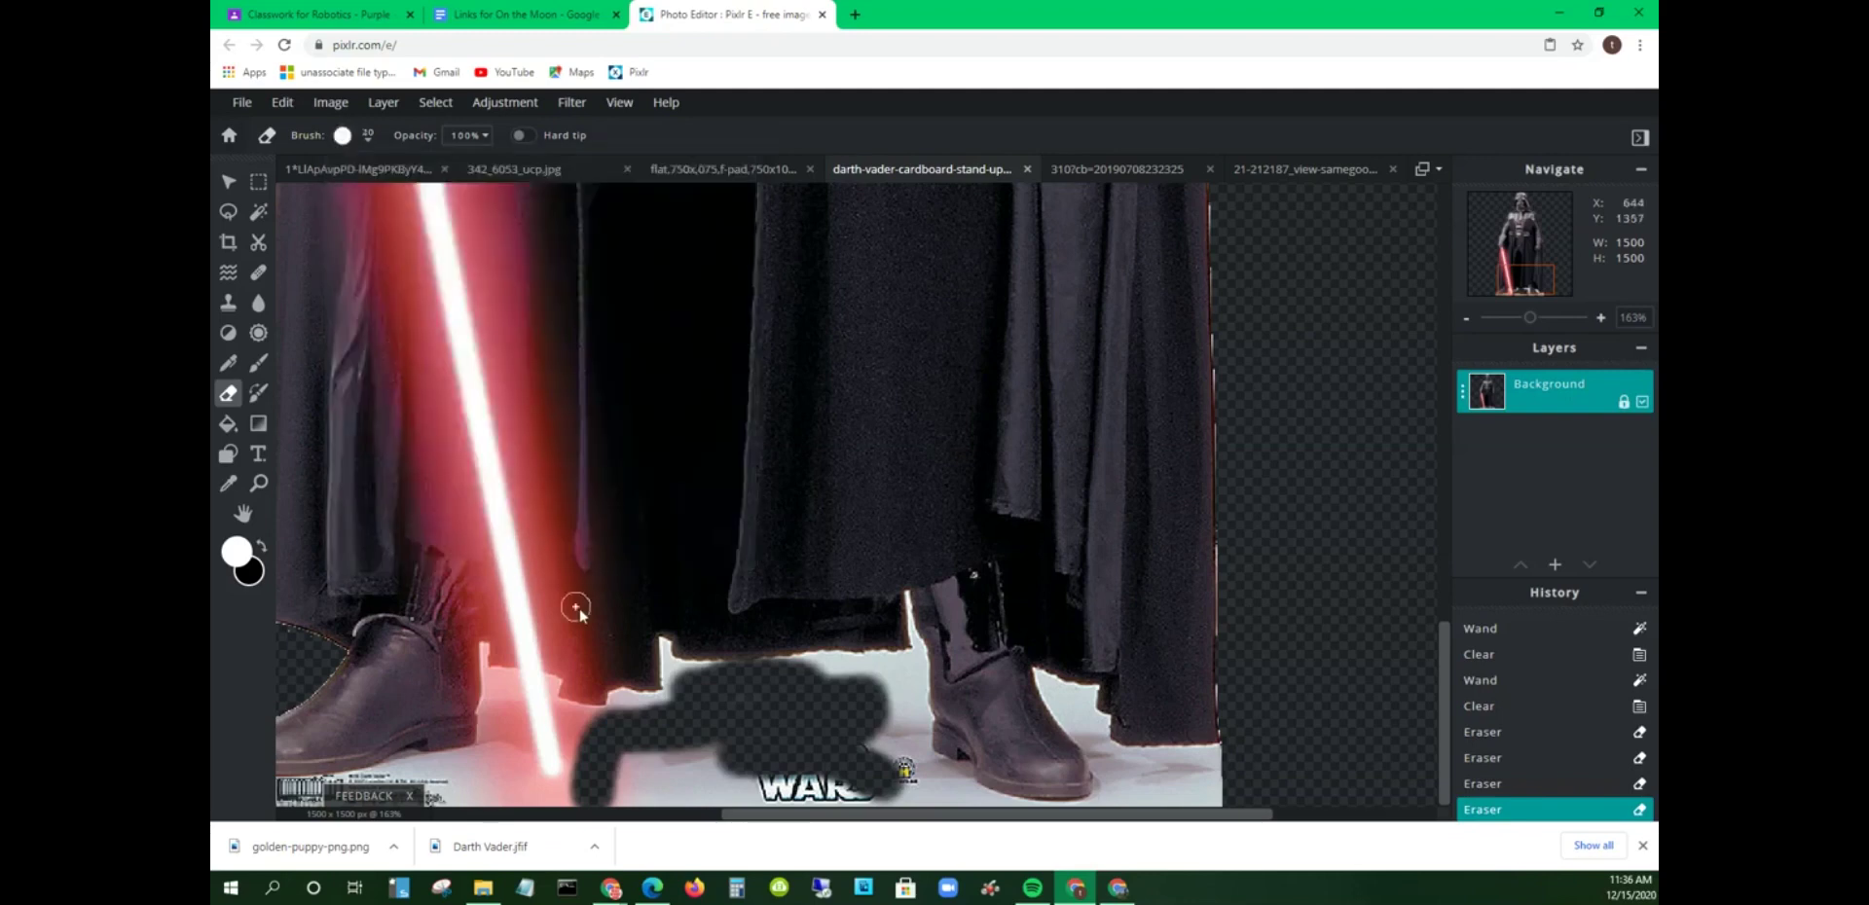
pyautogui.moveTo(908, 679)
pyautogui.mouseDown()
pyautogui.moveTo(780, 678)
pyautogui.moveTo(910, 682)
pyautogui.moveTo(914, 806)
pyautogui.moveTo(807, 813)
pyautogui.moveTo(867, 767)
pyautogui.moveTo(901, 665)
pyautogui.moveTo(700, 672)
pyautogui.mouseUp()
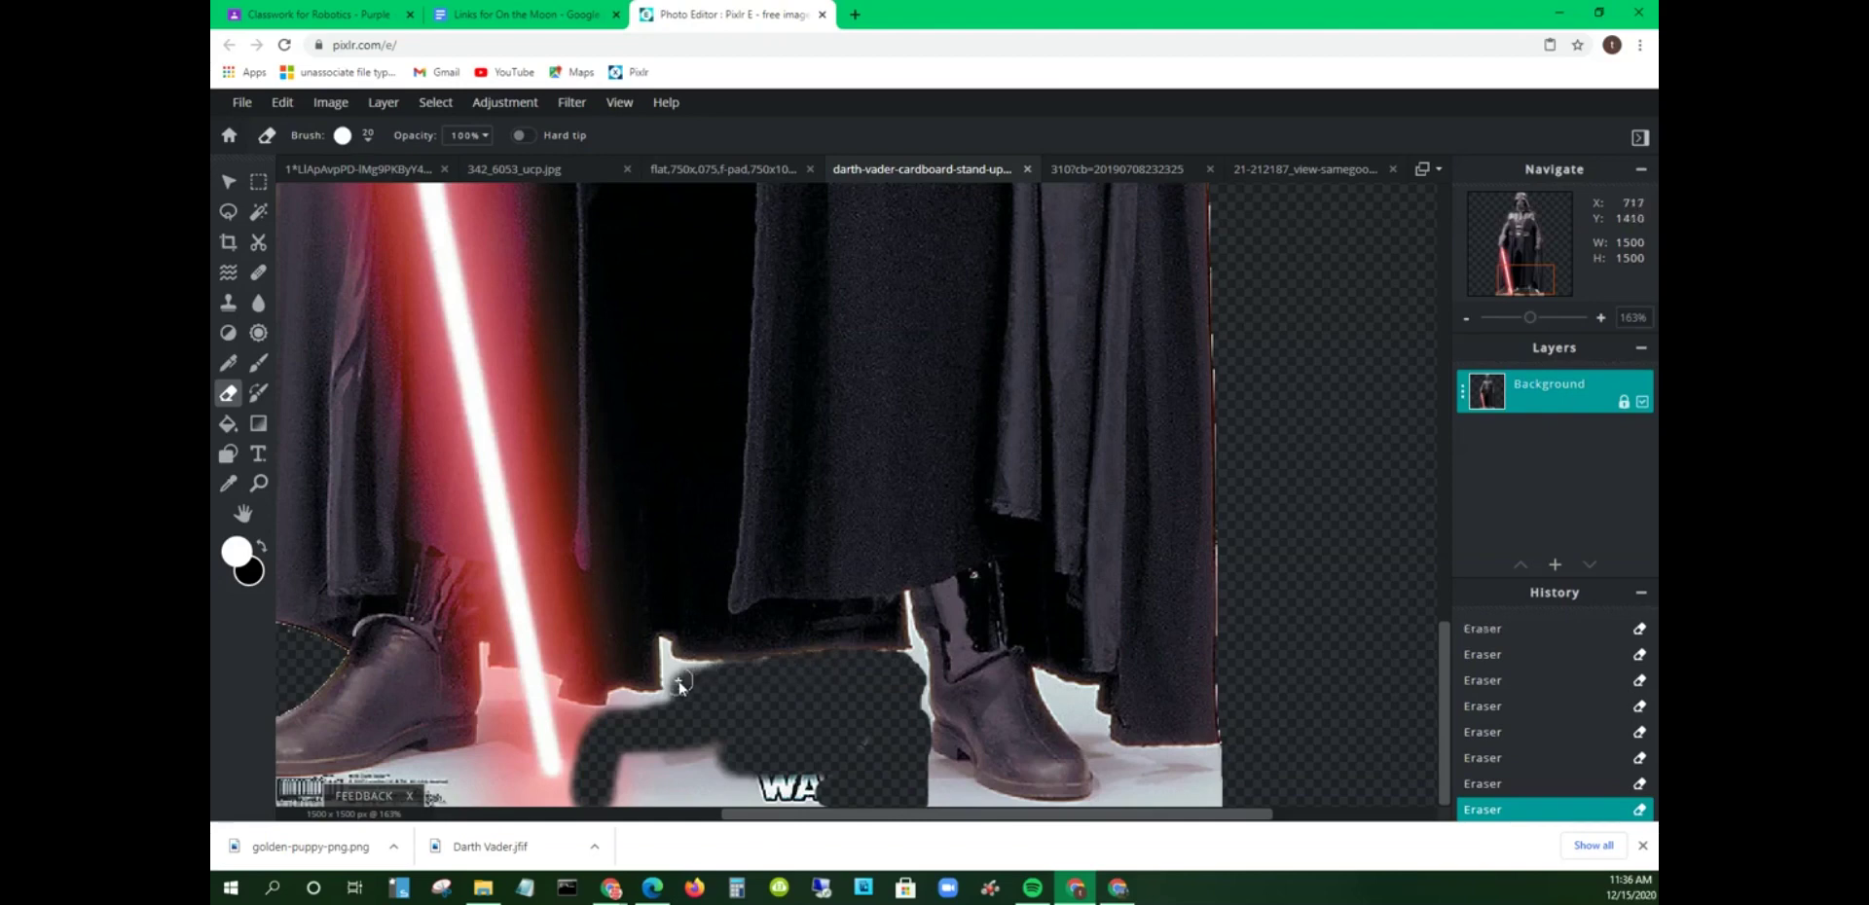
pyautogui.moveTo(682, 676); pyautogui.dragTo(762, 678)
pyautogui.moveTo(958, 786)
pyautogui.mouseDown()
pyautogui.moveTo(911, 765)
pyautogui.moveTo(968, 798)
pyautogui.moveTo(622, 804)
pyautogui.moveTo(628, 756)
pyautogui.moveTo(615, 806)
pyautogui.mouseUp()
pyautogui.moveTo(660, 749)
pyautogui.mouseDown()
pyautogui.moveTo(709, 775)
pyautogui.moveTo(826, 772)
pyautogui.moveTo(743, 722)
pyautogui.mouseUp()
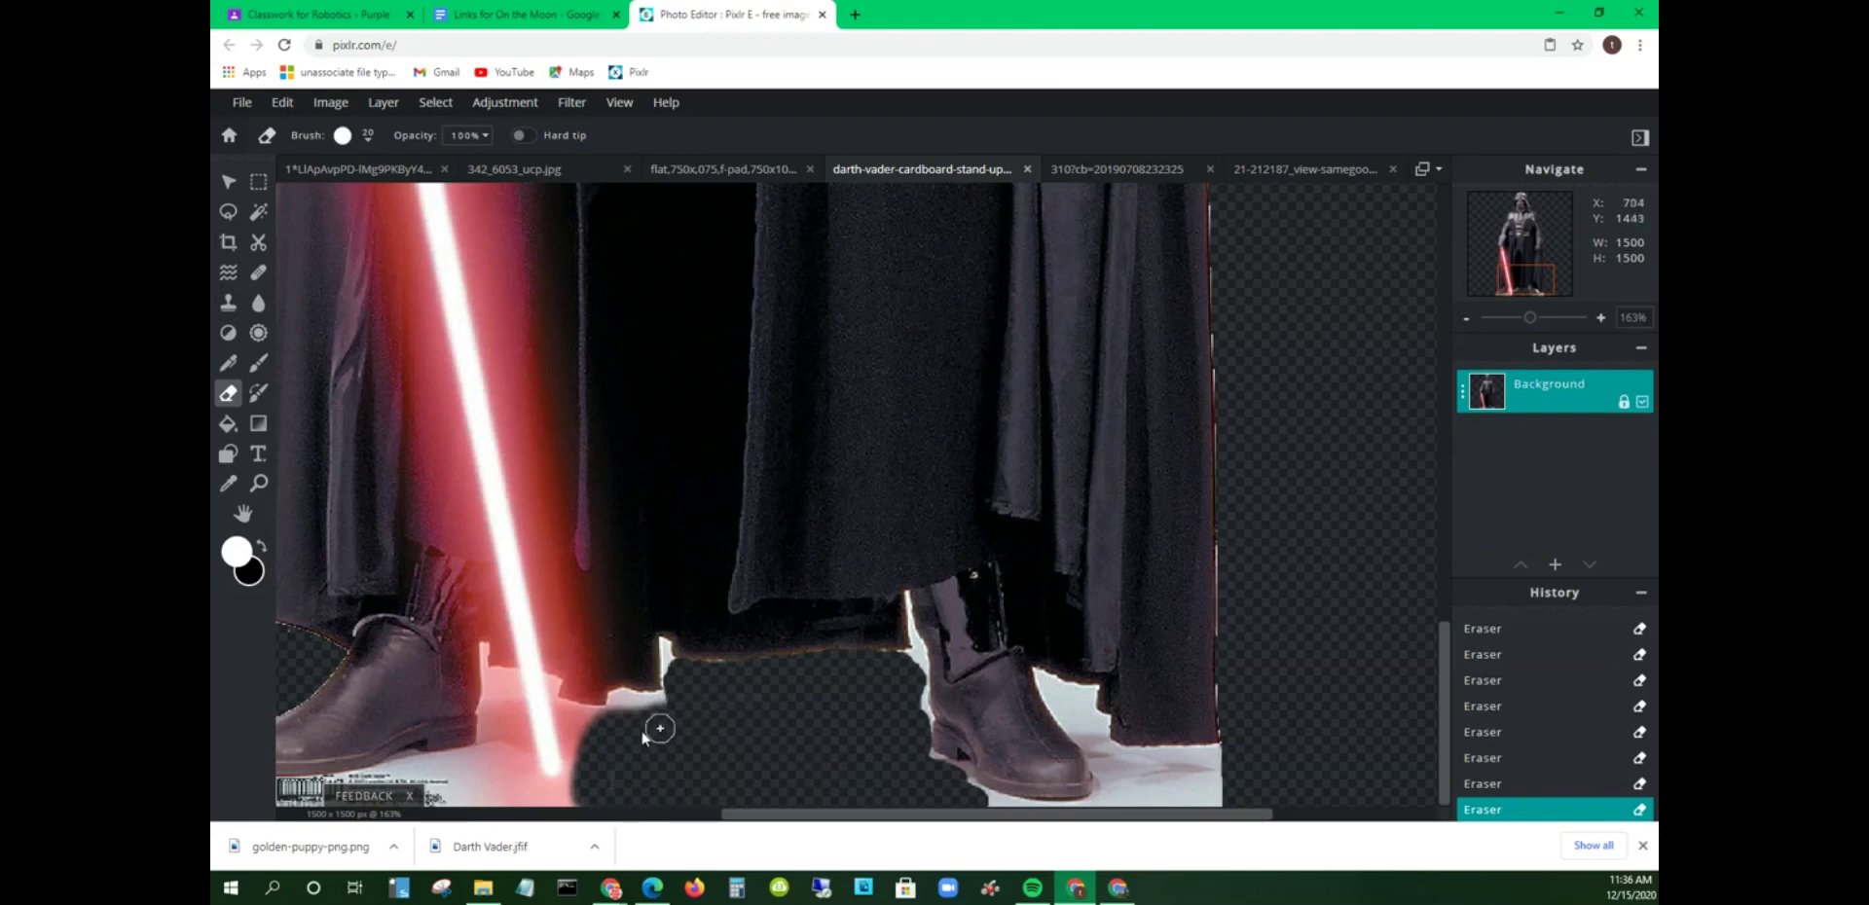
pyautogui.moveTo(512, 749); pyautogui.dragTo(443, 774)
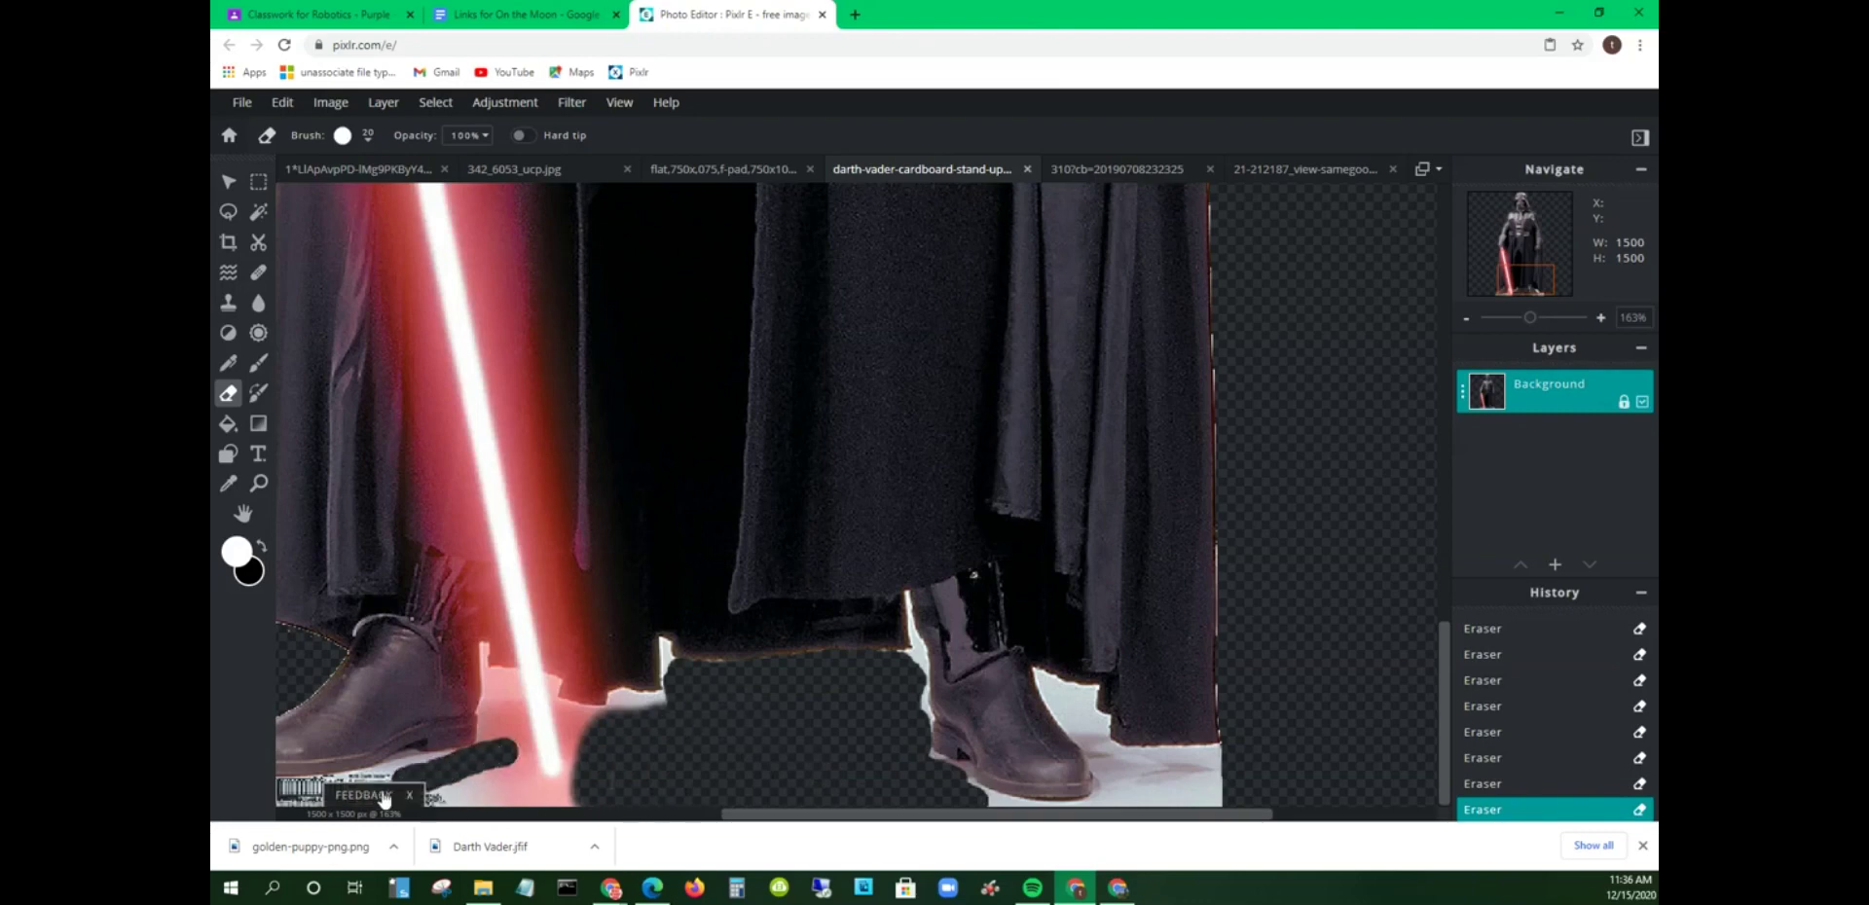
pyautogui.scroll(-1, 589, 790)
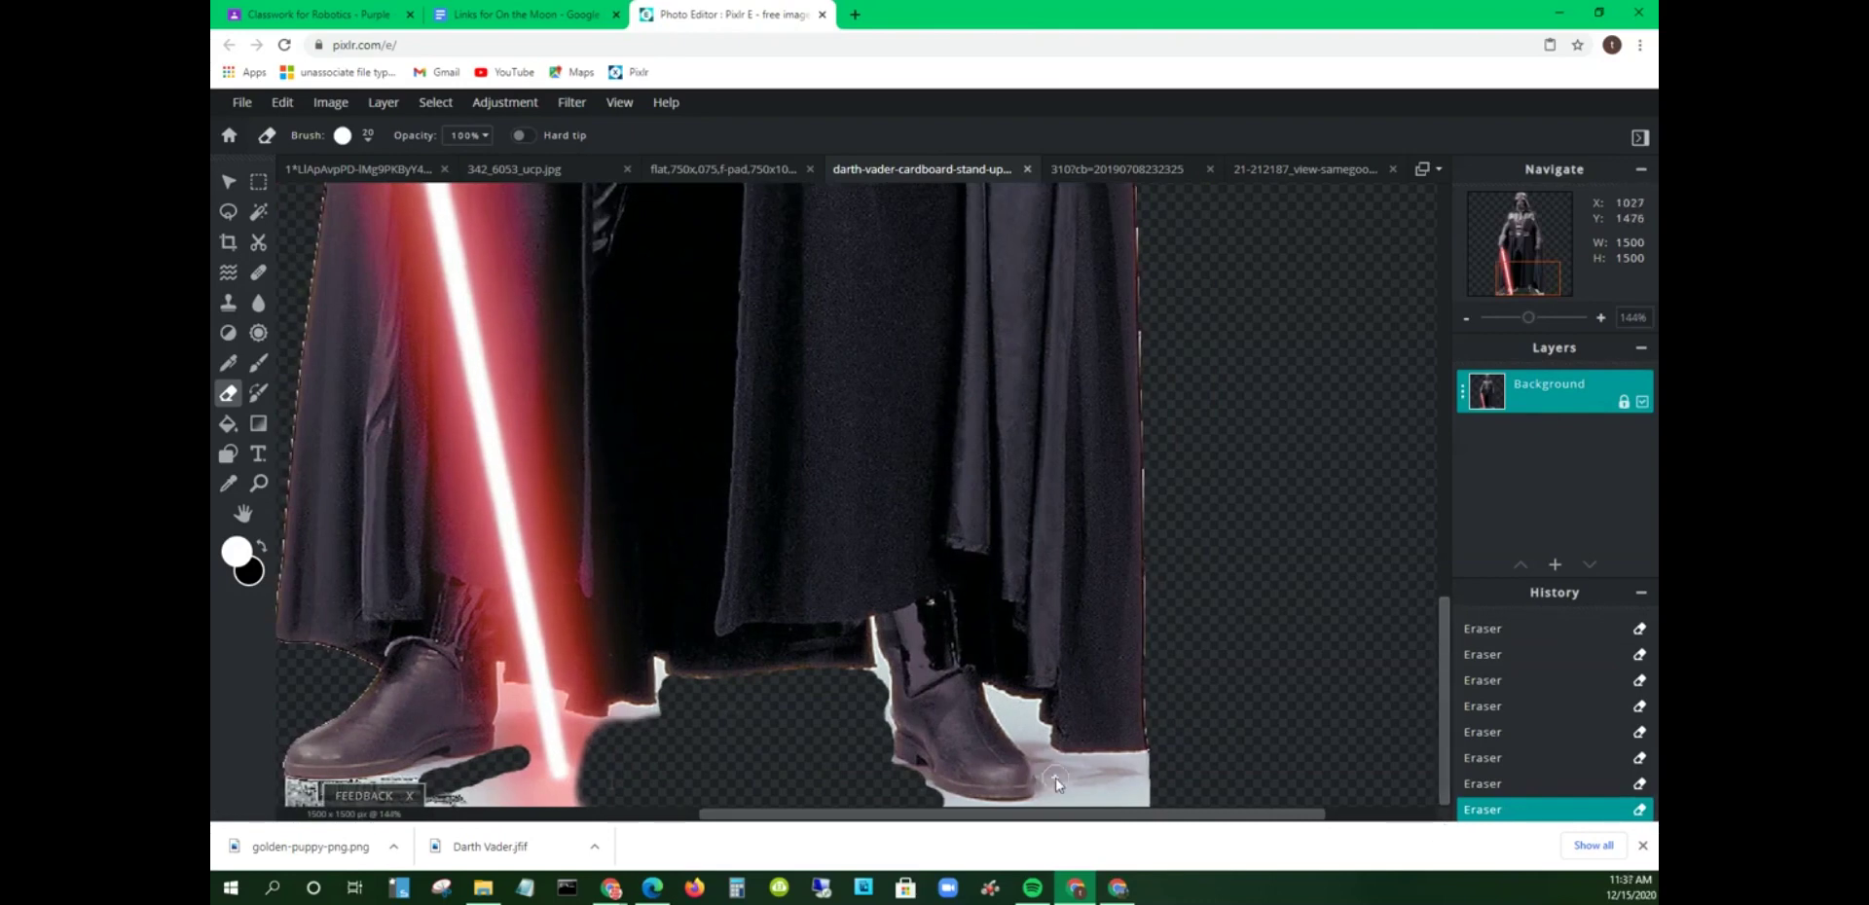
pyautogui.moveTo(1080, 776)
pyautogui.mouseDown()
pyautogui.moveTo(1155, 775)
pyautogui.moveTo(1080, 770)
pyautogui.mouseUp()
# Step: Magic-wand and delete five light floor patches and fringes around the right boot
pyautogui.click(259, 209)
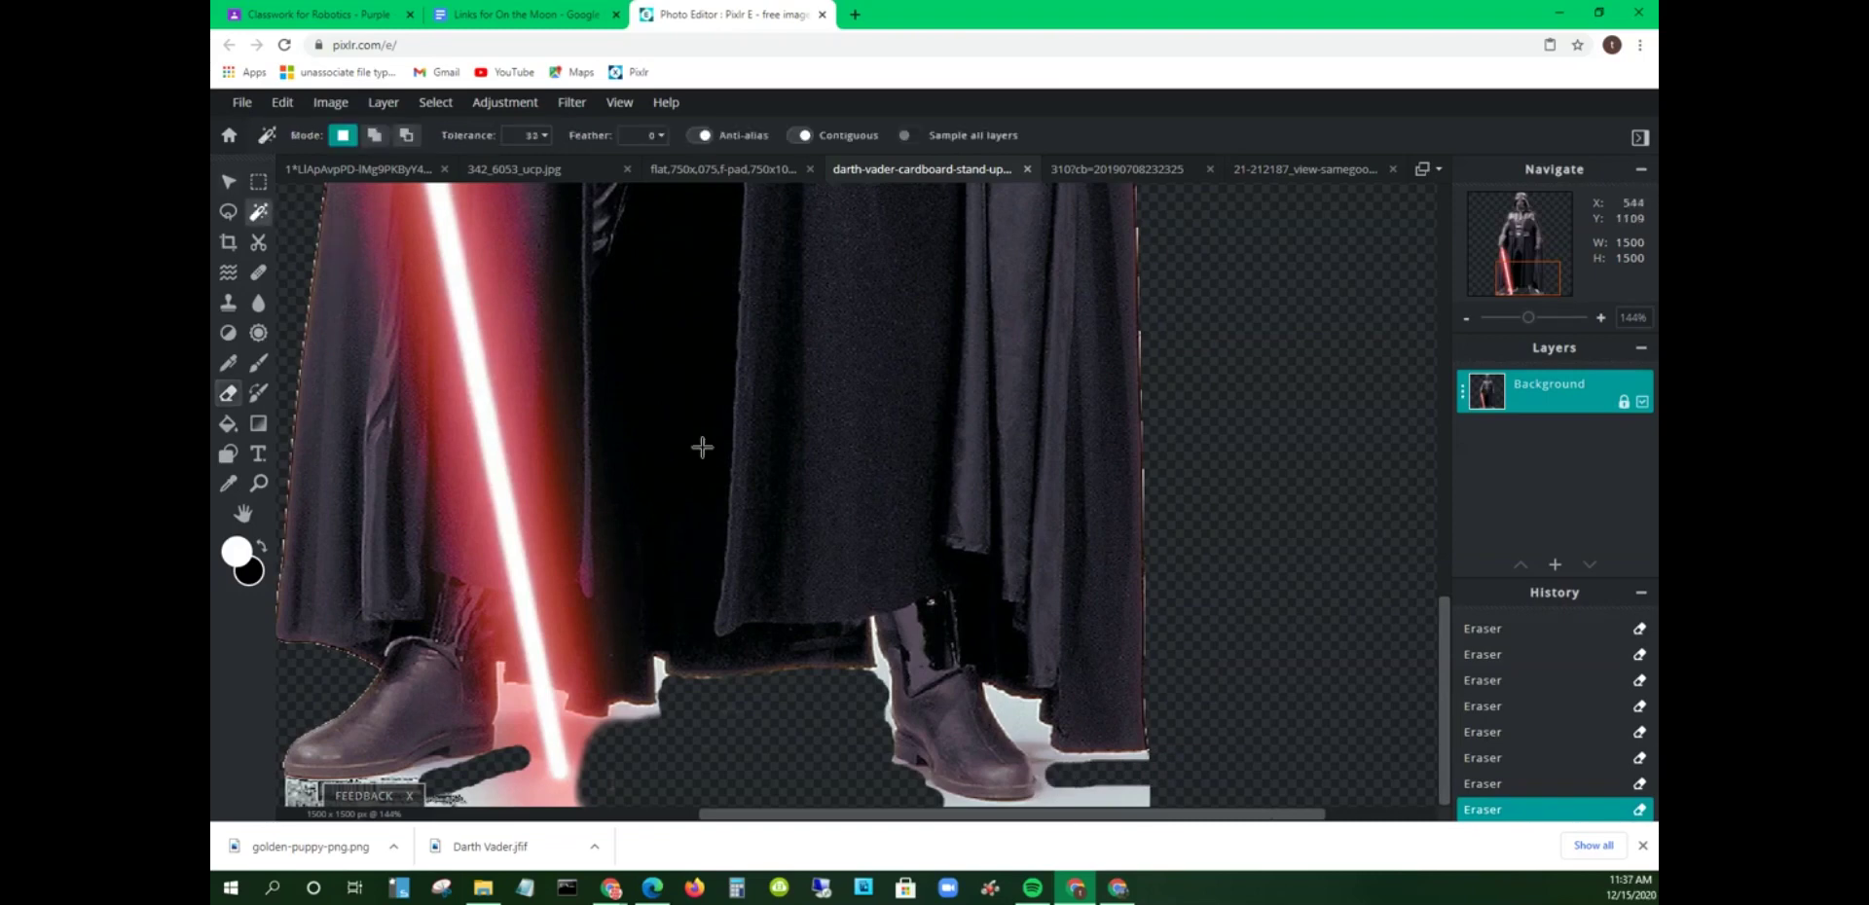
pyautogui.click(1022, 703)
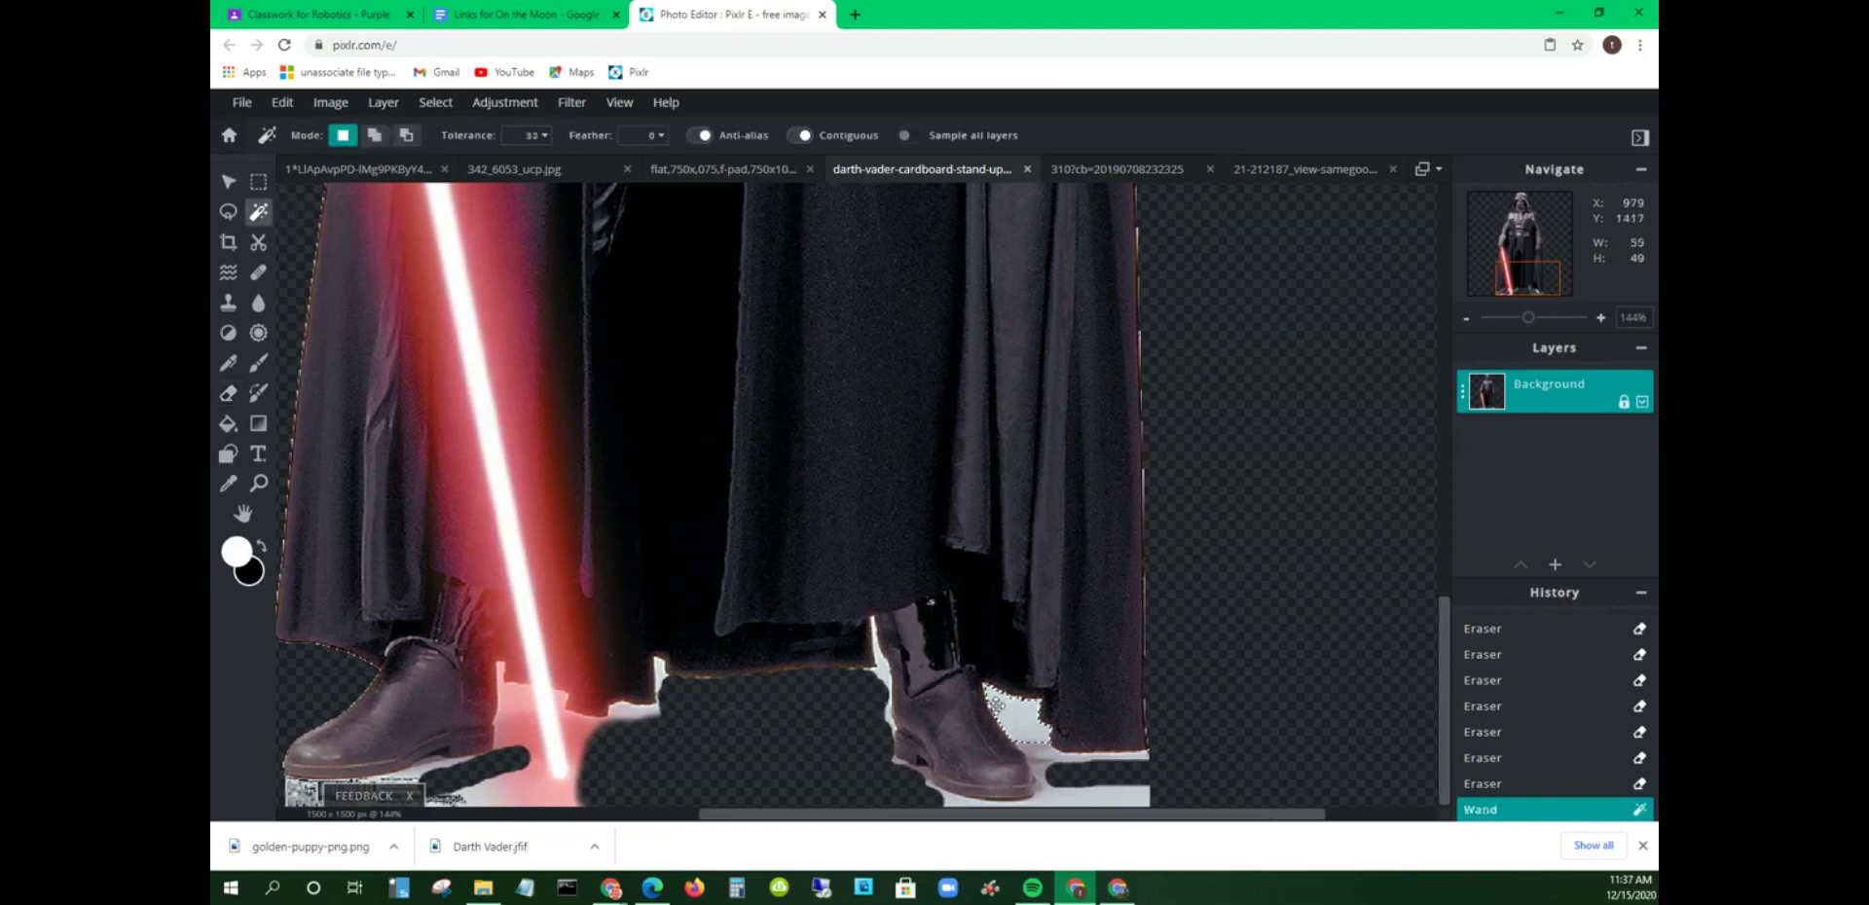
pyautogui.press('Delete')
pyautogui.click(1093, 796)
pyautogui.press('Delete')
pyautogui.click(986, 801)
pyautogui.press('Delete')
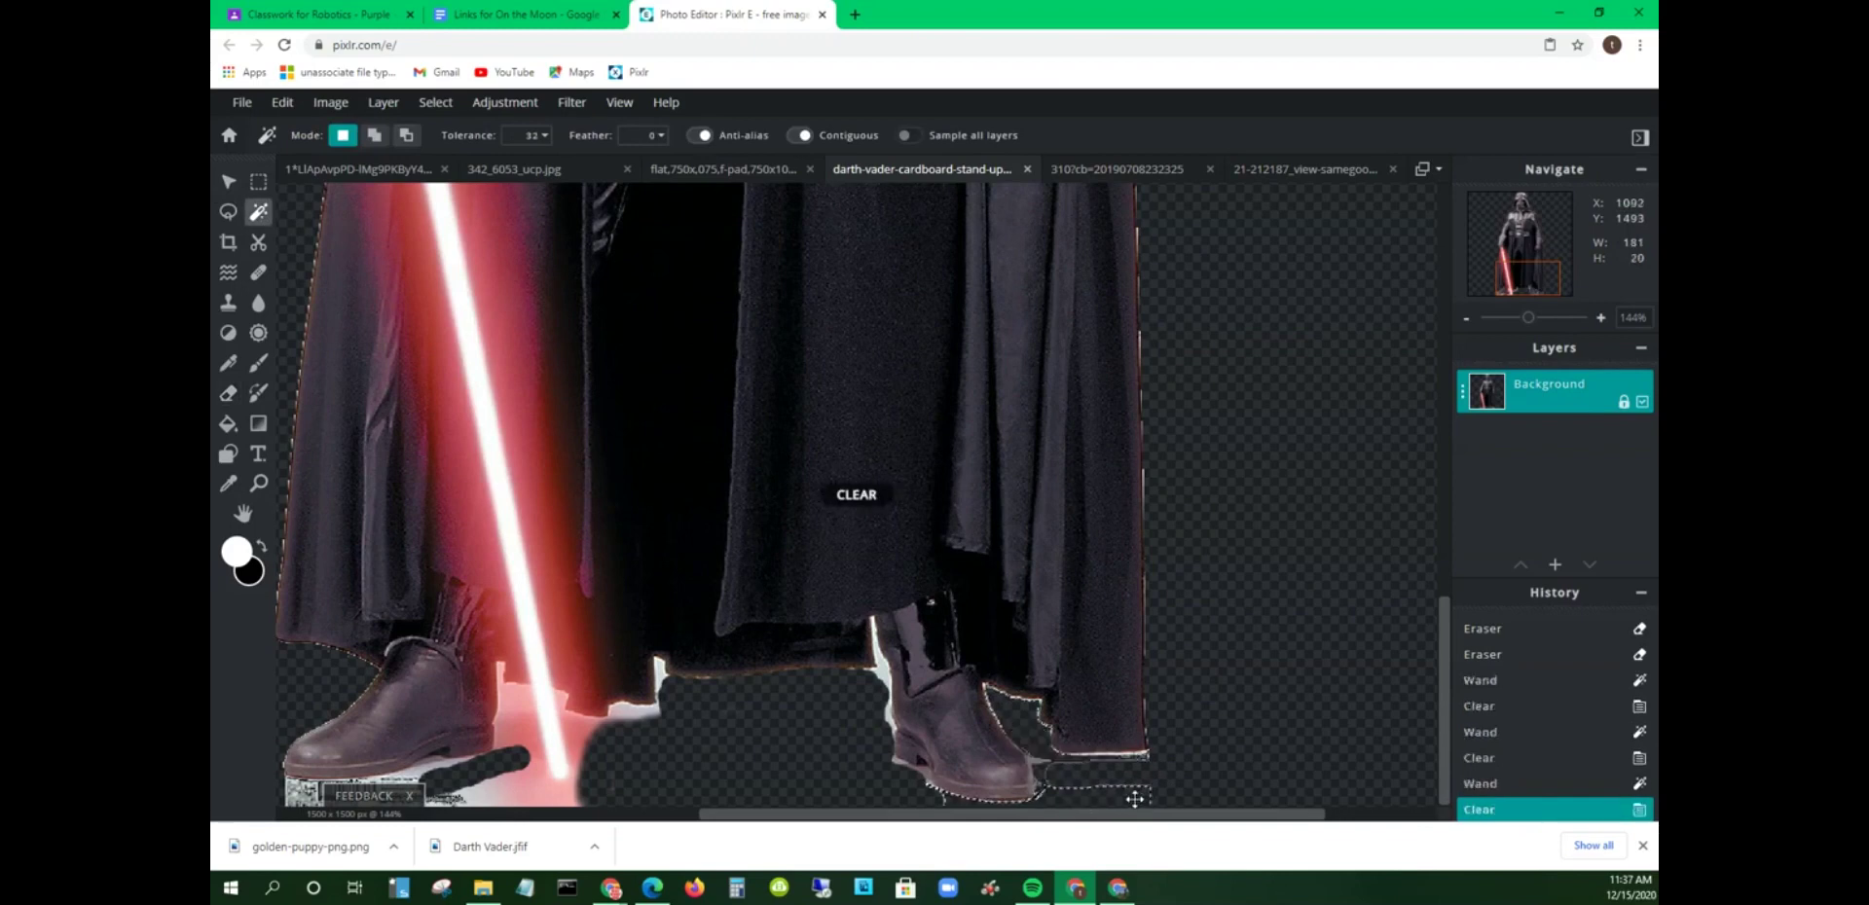
pyautogui.click(879, 670)
pyautogui.press('Delete')
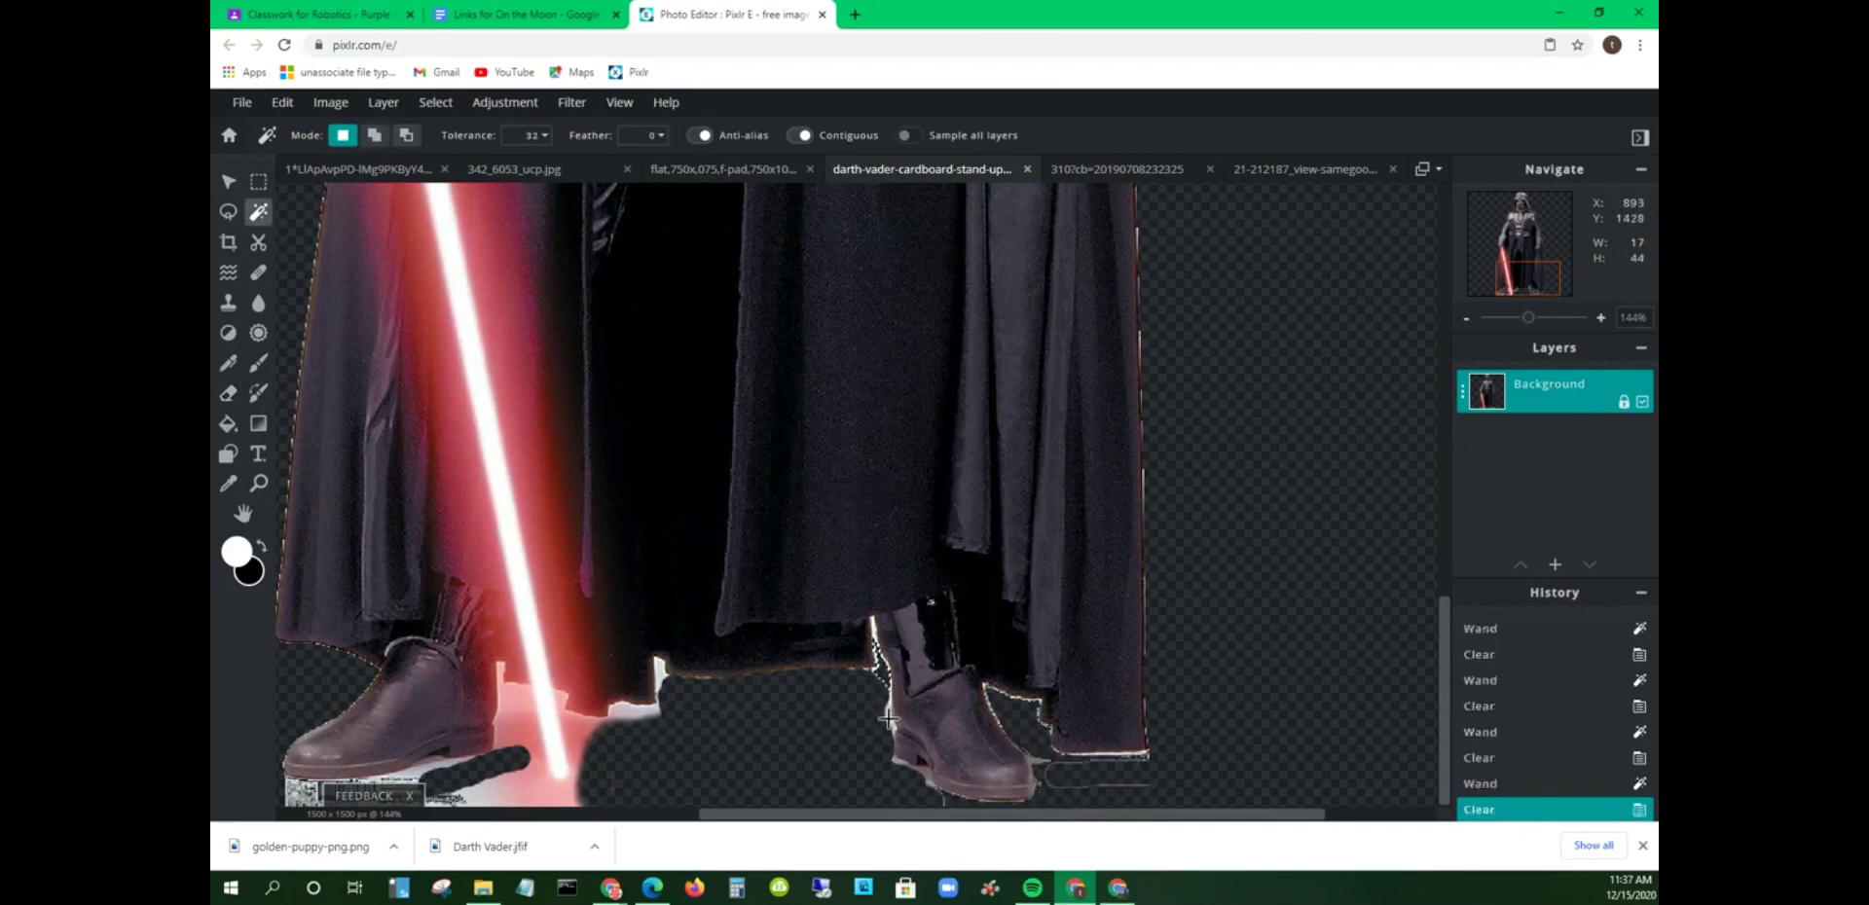
pyautogui.click(885, 718)
pyautogui.press('Delete')
# Step: Lower the Magic Wand tolerance to 13 and make a tighter selection near the right boot
pyautogui.click(565, 781)
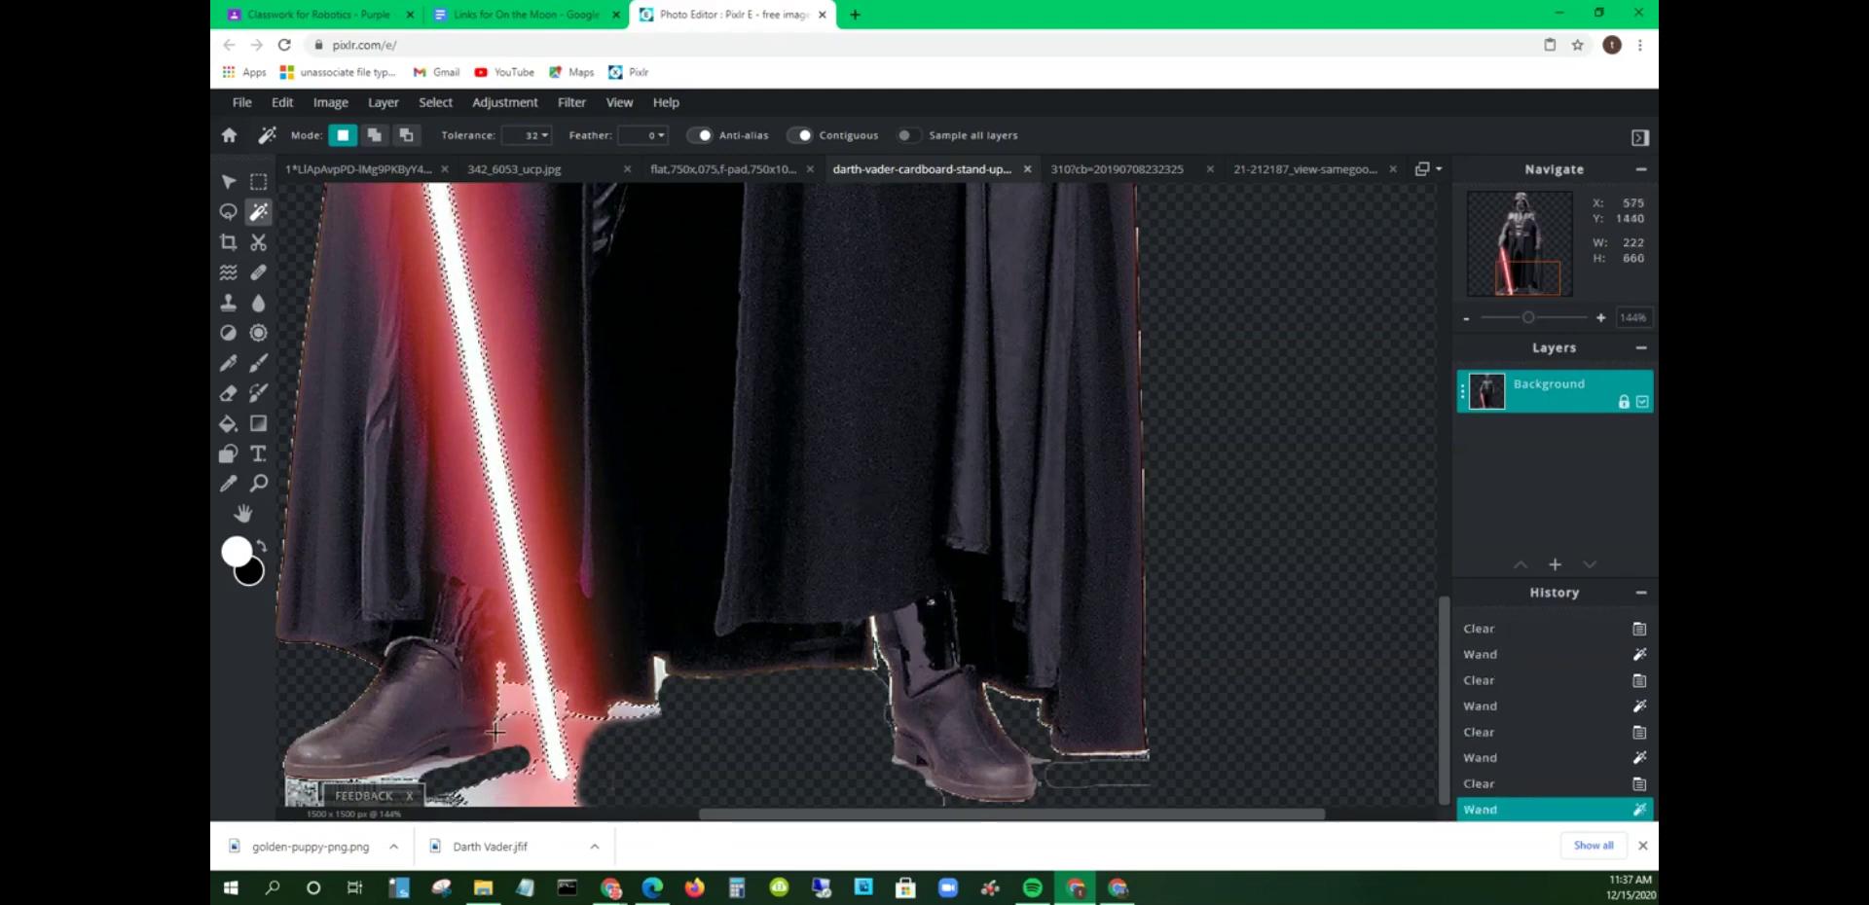
pyautogui.click(443, 757)
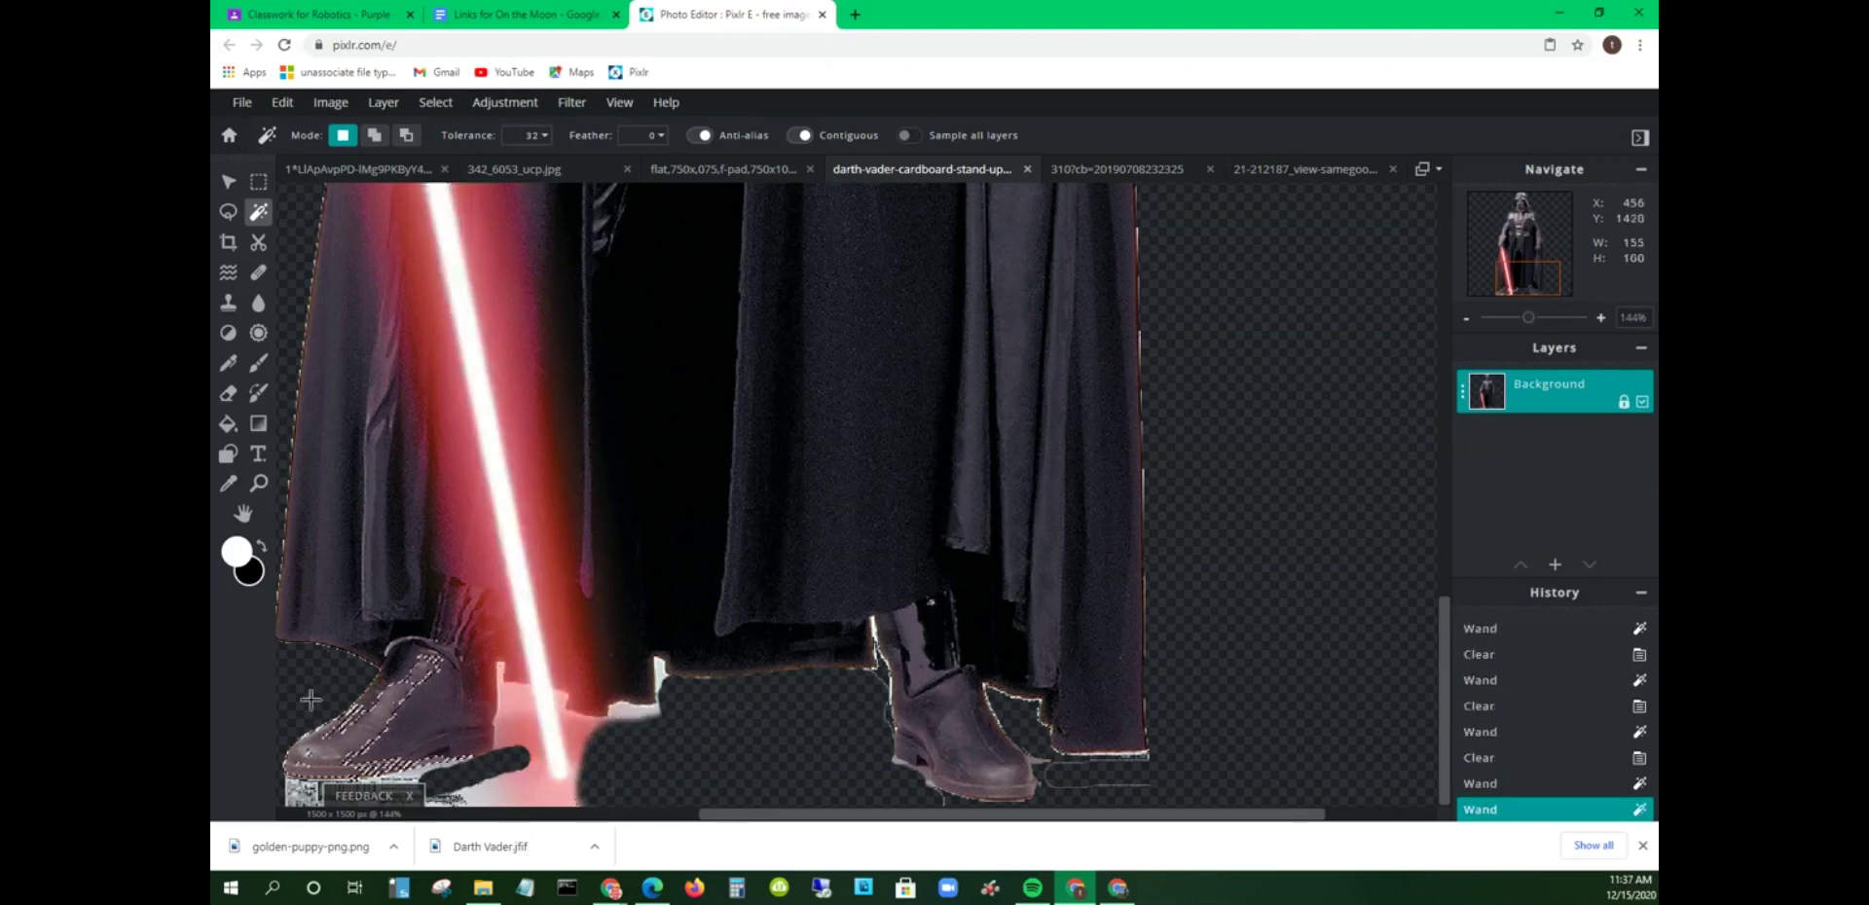
pyautogui.click(569, 774)
pyautogui.moveTo(473, 674); pyautogui.dragTo(476, 676)
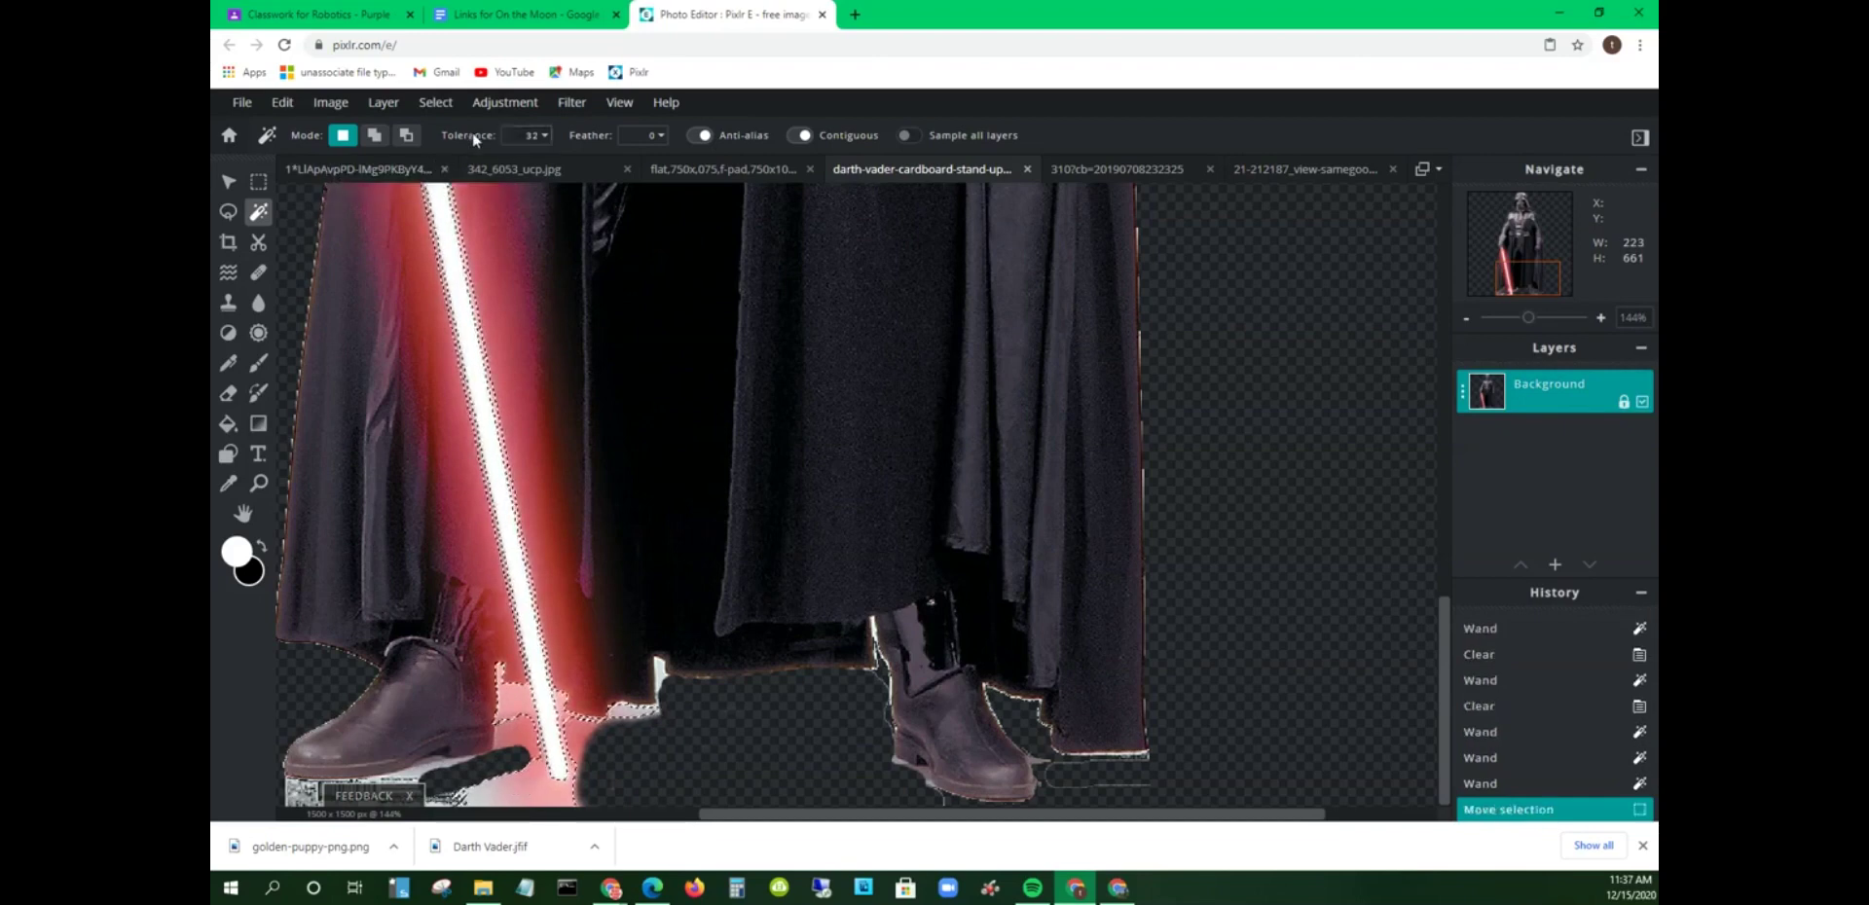
pyautogui.click(541, 137)
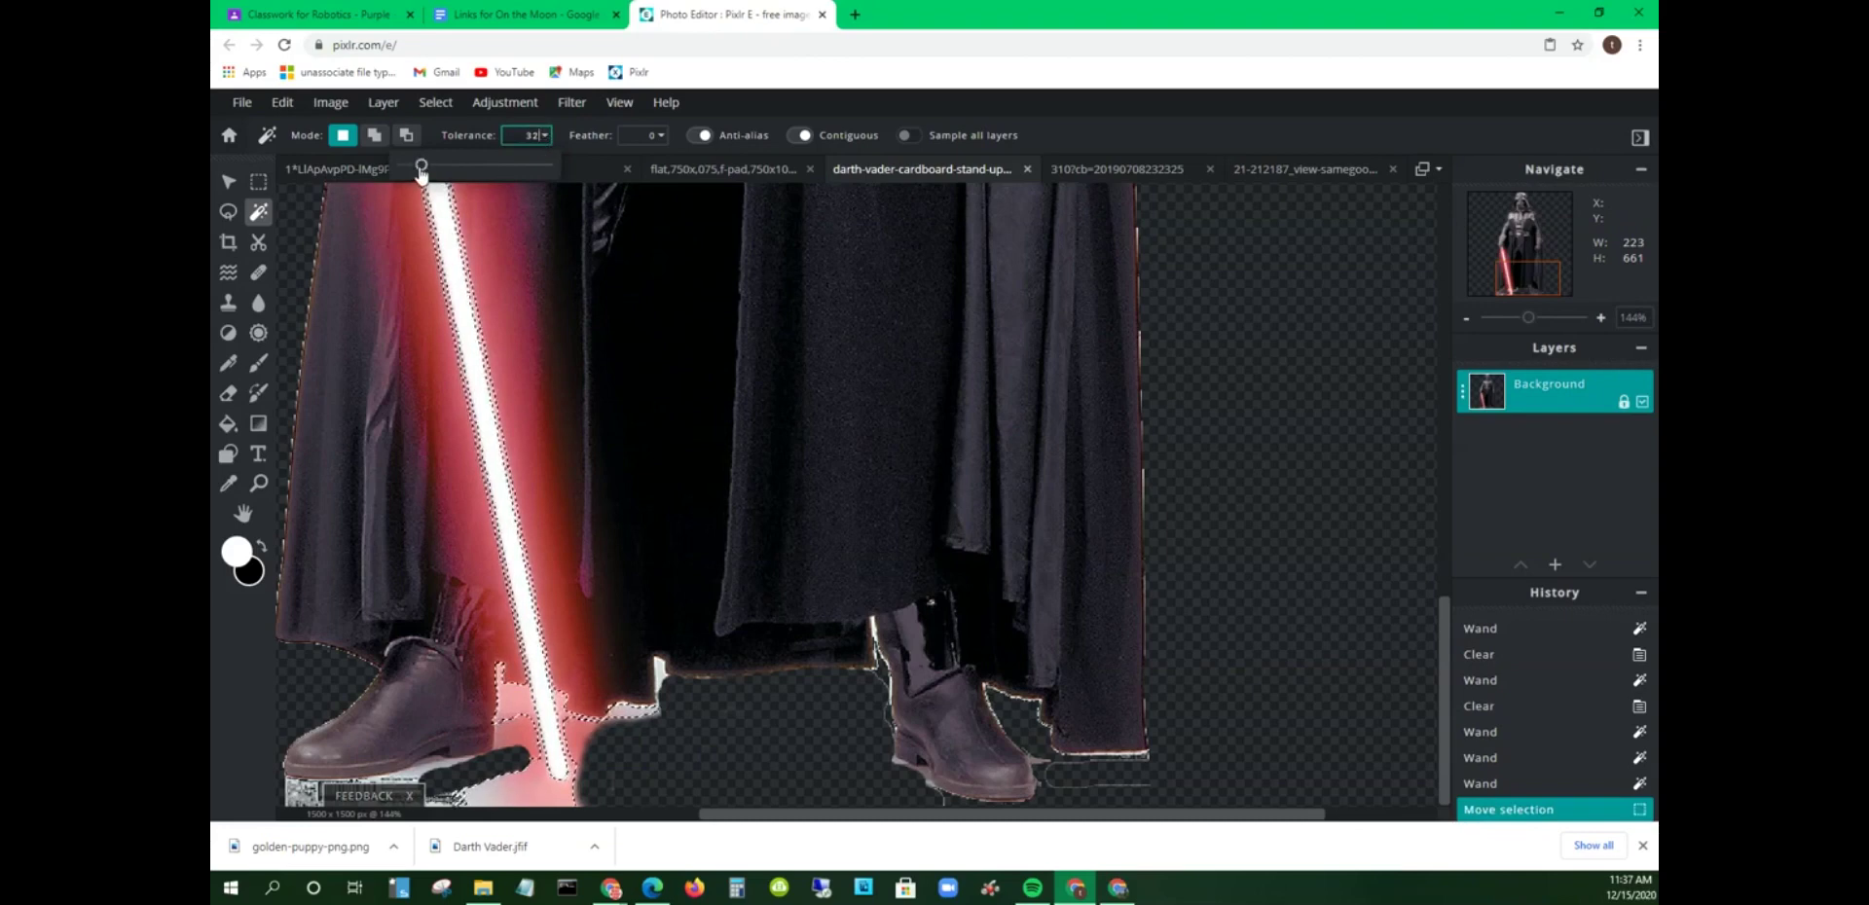
pyautogui.moveTo(421, 167); pyautogui.dragTo(411, 167)
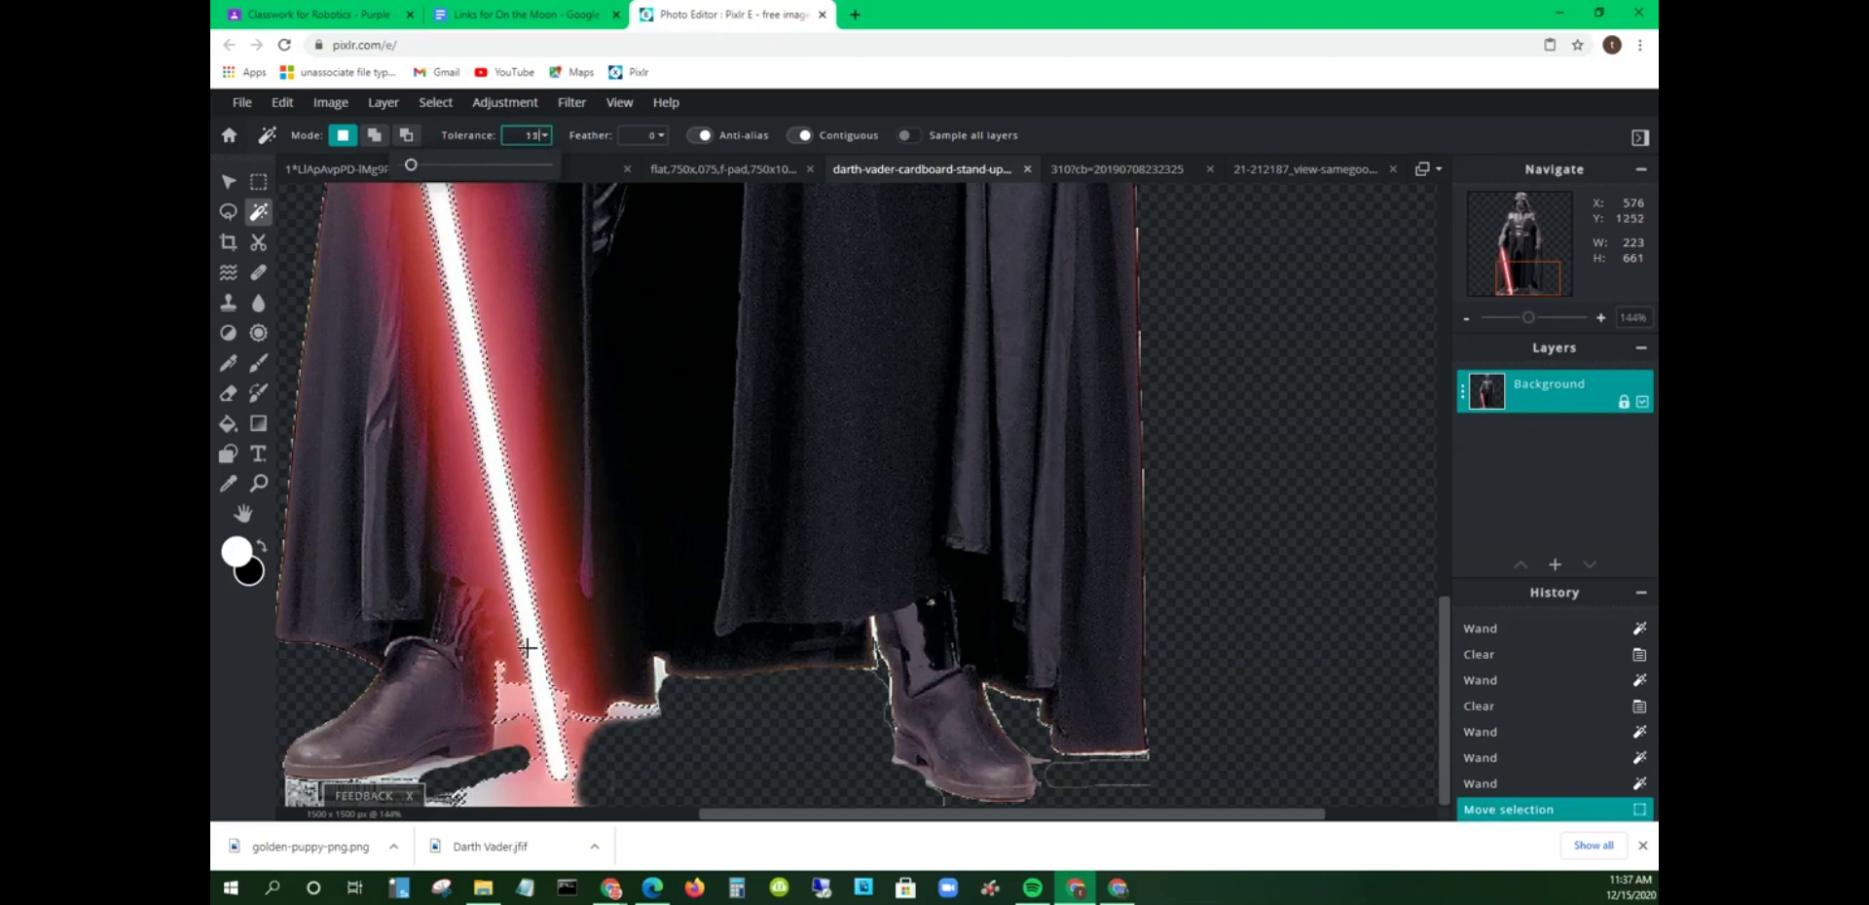
pyautogui.click(531, 793)
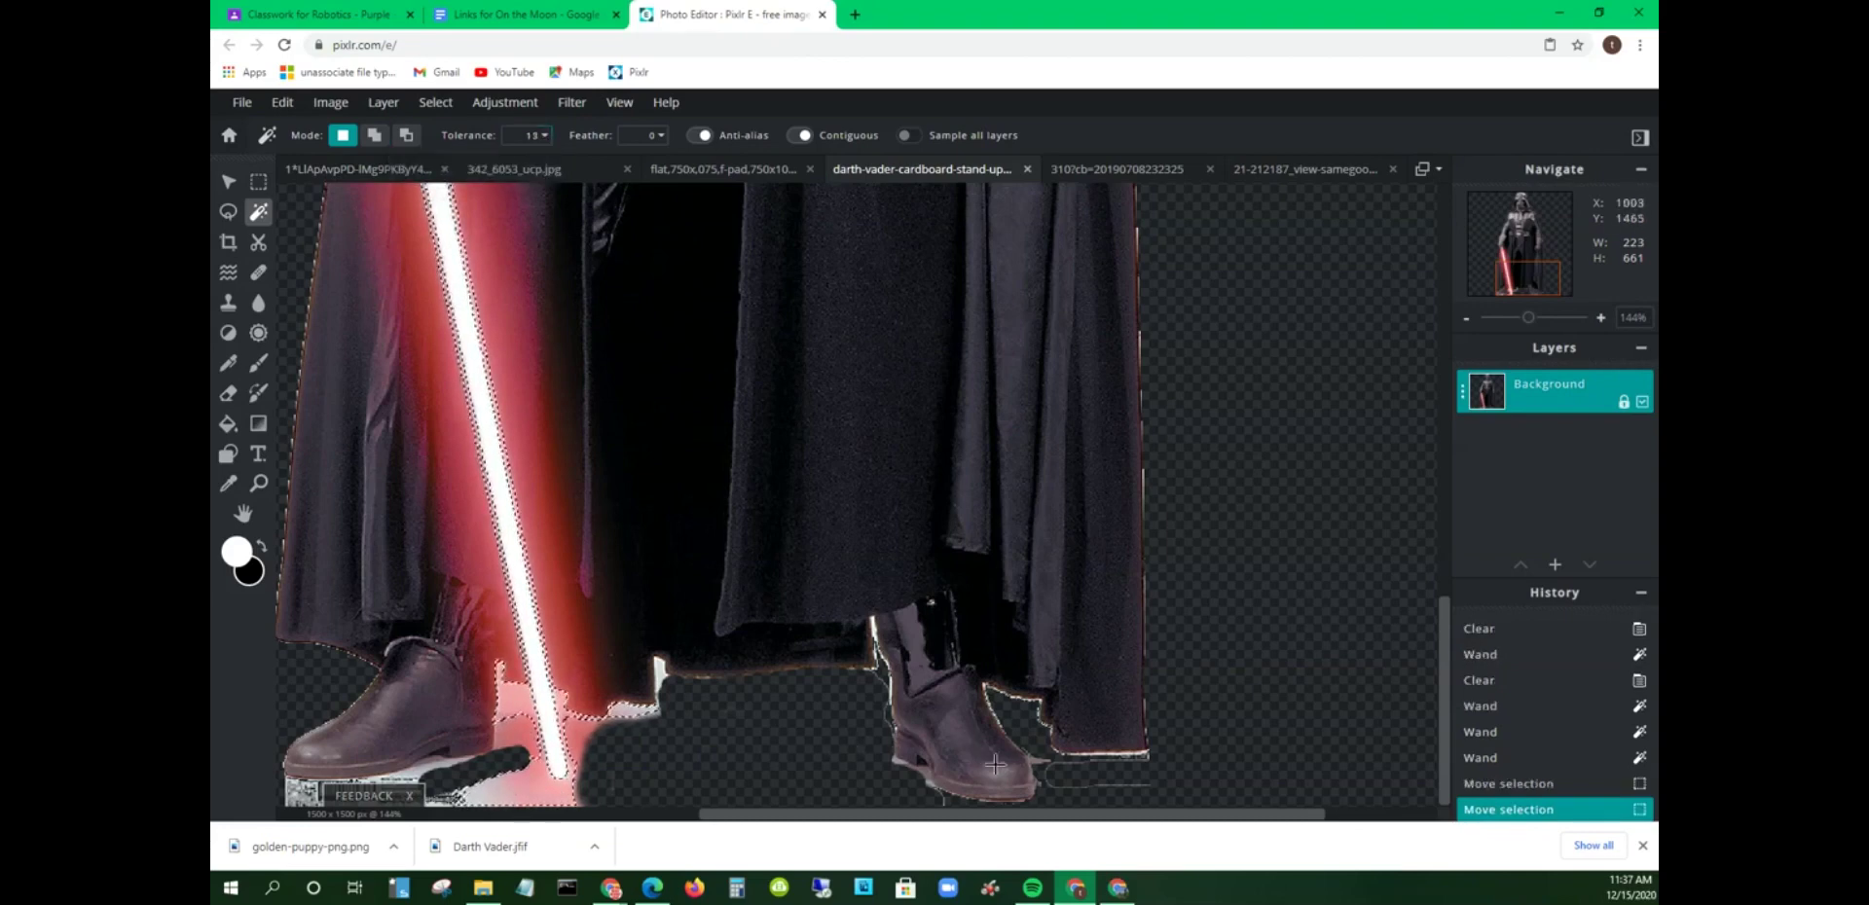
pyautogui.click(935, 799)
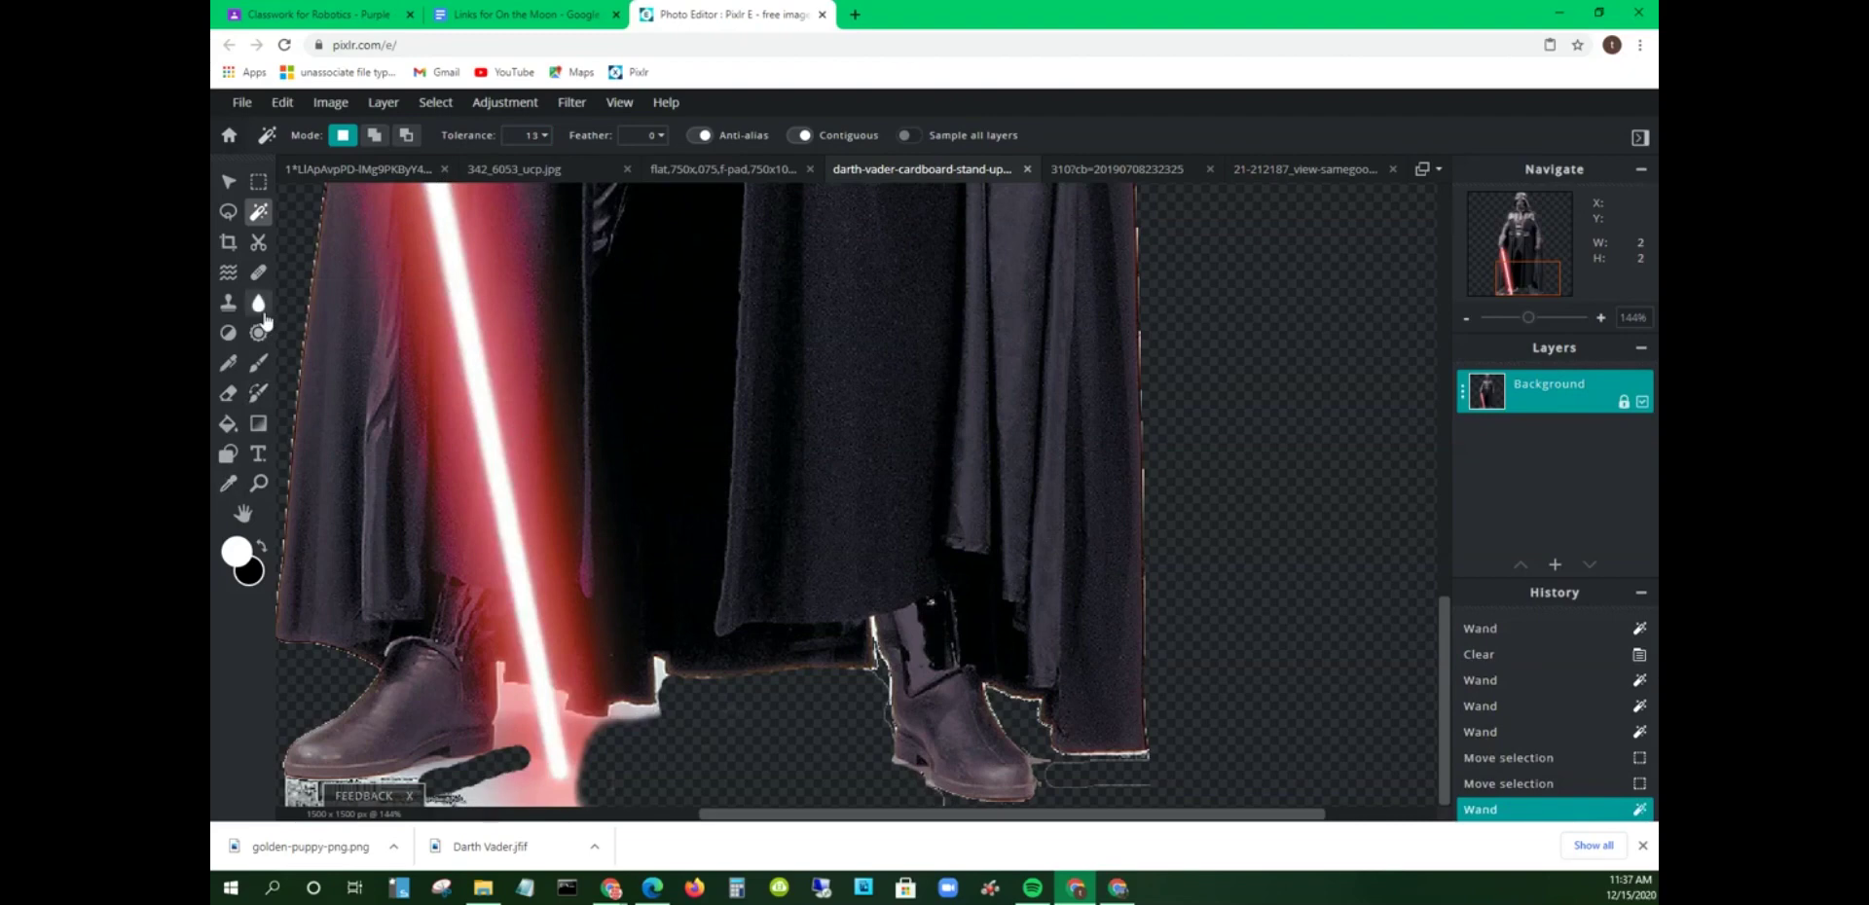
# Step: Return to the Eraser and deselect the current selection
pyautogui.click(228, 393)
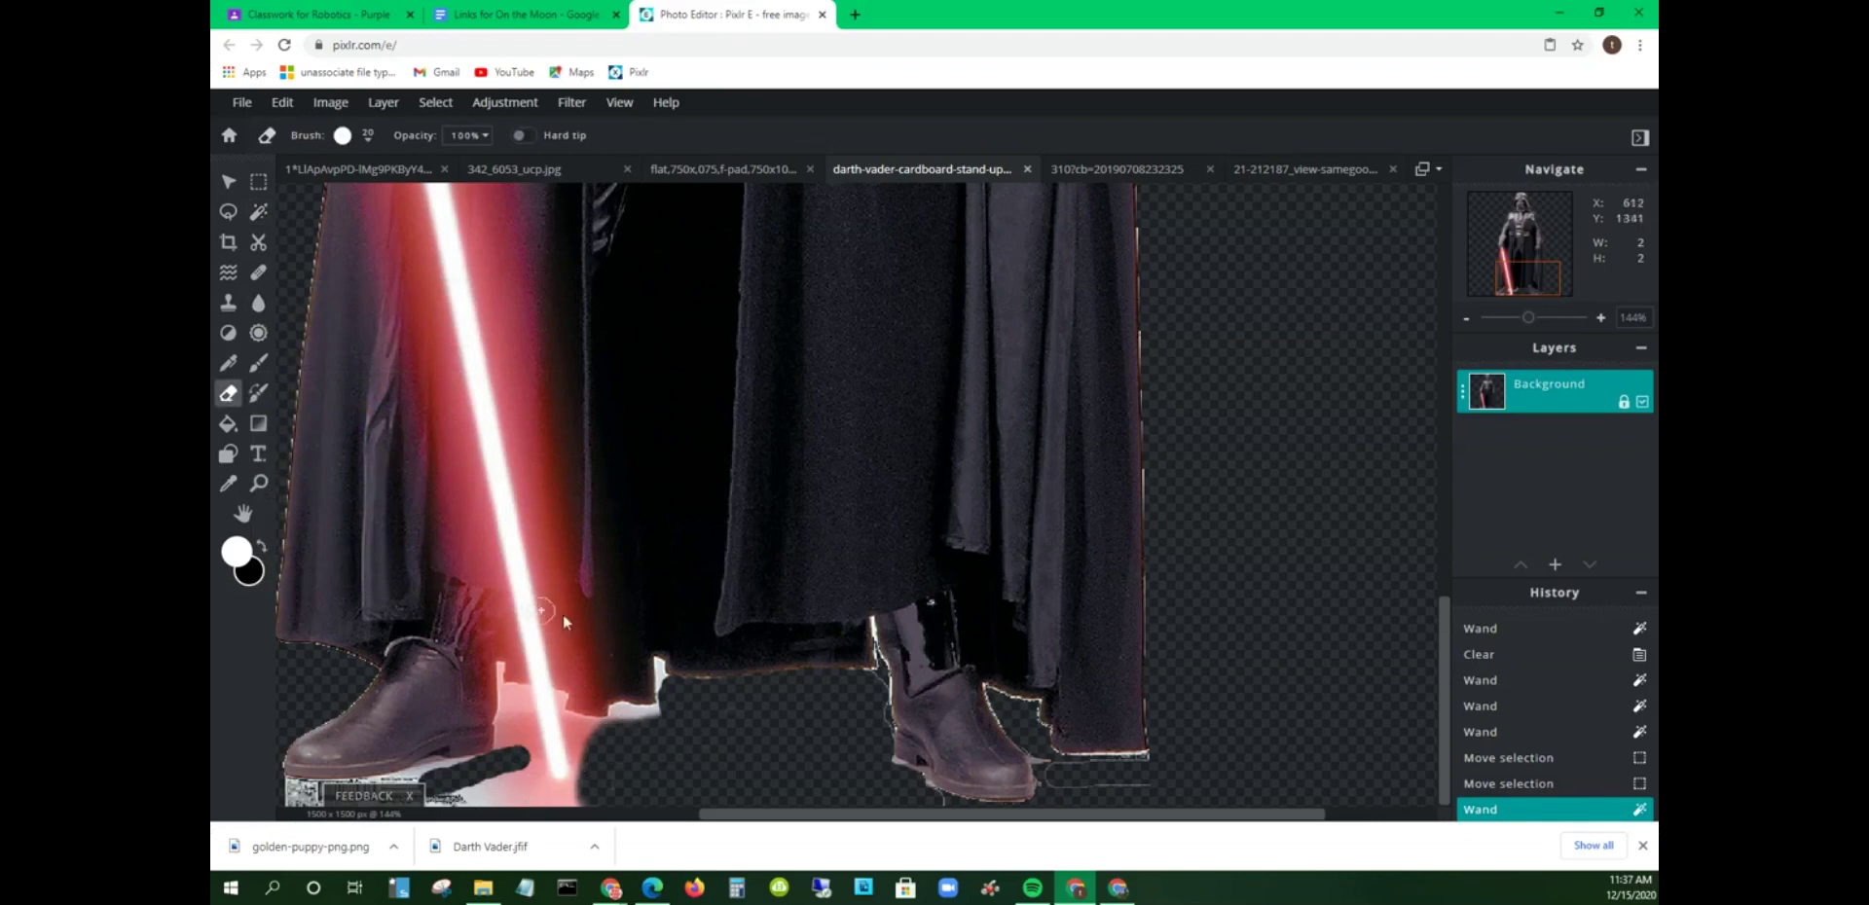
pyautogui.scroll(-2, 578, 619)
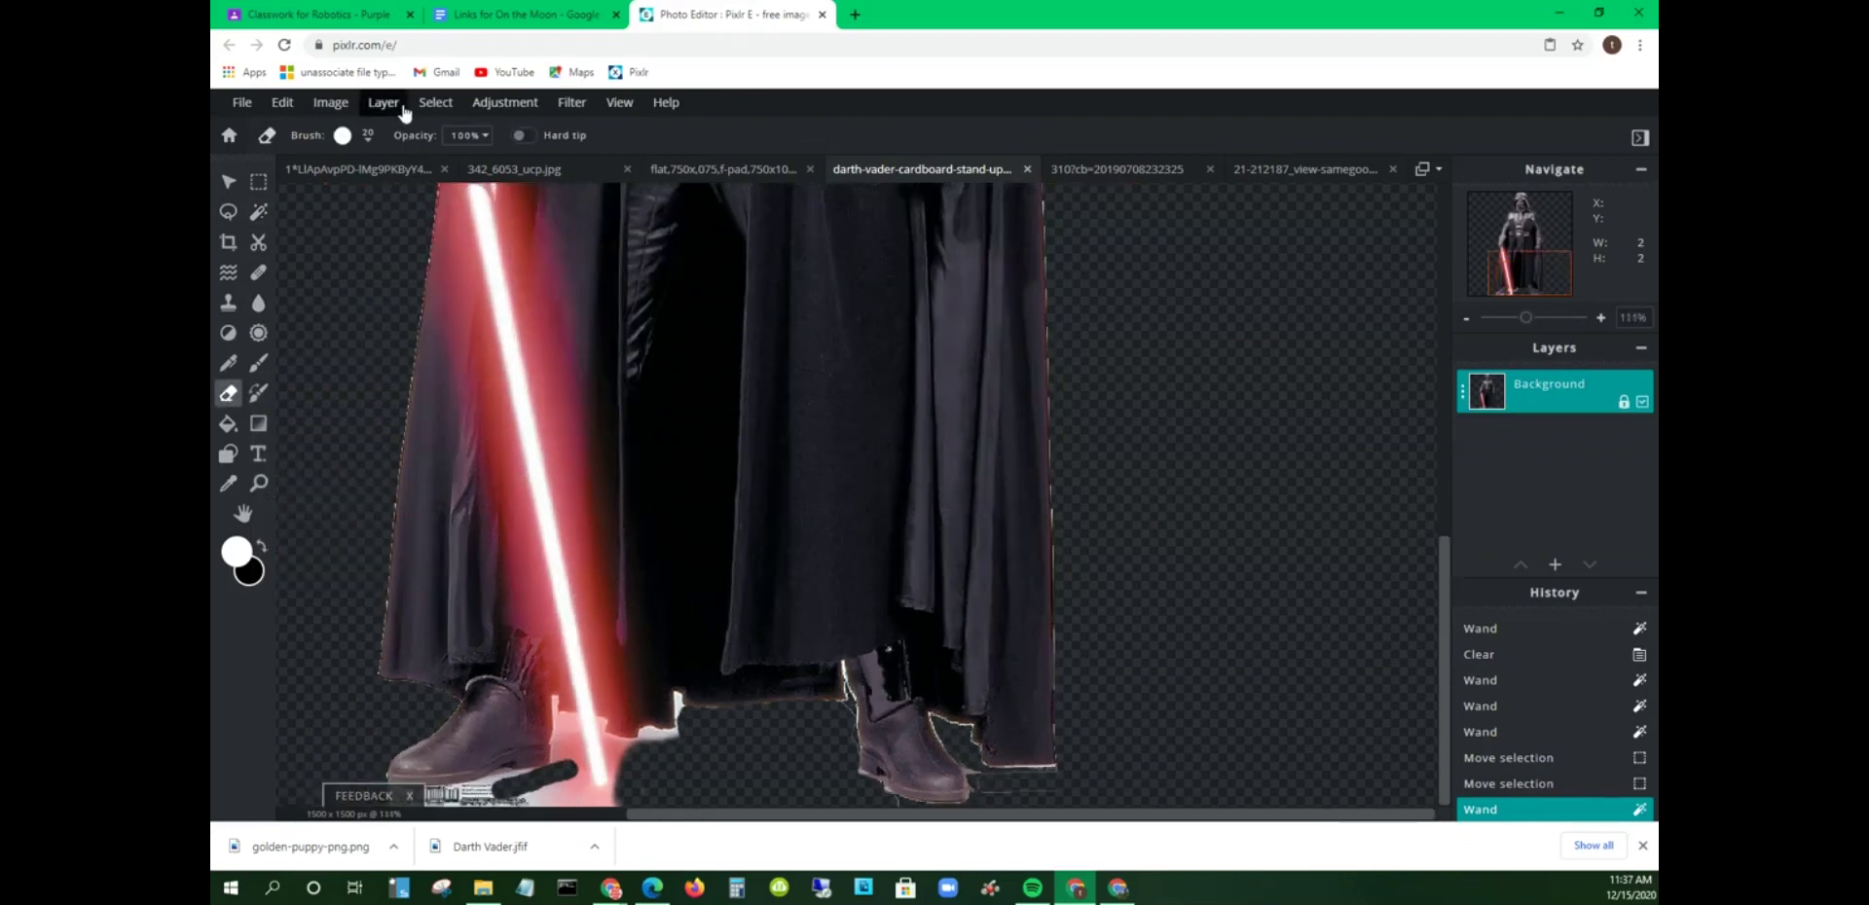
pyautogui.click(435, 102)
pyautogui.click(457, 180)
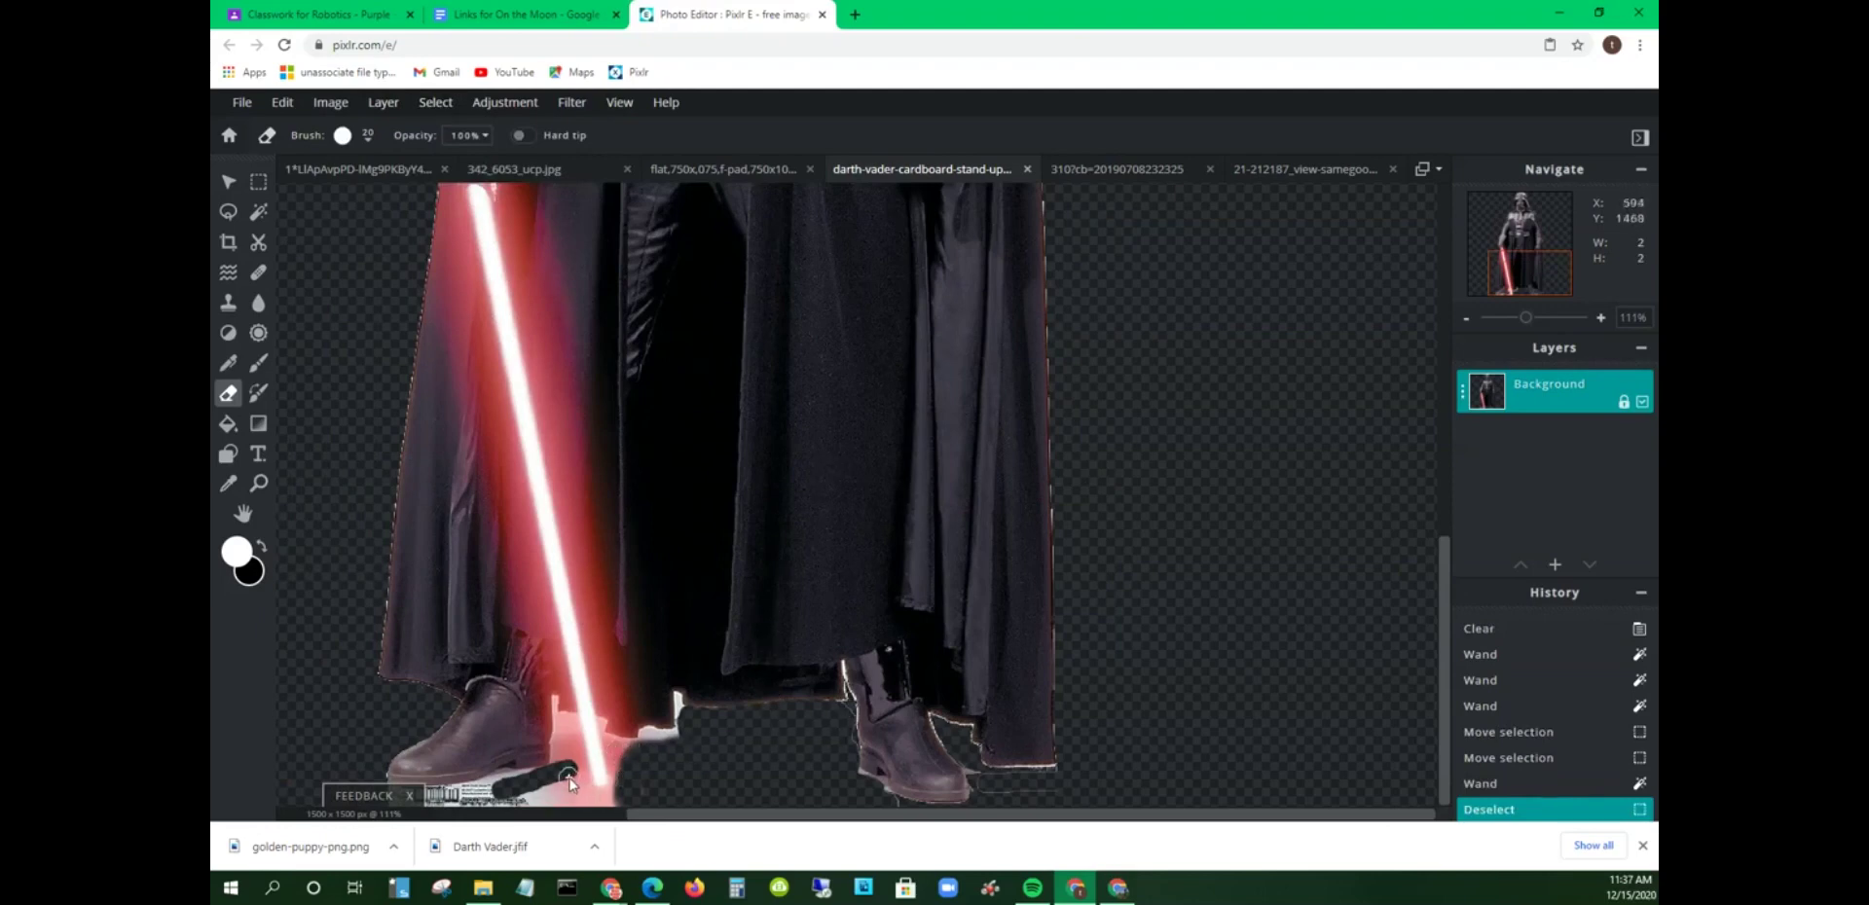
# Step: Dismiss the ad banner and erase the background around the lightsaber tip
pyautogui.click(342, 136)
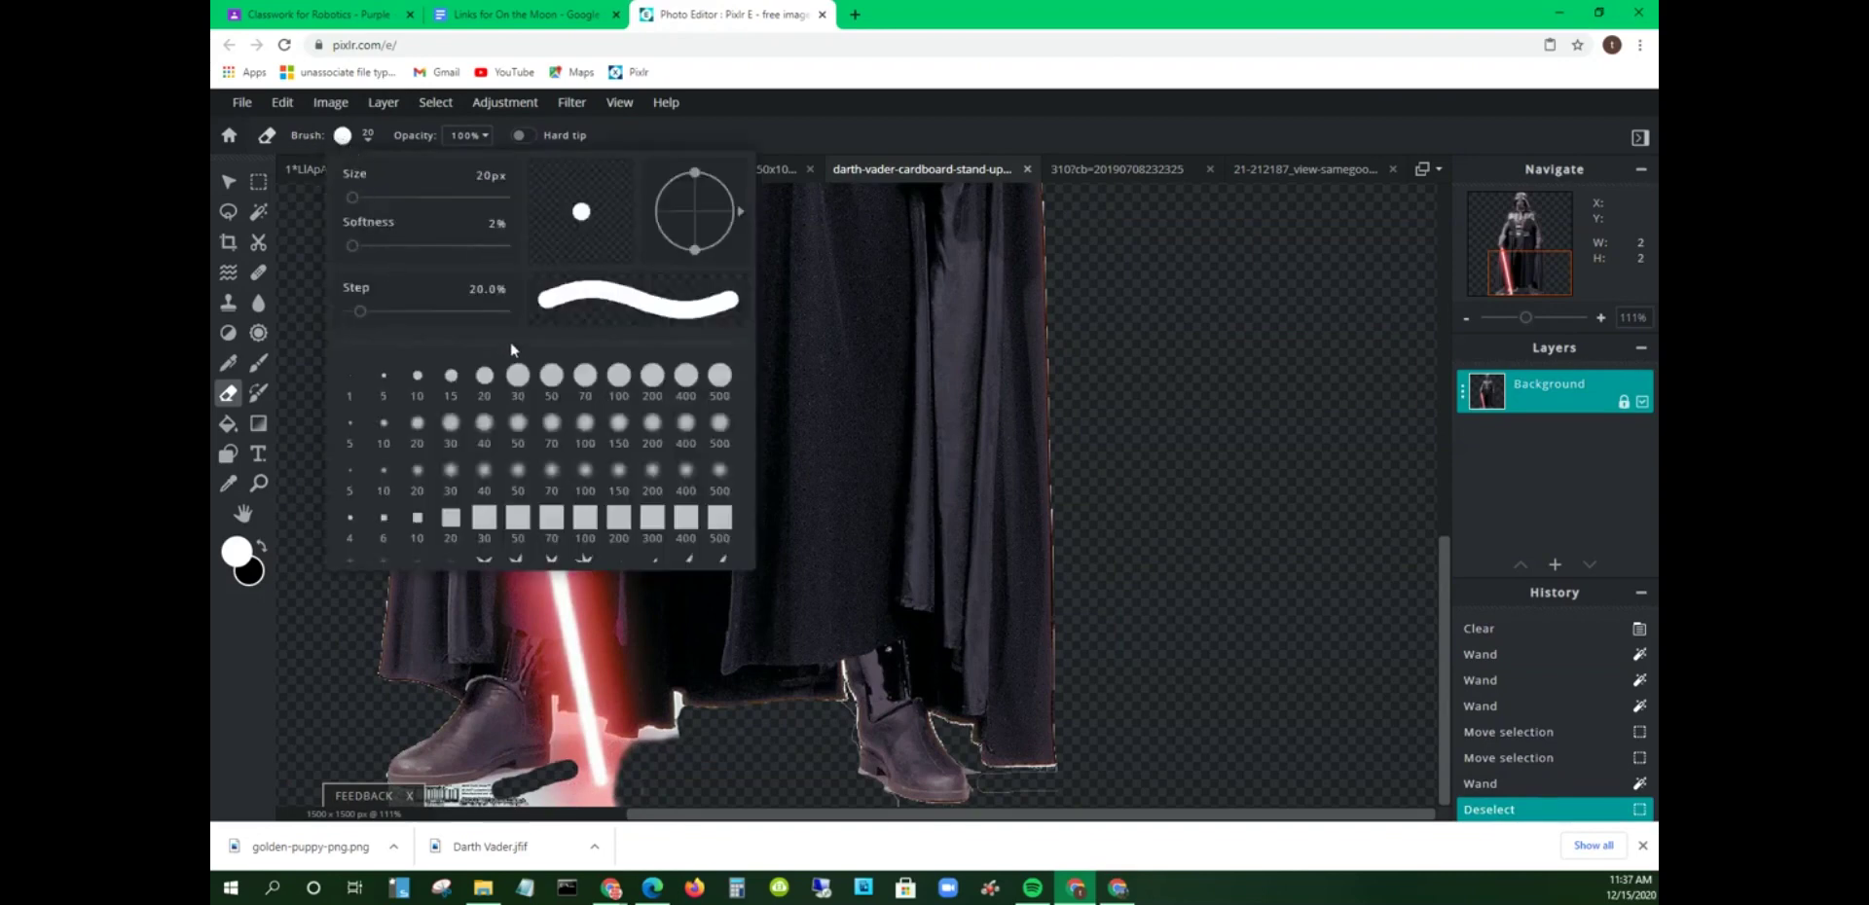
pyautogui.click(827, 461)
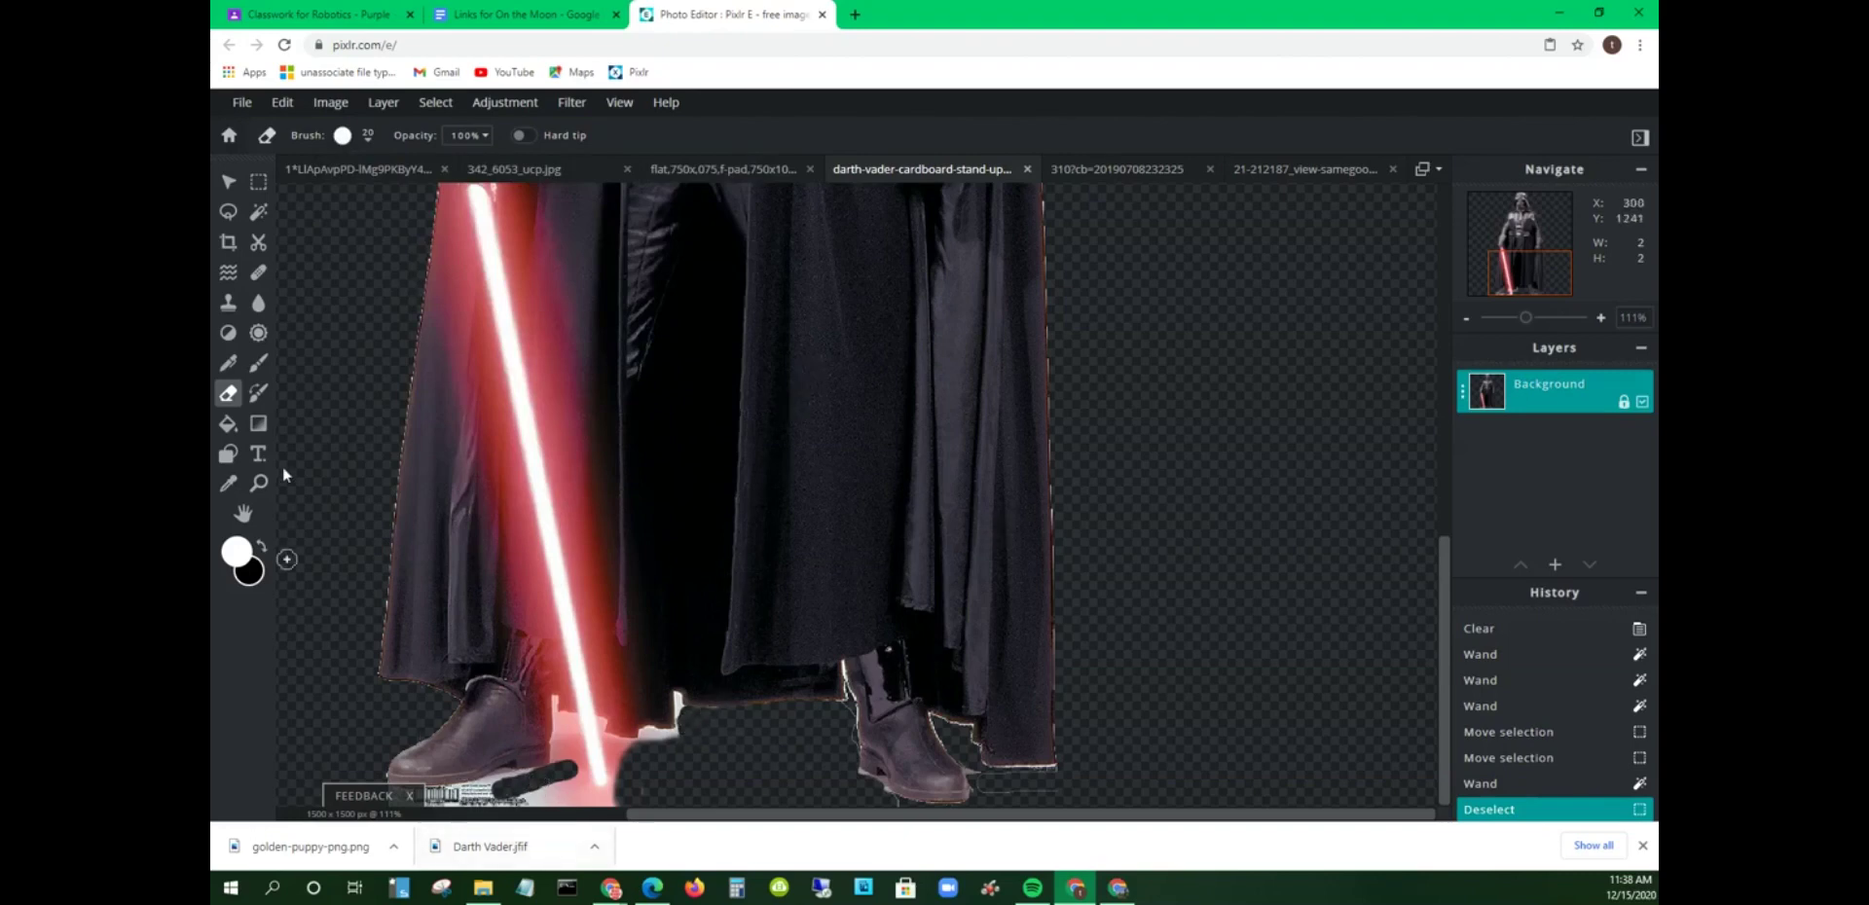
pyautogui.click(258, 393)
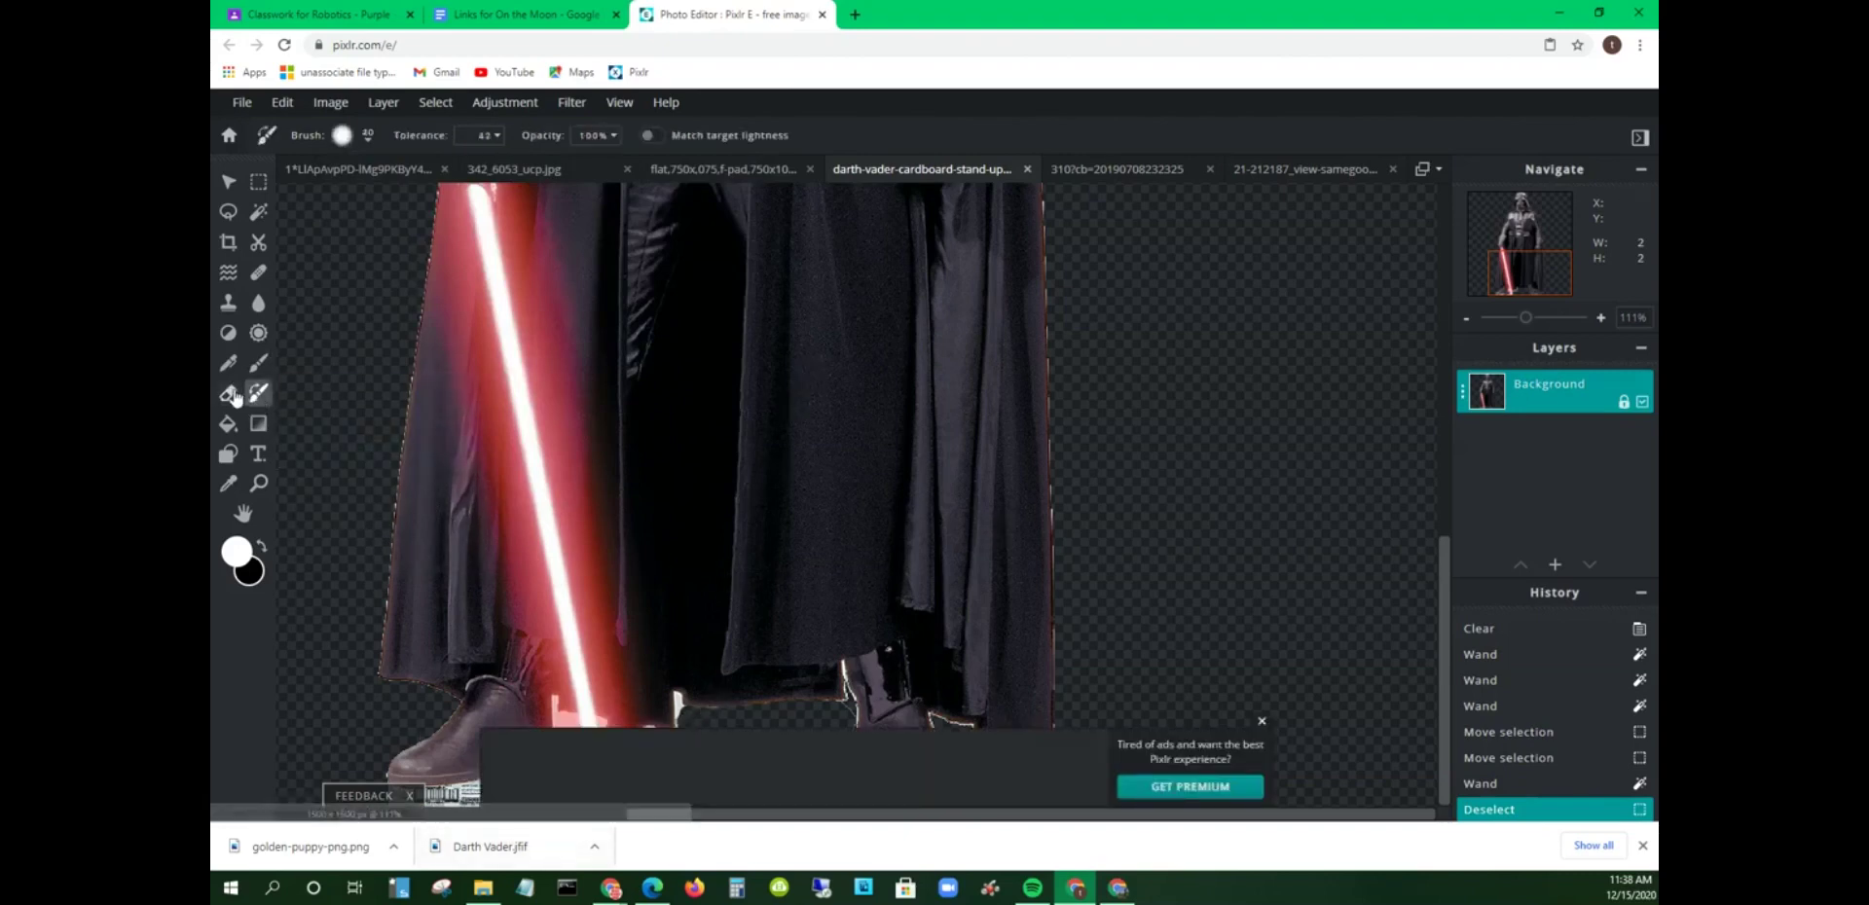
pyautogui.click(230, 395)
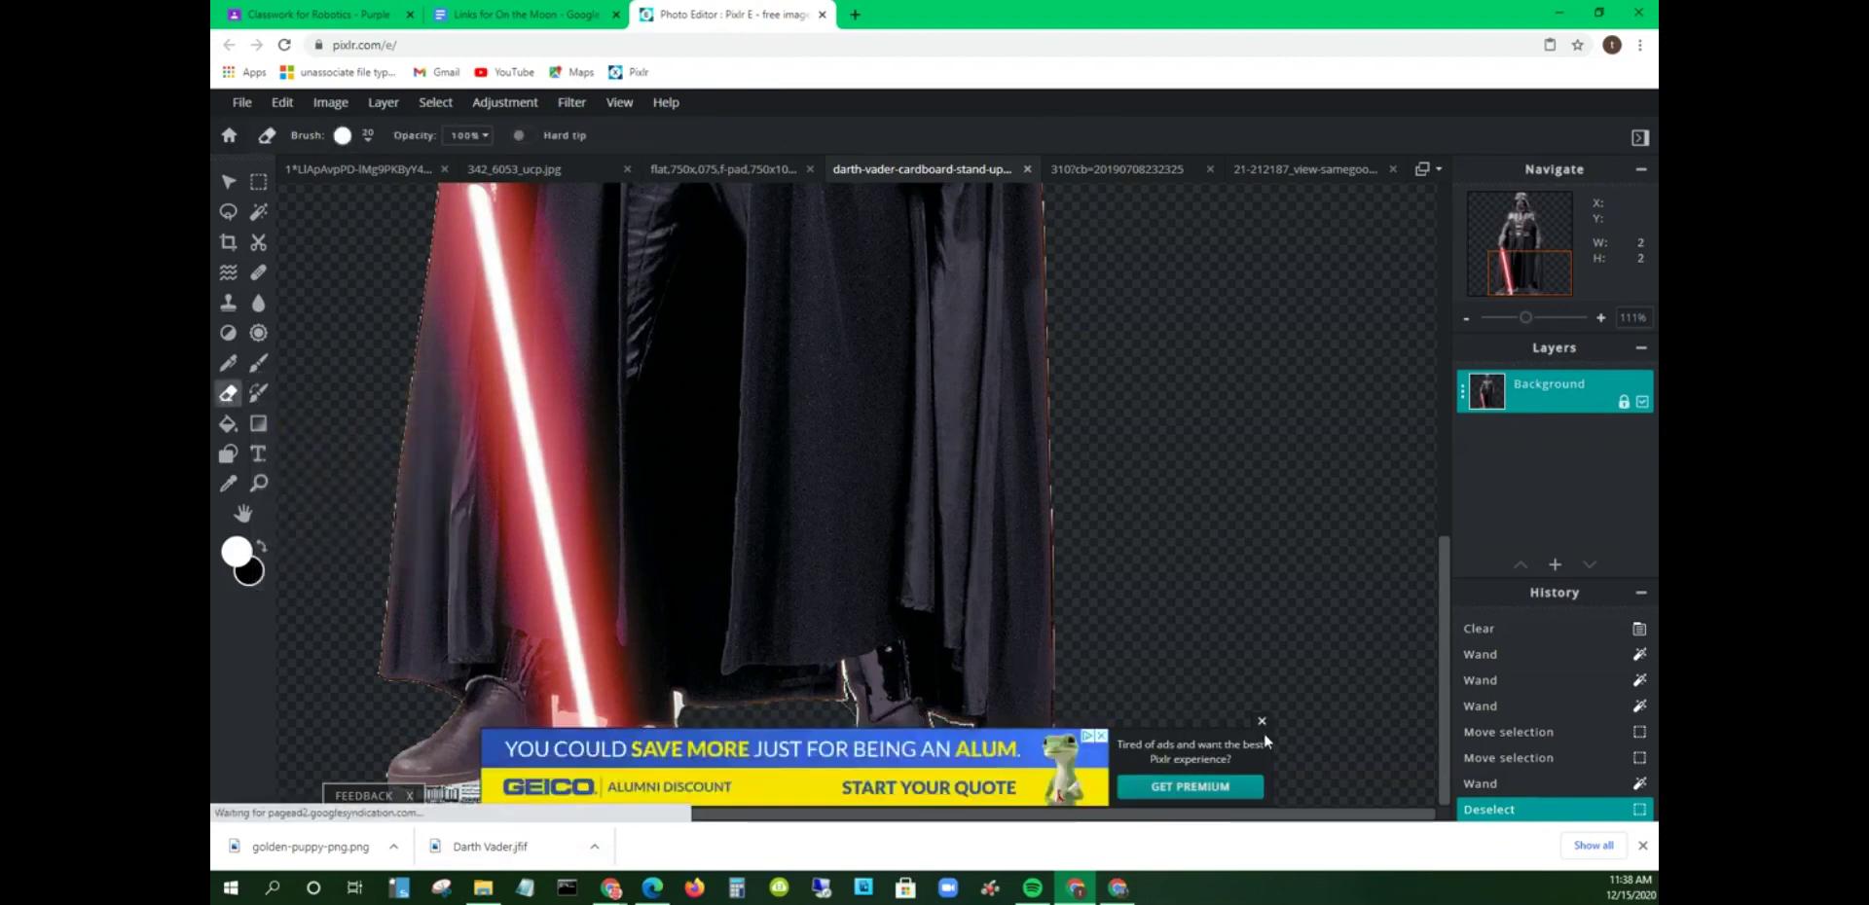
pyautogui.click(1262, 722)
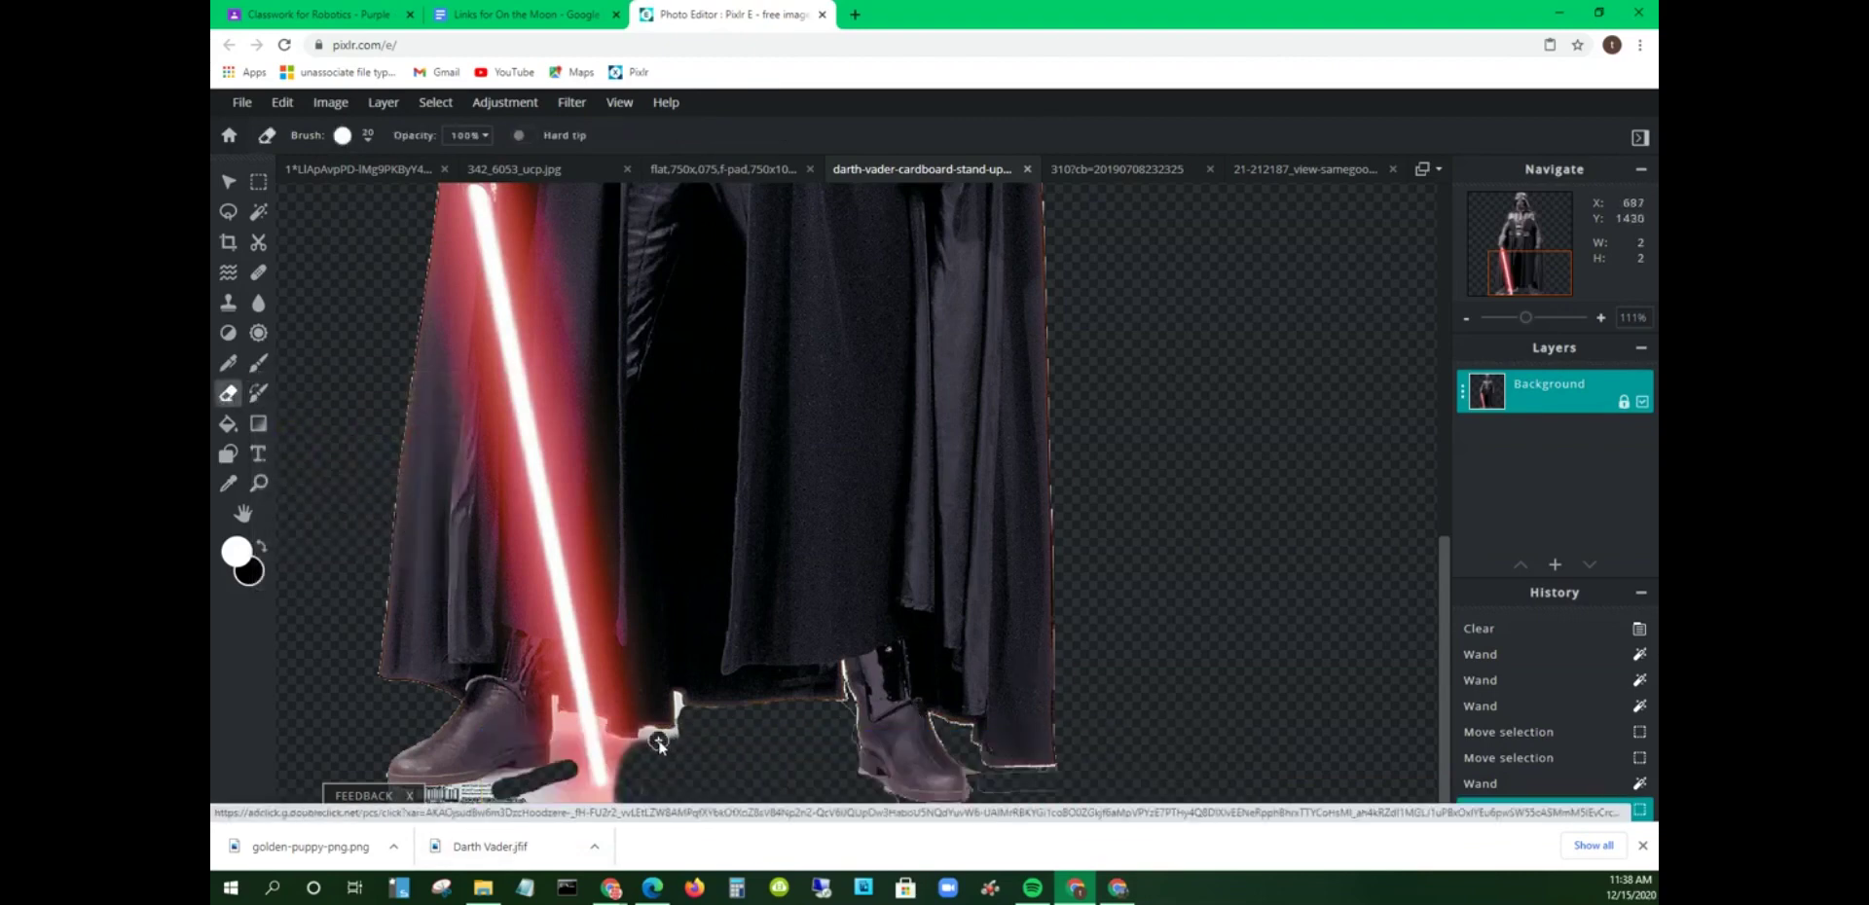
pyautogui.hotkey('ctrl', 'd')
pyautogui.moveTo(657, 743)
pyautogui.mouseDown()
pyautogui.moveTo(588, 771)
pyautogui.moveTo(570, 758)
pyautogui.moveTo(608, 813)
pyautogui.moveTo(635, 777)
pyautogui.mouseUp()
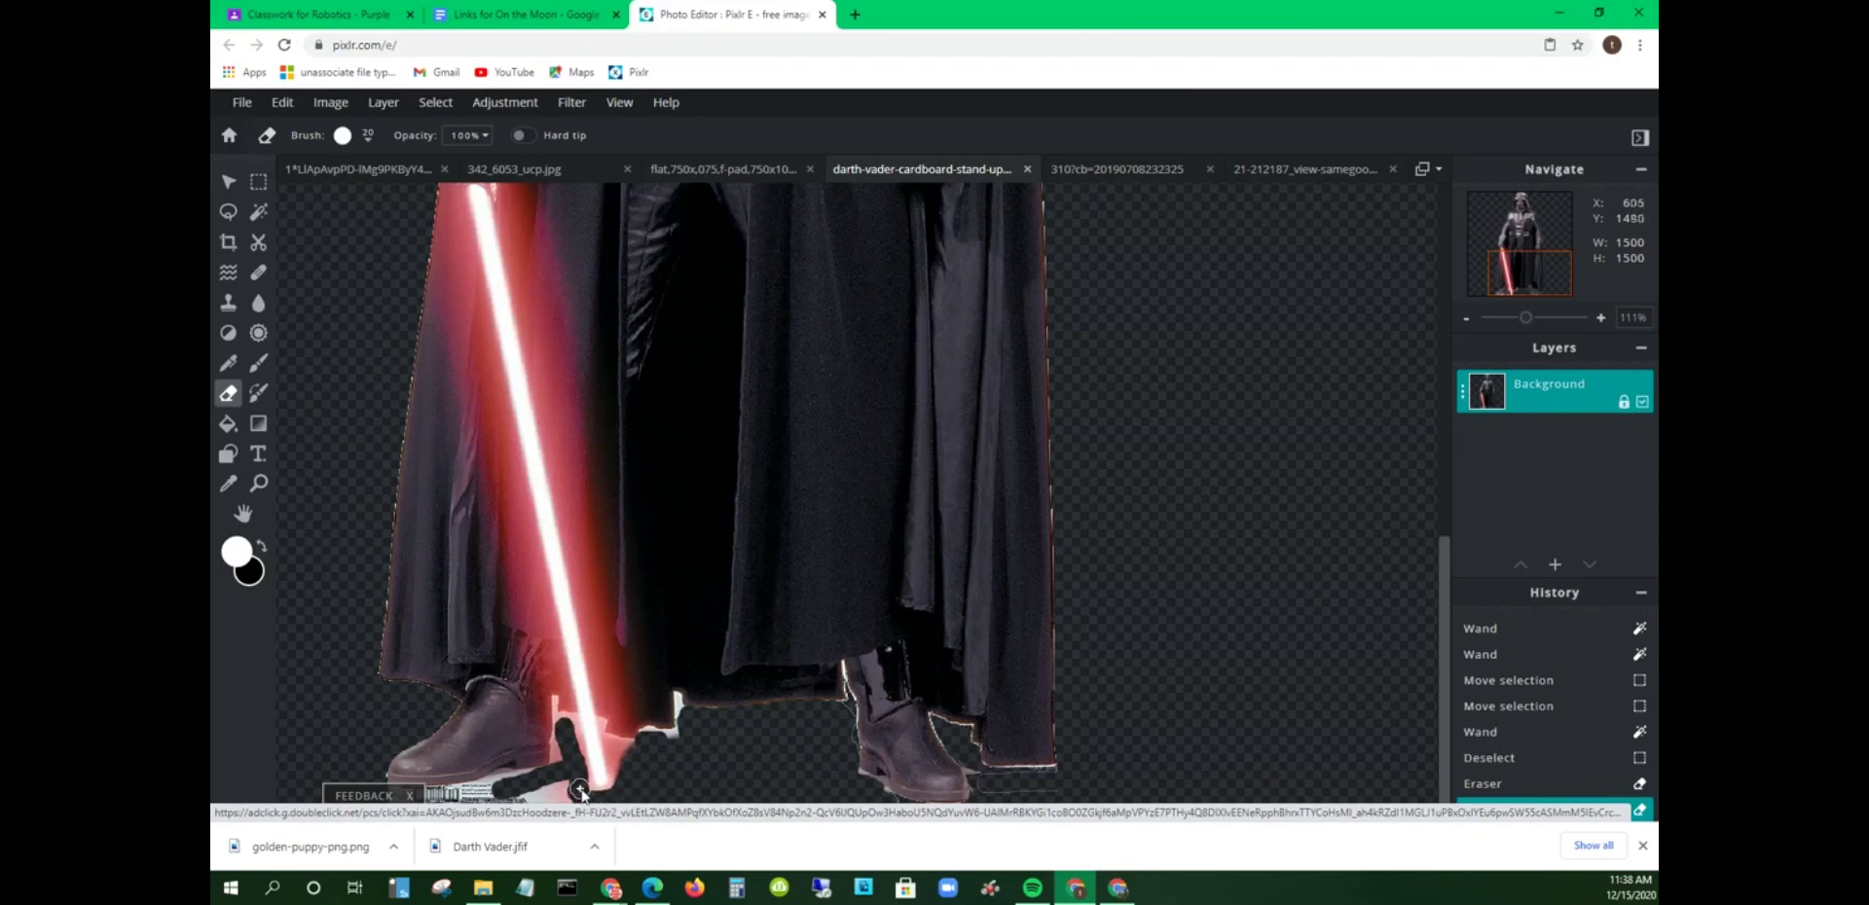
# Step: Erase the dark floor bits at the blade tip and along the right boot's edge
pyautogui.click(581, 790)
pyautogui.moveTo(620, 752)
pyautogui.mouseDown()
pyautogui.moveTo(692, 714)
pyautogui.moveTo(840, 710)
pyautogui.moveTo(846, 768)
pyautogui.moveTo(976, 771)
pyautogui.moveTo(982, 802)
pyautogui.moveTo(997, 778)
pyautogui.moveTo(1065, 778)
pyautogui.moveTo(1024, 788)
pyautogui.mouseUp()
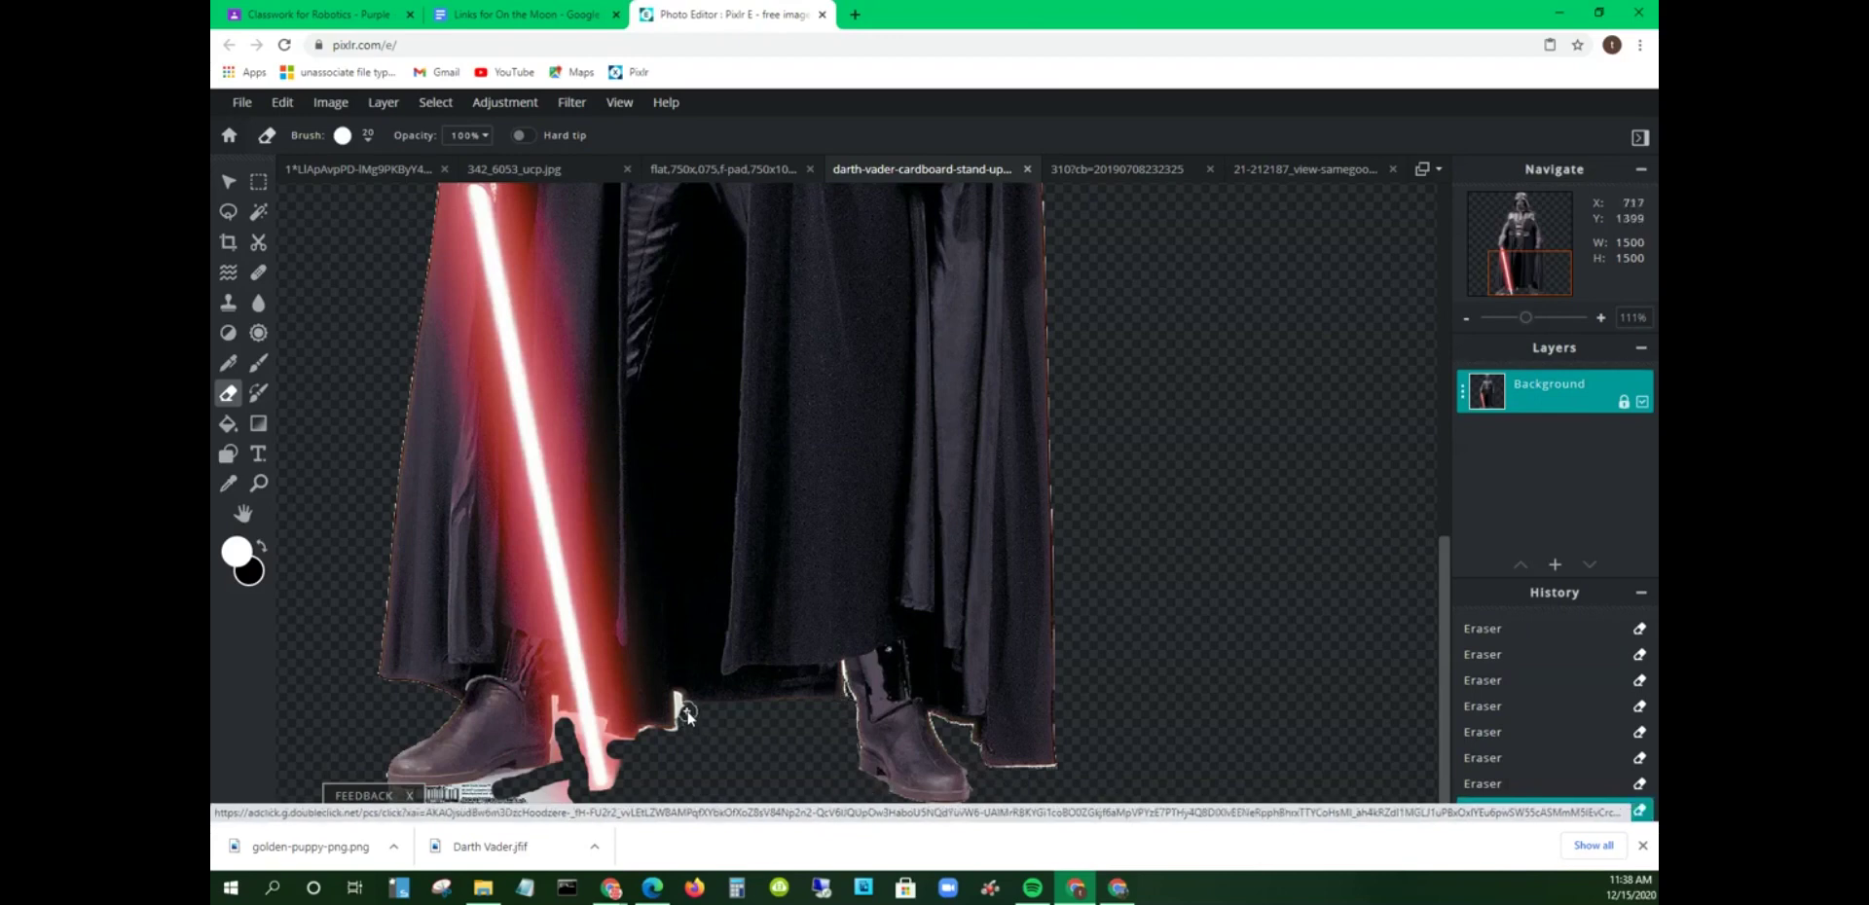
pyautogui.moveTo(686, 714)
pyautogui.mouseDown()
pyautogui.moveTo(618, 761)
pyautogui.moveTo(624, 792)
pyautogui.moveTo(649, 753)
pyautogui.moveTo(574, 735)
pyautogui.moveTo(562, 802)
pyautogui.moveTo(433, 799)
pyautogui.moveTo(618, 761)
pyautogui.moveTo(585, 806)
pyautogui.mouseUp()
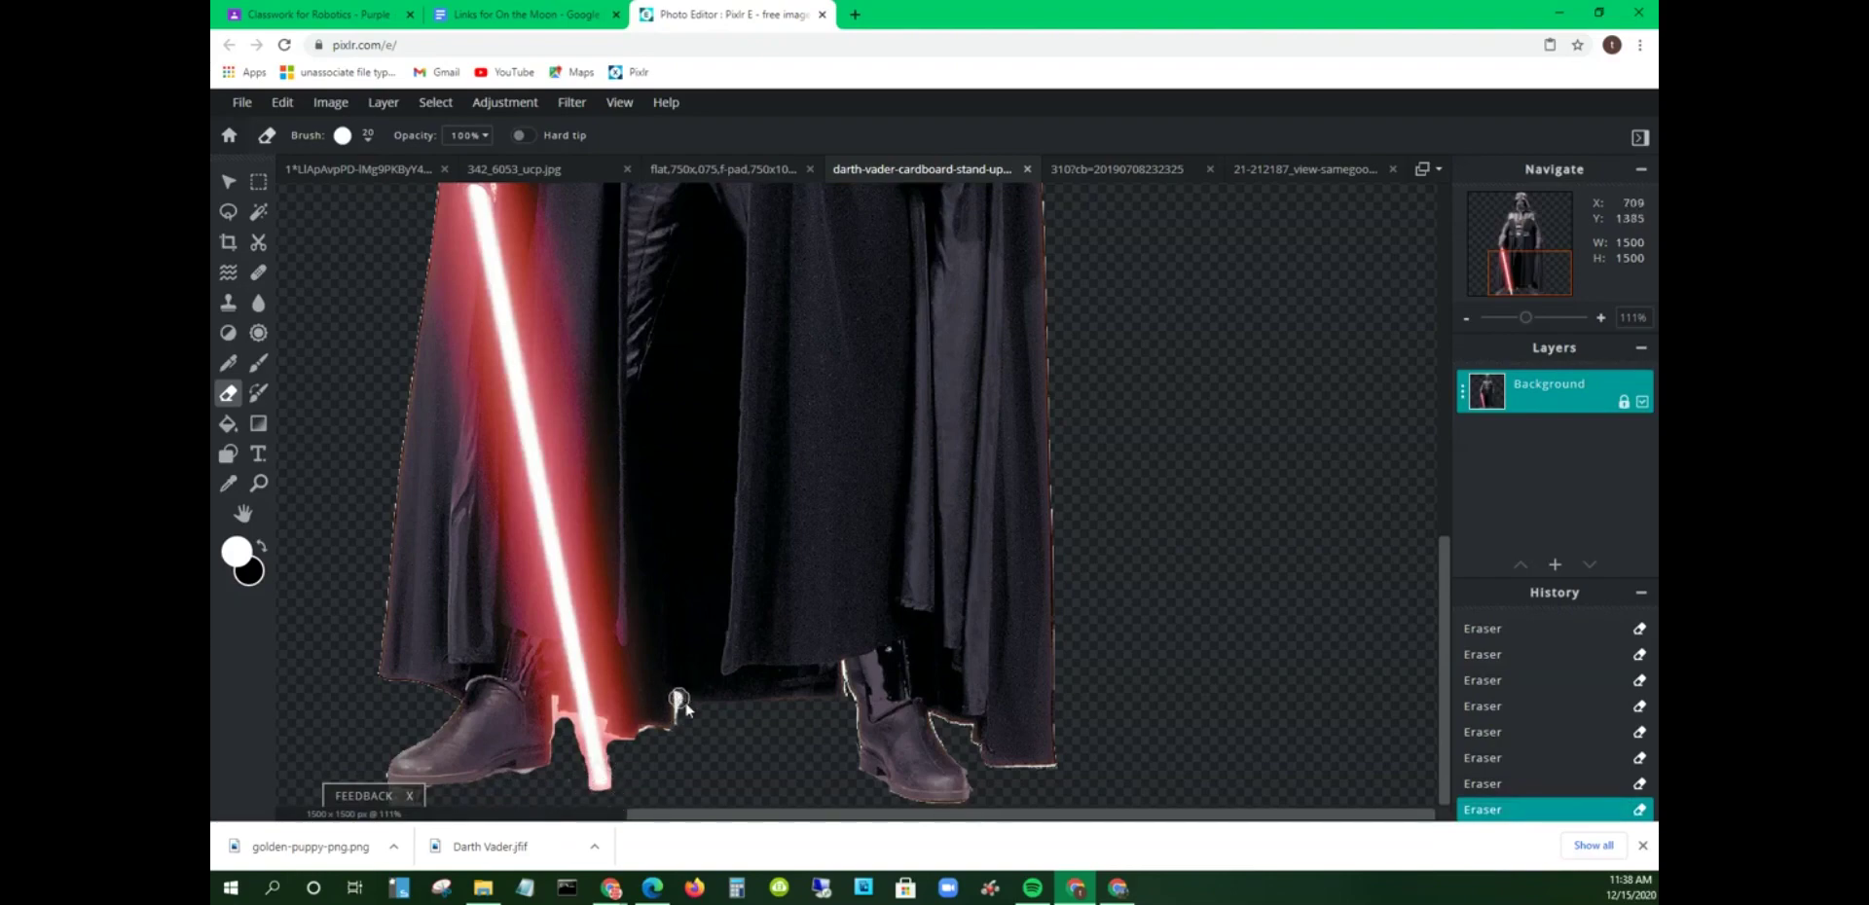
# Step: Zoom in, shrink the eraser brush and erase the white sliver along Vader's edge
pyautogui.scroll(3, 710, 710)
pyautogui.scroll(3, 734, 697)
pyautogui.moveTo(1443, 693); pyautogui.dragTo(1442, 722)
pyautogui.scroll(3, 785, 530)
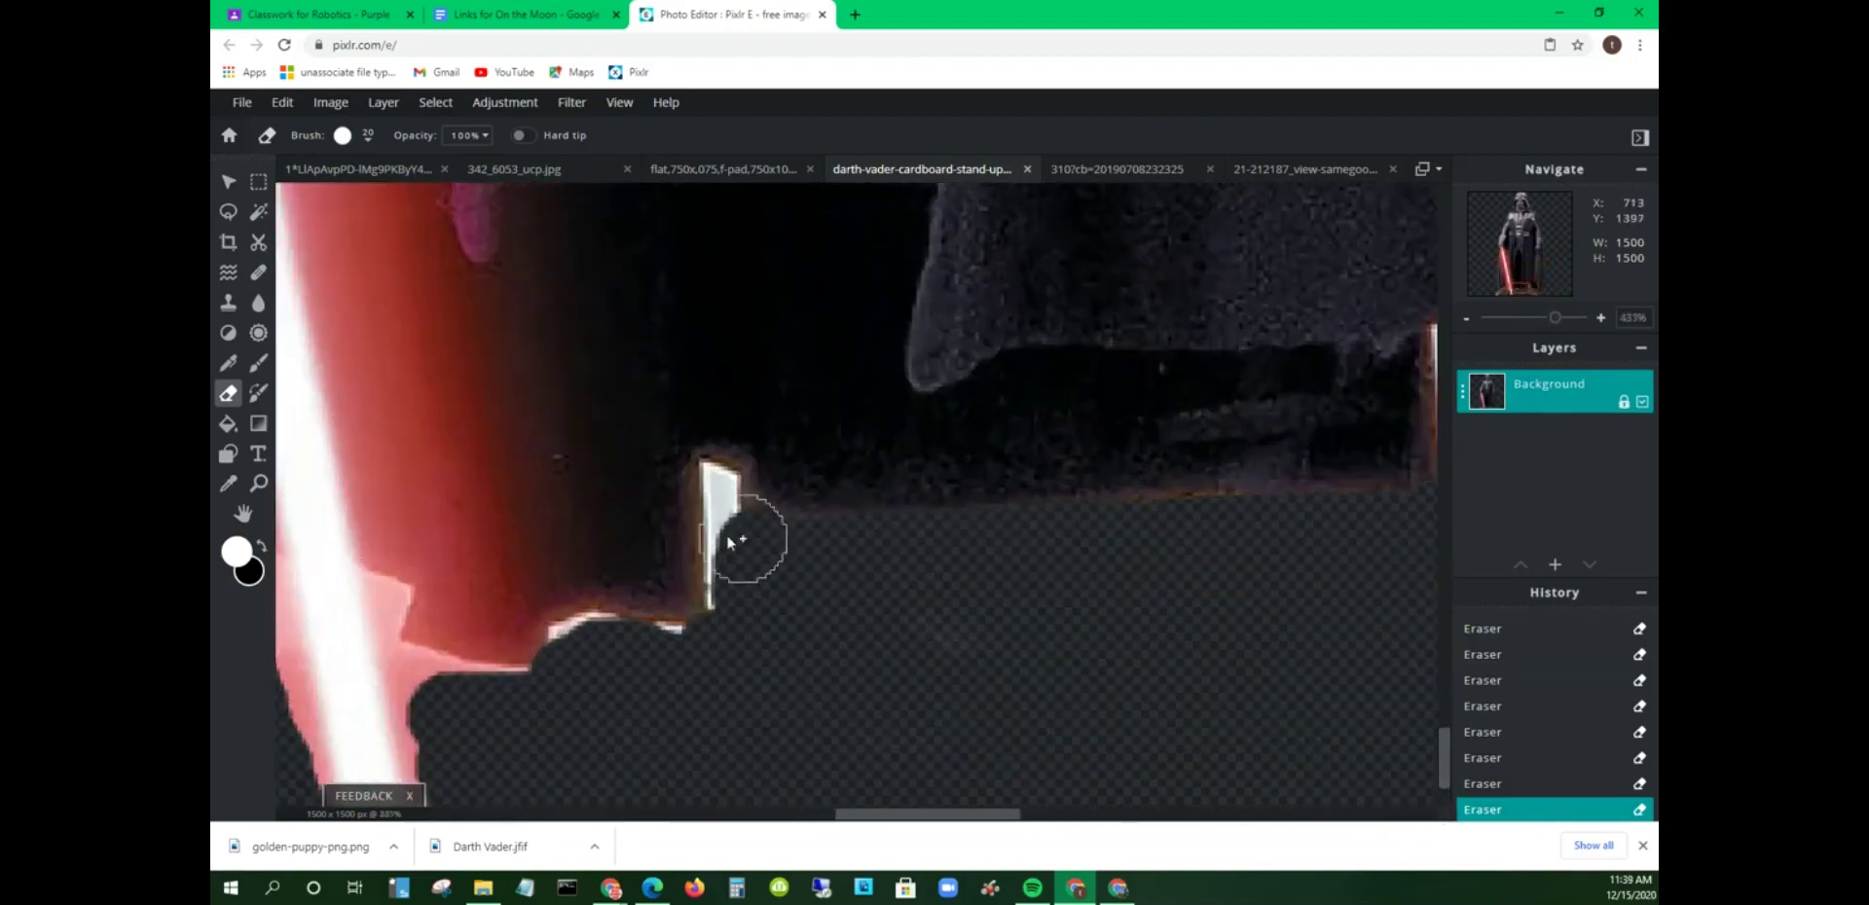
pyautogui.click(369, 141)
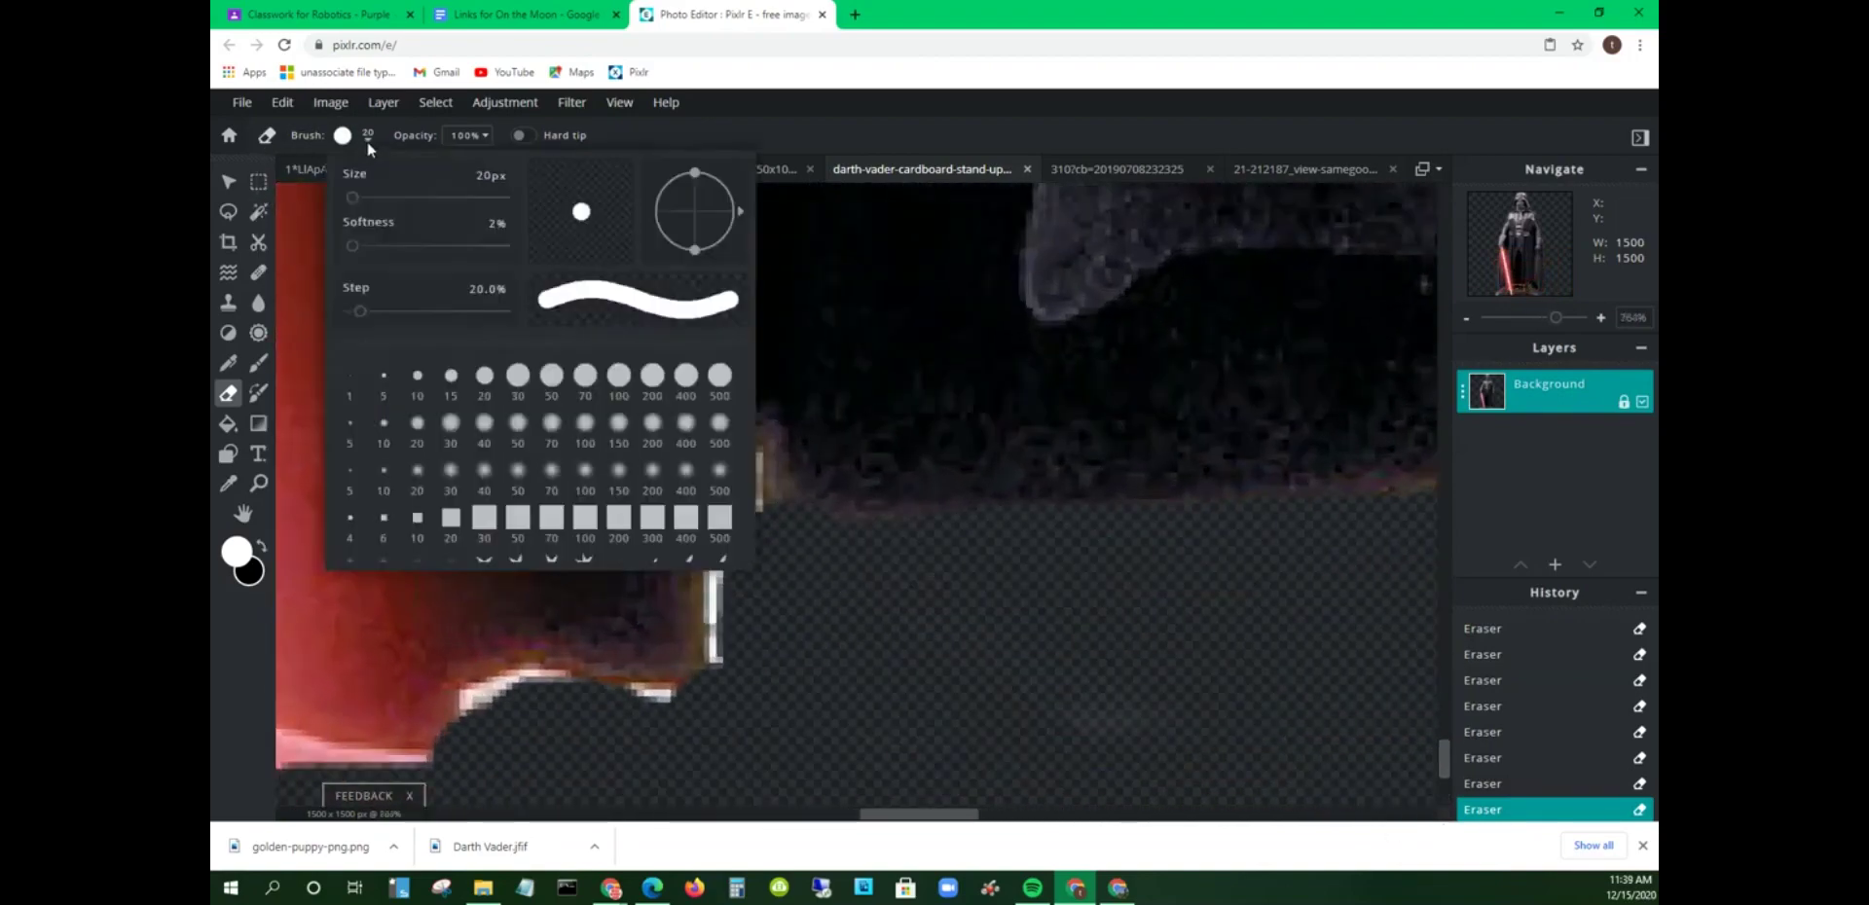
pyautogui.moveTo(355, 200); pyautogui.dragTo(348, 200)
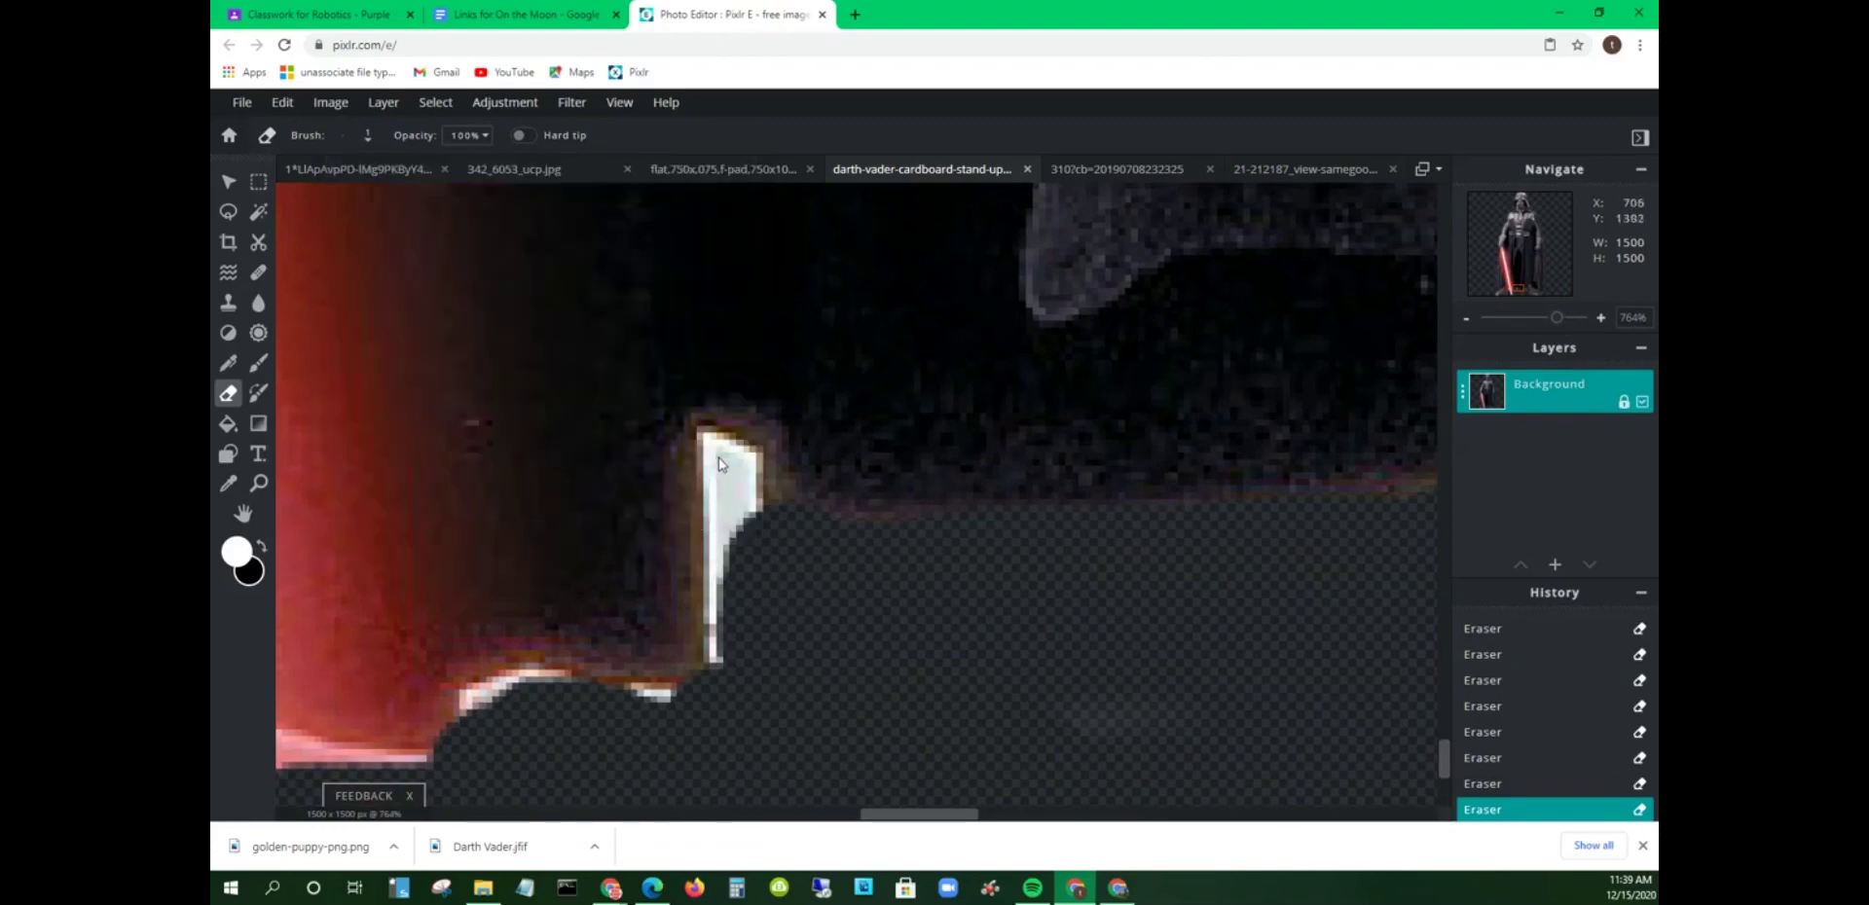
pyautogui.moveTo(718, 457)
pyautogui.mouseDown()
pyautogui.moveTo(718, 652)
pyautogui.moveTo(738, 527)
pyautogui.mouseUp()
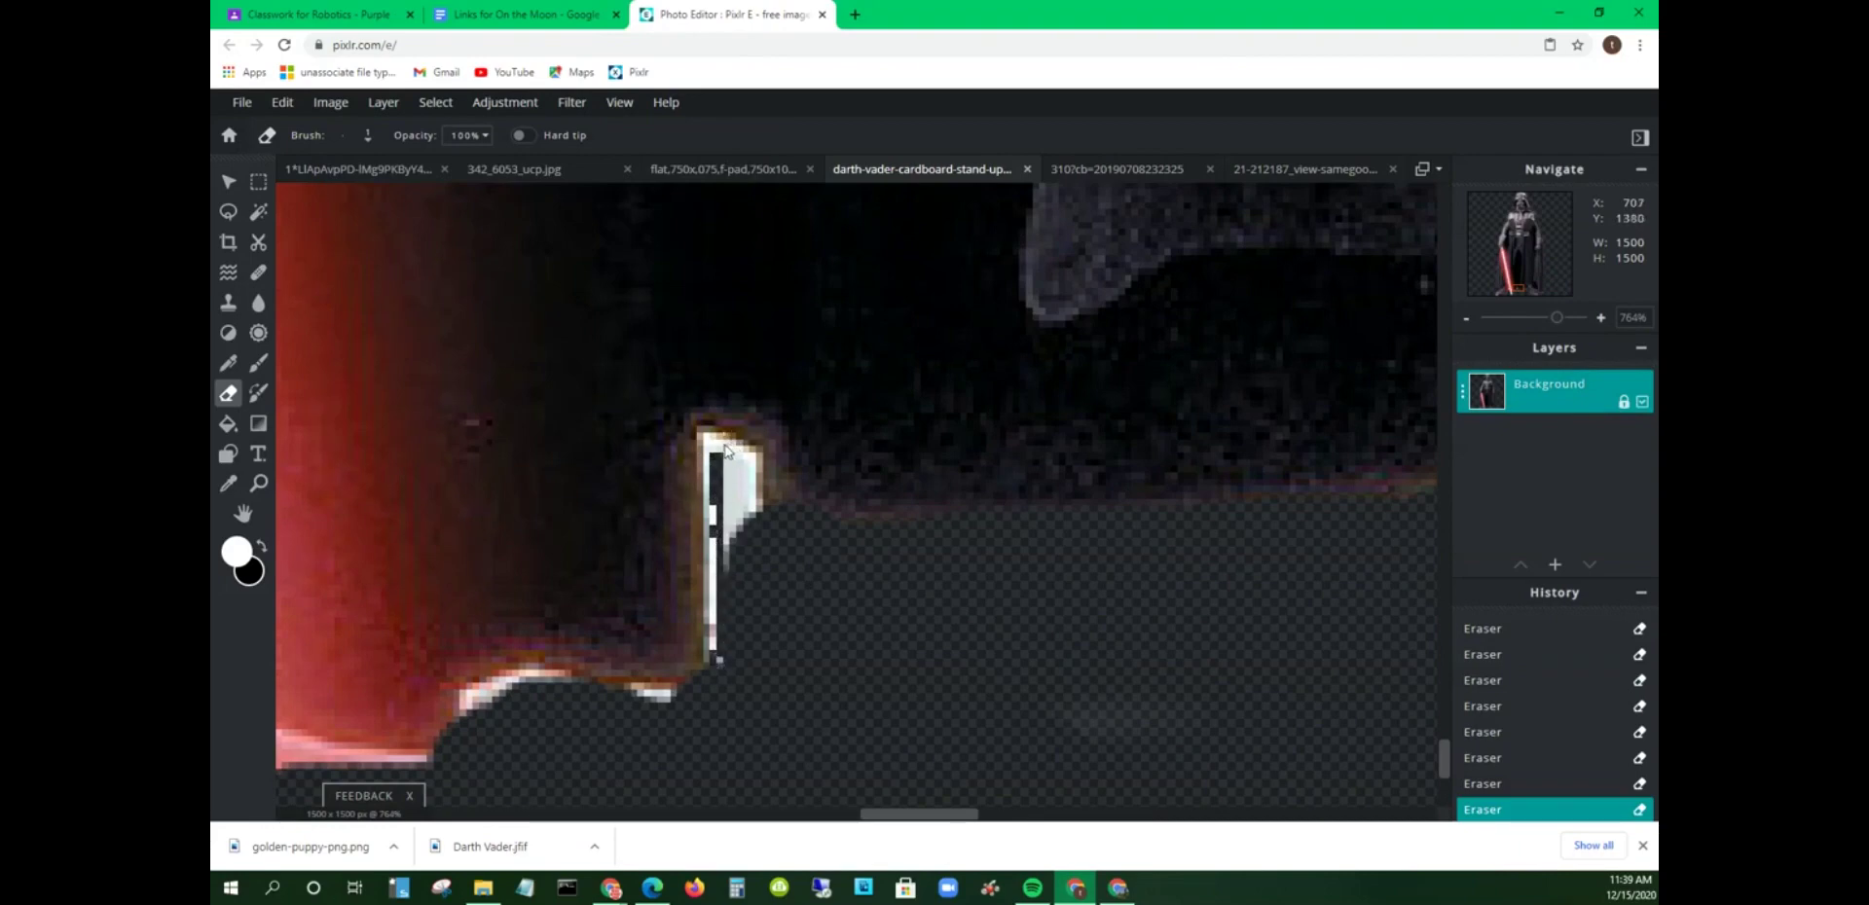
pyautogui.moveTo(724, 449); pyautogui.dragTo(749, 465)
pyautogui.moveTo(762, 526)
pyautogui.mouseDown()
pyautogui.moveTo(726, 445)
pyautogui.moveTo(706, 447)
pyautogui.moveTo(723, 665)
pyautogui.mouseUp()
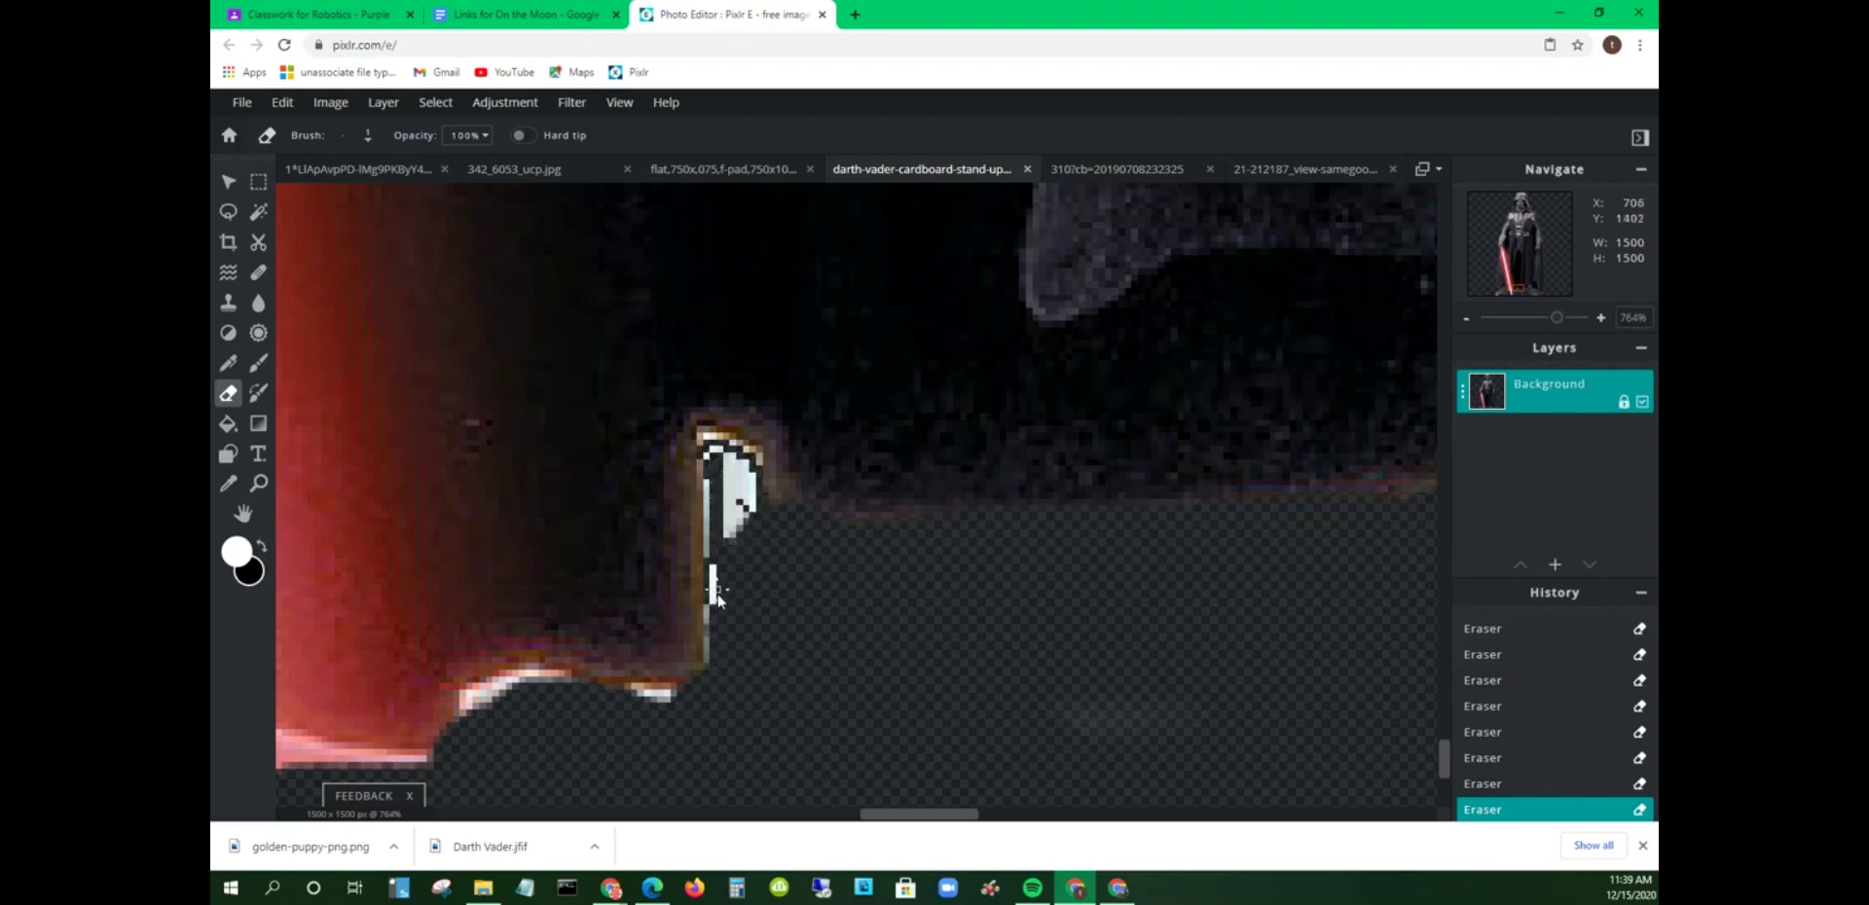
pyautogui.moveTo(715, 574); pyautogui.dragTo(735, 491)
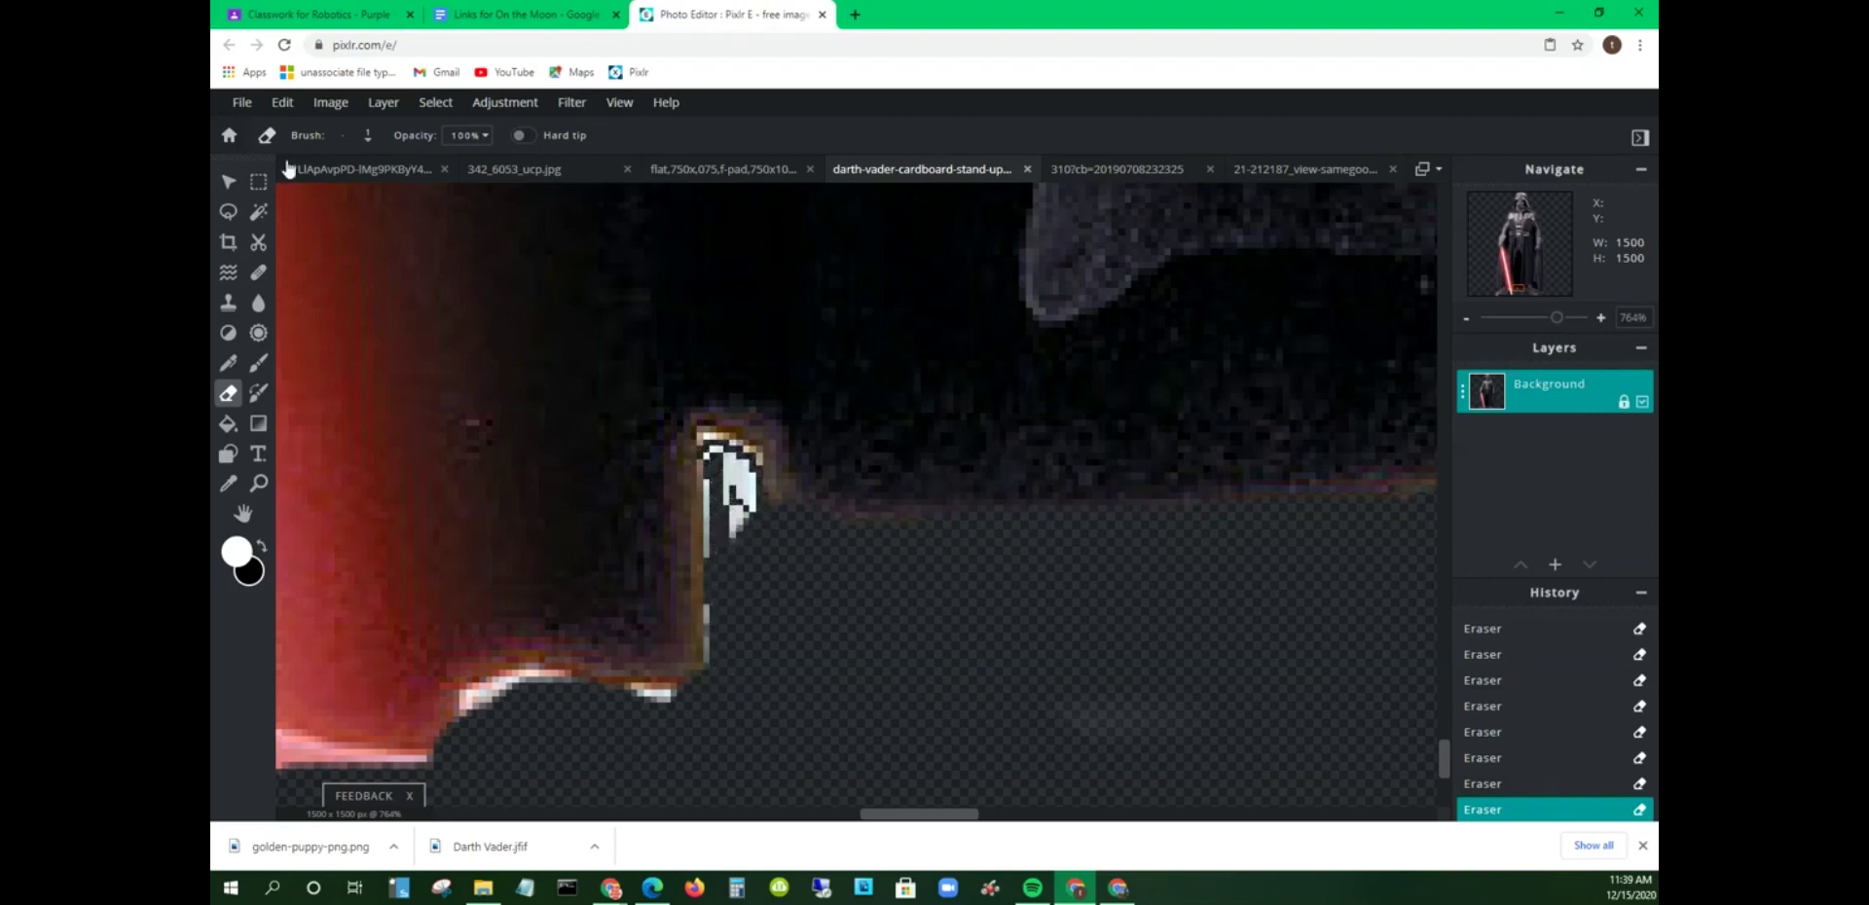
# Step: Enlarge the eraser to 8px and erase the remaining white sliver and red fringe
pyautogui.click(368, 138)
pyautogui.moveTo(350, 200); pyautogui.dragTo(351, 200)
pyautogui.moveTo(734, 508); pyautogui.dragTo(737, 493)
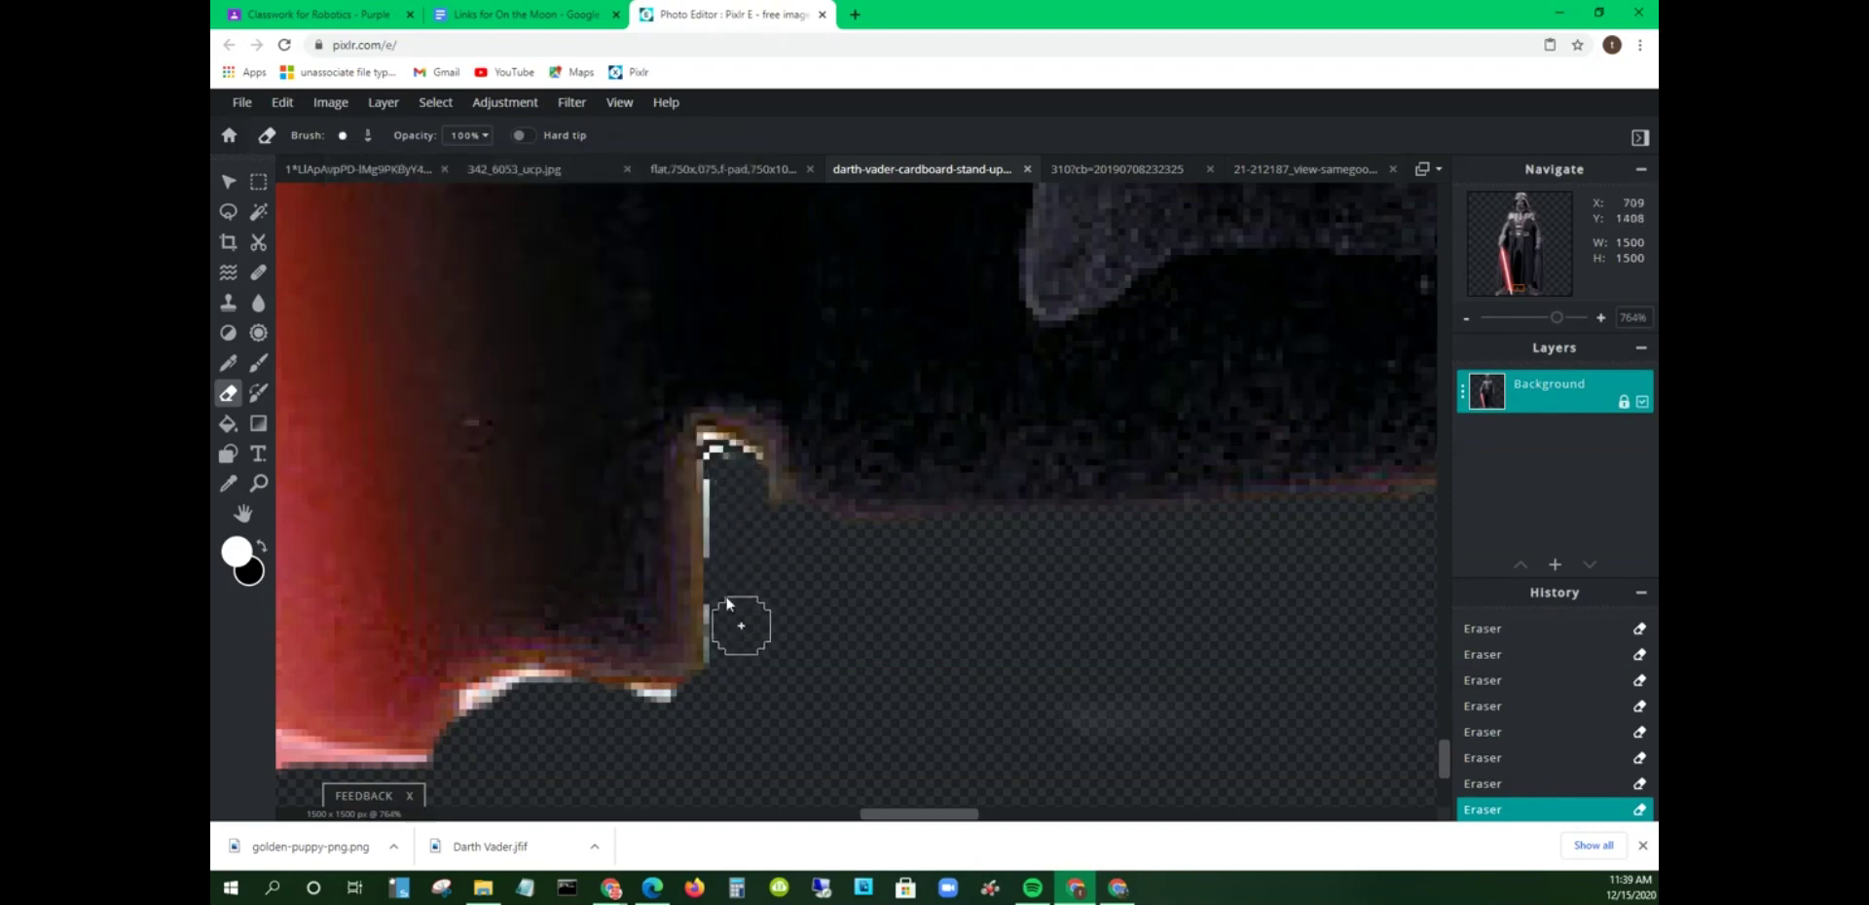
pyautogui.moveTo(734, 620)
pyautogui.mouseDown()
pyautogui.moveTo(730, 468)
pyautogui.moveTo(733, 533)
pyautogui.mouseUp()
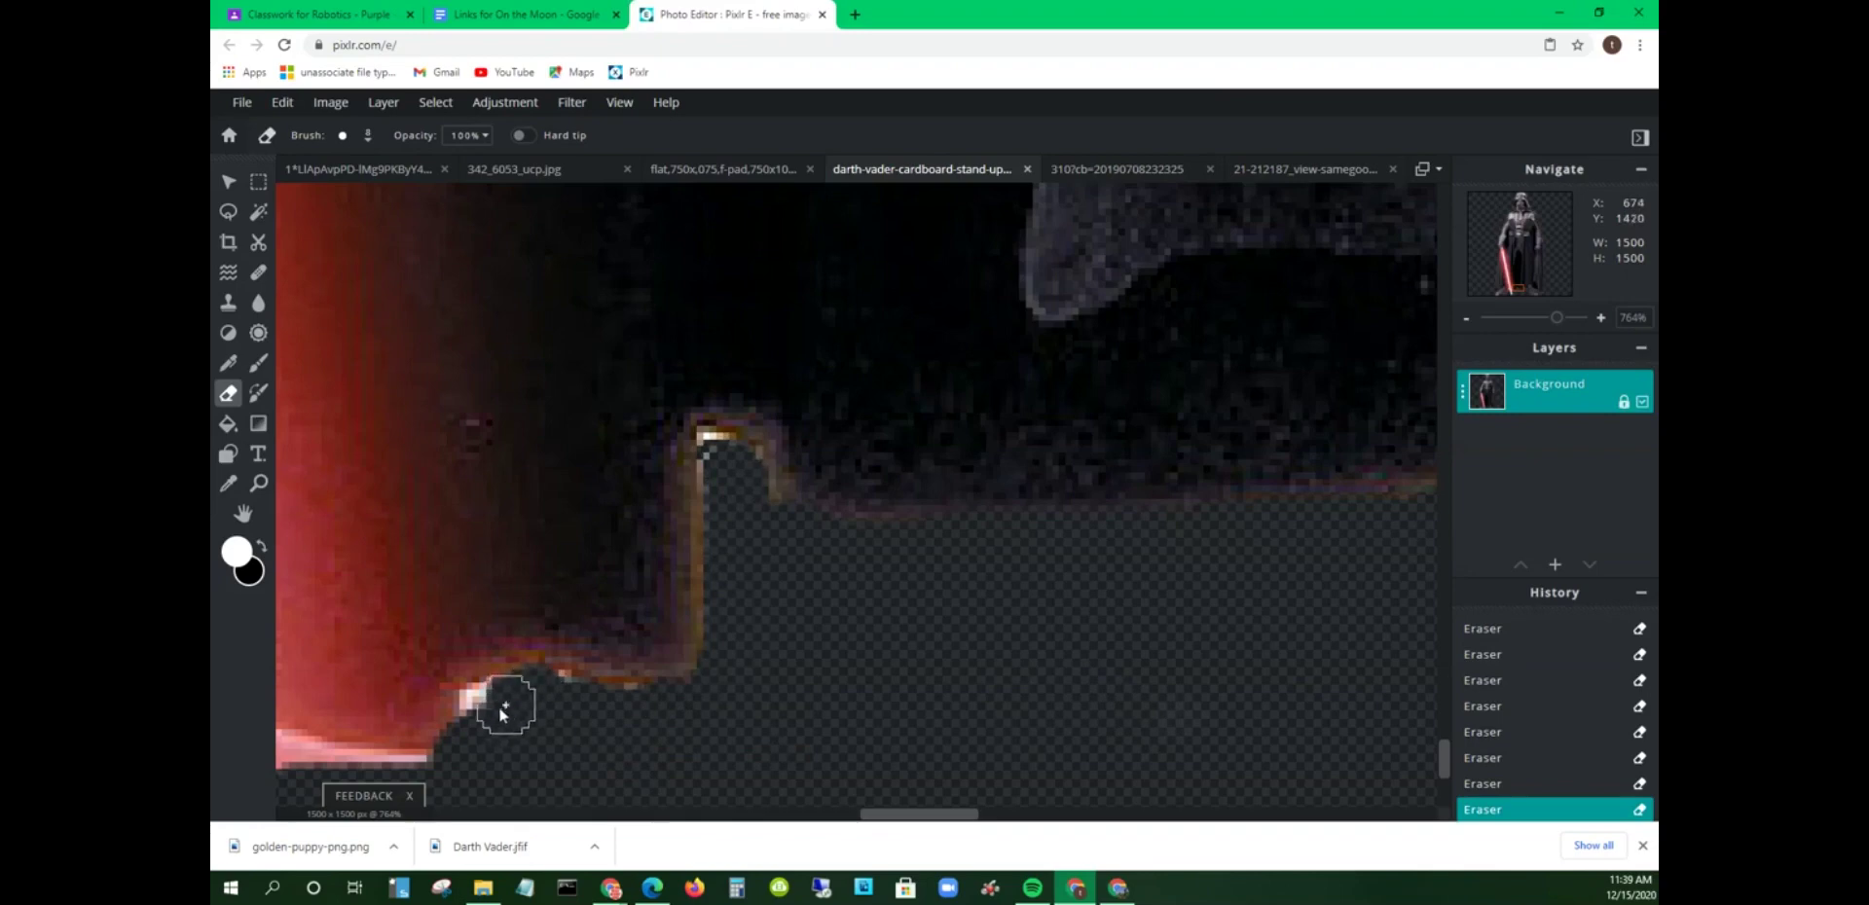
pyautogui.scroll(-3, 1009, 516)
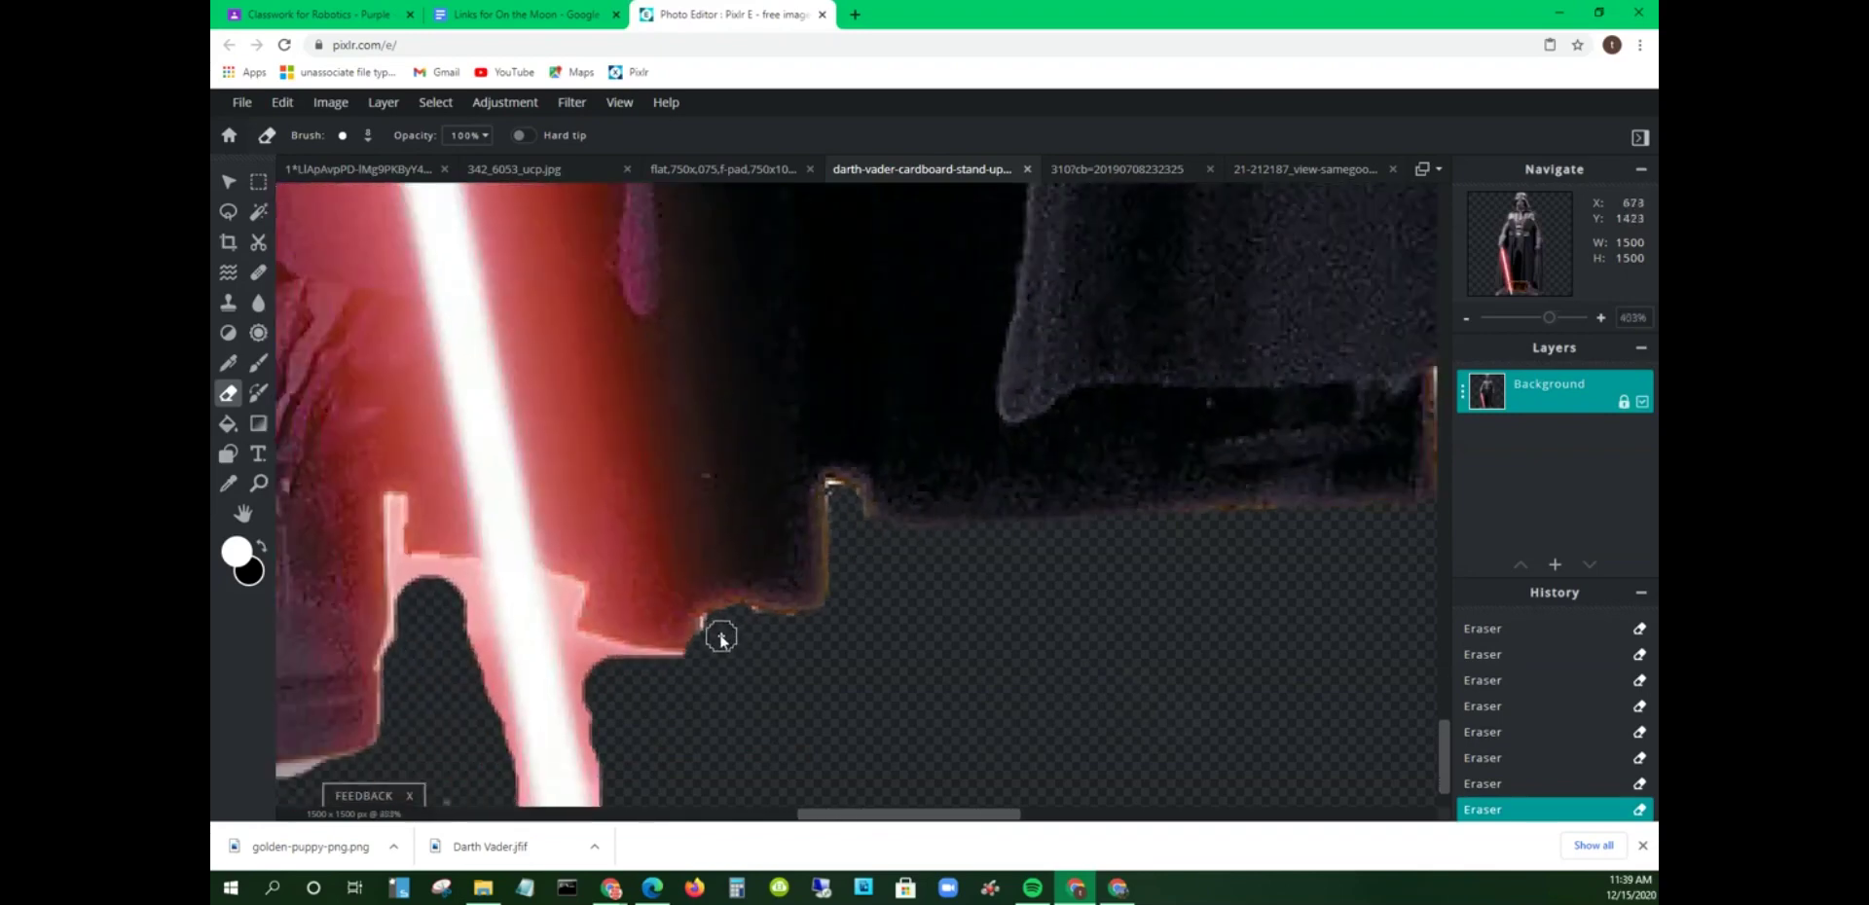
pyautogui.click(607, 662)
pyautogui.moveTo(436, 580)
pyautogui.mouseDown()
pyautogui.moveTo(409, 577)
pyautogui.moveTo(392, 713)
pyautogui.mouseUp()
pyautogui.scroll(-2, 400, 655)
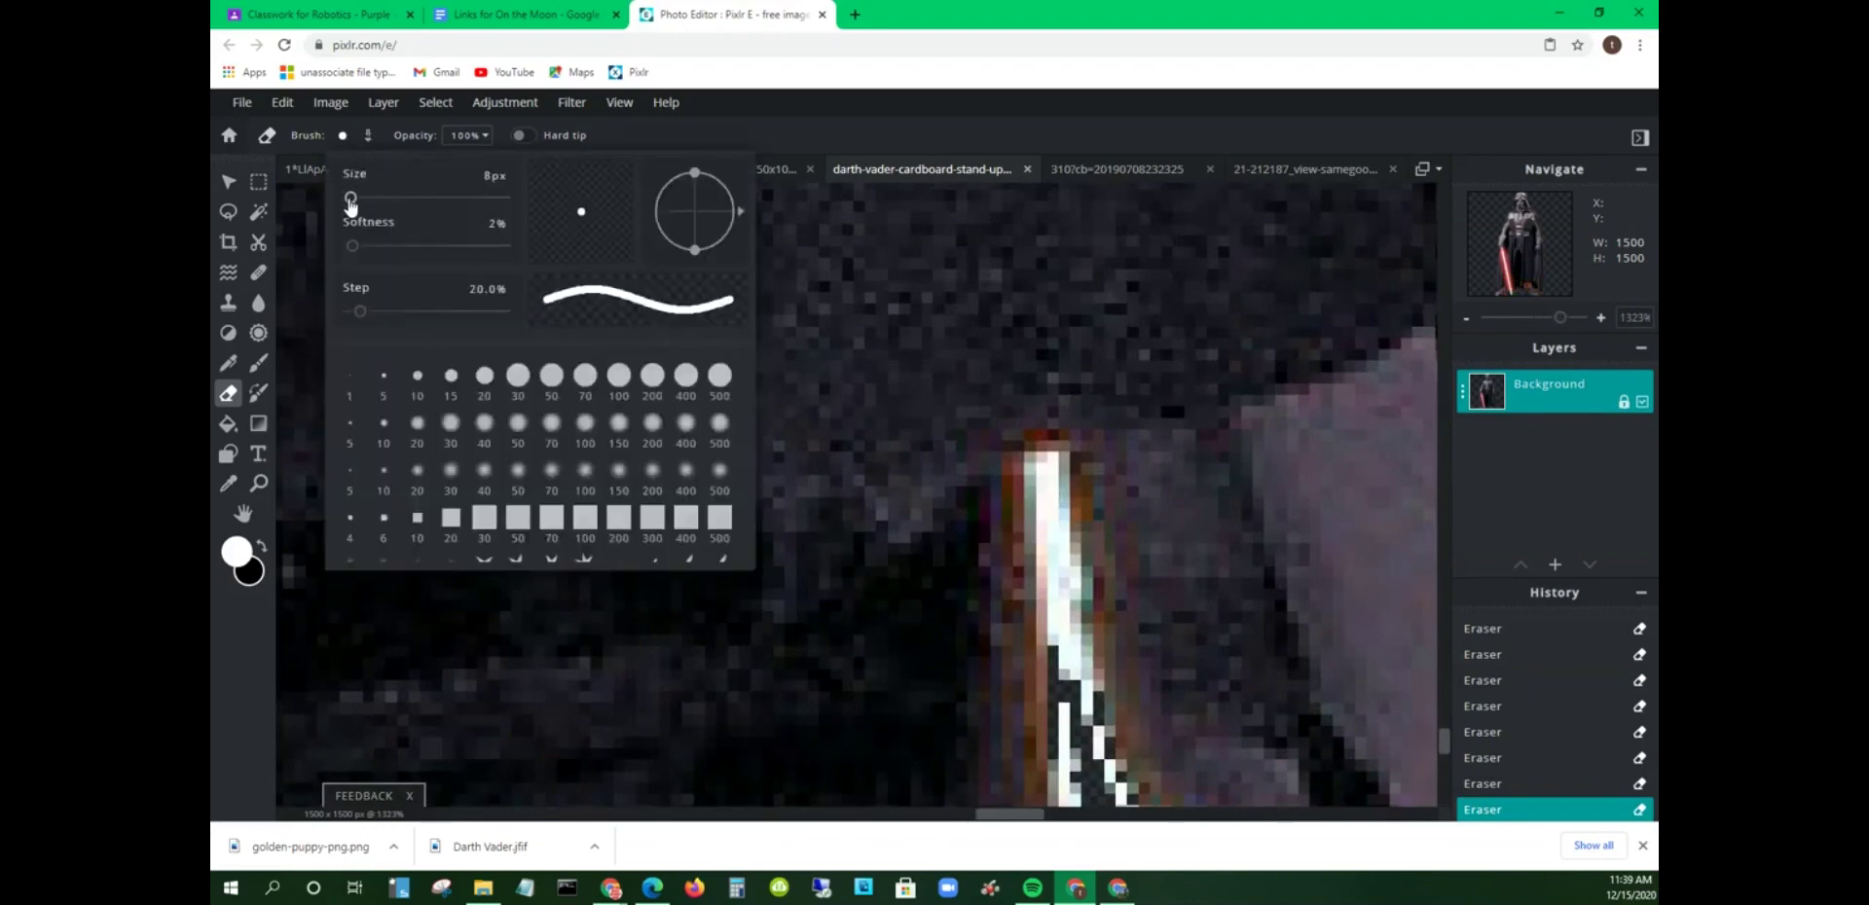
# Step: Shrink the eraser to 1px and clear stray white pixels down the lightsaber
pyautogui.moveTo(350, 201); pyautogui.dragTo(345, 198)
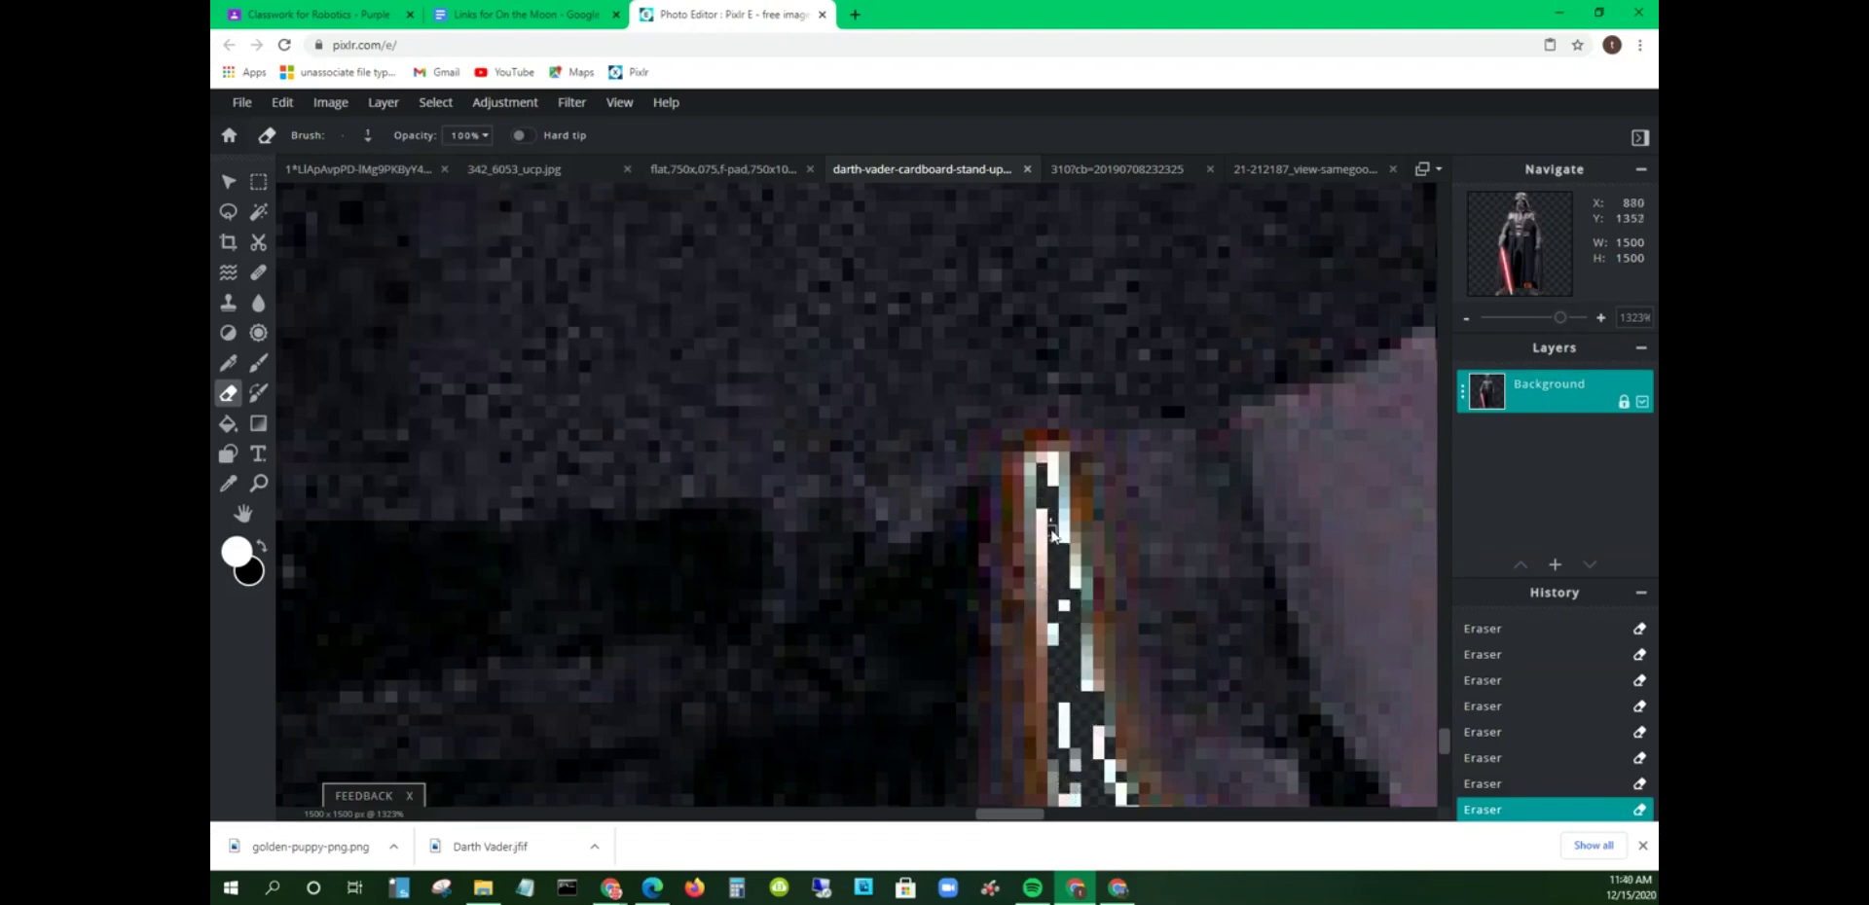
pyautogui.moveTo(1041, 516)
pyautogui.mouseDown()
pyautogui.moveTo(1070, 788)
pyautogui.moveTo(1077, 722)
pyautogui.mouseUp()
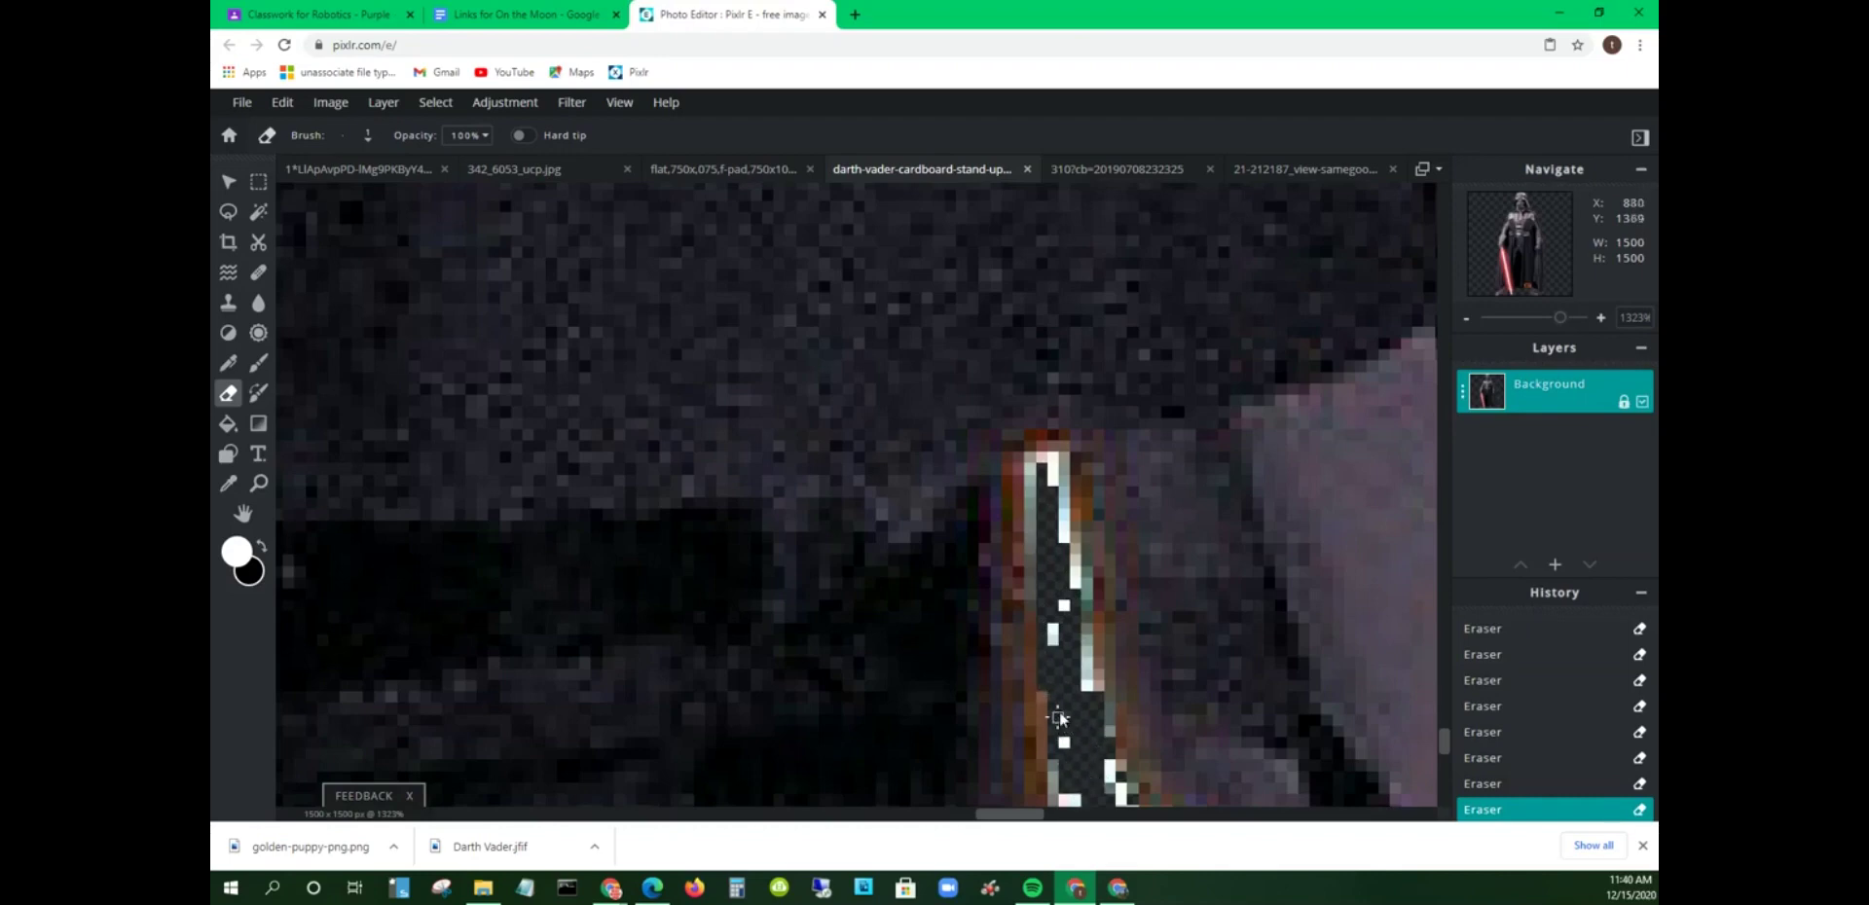
pyautogui.moveTo(1068, 619)
pyautogui.mouseDown()
pyautogui.moveTo(1052, 654)
pyautogui.moveTo(1082, 650)
pyautogui.moveTo(1085, 701)
pyautogui.moveTo(1049, 491)
pyautogui.mouseUp()
pyautogui.scroll(-3, 1049, 491)
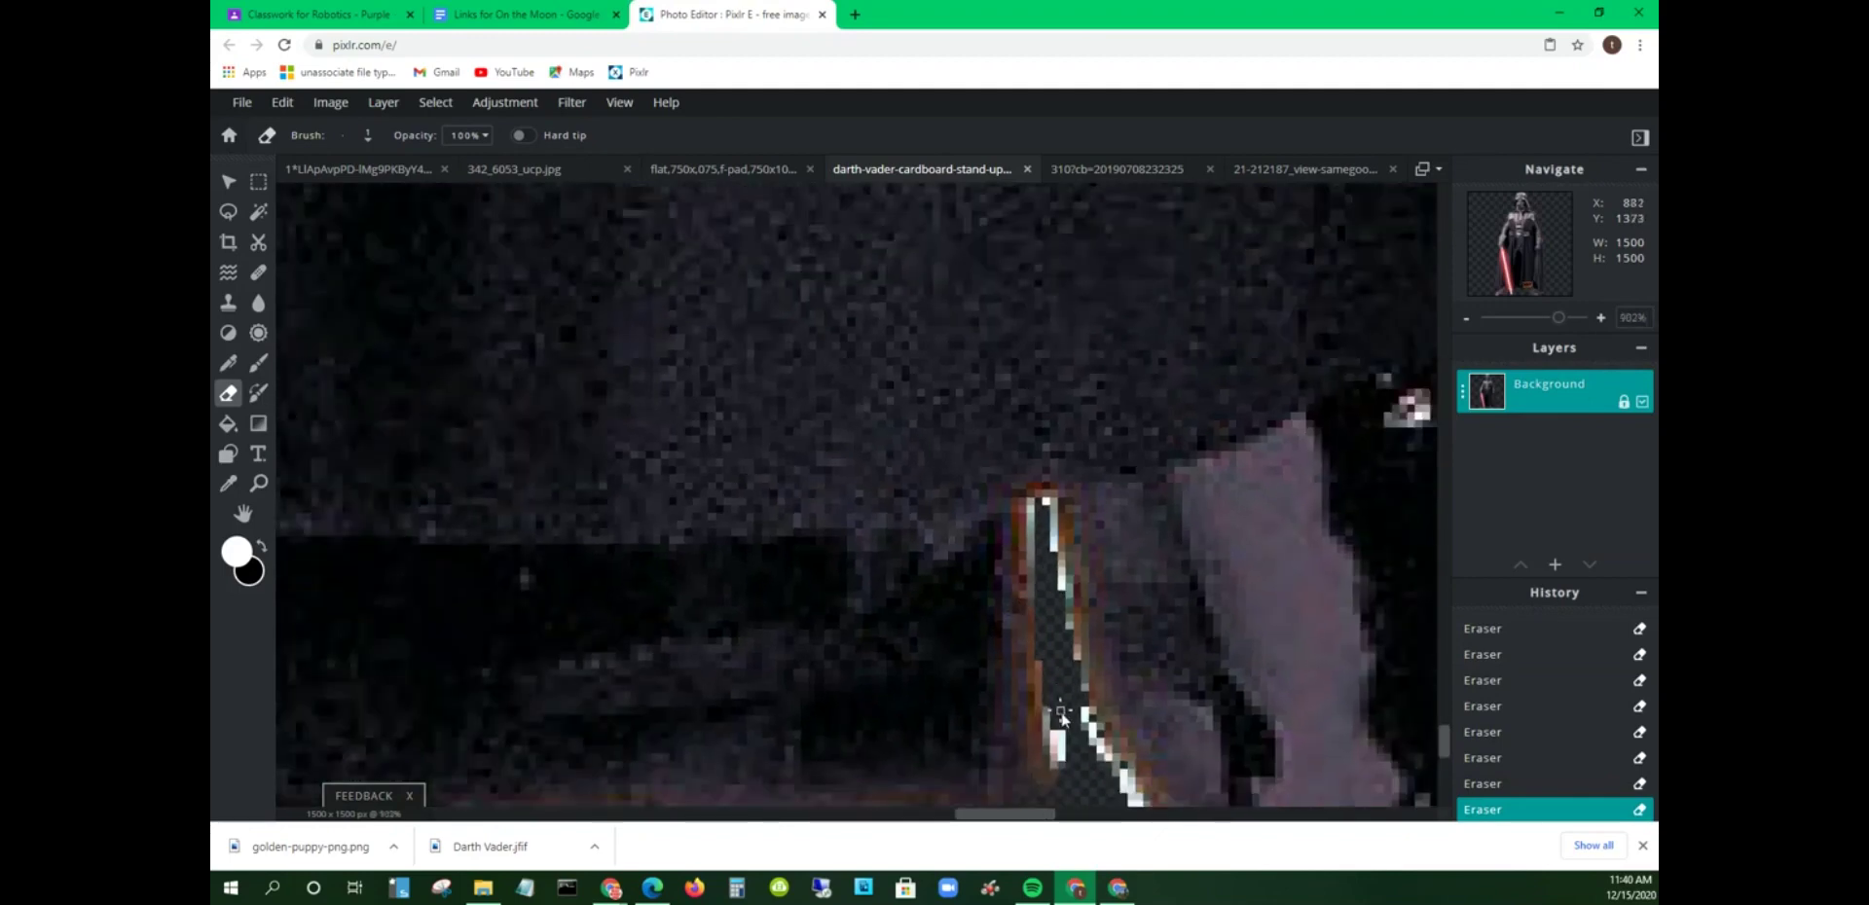
pyautogui.moveTo(1062, 718)
pyautogui.mouseDown()
pyautogui.moveTo(1072, 772)
pyautogui.moveTo(1088, 689)
pyautogui.moveTo(1128, 800)
pyautogui.mouseUp()
pyautogui.moveTo(1057, 738); pyautogui.dragTo(1096, 726)
pyautogui.scroll(-5, 1101, 757)
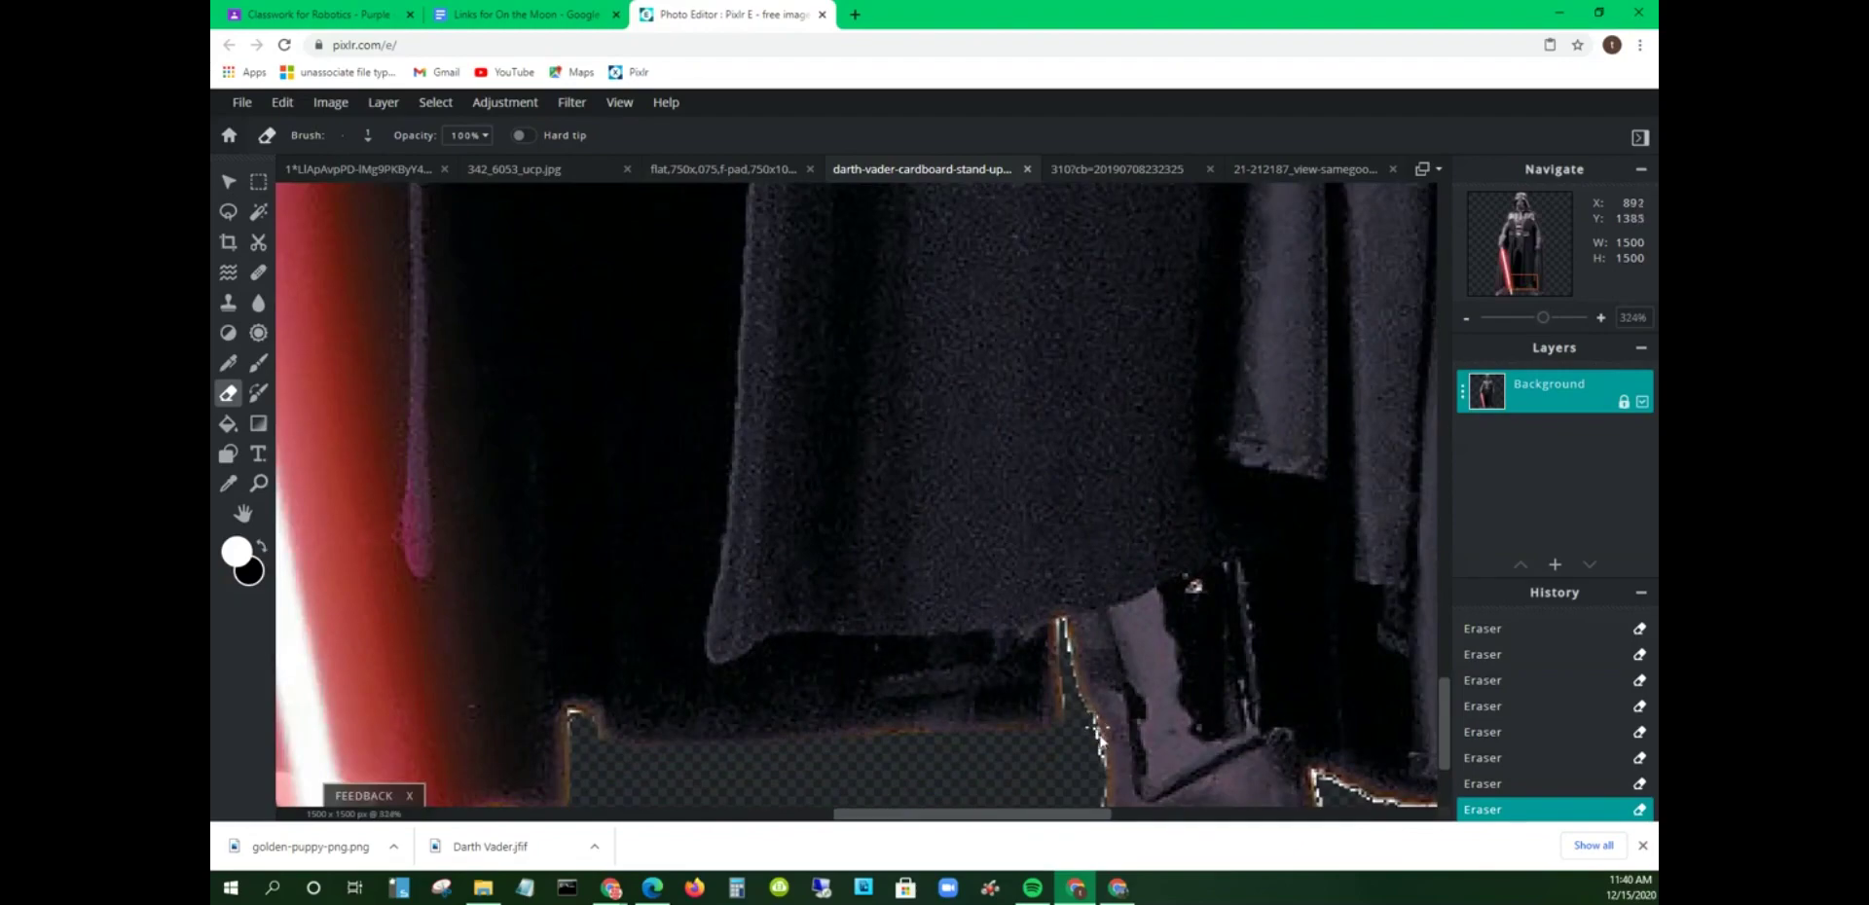
pyautogui.scroll(-6, 1112, 769)
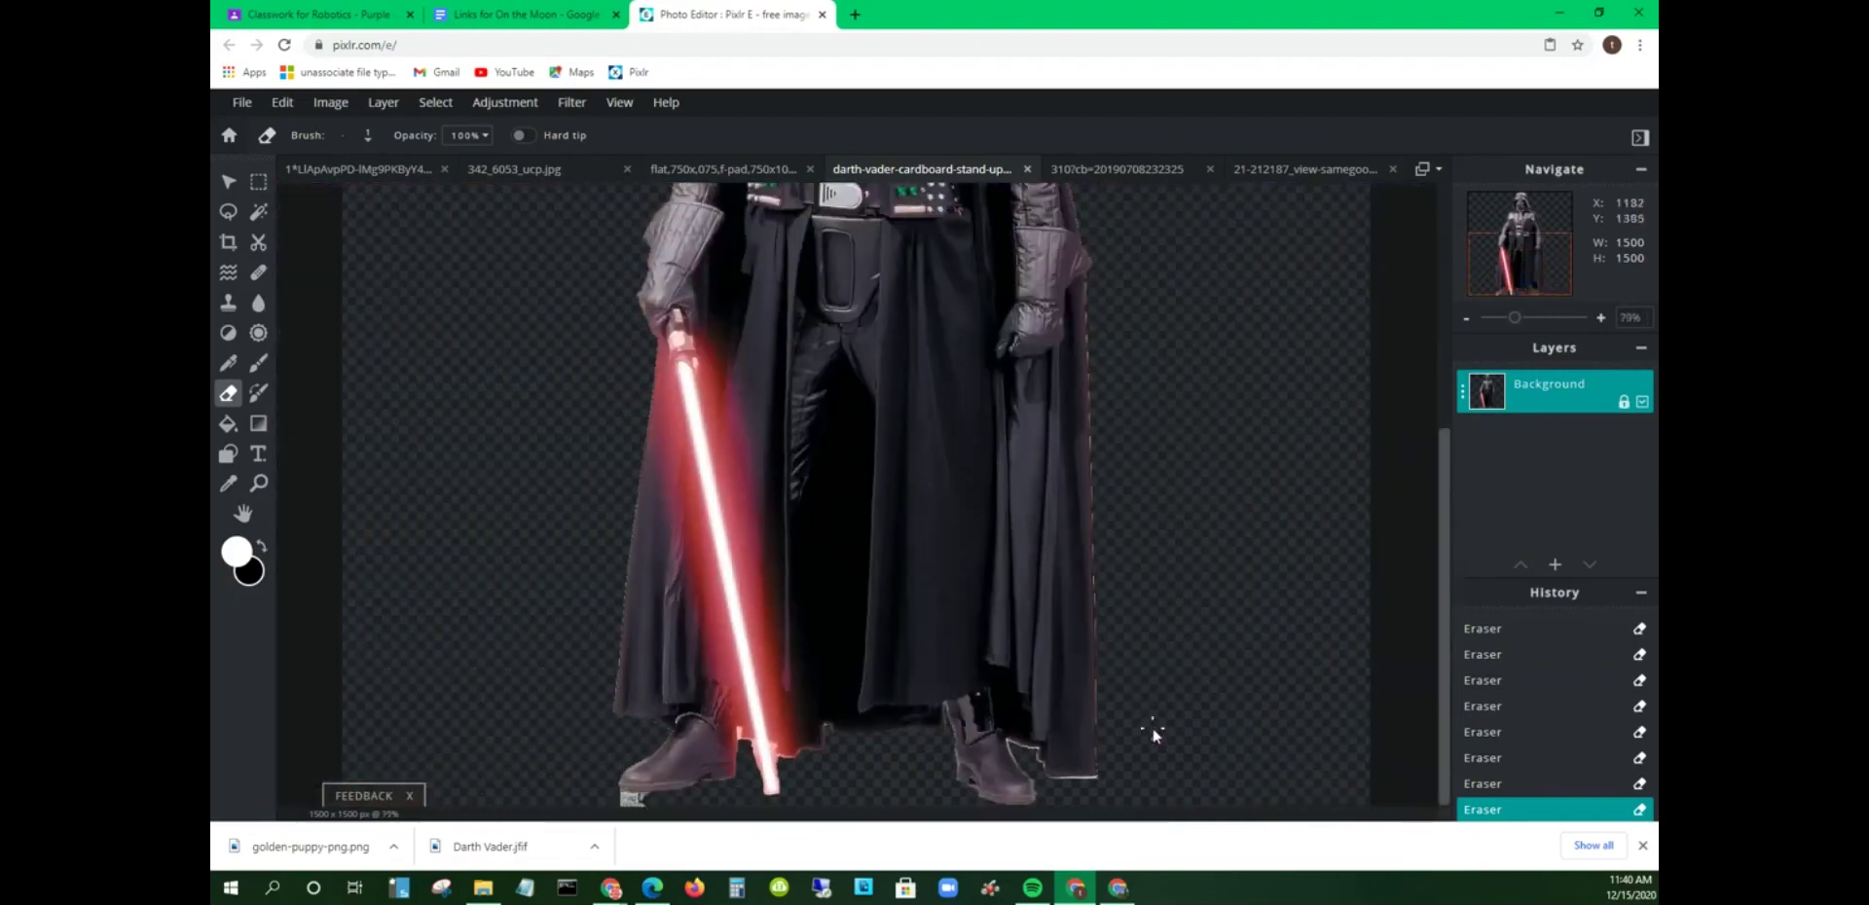
# Step: Draw a rectangular marquee around Darth Vader from helmet to boots
pyautogui.scroll(-3, 679, 788)
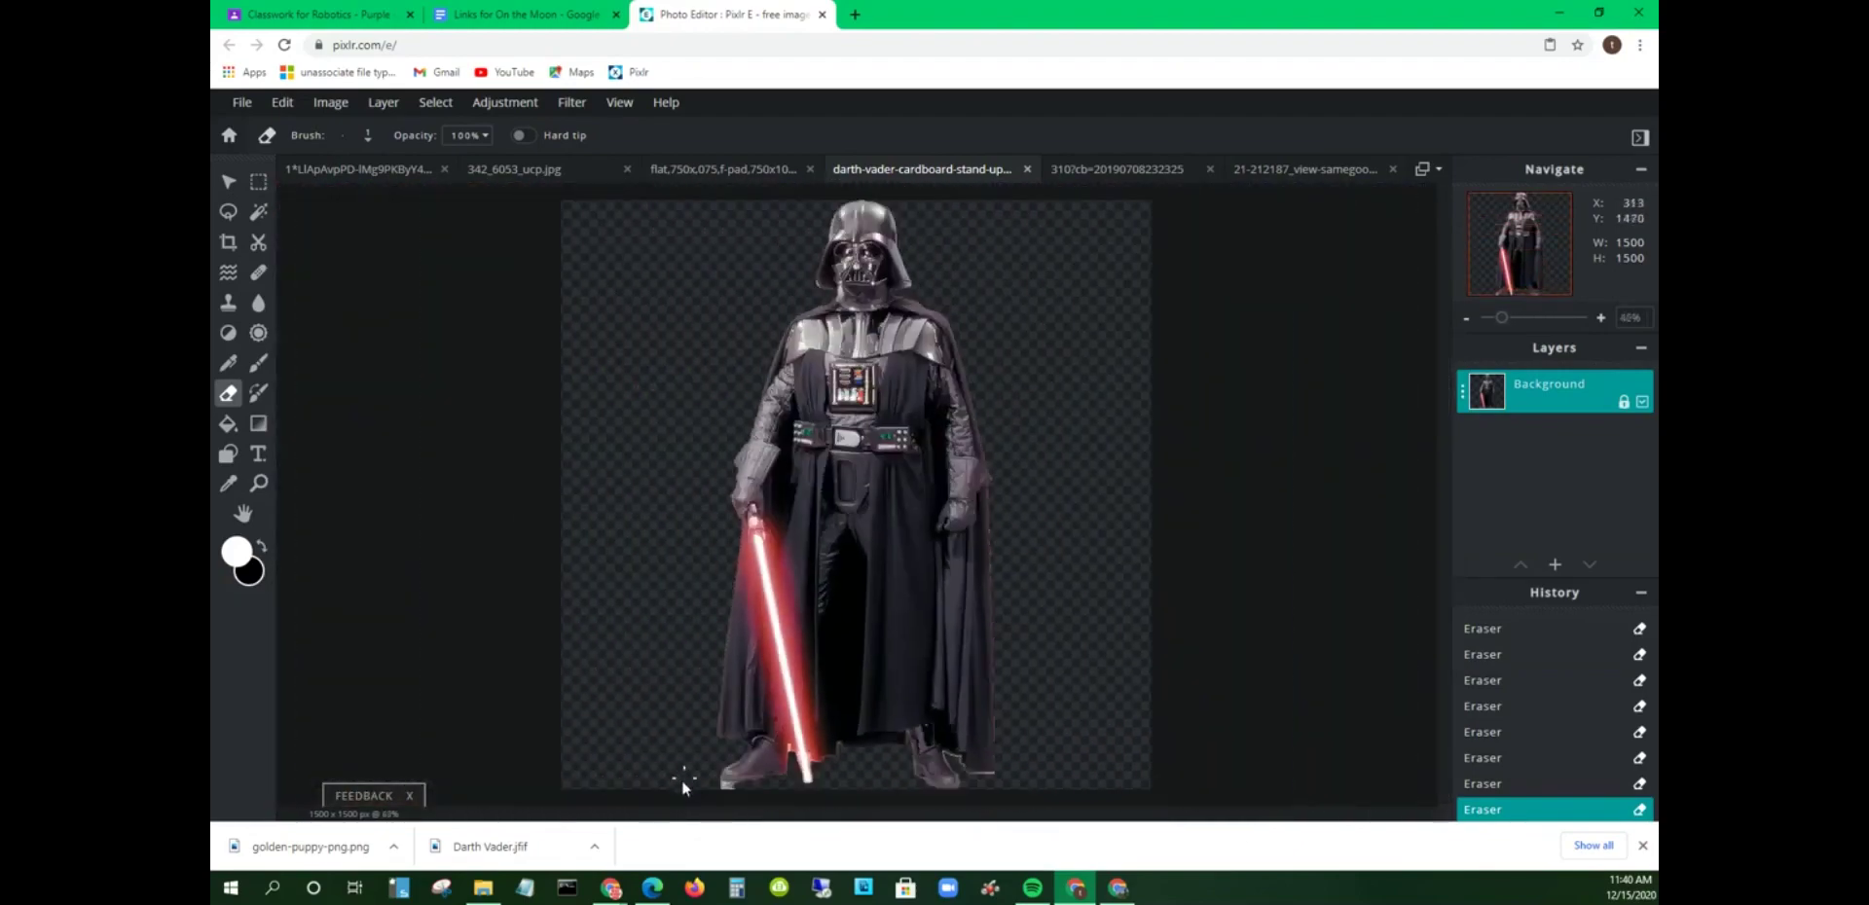
pyautogui.click(368, 139)
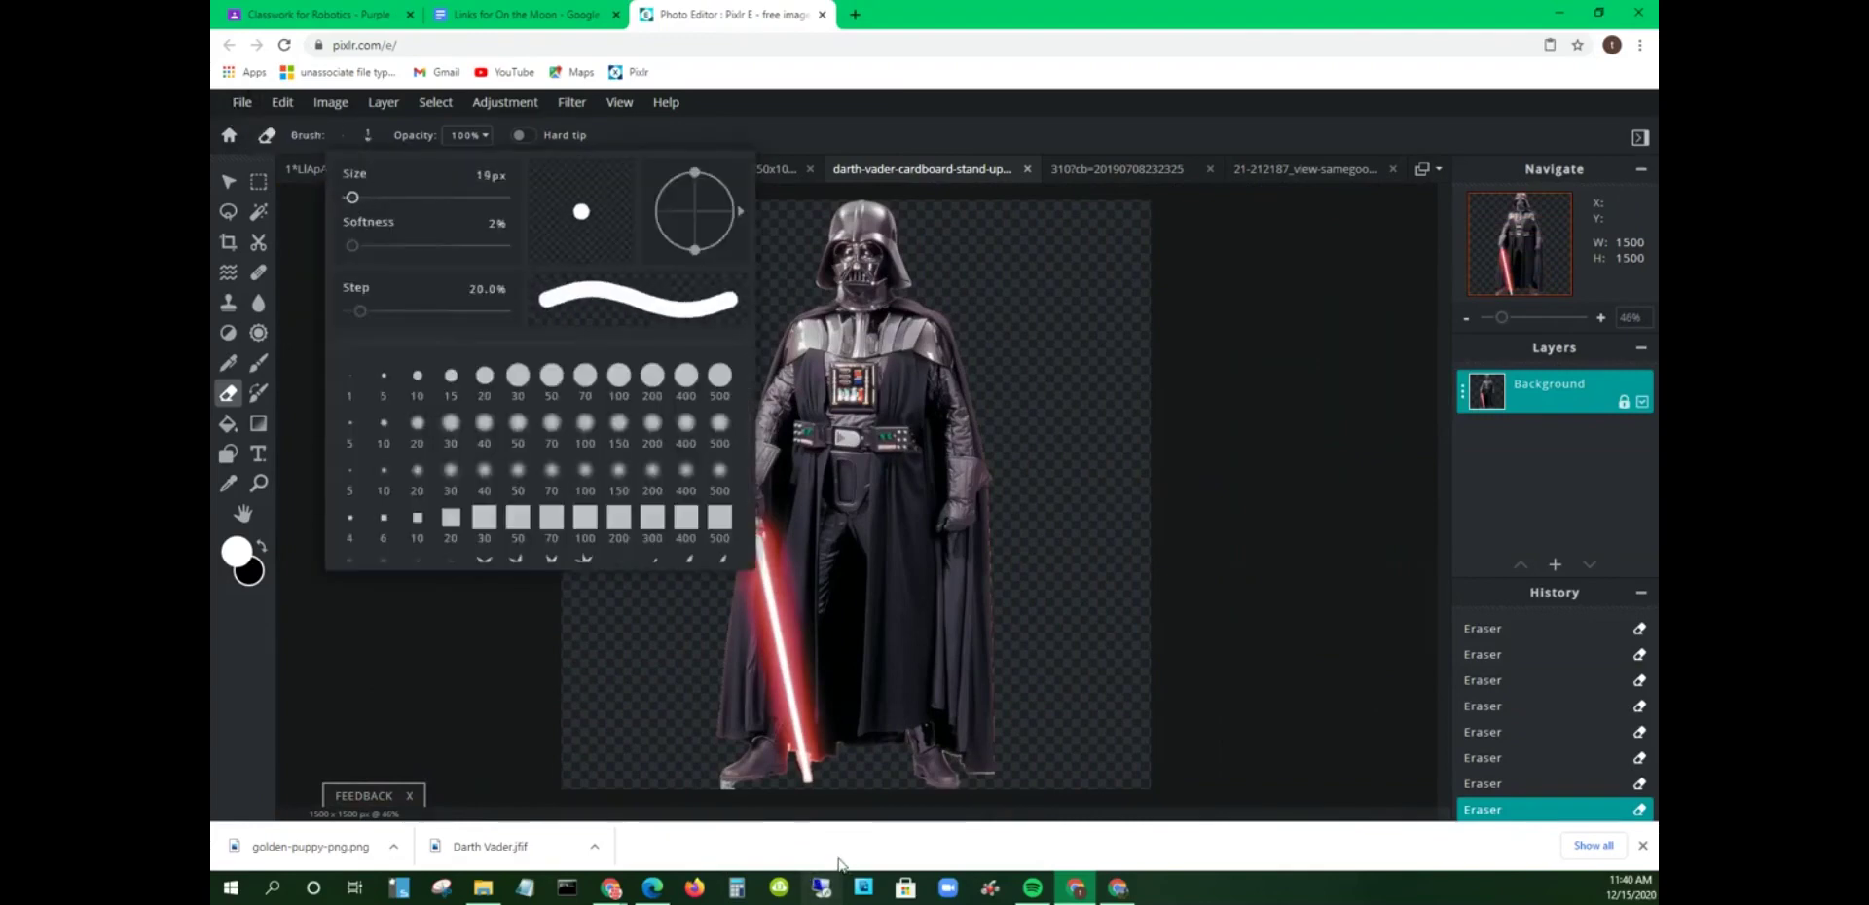
pyautogui.click(666, 759)
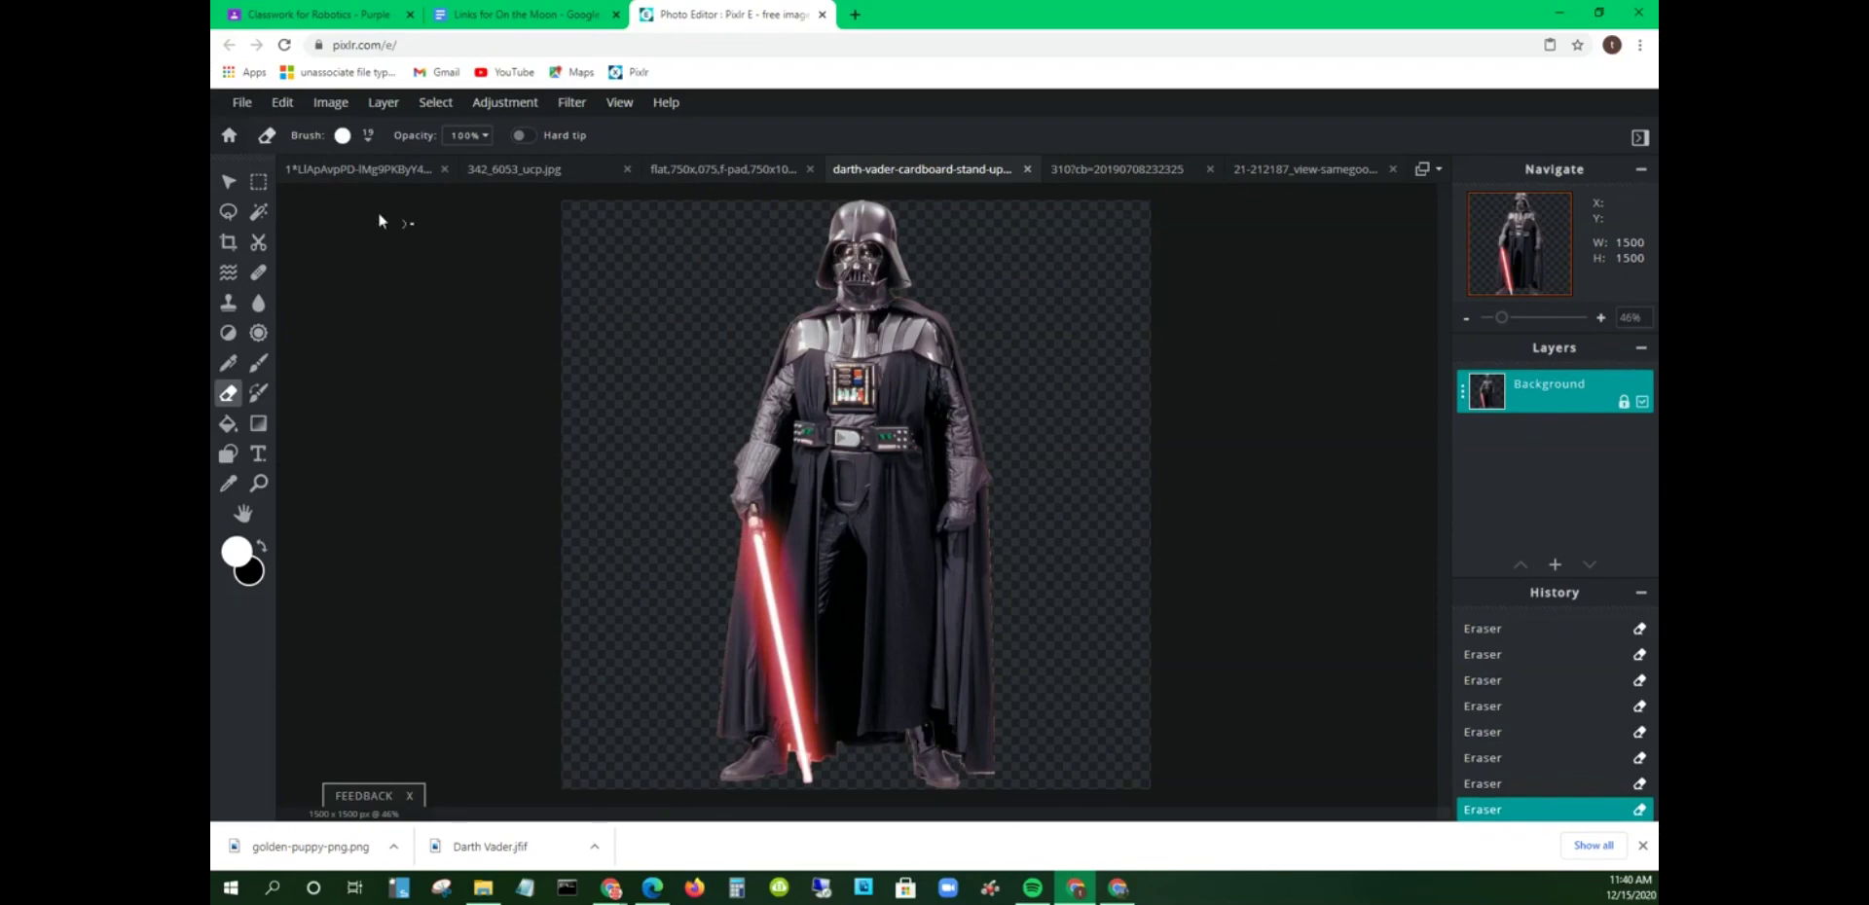
pyautogui.click(258, 181)
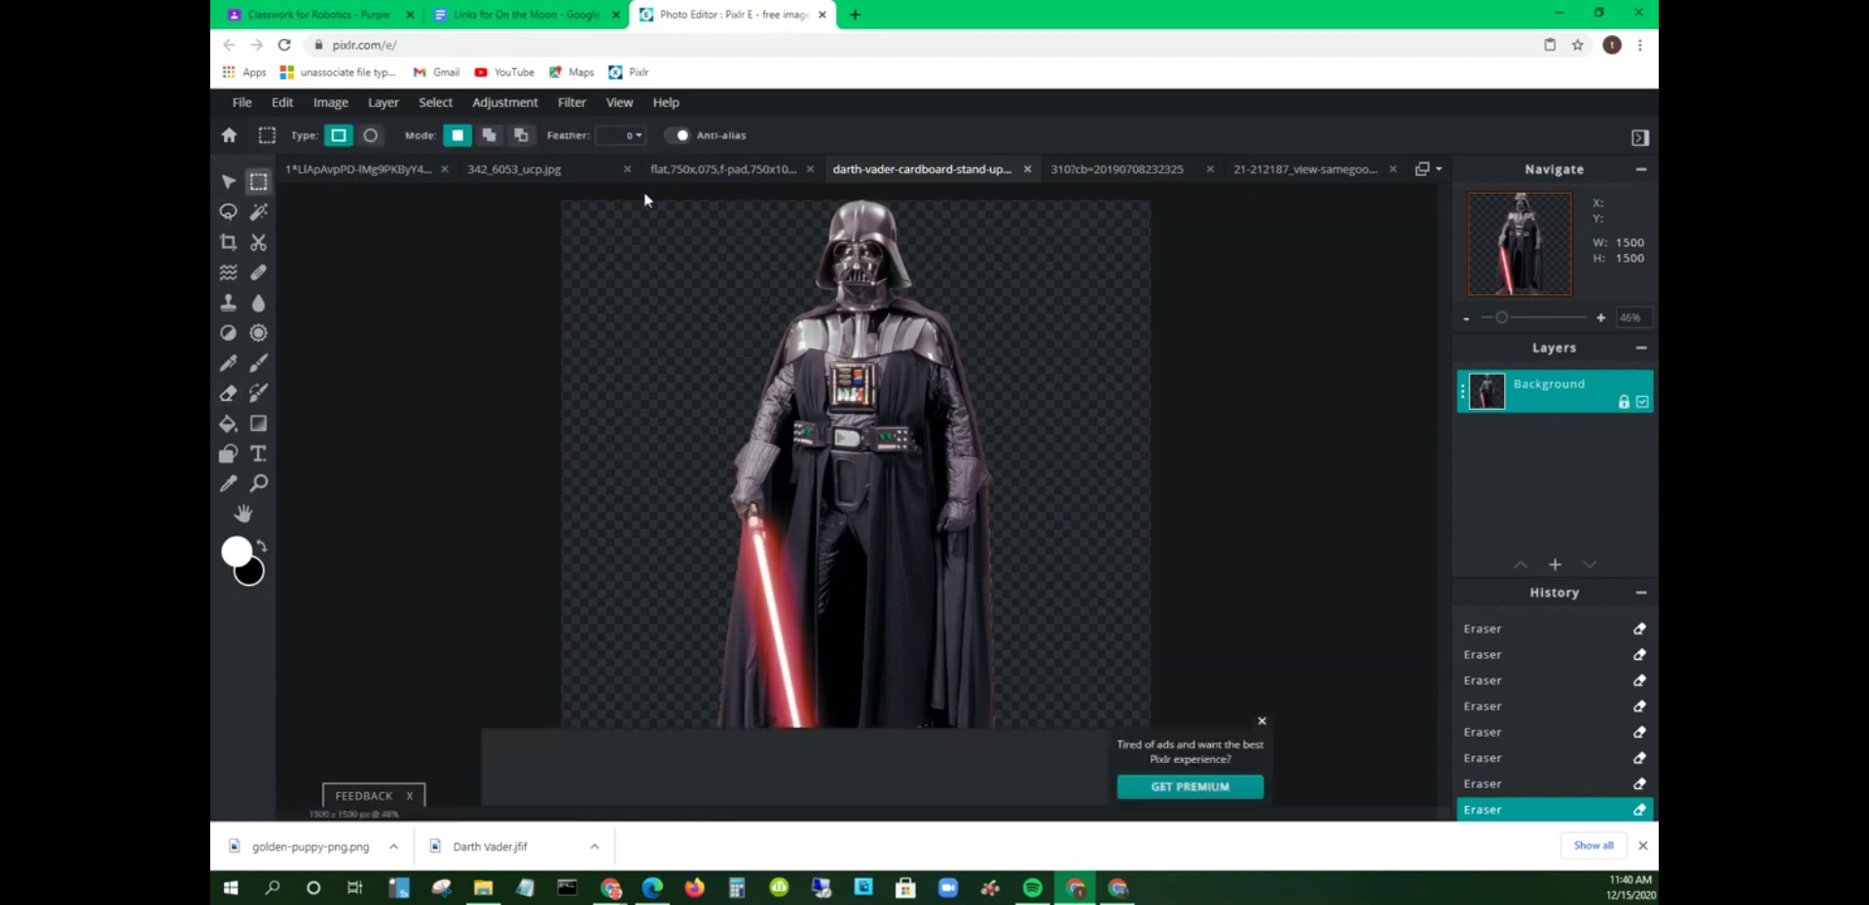
pyautogui.moveTo(644, 191)
pyautogui.mouseDown()
pyautogui.moveTo(1030, 558)
pyautogui.moveTo(1074, 718)
pyautogui.mouseUp()
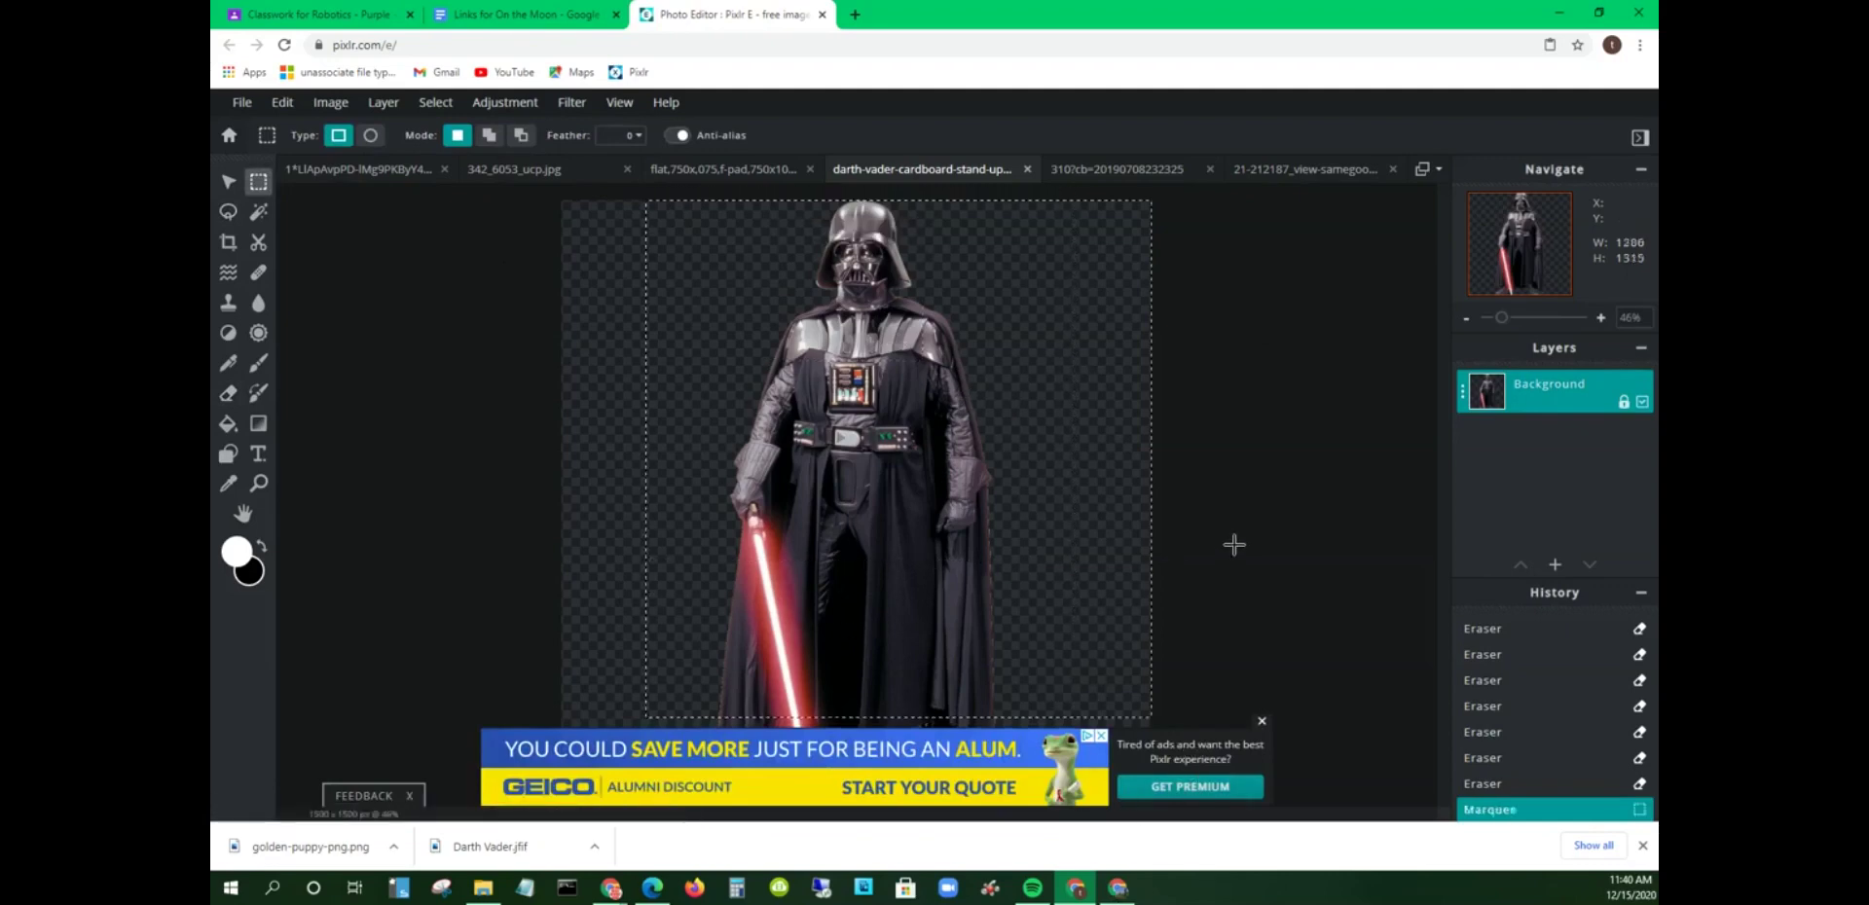
pyautogui.click(1230, 703)
pyautogui.click(1259, 722)
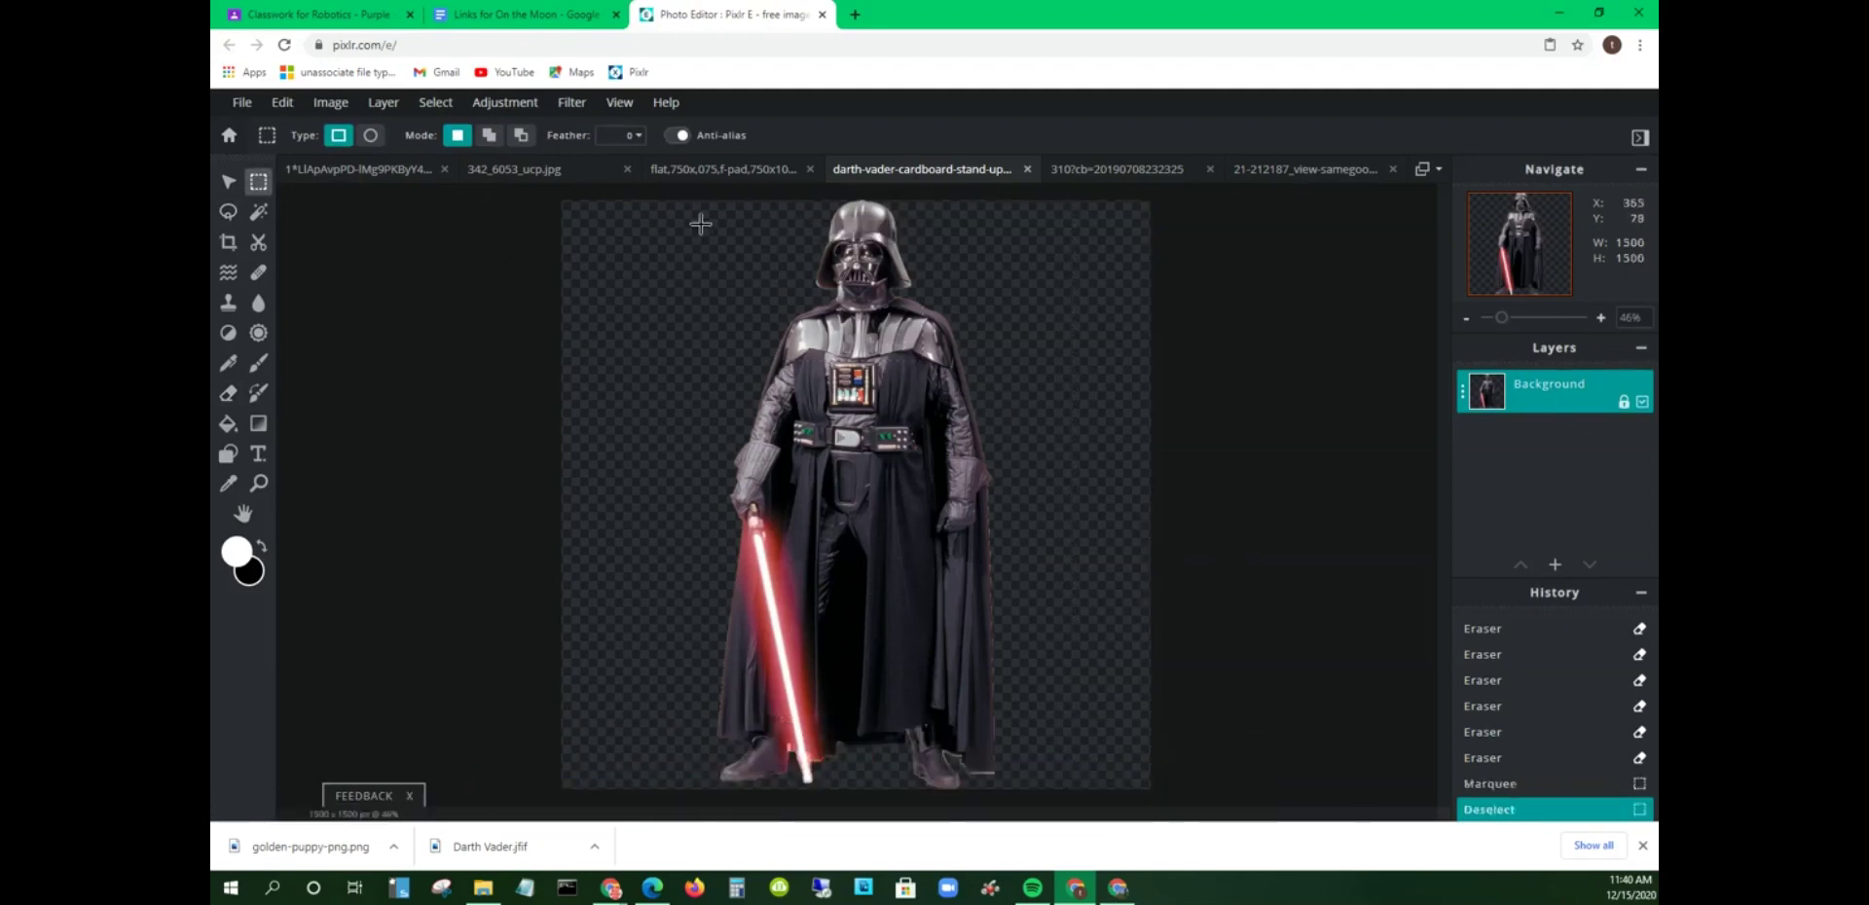
pyautogui.moveTo(678, 198); pyautogui.dragTo(1039, 787)
# Step: Copy the selected Darth Vader figure and paste it into the moon composite
pyautogui.click(284, 101)
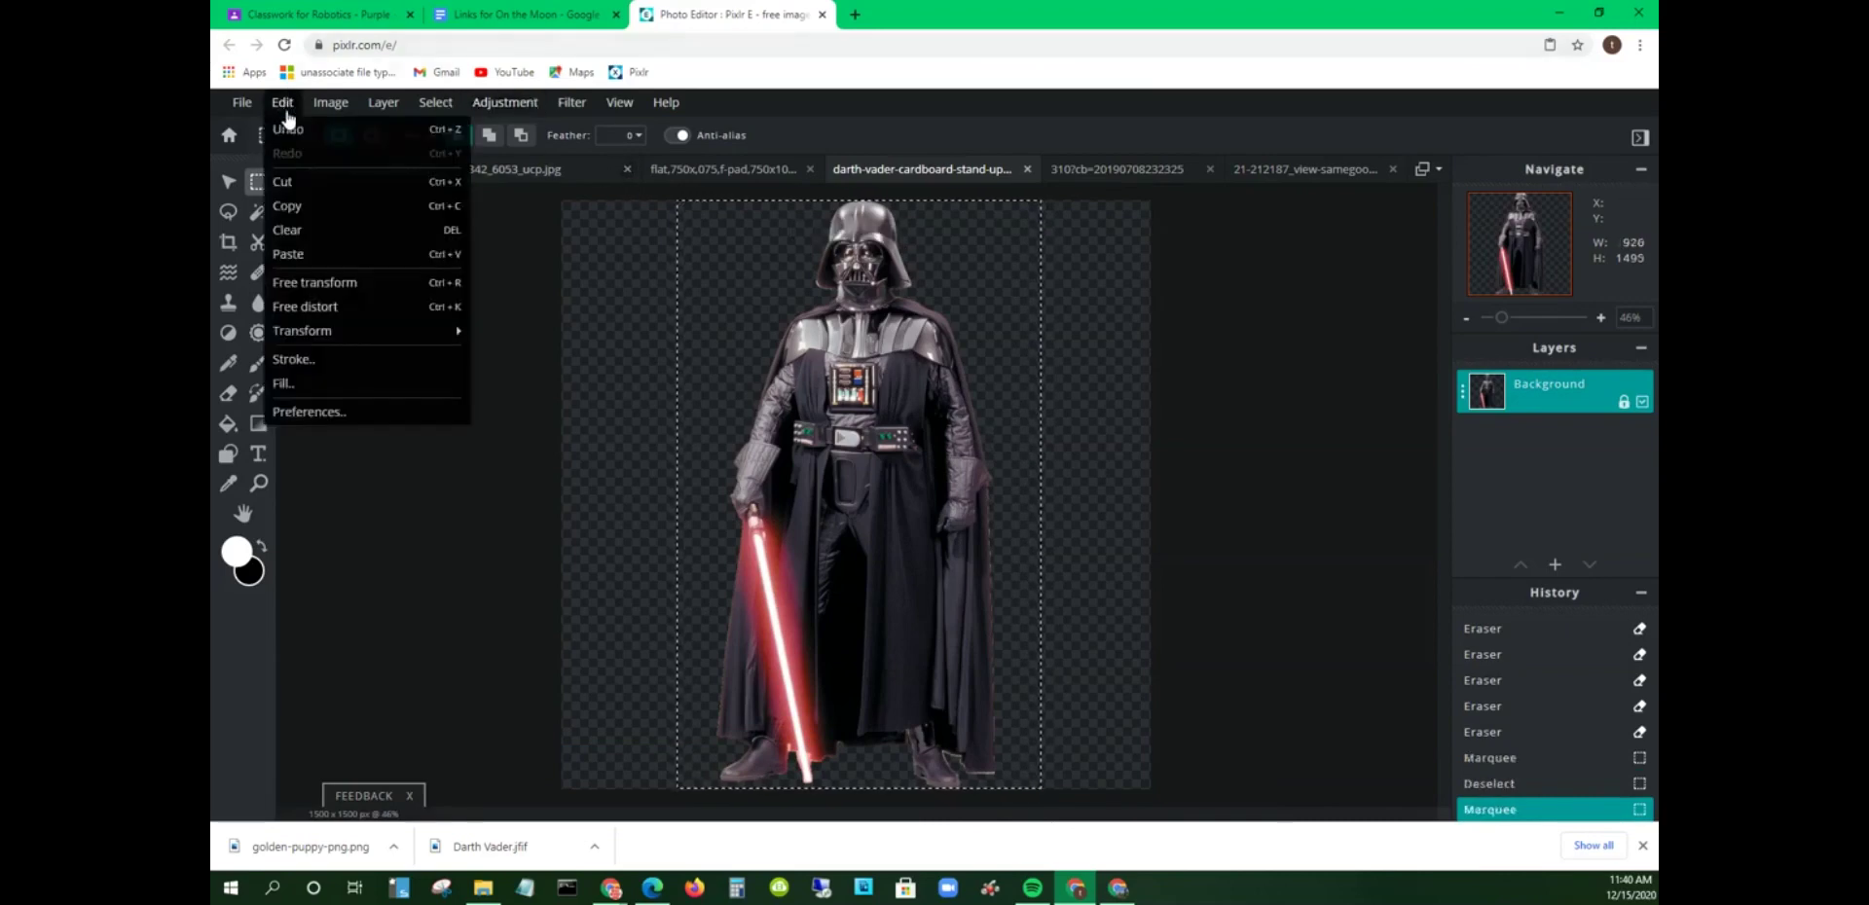
pyautogui.click(292, 188)
pyautogui.click(368, 173)
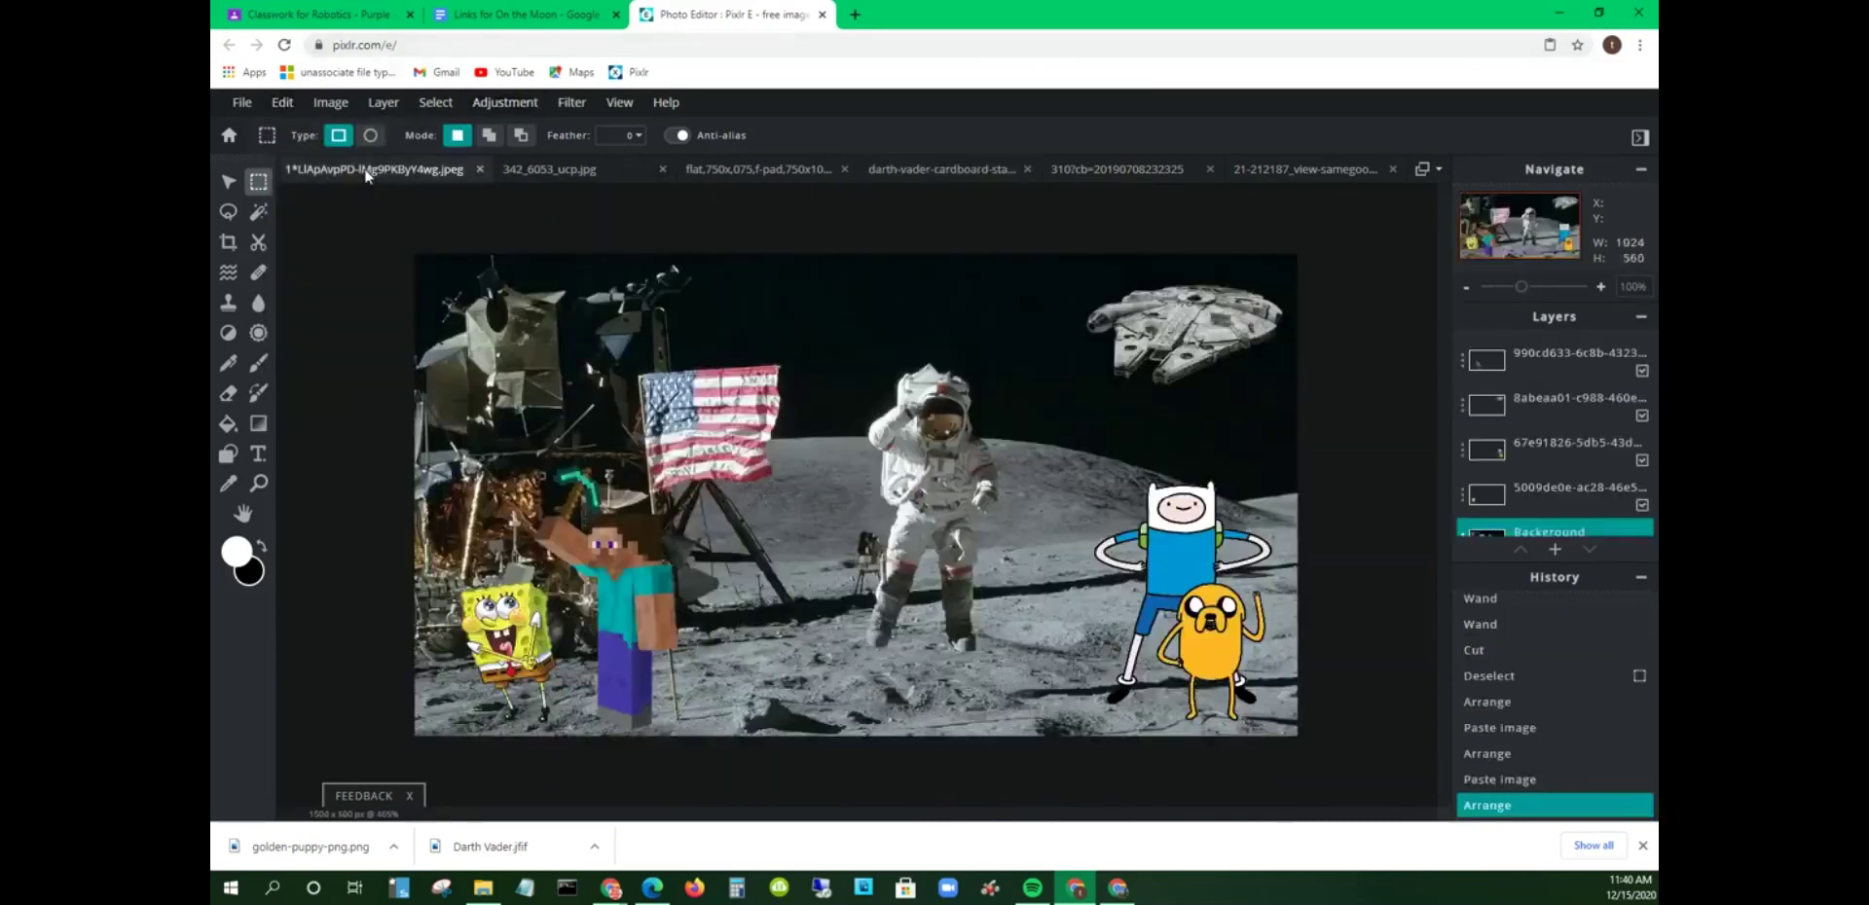
pyautogui.click(275, 109)
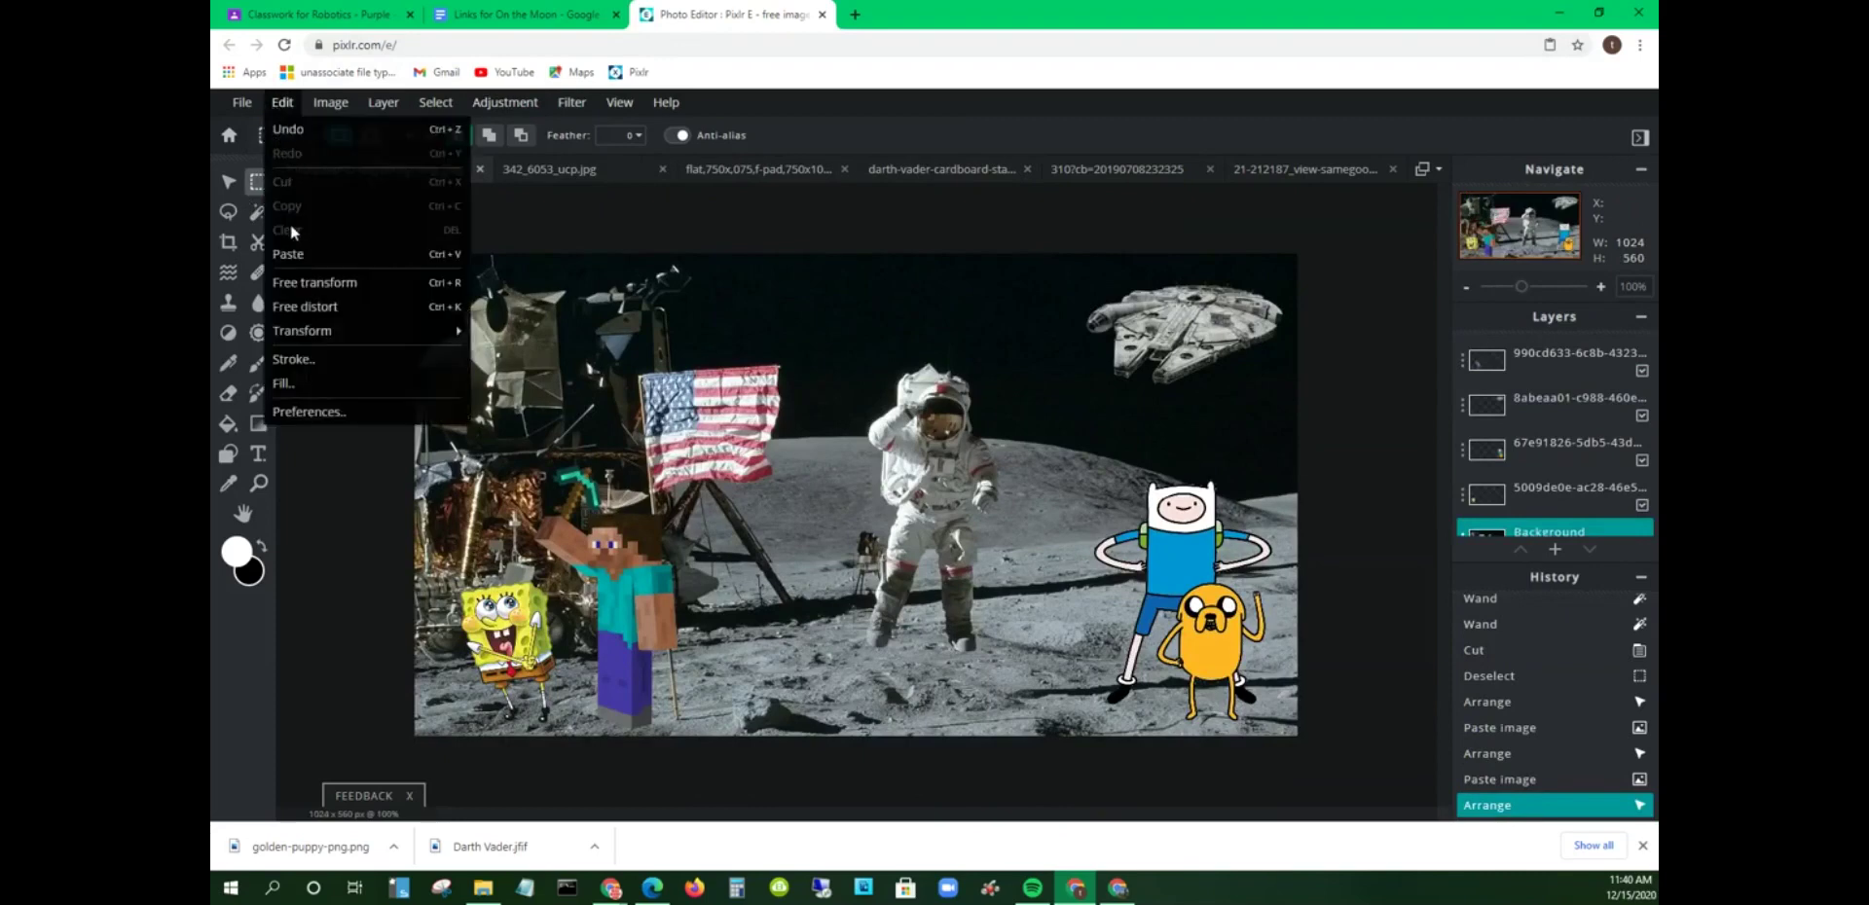
pyautogui.click(298, 255)
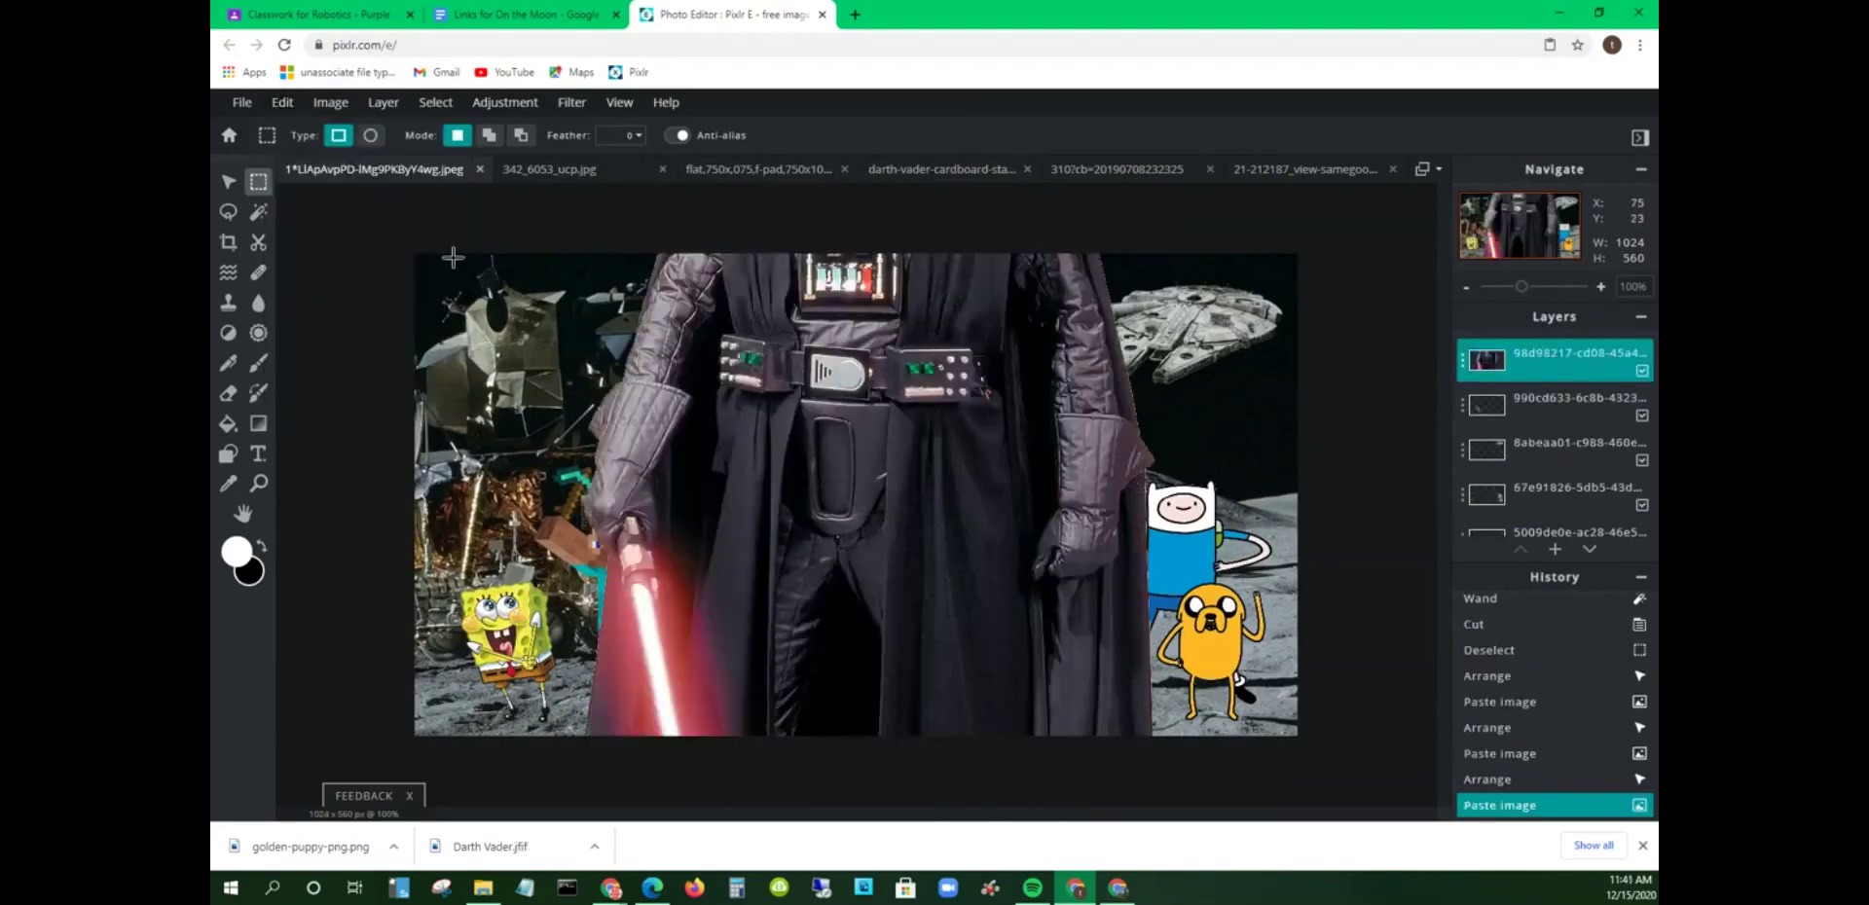
# Step: Scale Vader down to about 241×509 and place him on the moon between Steve and Finn & Jake
pyautogui.click(228, 181)
pyautogui.moveTo(753, 338); pyautogui.dragTo(922, 531)
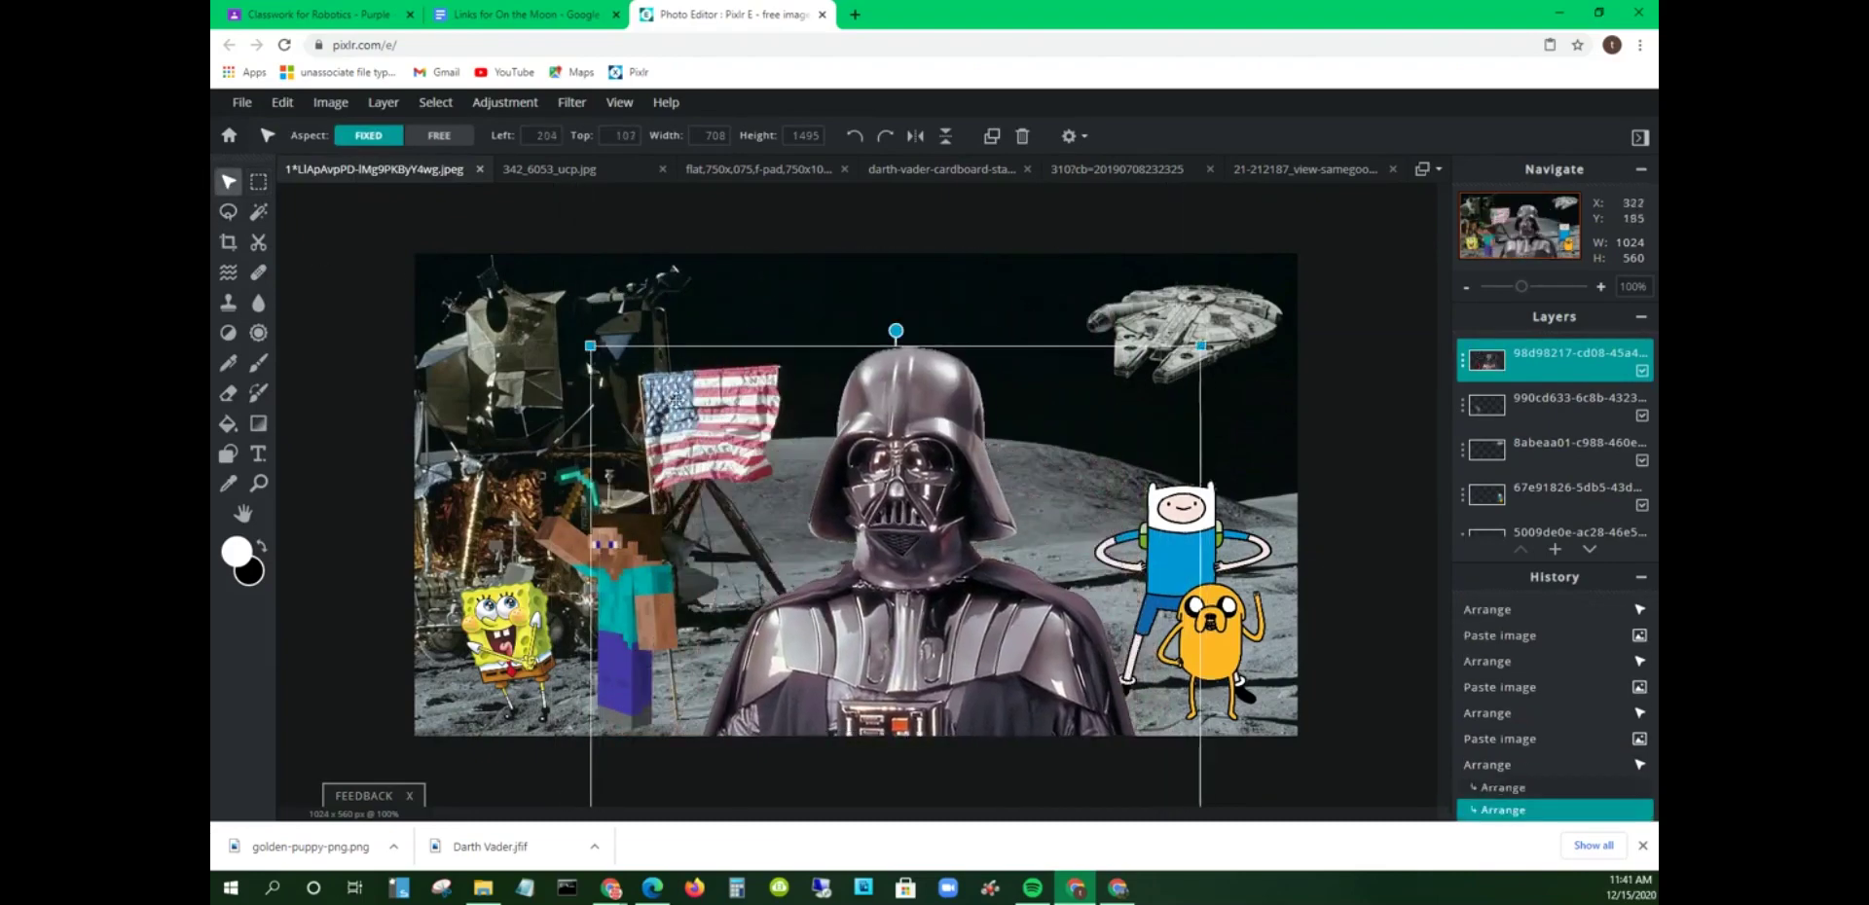
pyautogui.moveTo(601, 342); pyautogui.dragTo(819, 334)
pyautogui.moveTo(596, 308); pyautogui.dragTo(705, 565)
pyautogui.moveTo(891, 596); pyautogui.dragTo(874, 356)
pyautogui.moveTo(688, 325); pyautogui.dragTo(820, 623)
pyautogui.moveTo(951, 675); pyautogui.dragTo(931, 462)
pyautogui.moveTo(1020, 368); pyautogui.dragTo(1049, 277)
pyautogui.moveTo(925, 400); pyautogui.dragTo(901, 419)
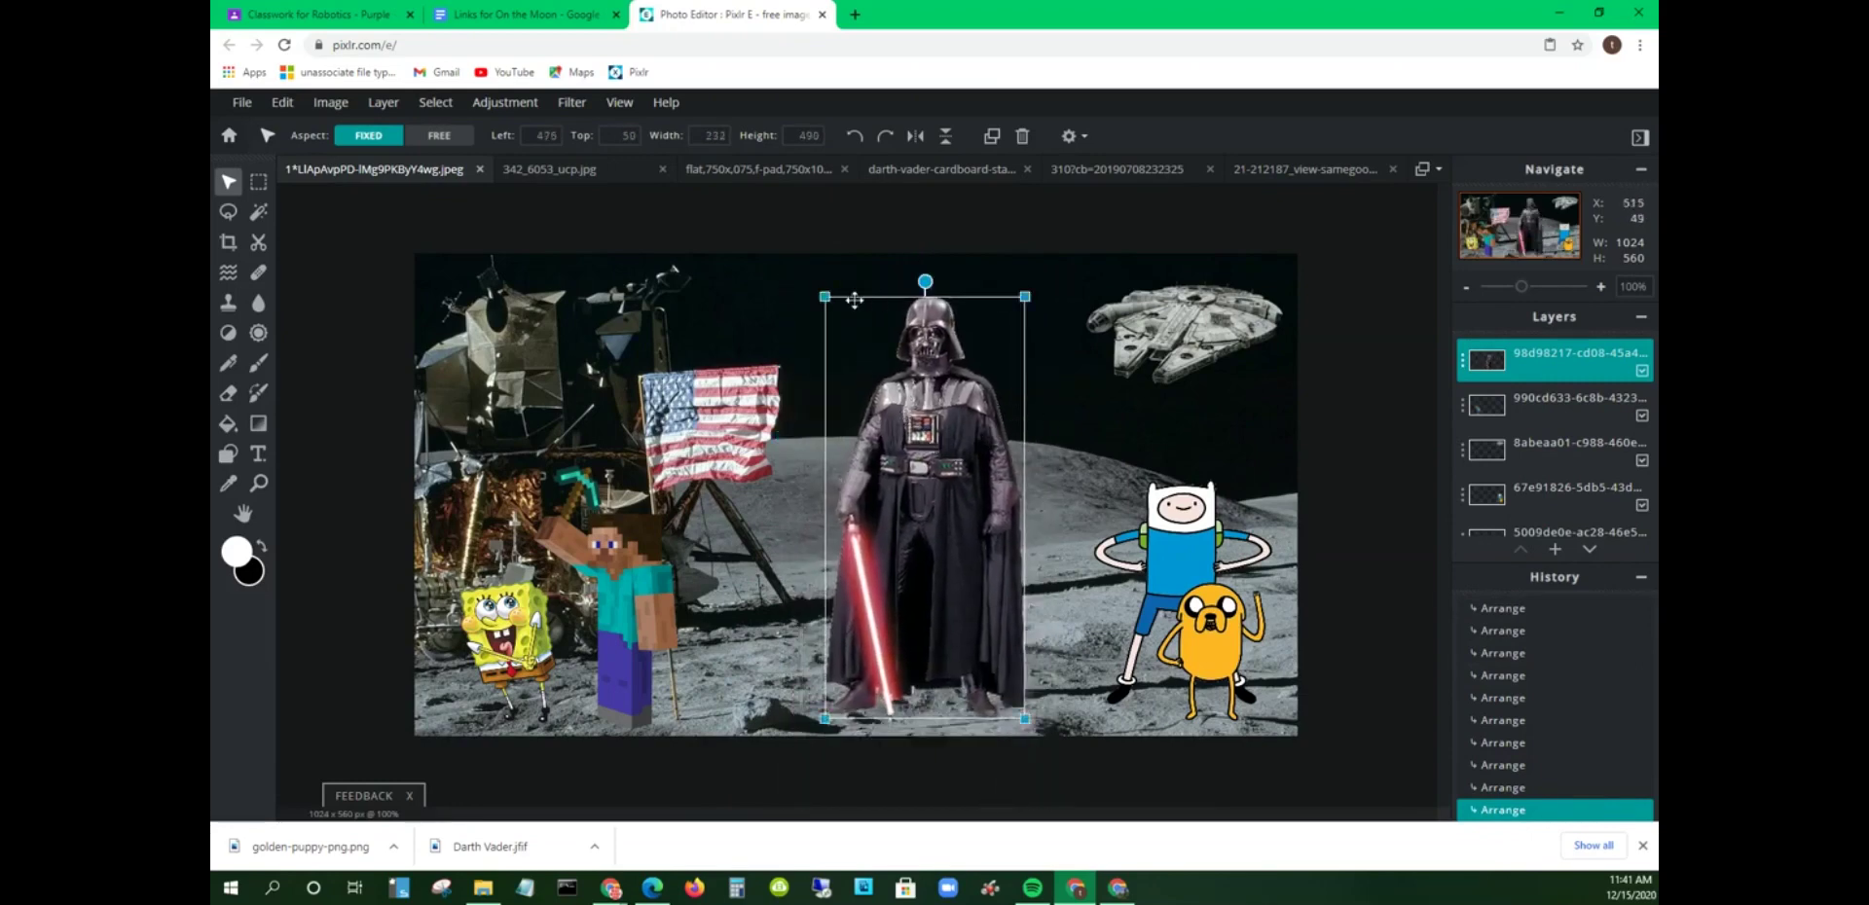
pyautogui.moveTo(824, 296); pyautogui.dragTo(817, 279)
pyautogui.moveTo(965, 420)
pyautogui.mouseDown()
pyautogui.moveTo(975, 402)
pyautogui.moveTo(950, 433)
pyautogui.mouseUp()
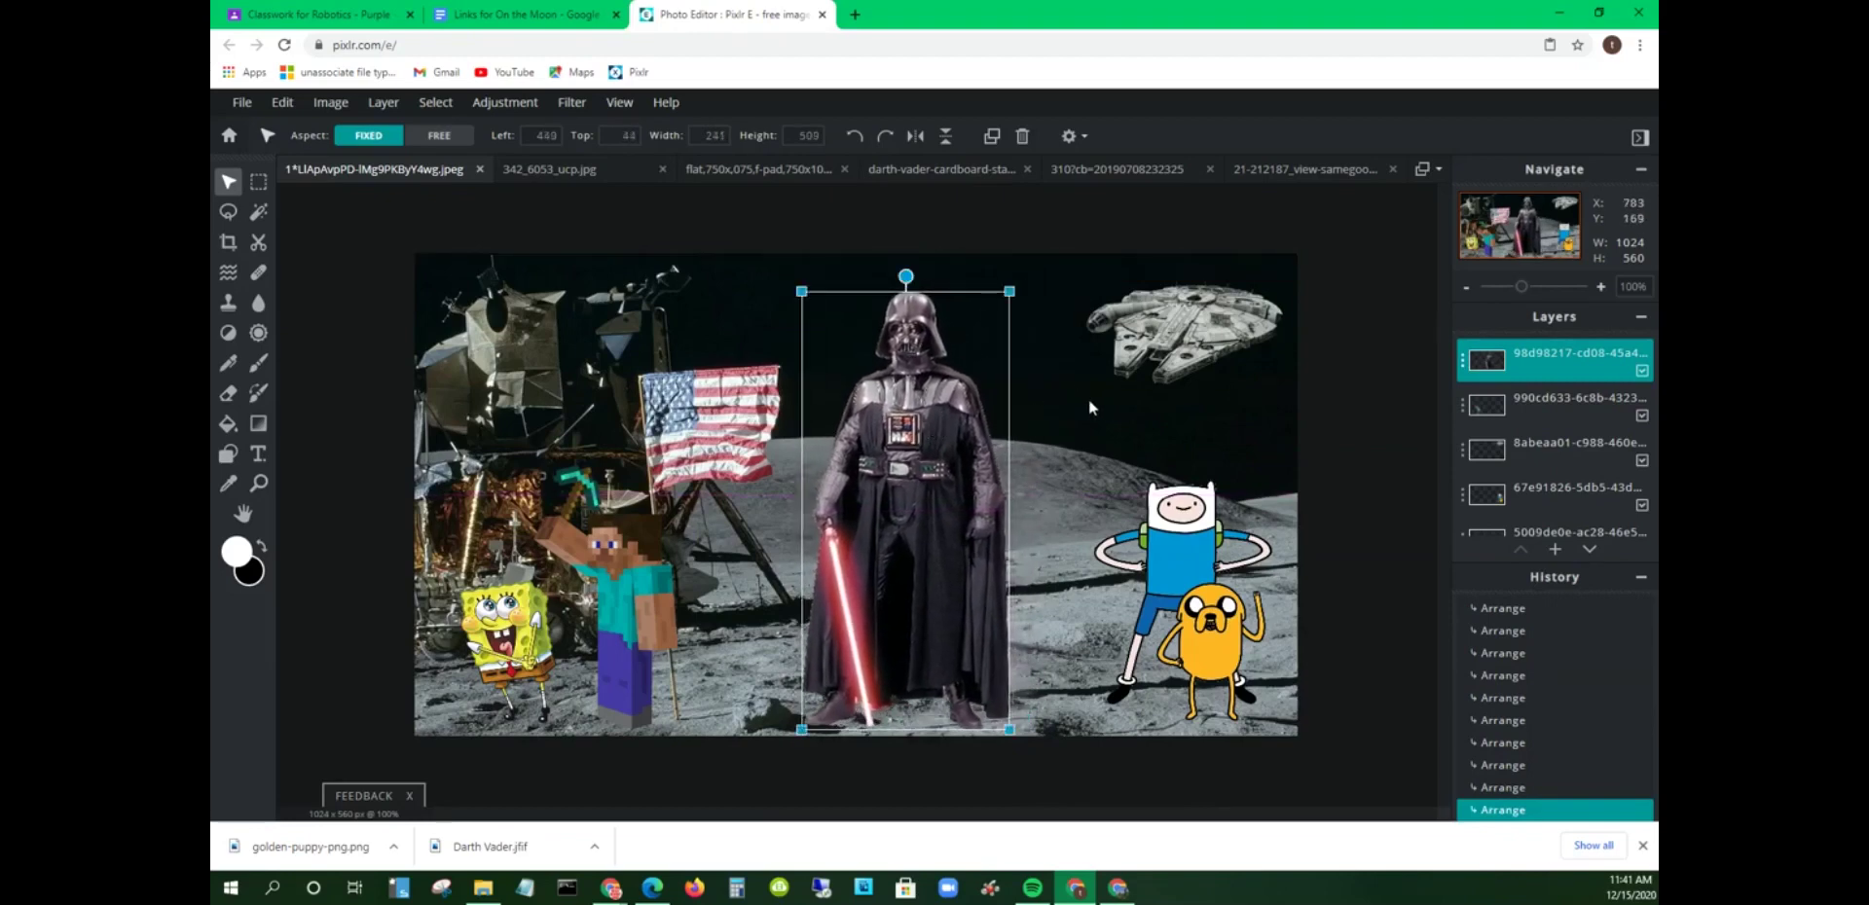
# Step: Commit Vader's transform and collapse History so all five character layers and Background show
pyautogui.click(1088, 400)
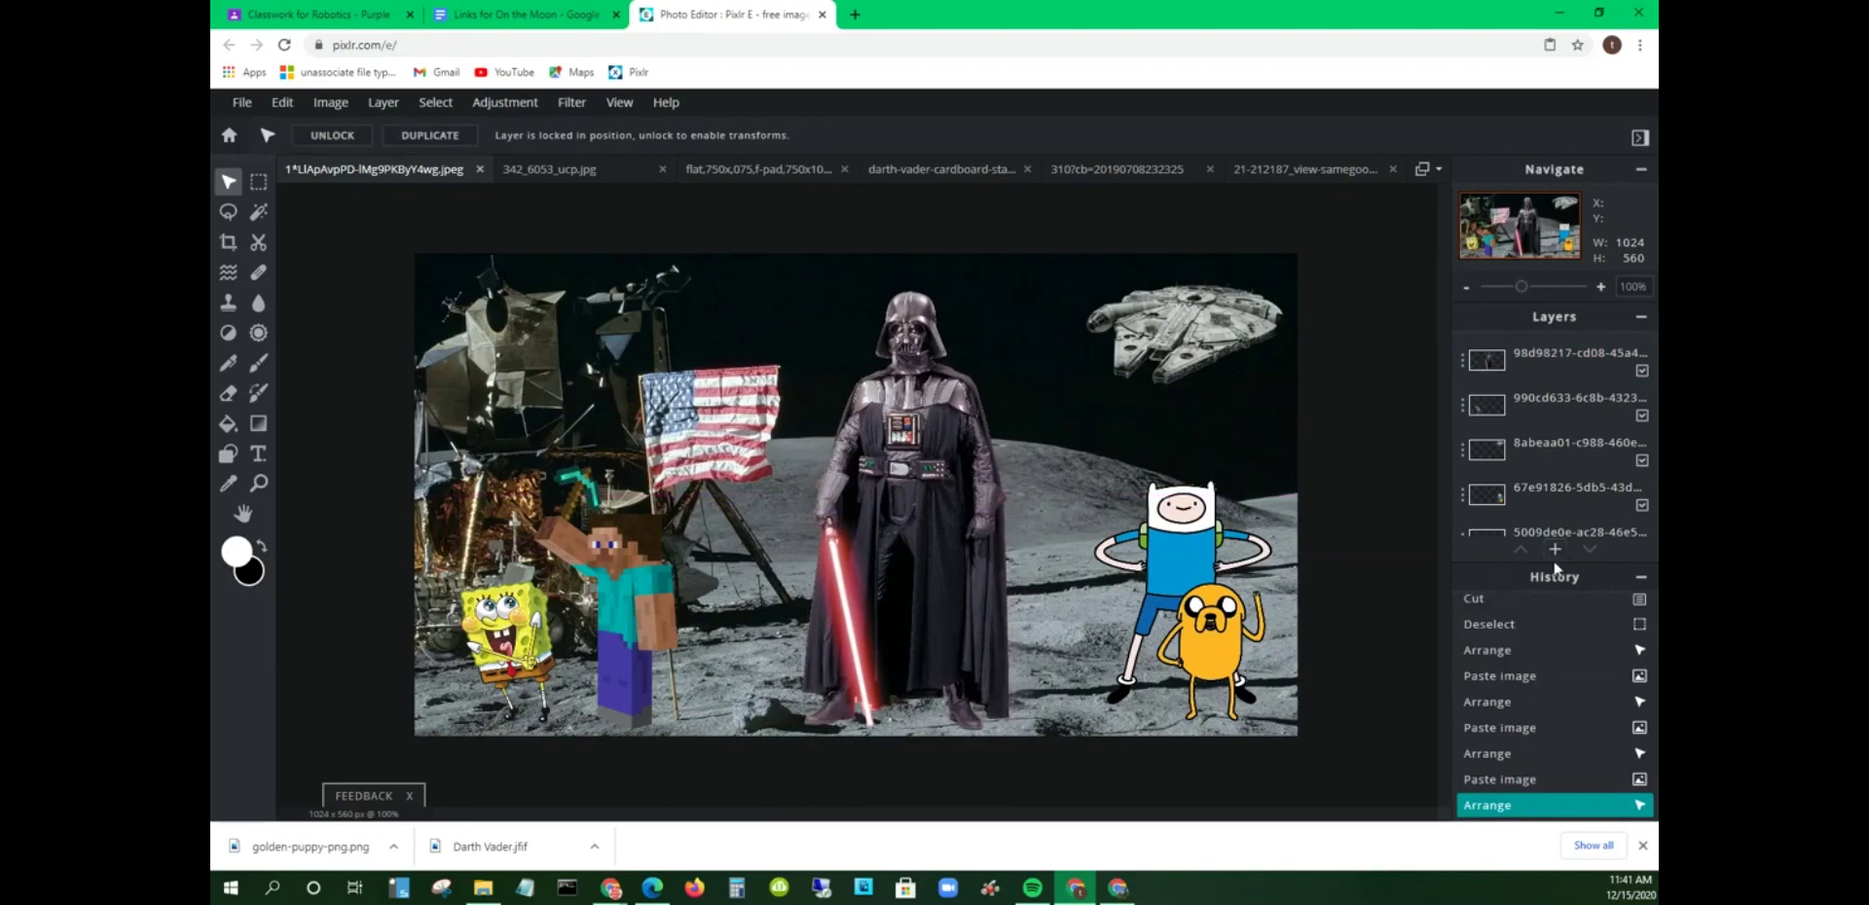
pyautogui.click(1643, 581)
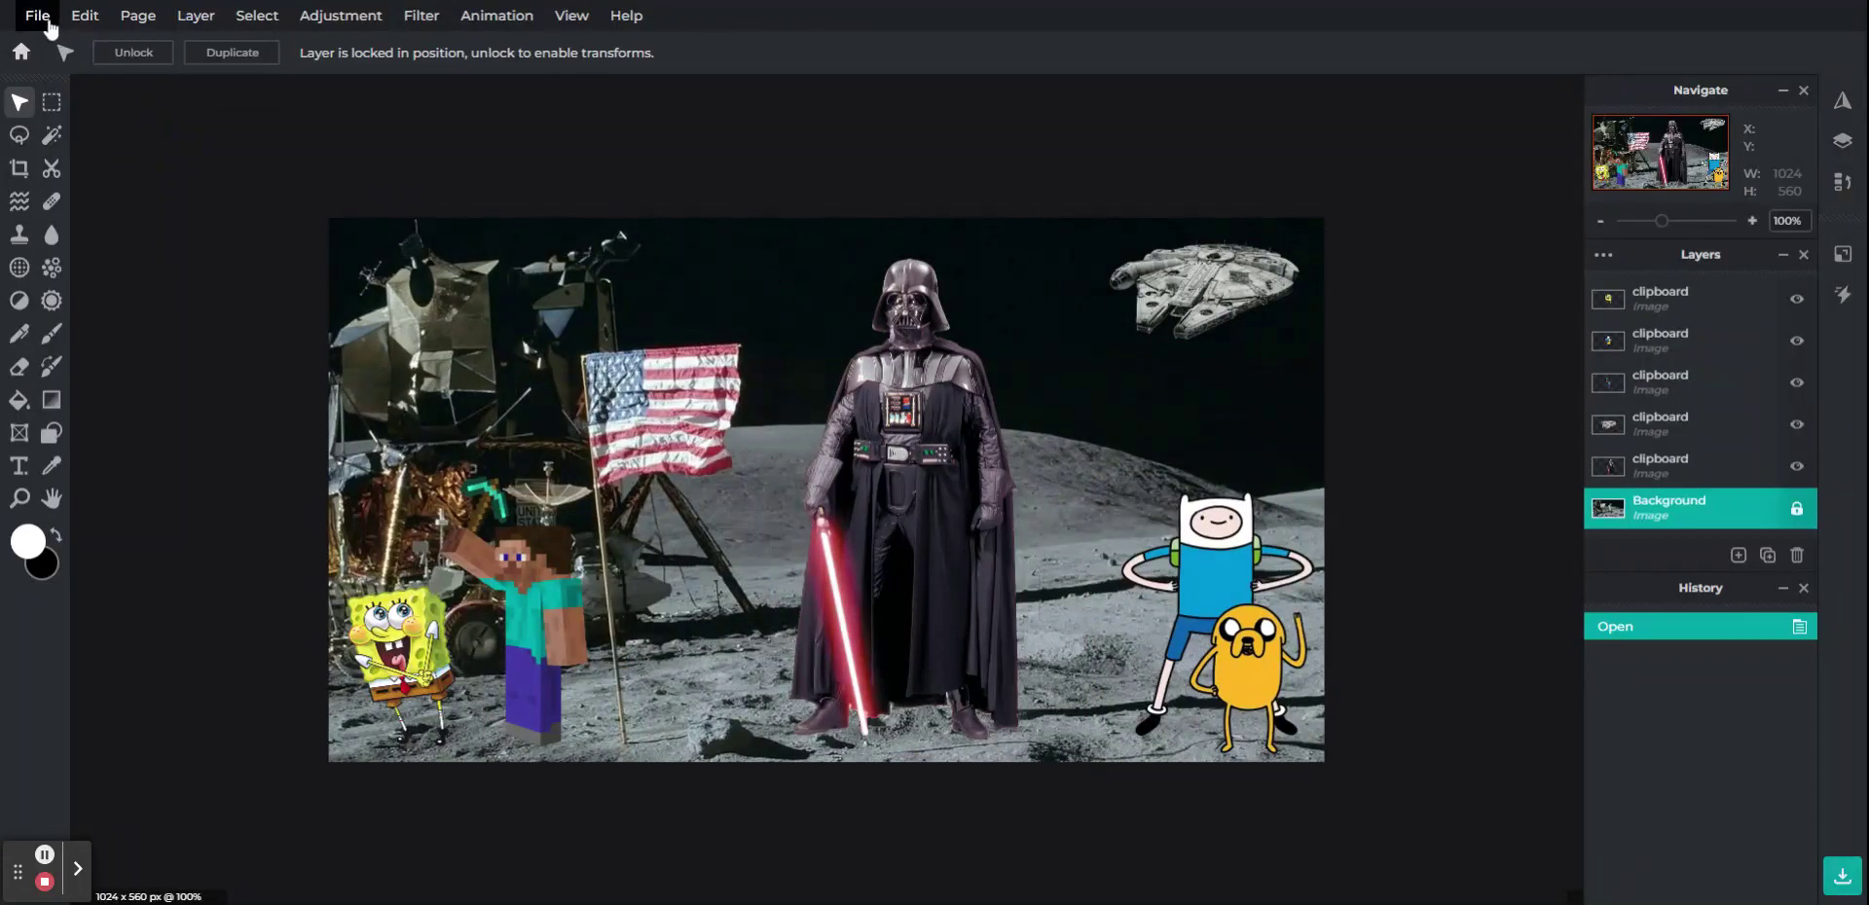
# Step: Open the Save dialog with JPG format and raise quality to 100% (1024×560, about 457 kb)
pyautogui.click(44, 21)
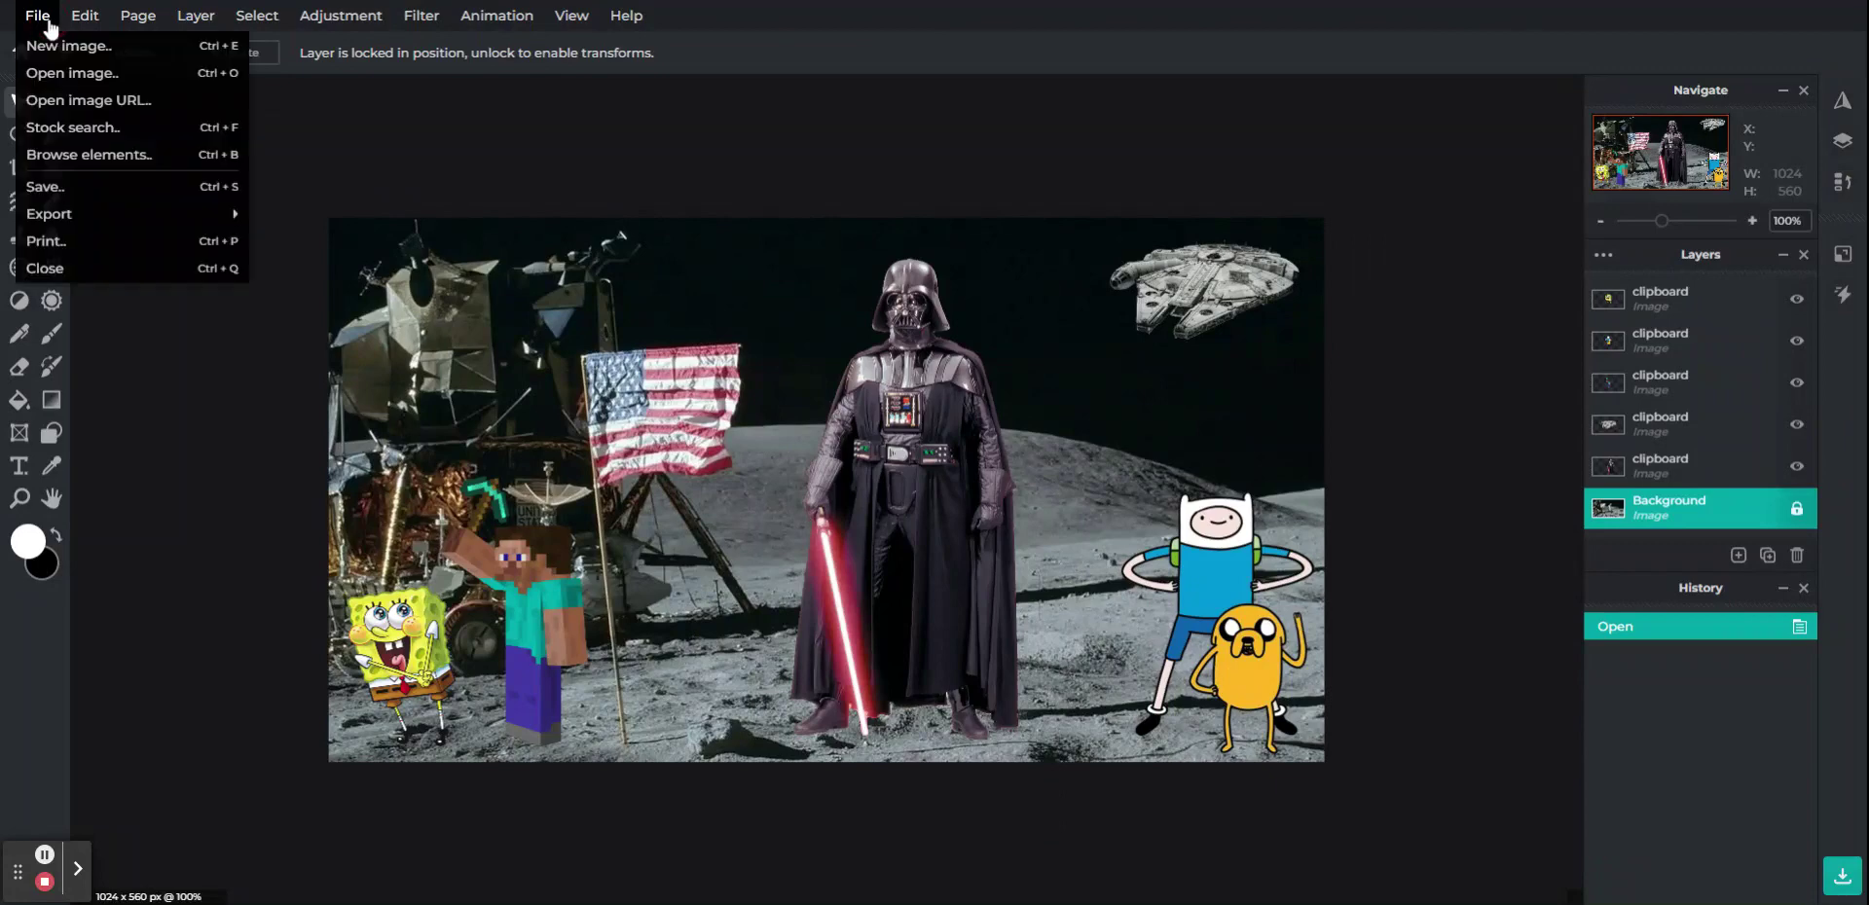
pyautogui.click(181, 198)
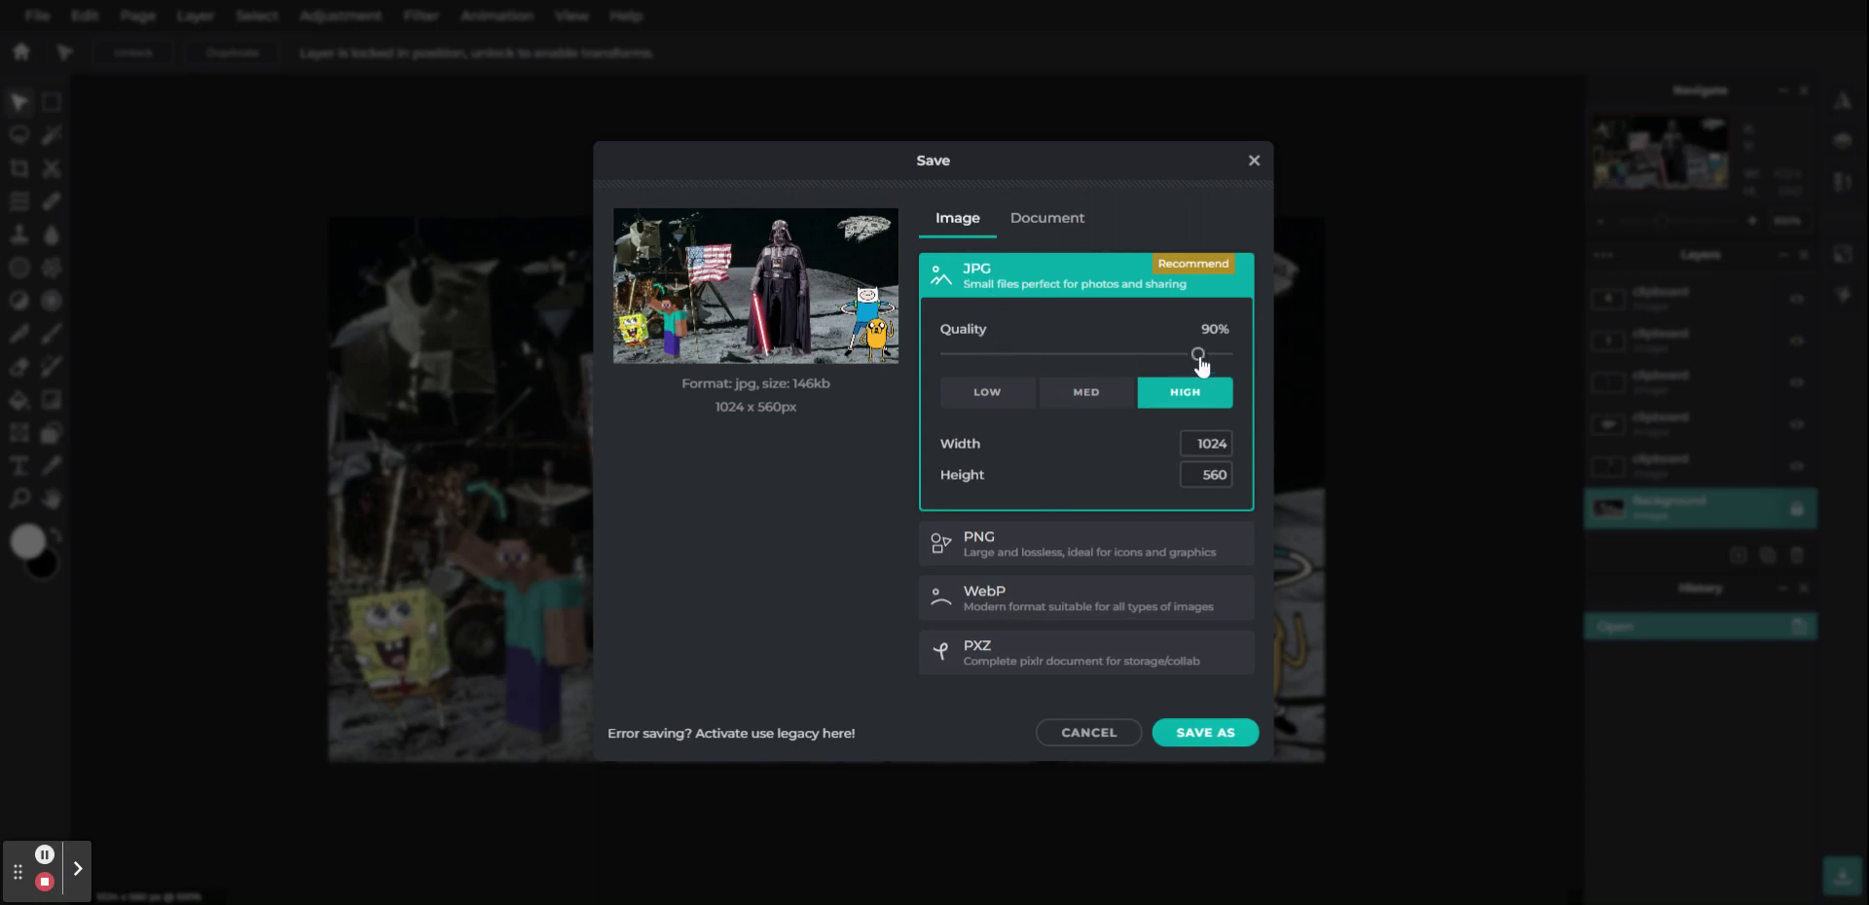
pyautogui.moveTo(1200, 359); pyautogui.dragTo(1277, 364)
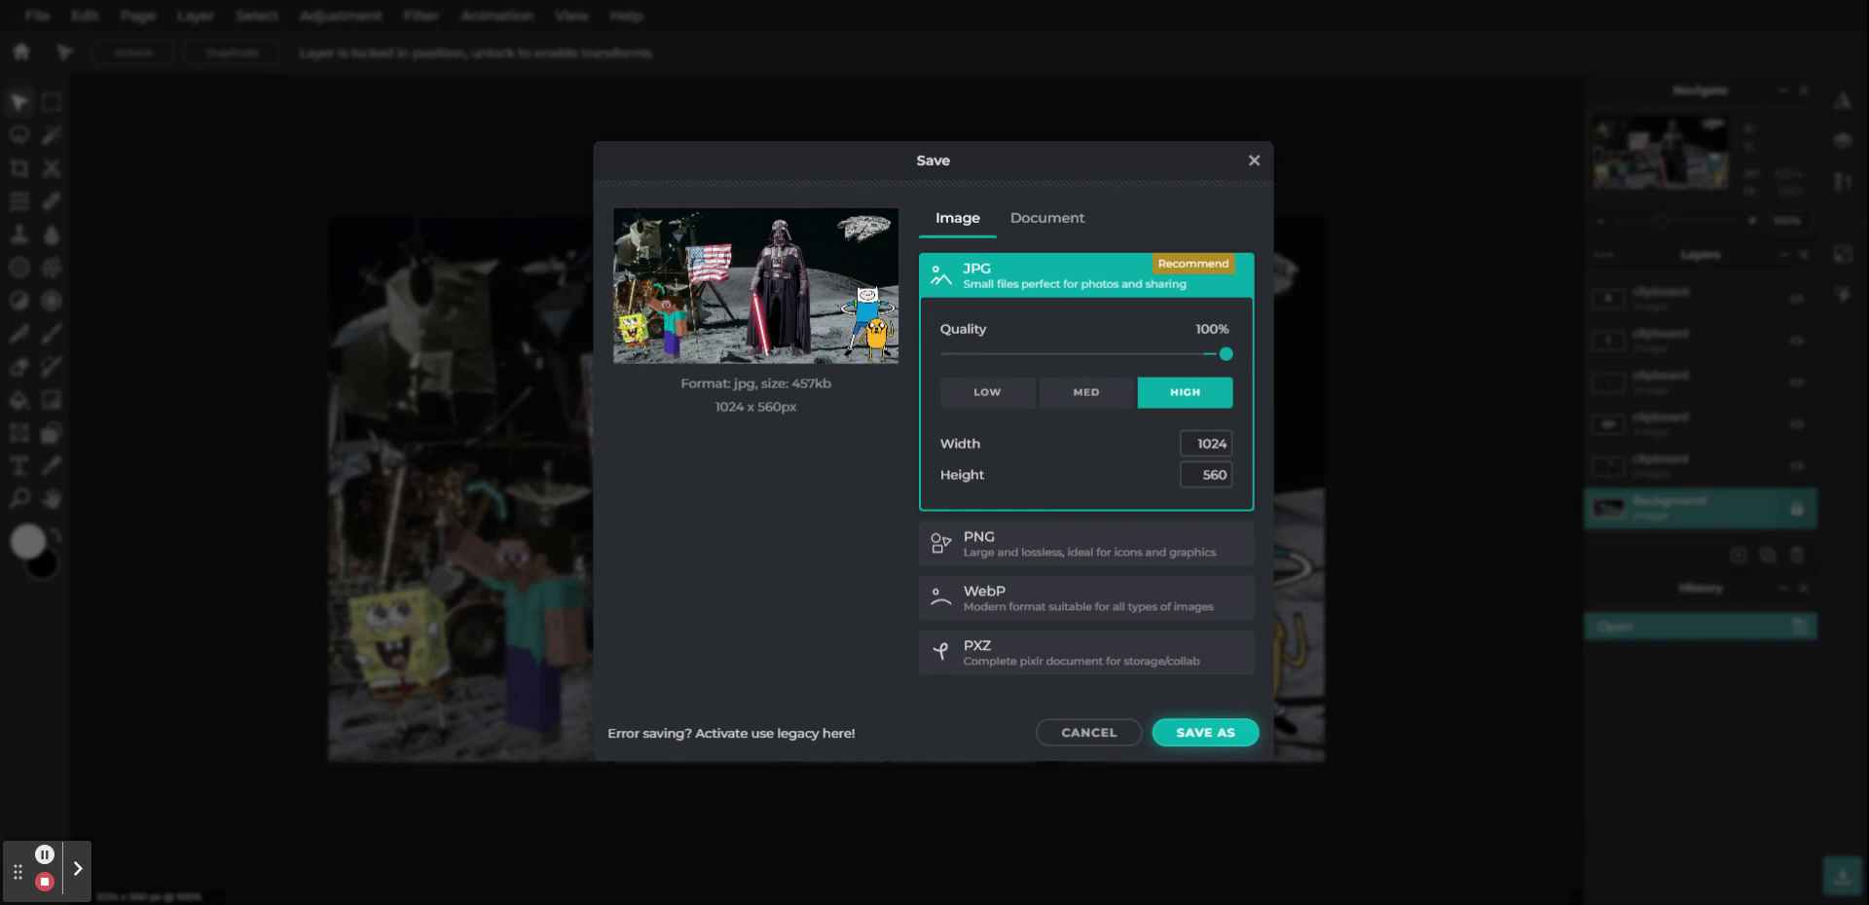
# Step: Dismiss the Save dialog with Escape to return to the moon composite
pyautogui.press('Escape')
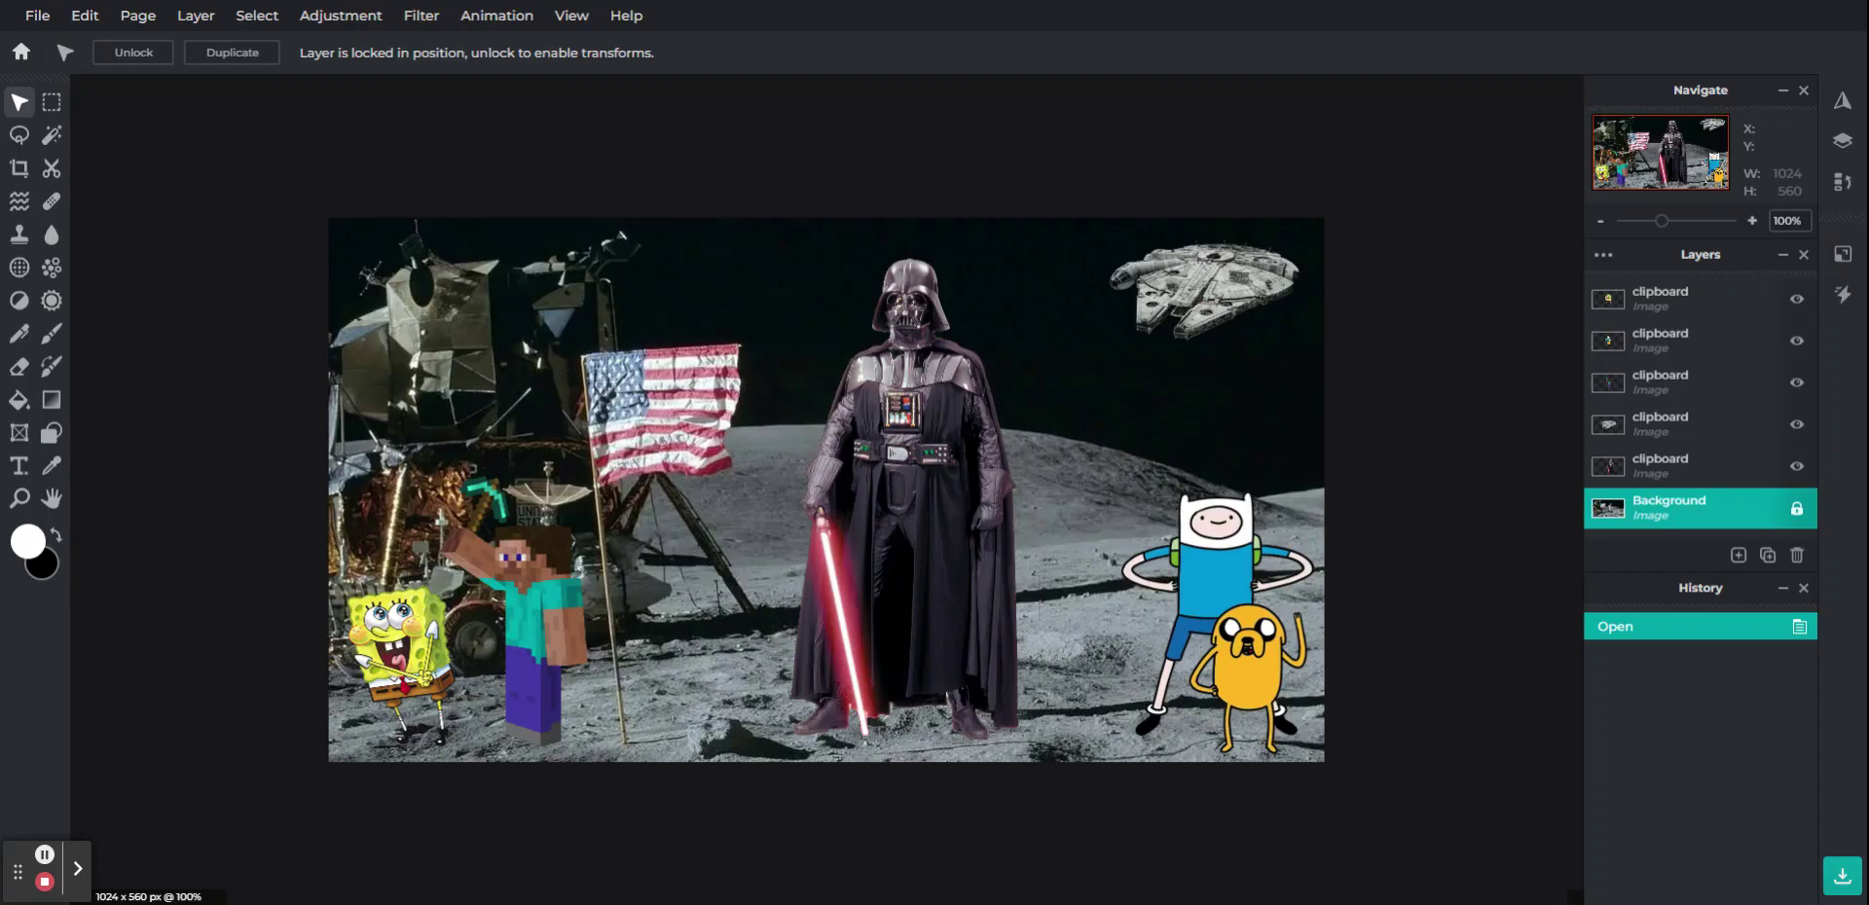